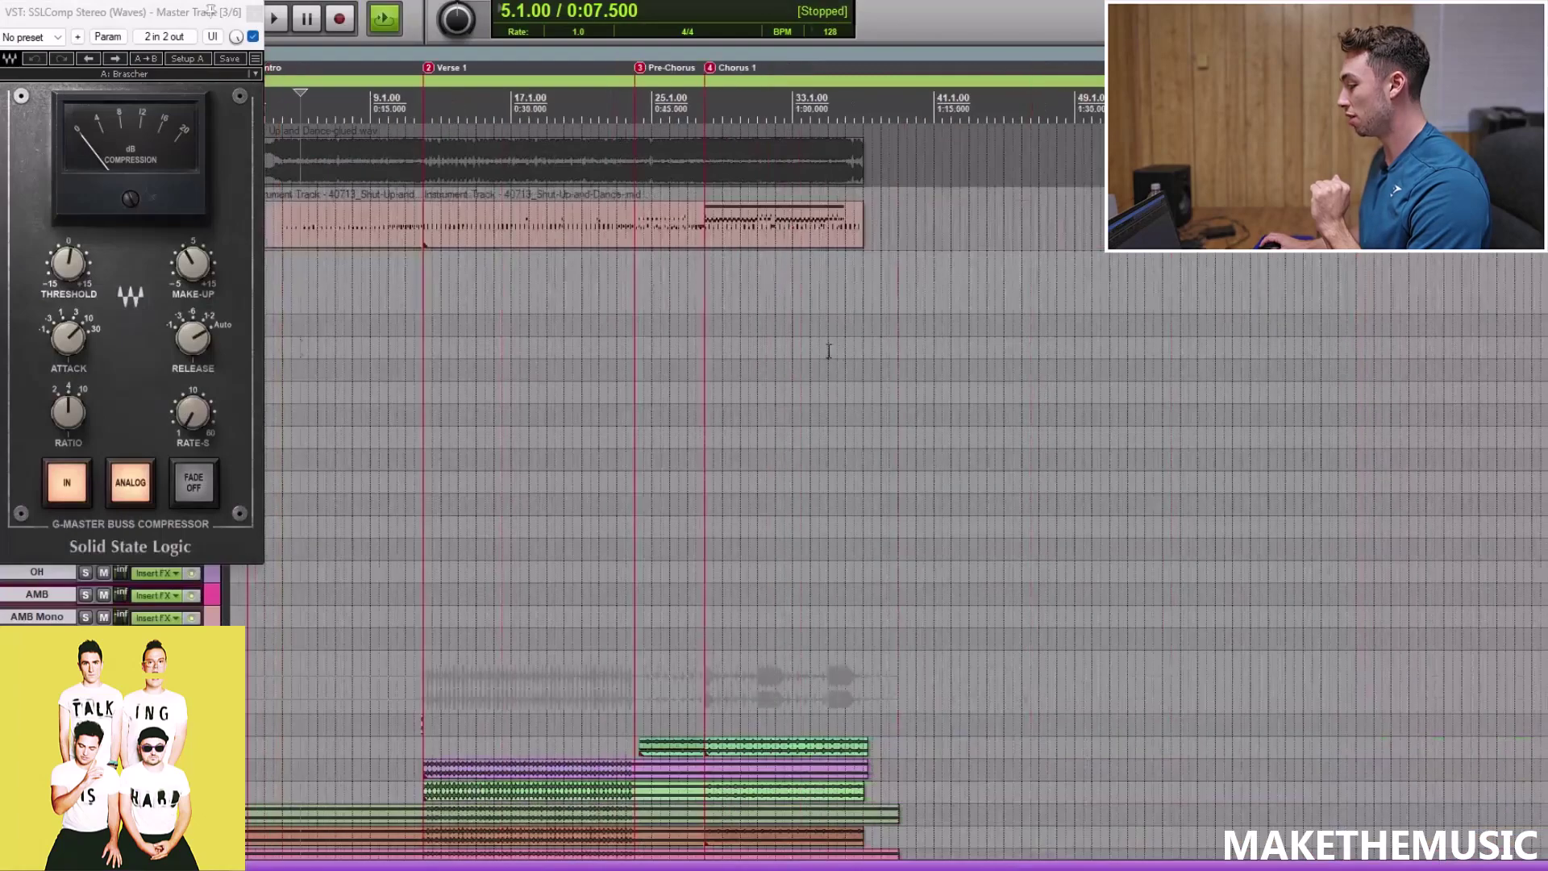
Play the song from bar 29.3 in Chorus 1 while viewing the master's SSLComp compression, and close the compressor
click(734, 283)
scroll(739, 282, up, 2)
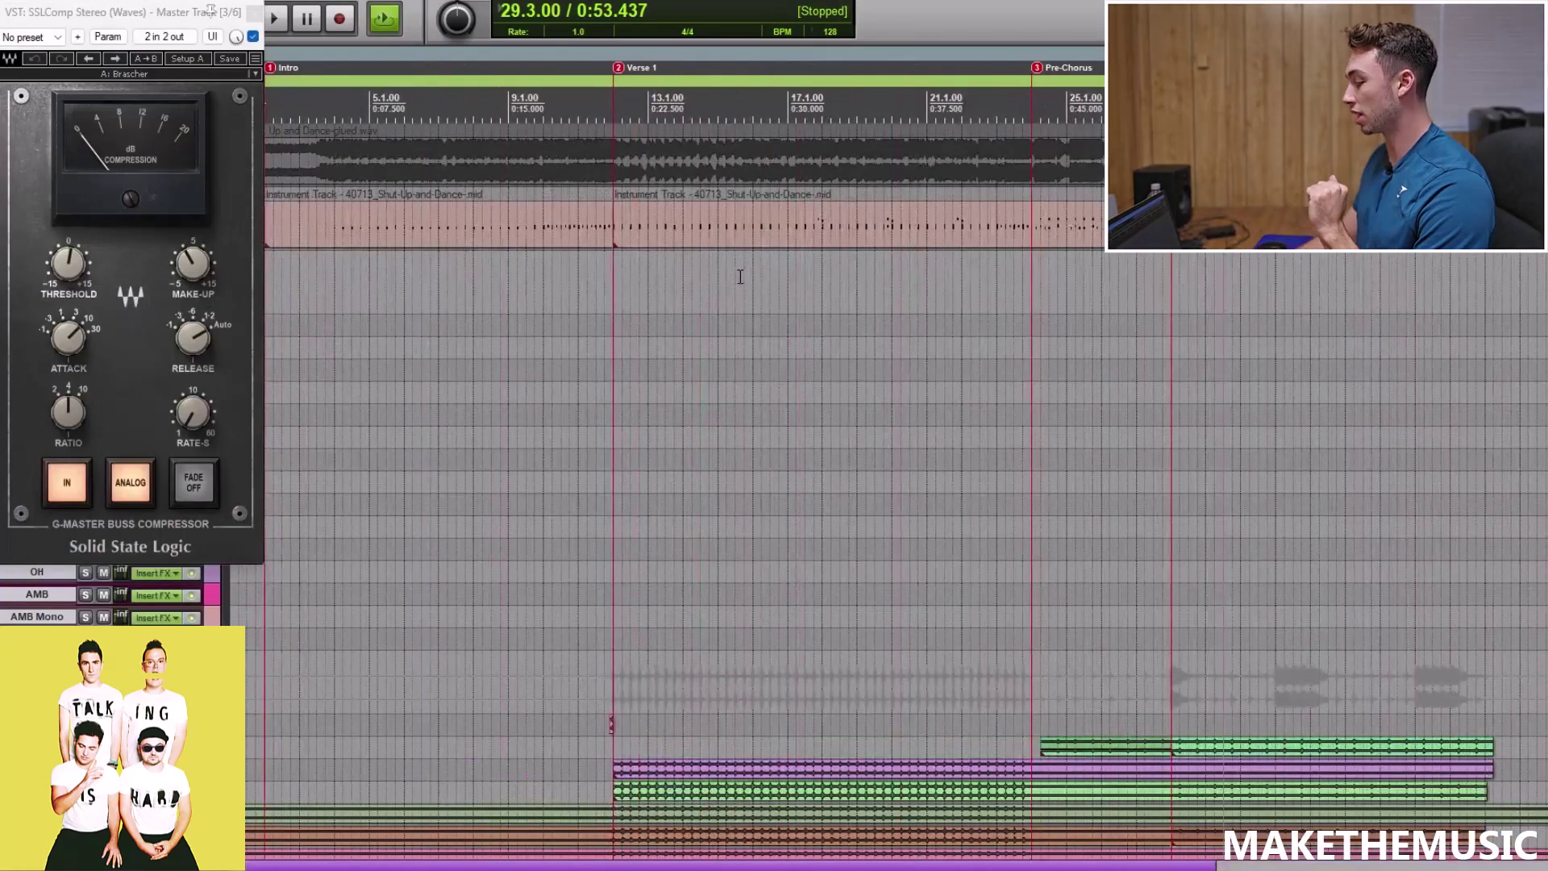
key(space)
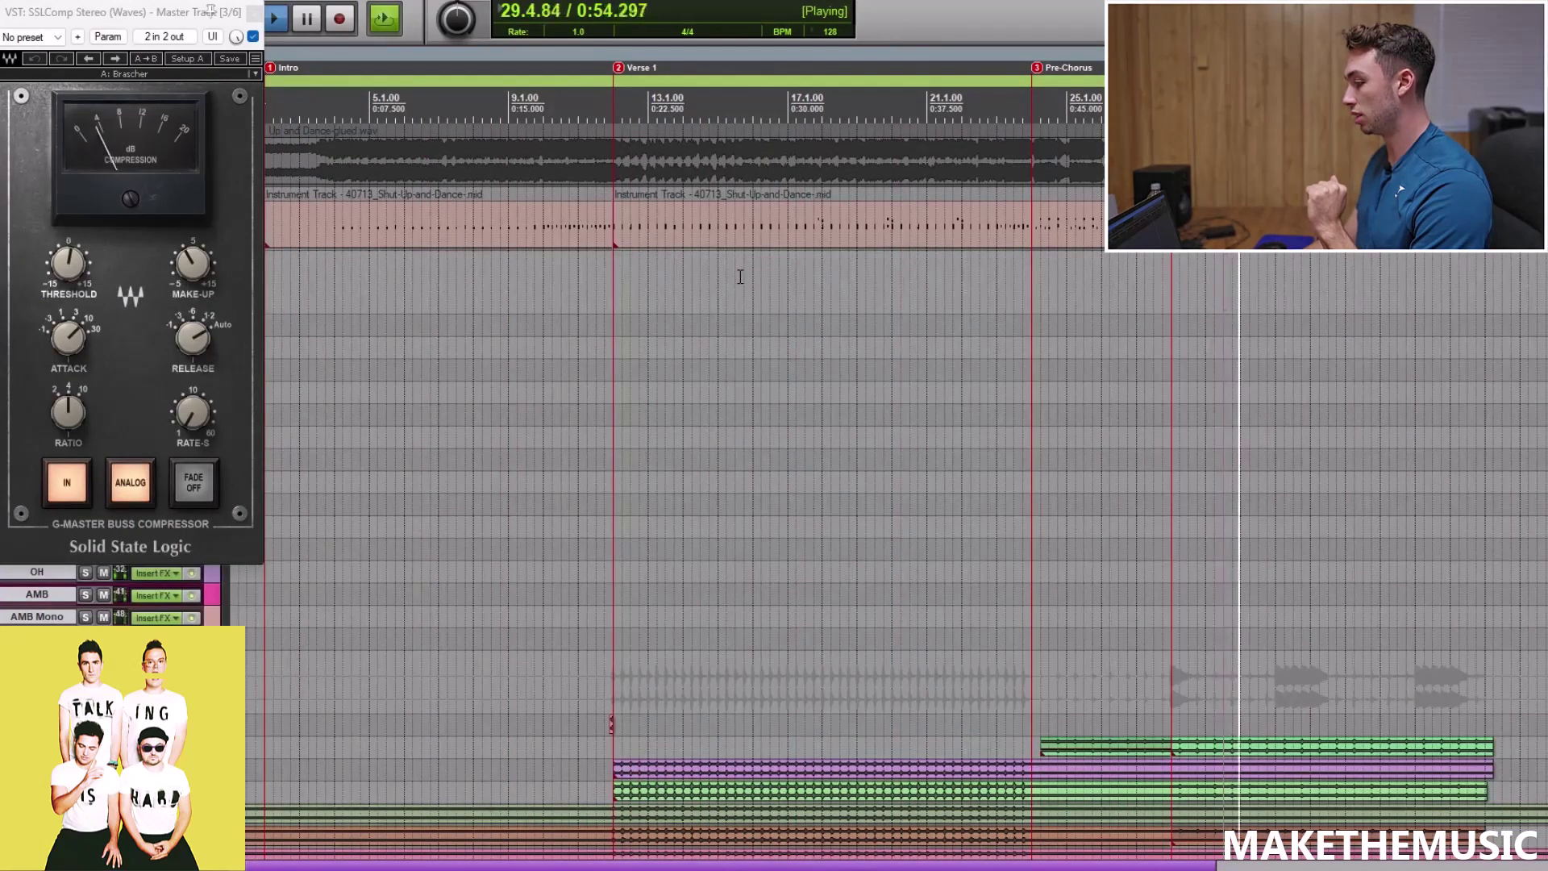
key(space)
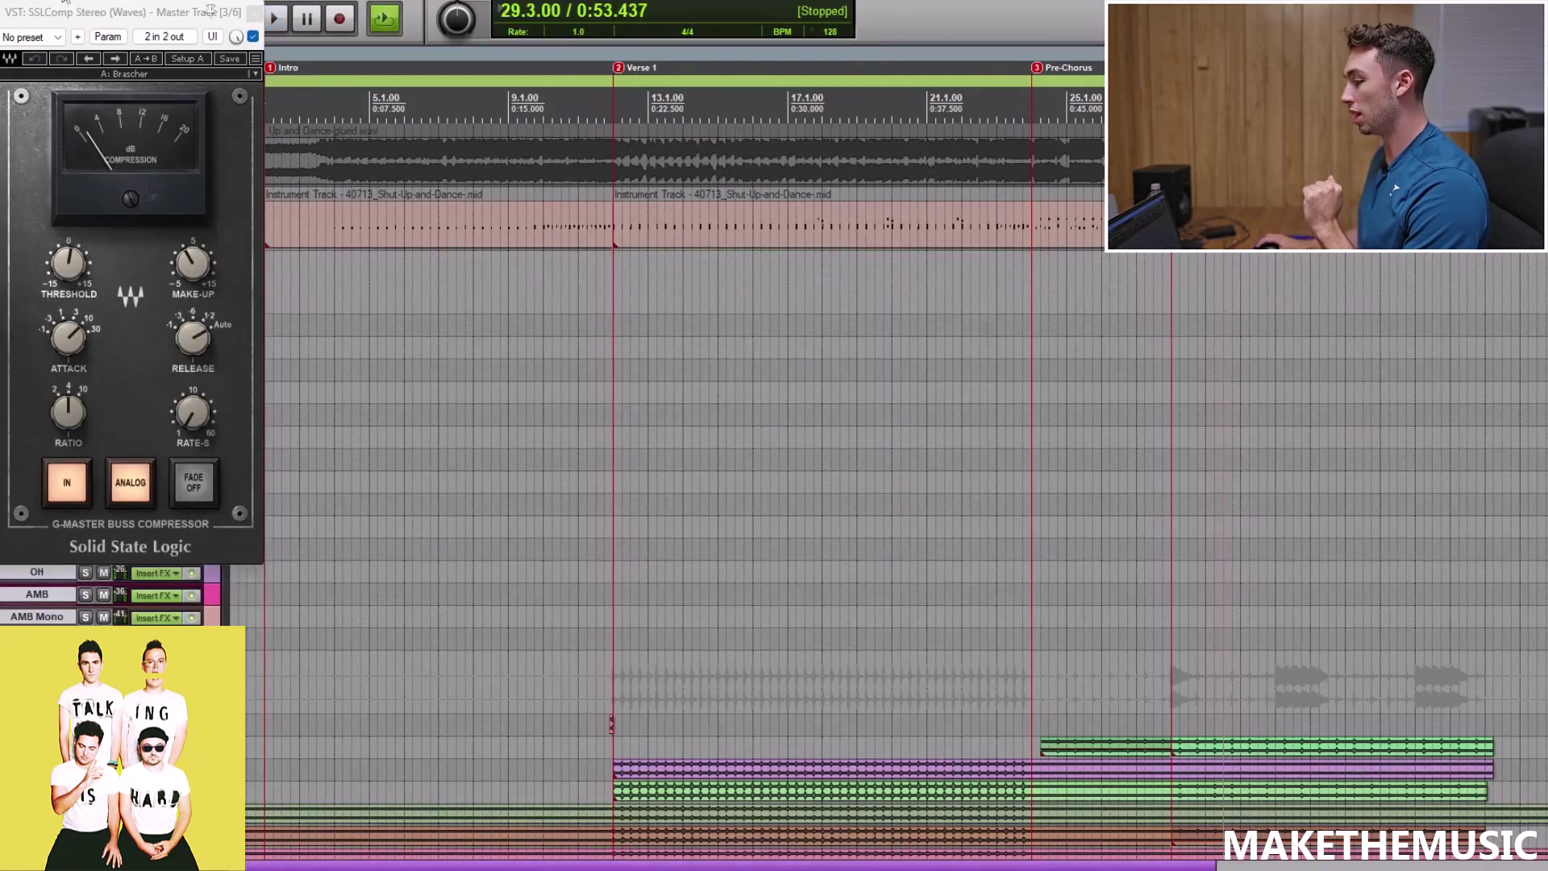
click(256, 12)
Show the mixer and inspect the L1 limiter and FG-X 2 settings on the master track, closing each plug-in
click(44, 0)
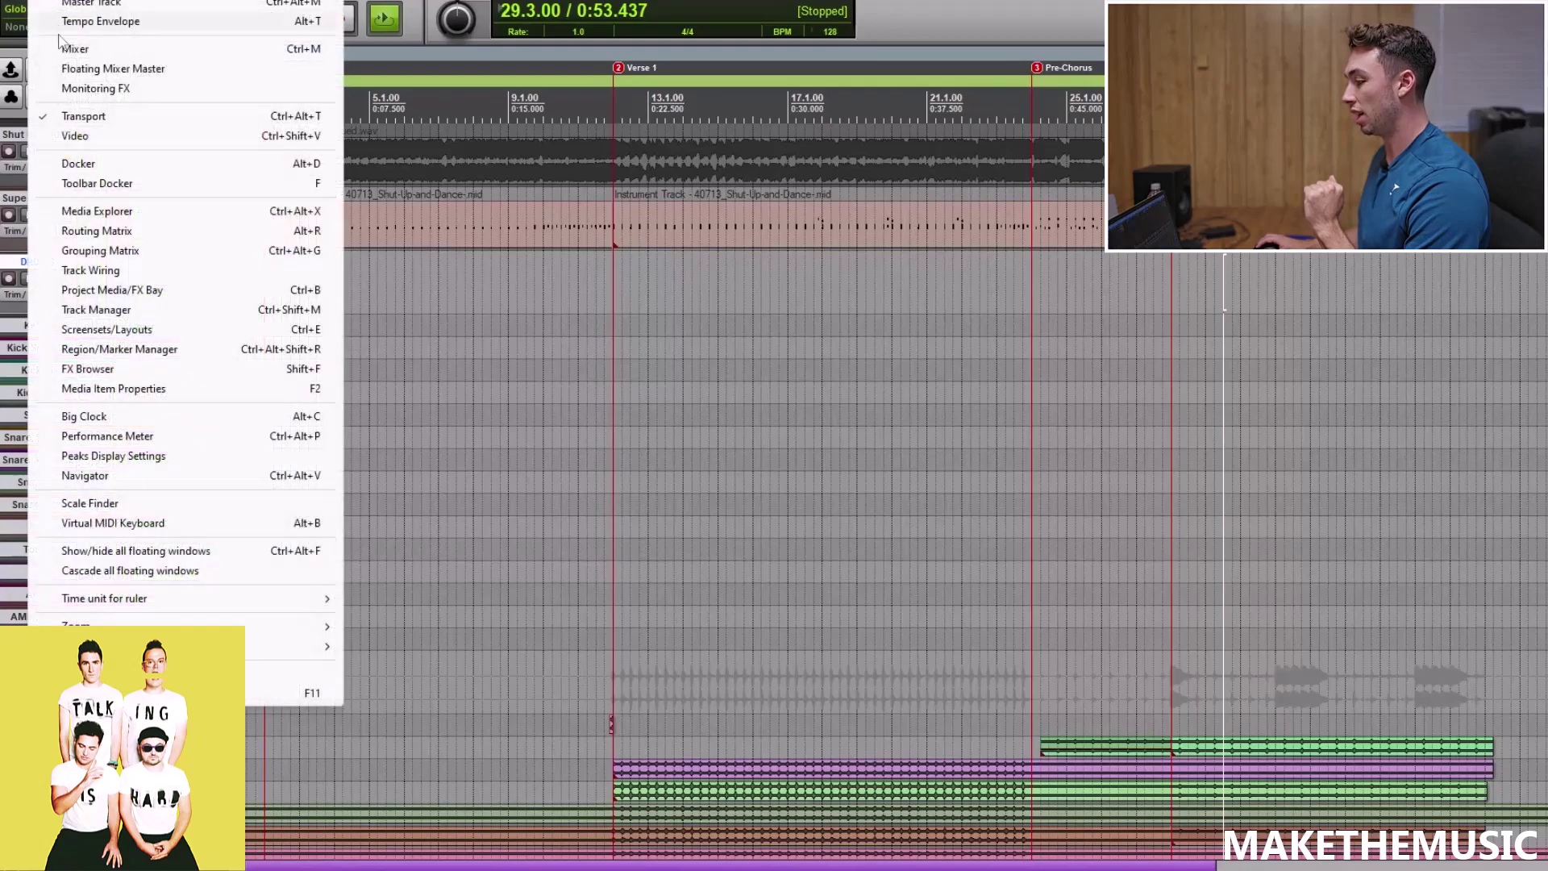
click(53, 49)
click(47, 55)
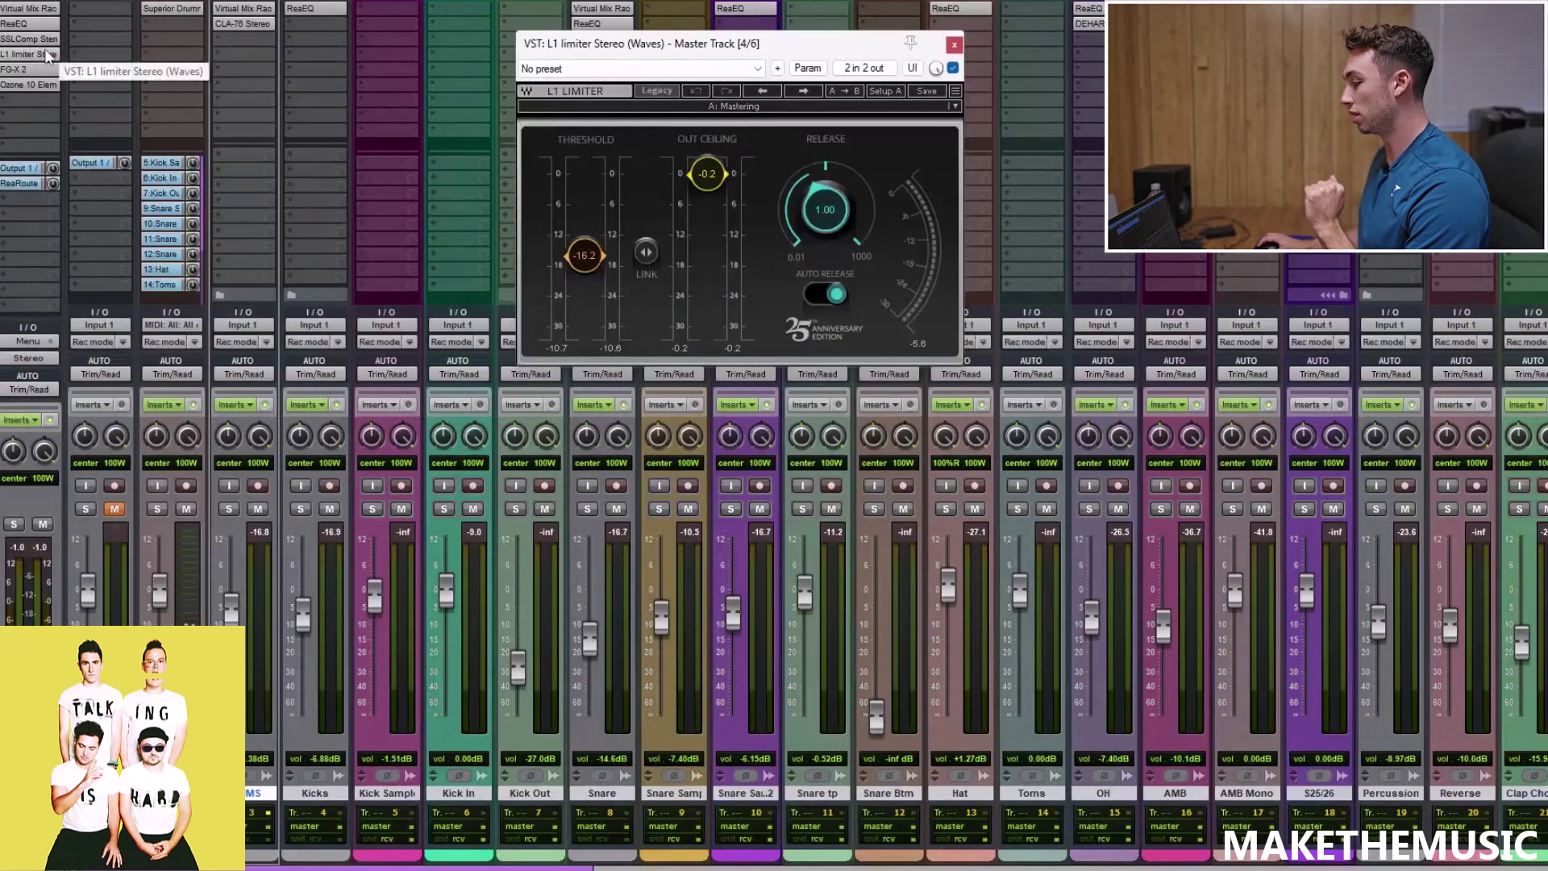
click(957, 39)
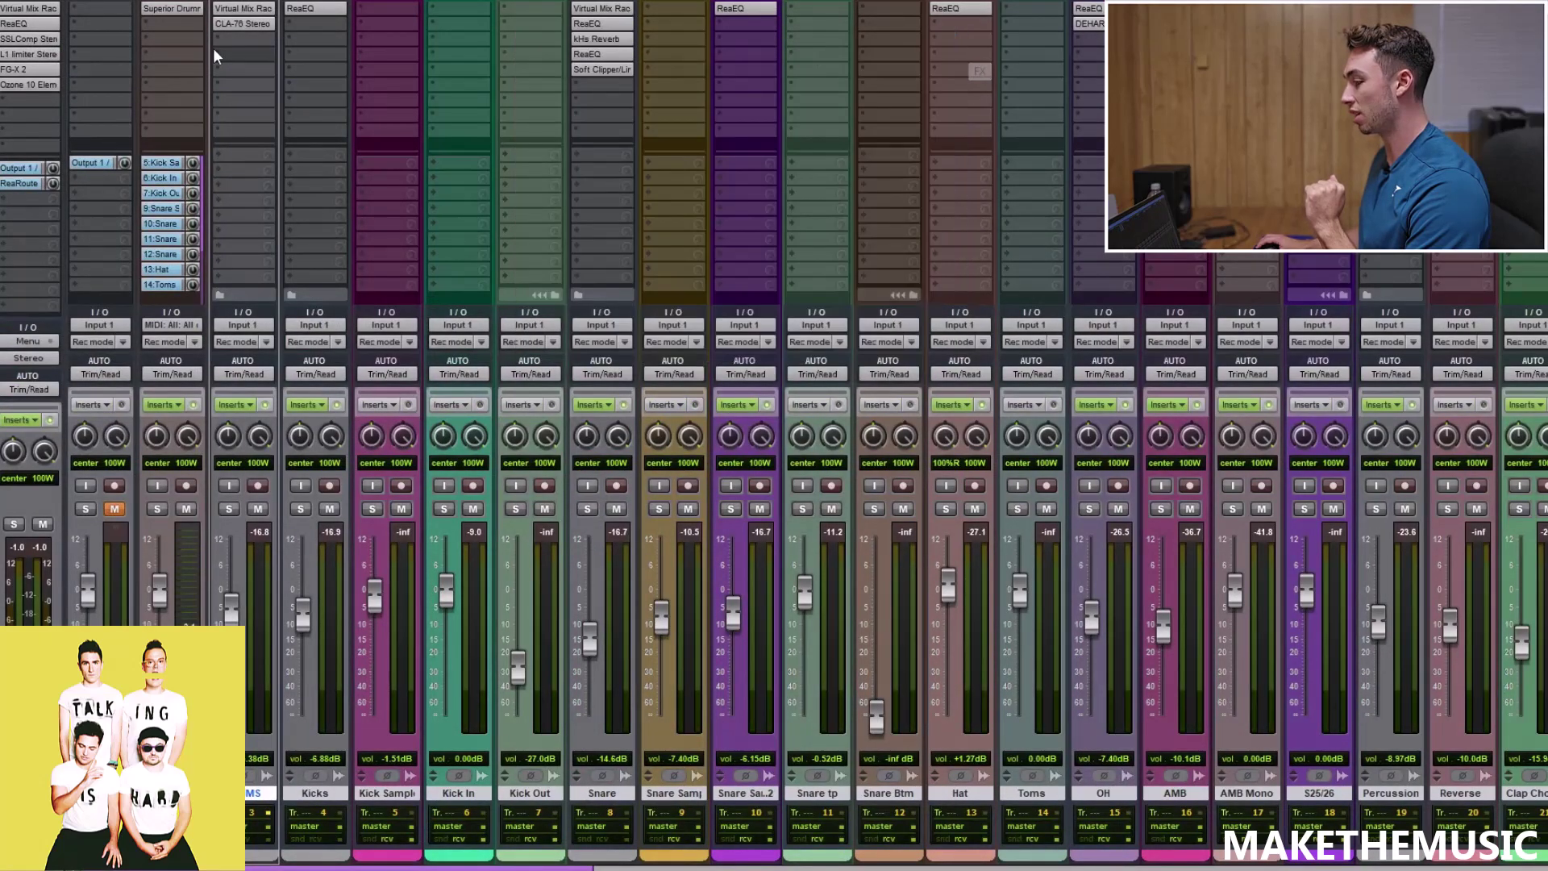
click(48, 70)
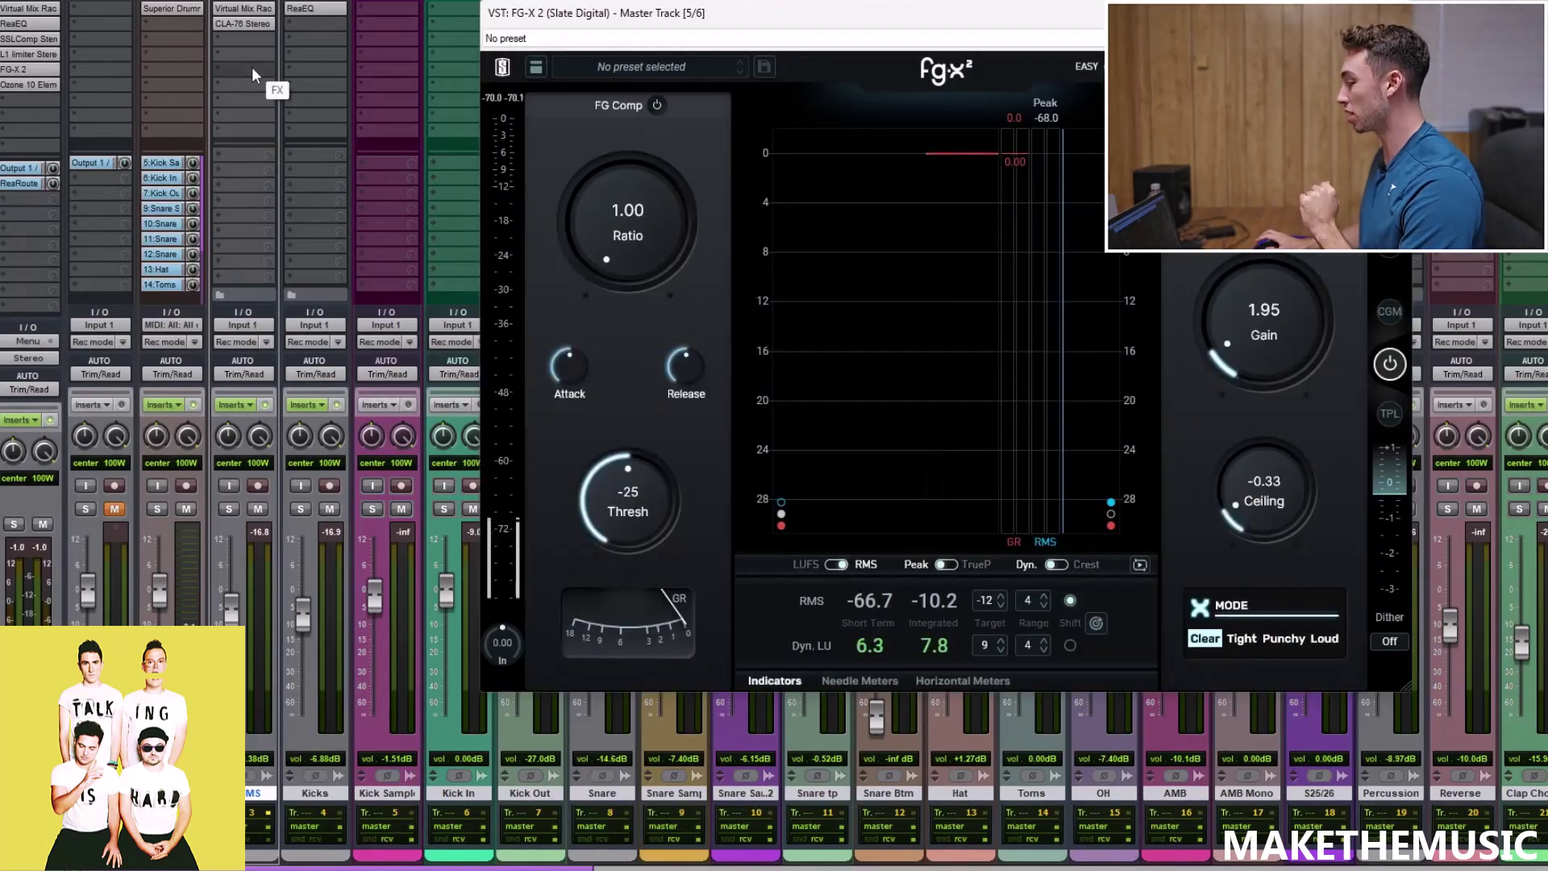
click(1394, 13)
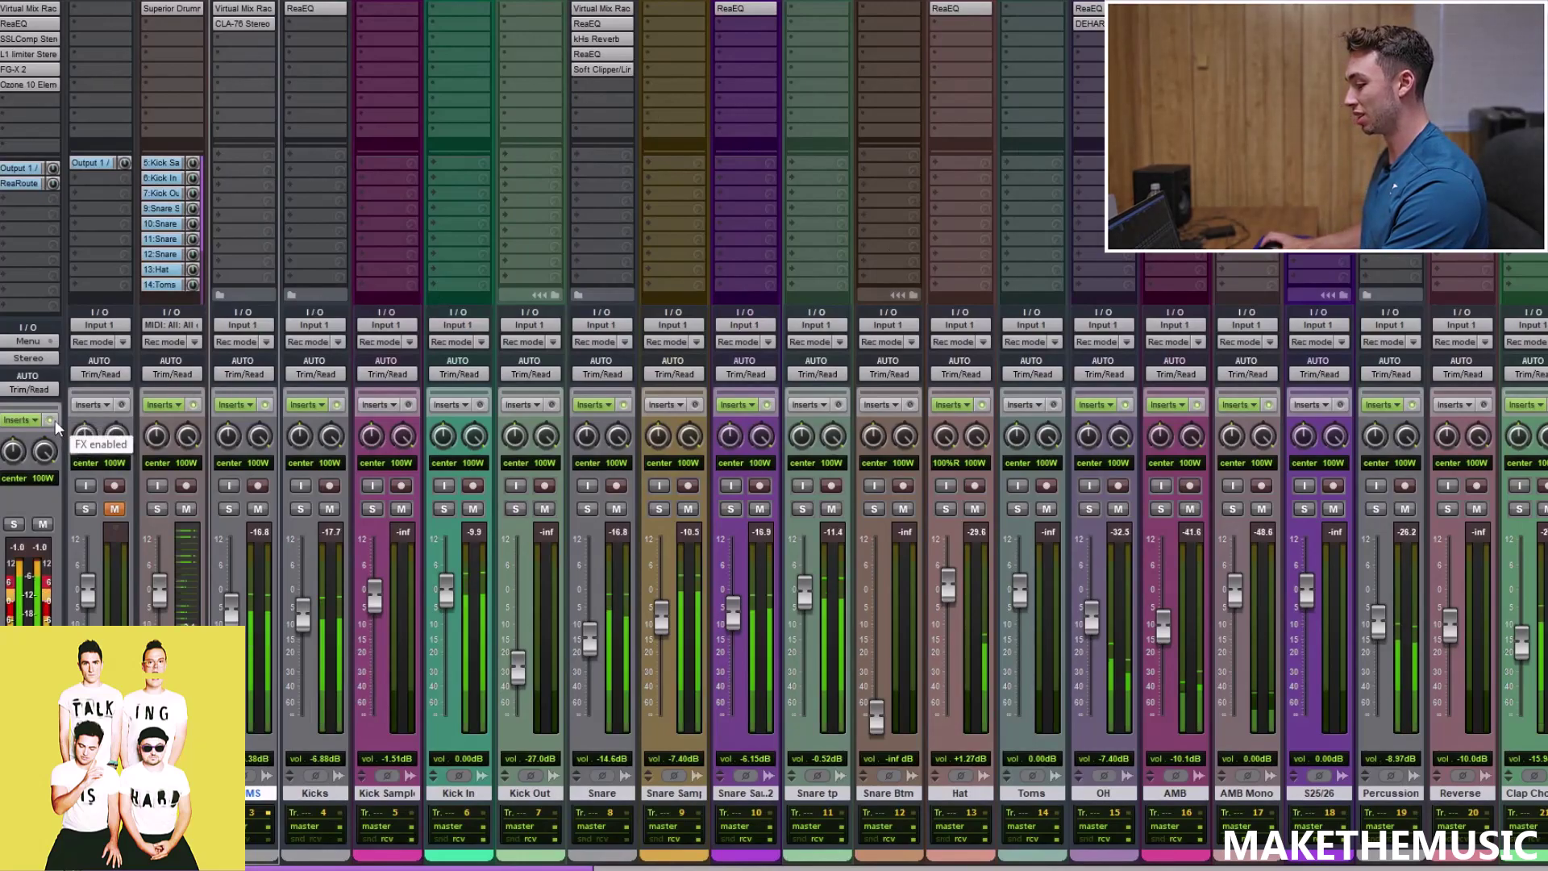
Compare playback with the master track's effects bypassed and enabled, and hide the mixer once playback is stopped
click(51, 420)
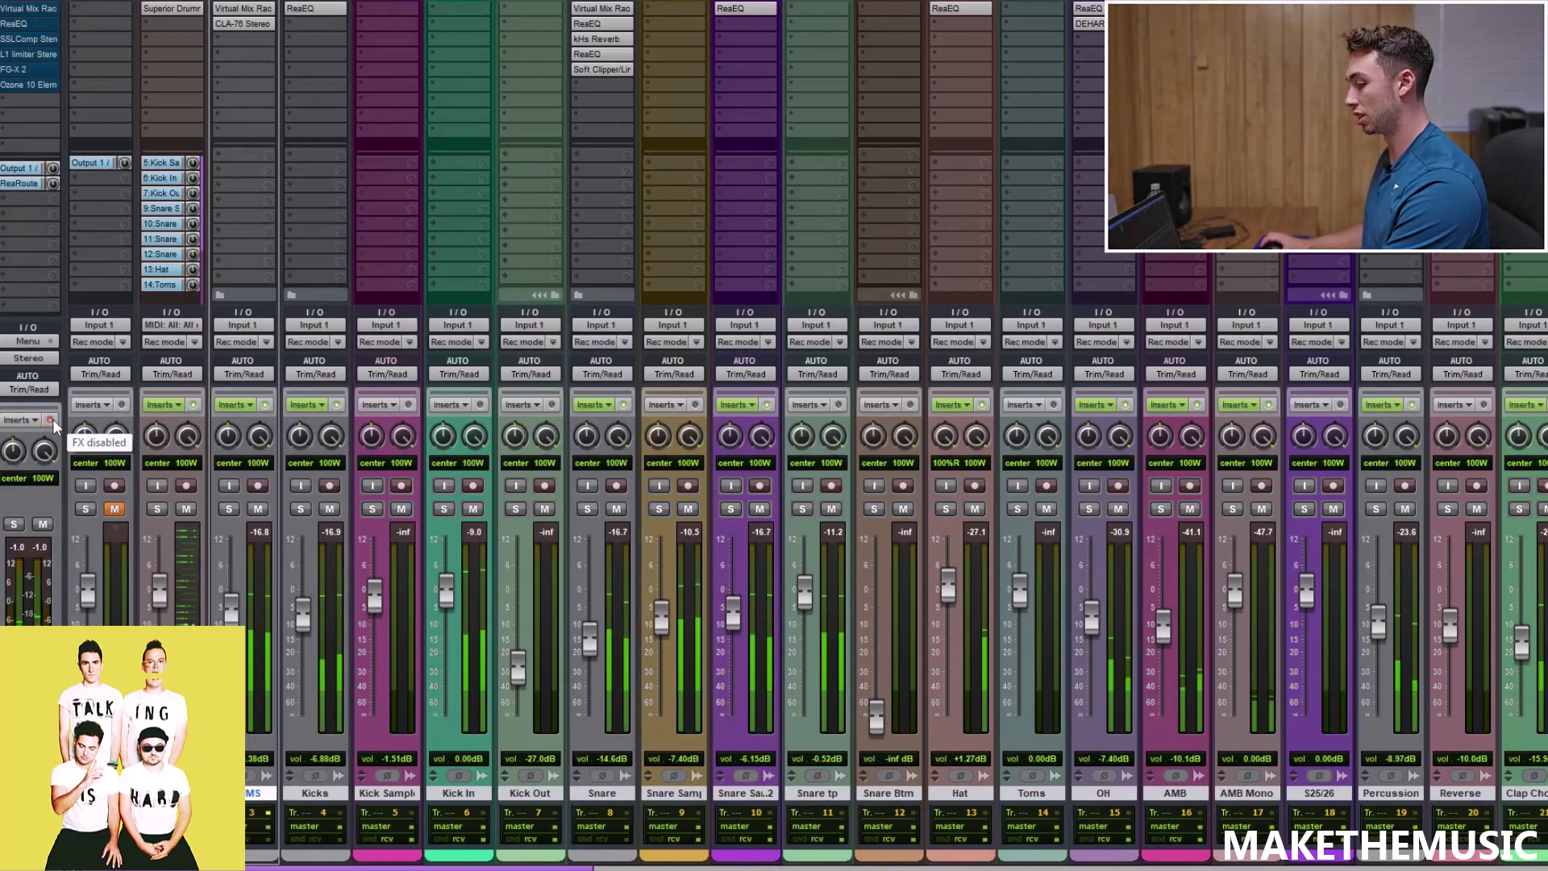
click(51, 420)
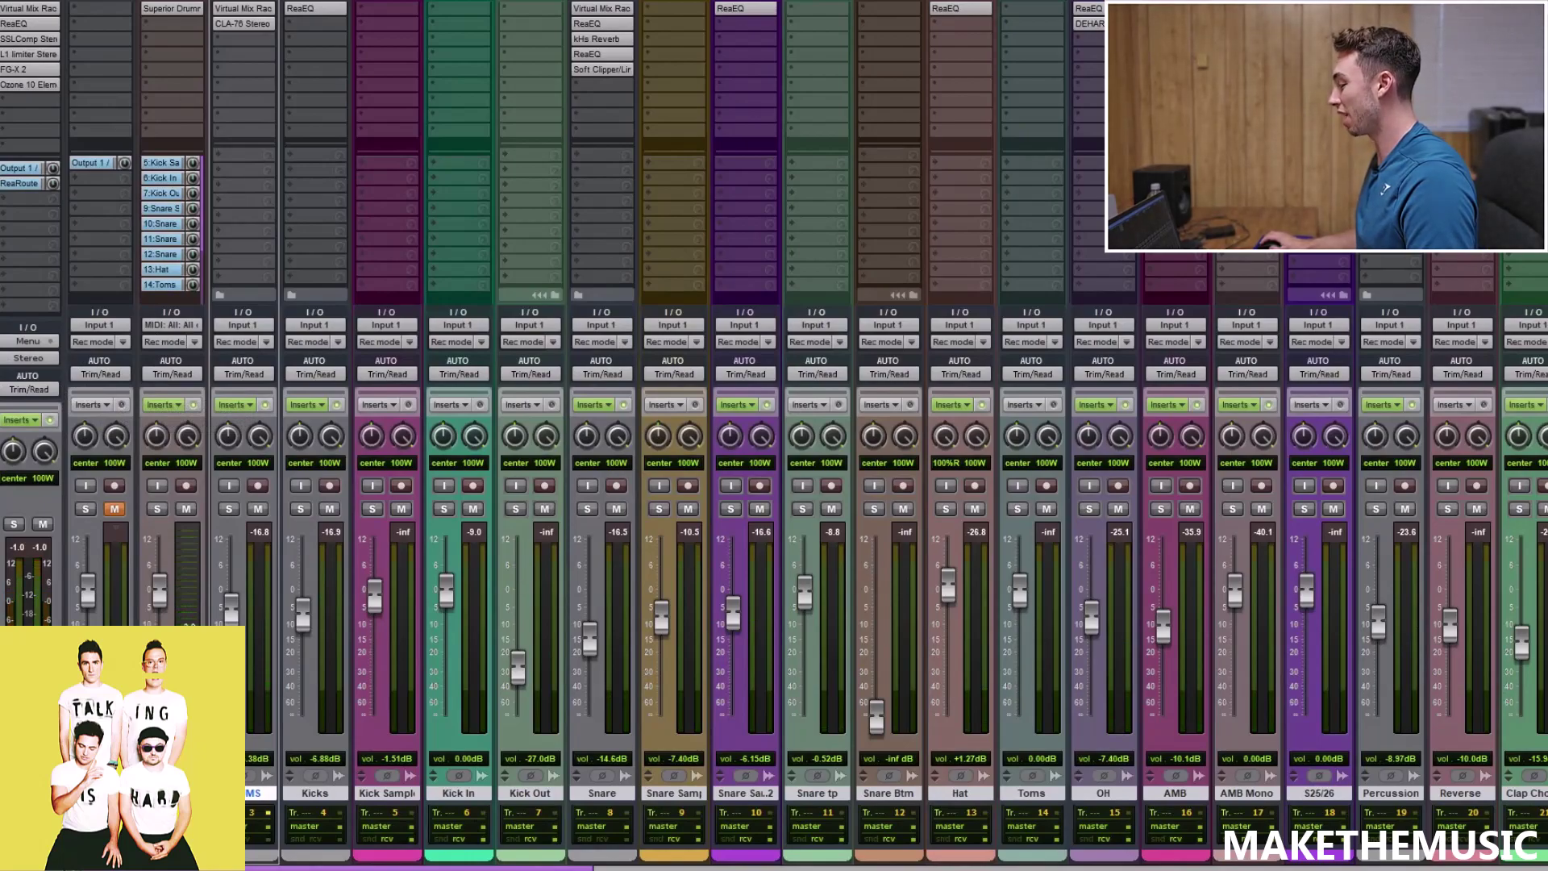
key(space)
key(ctrl+m)
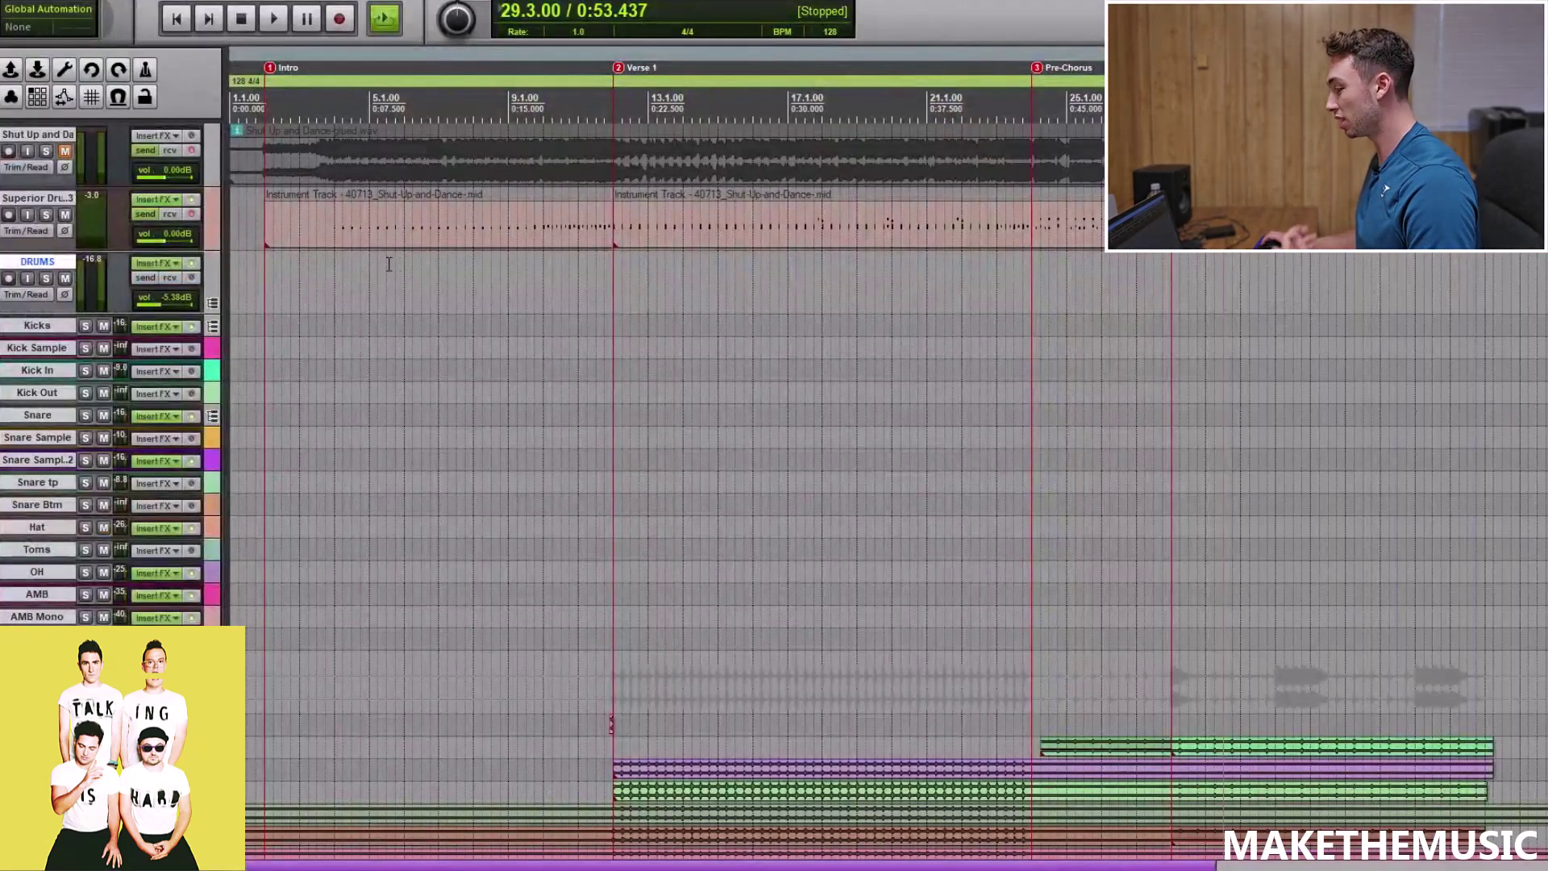
Open Superior Drummer 3 from its track and audition the kick and each layer in its stack
click(154, 199)
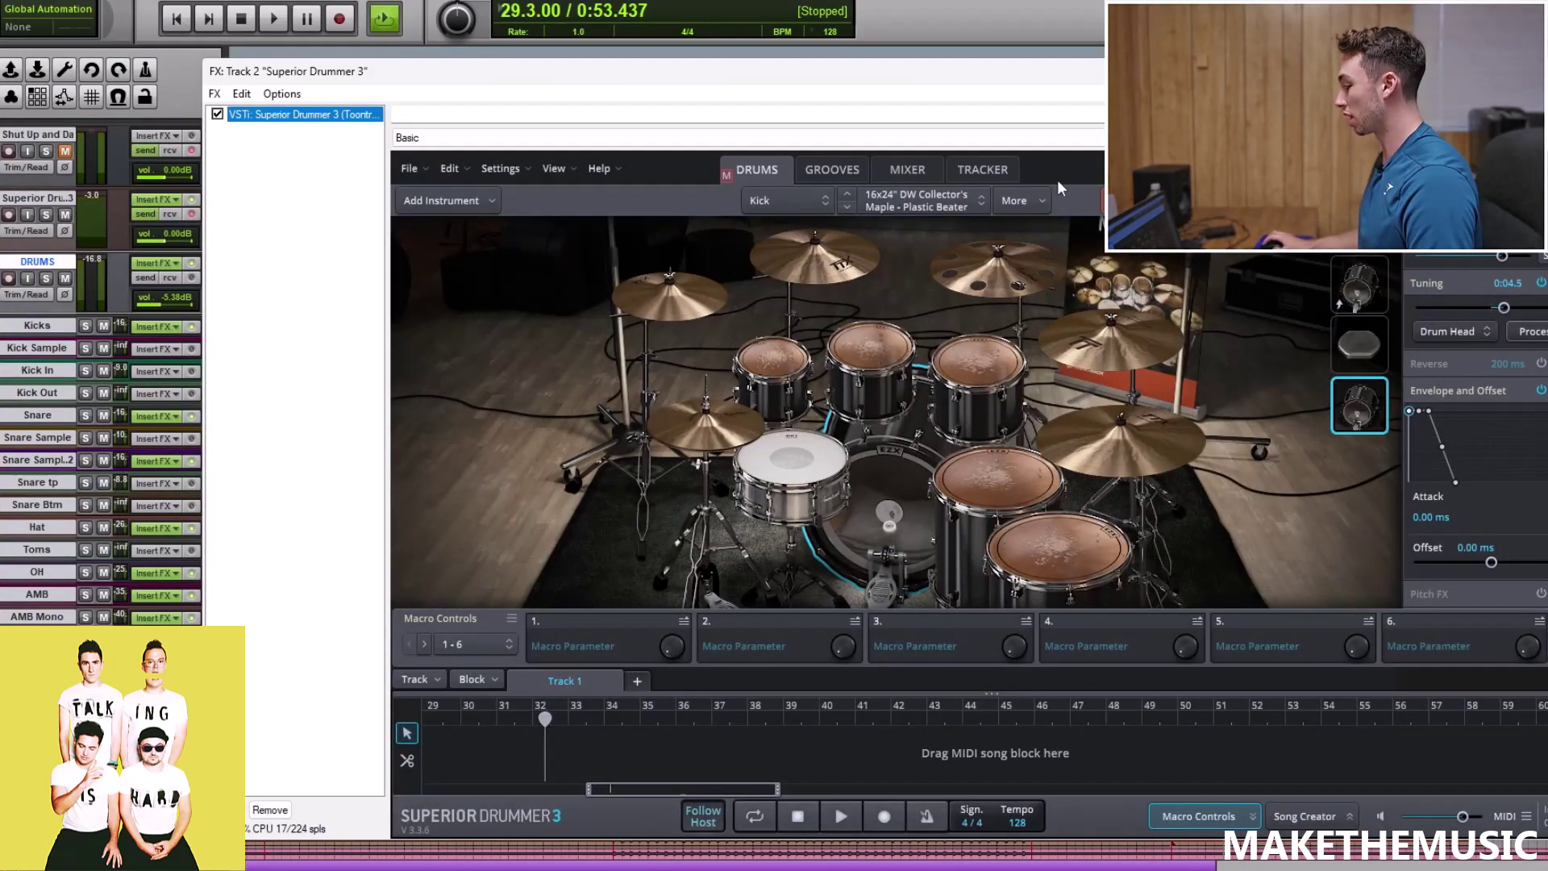
click(903, 490)
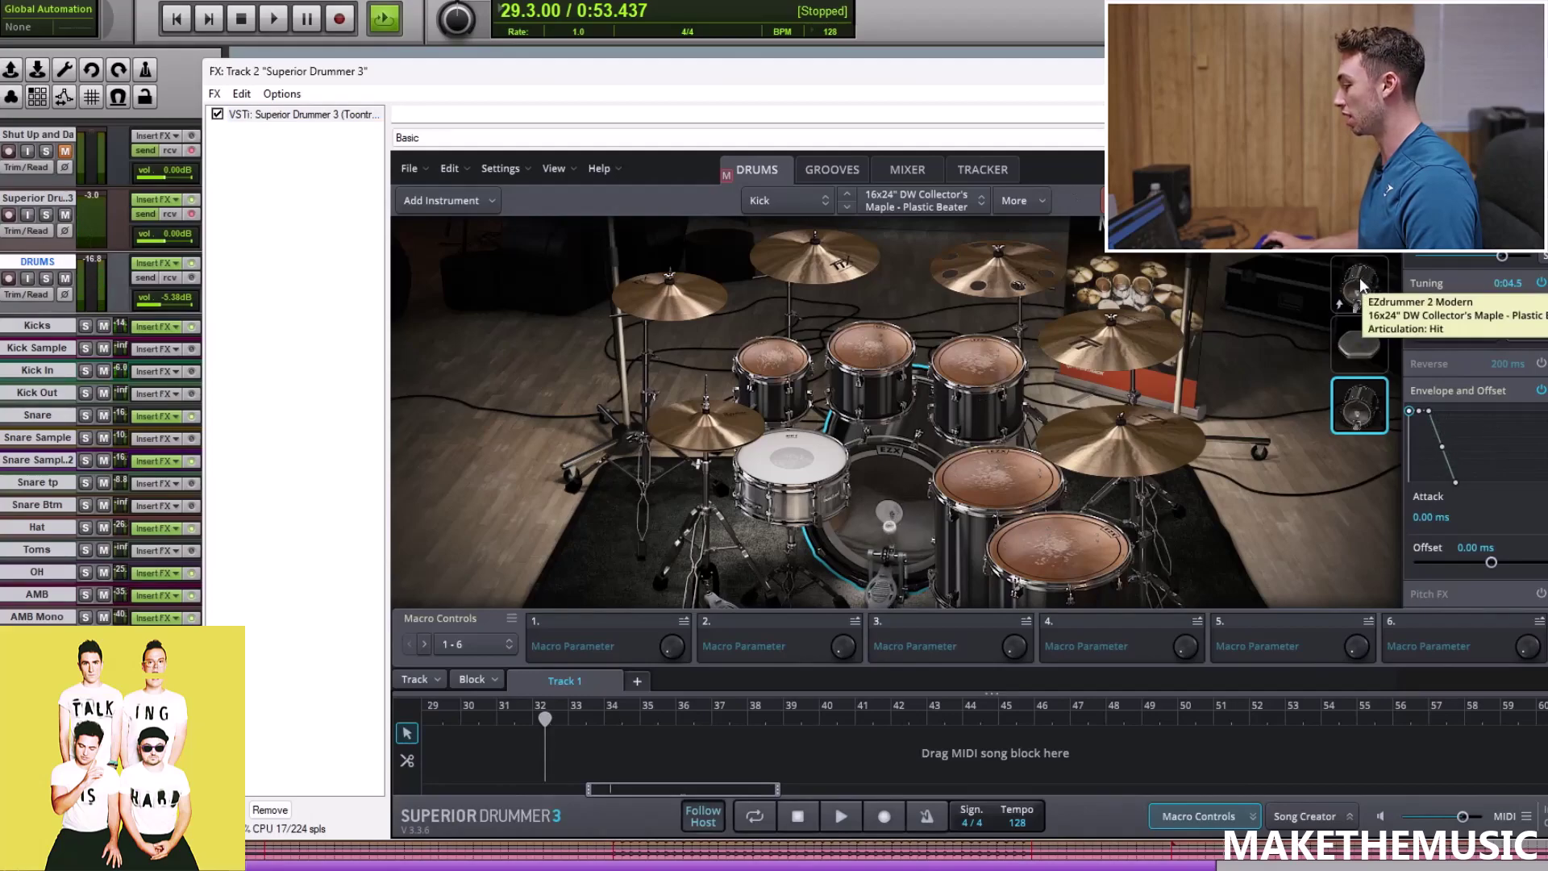
click(1361, 346)
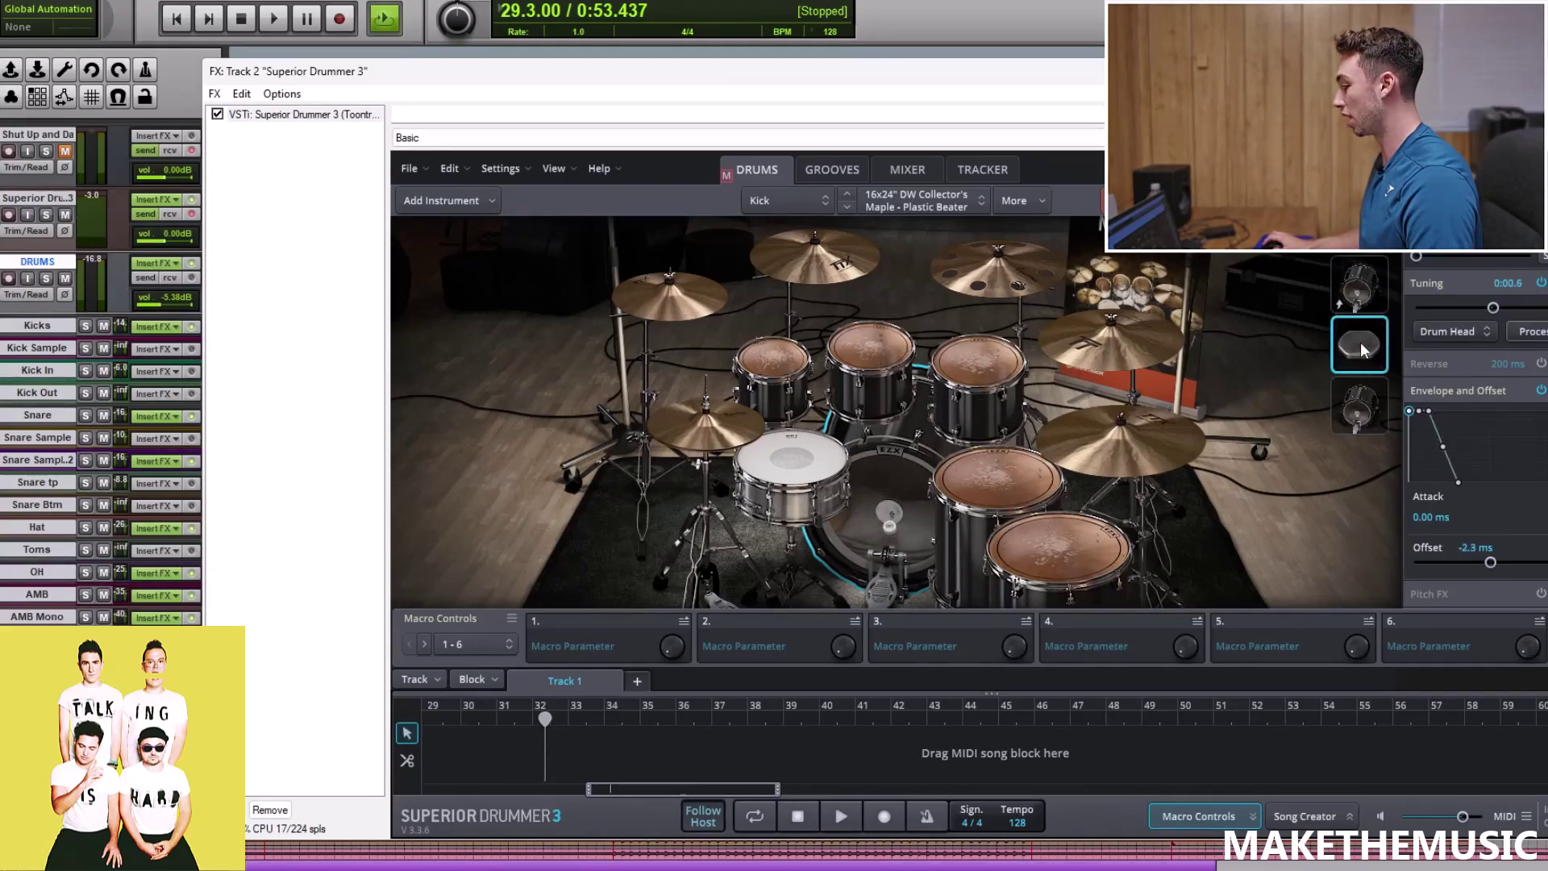
click(1360, 287)
click(1366, 342)
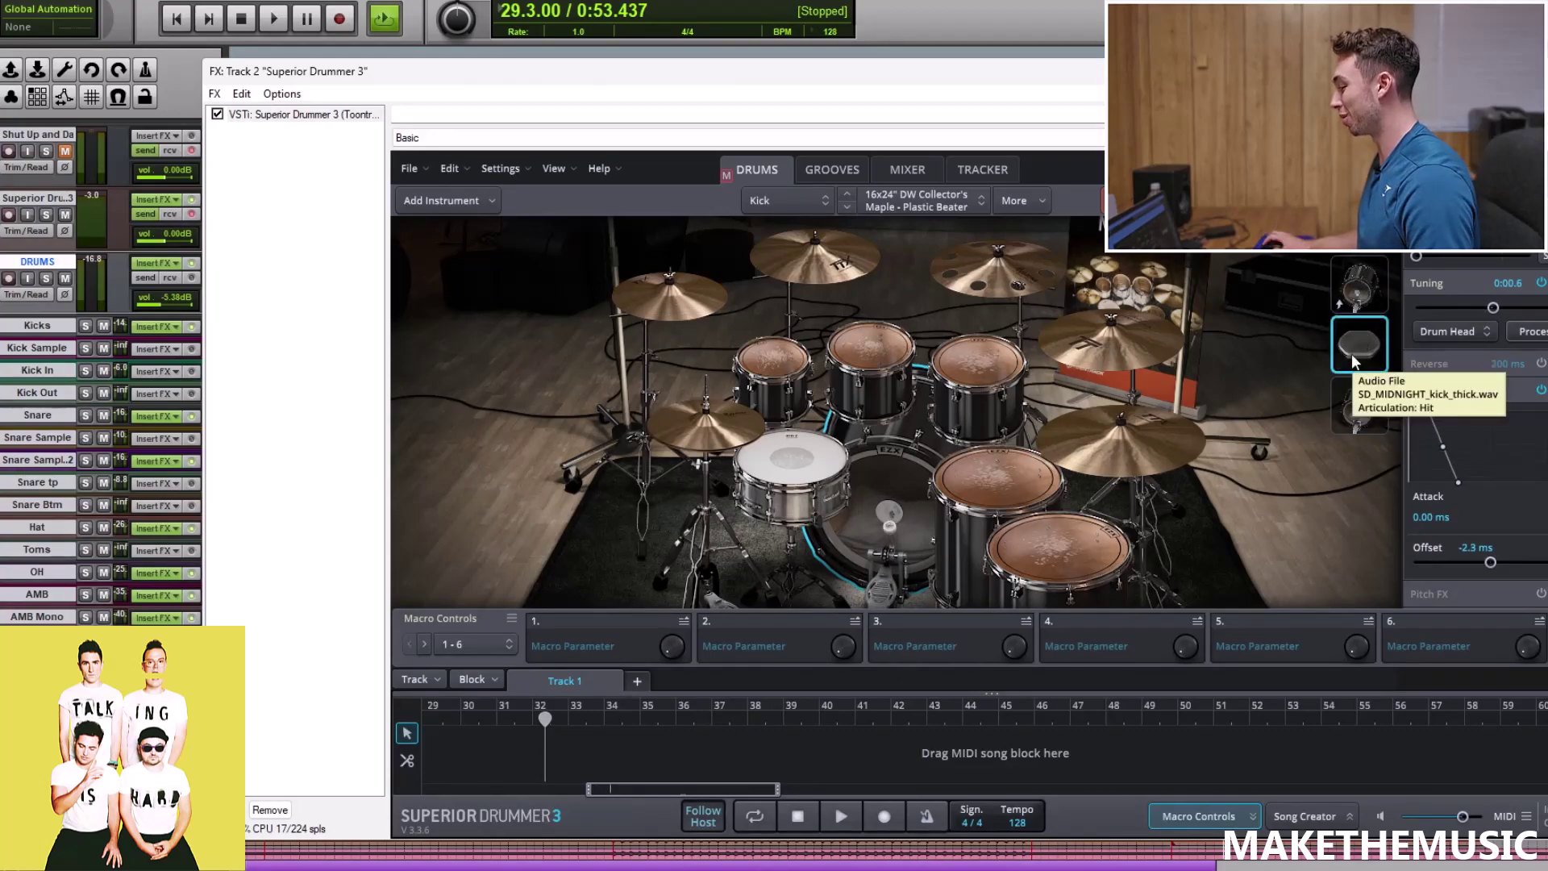
click(1357, 404)
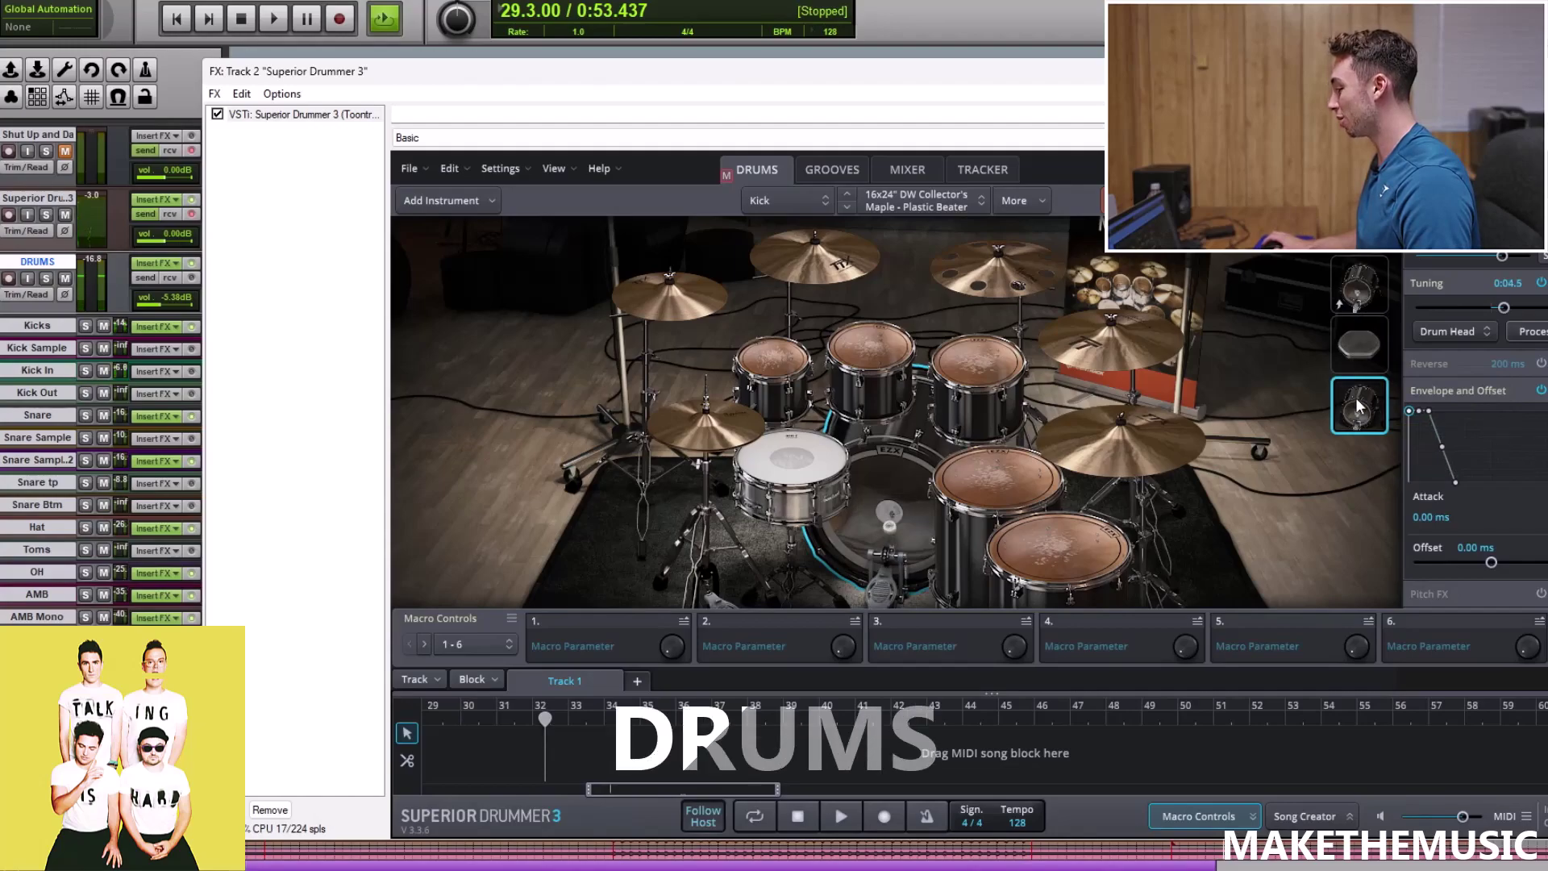
Check which instrument the third kick layer uses, and audition the full kick stack
right_click(1357, 403)
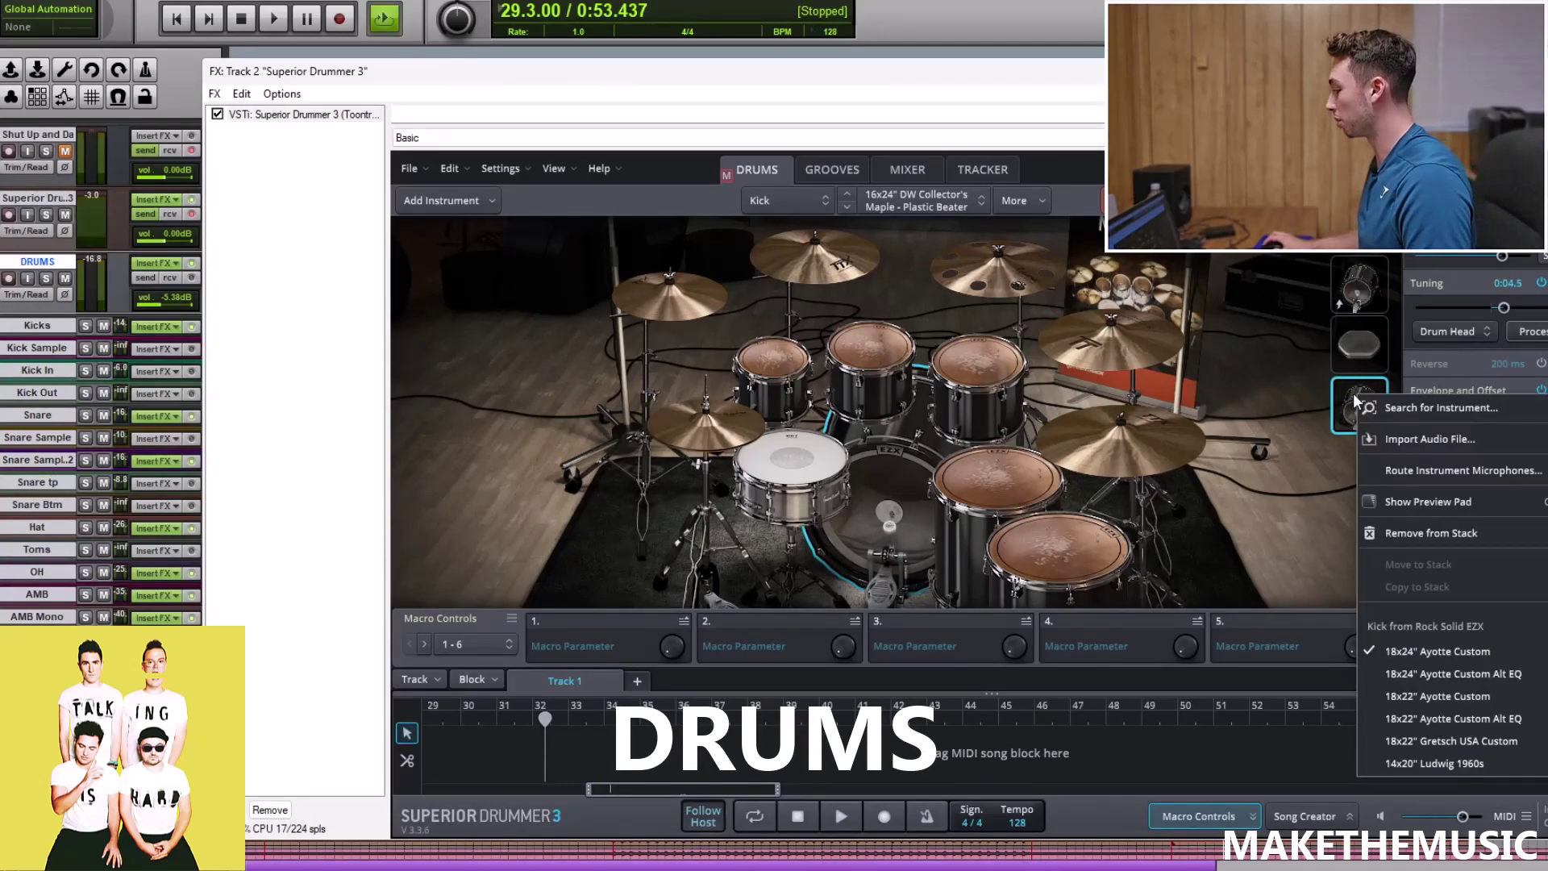
click(1352, 399)
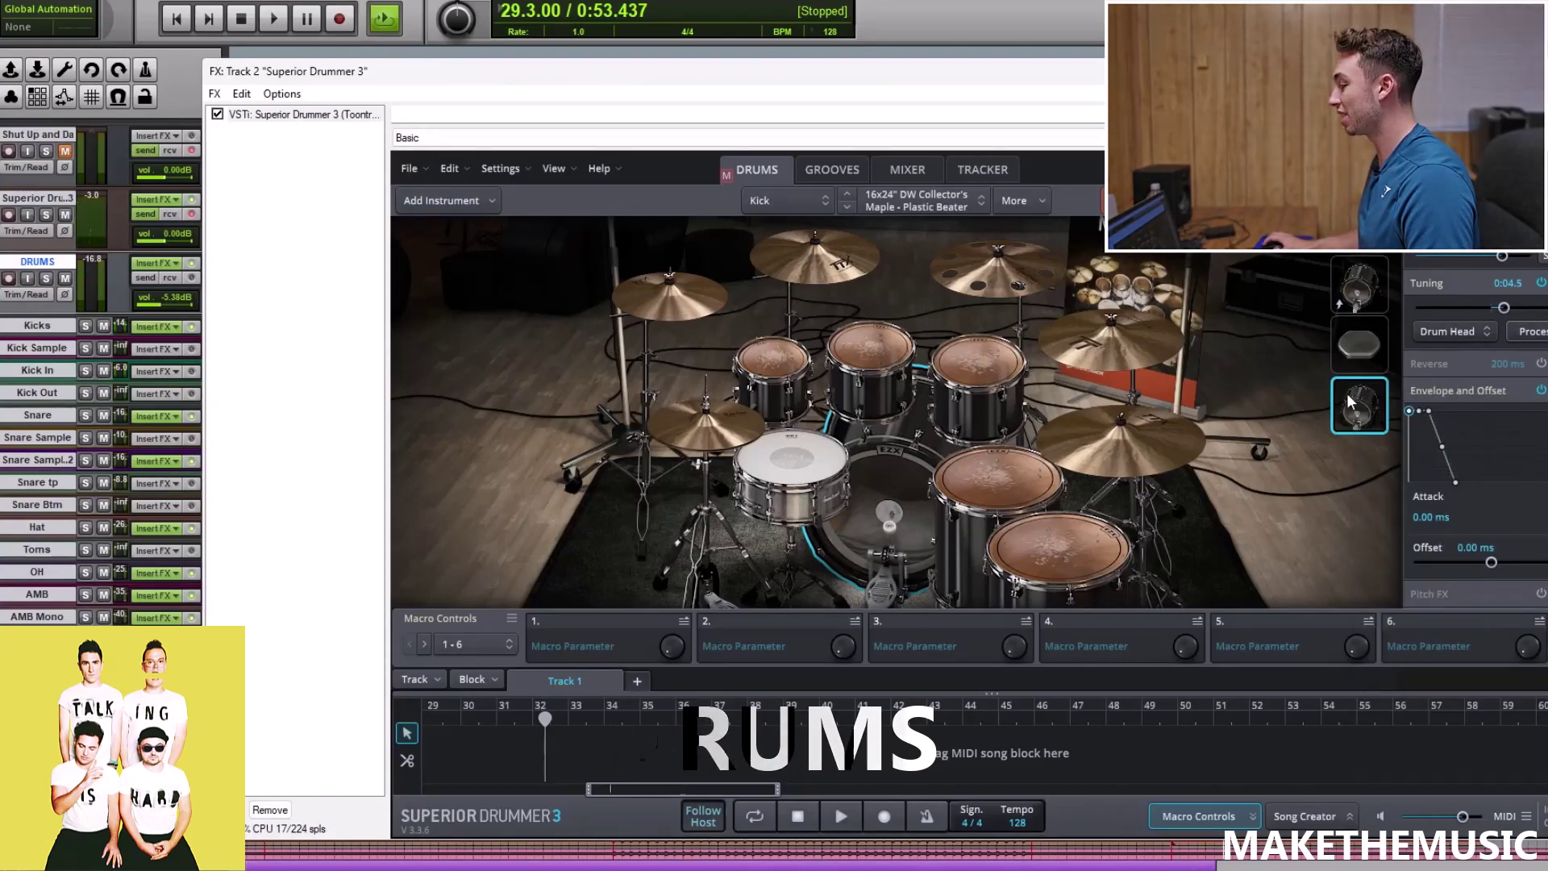
click(890, 519)
click(889, 518)
click(889, 518)
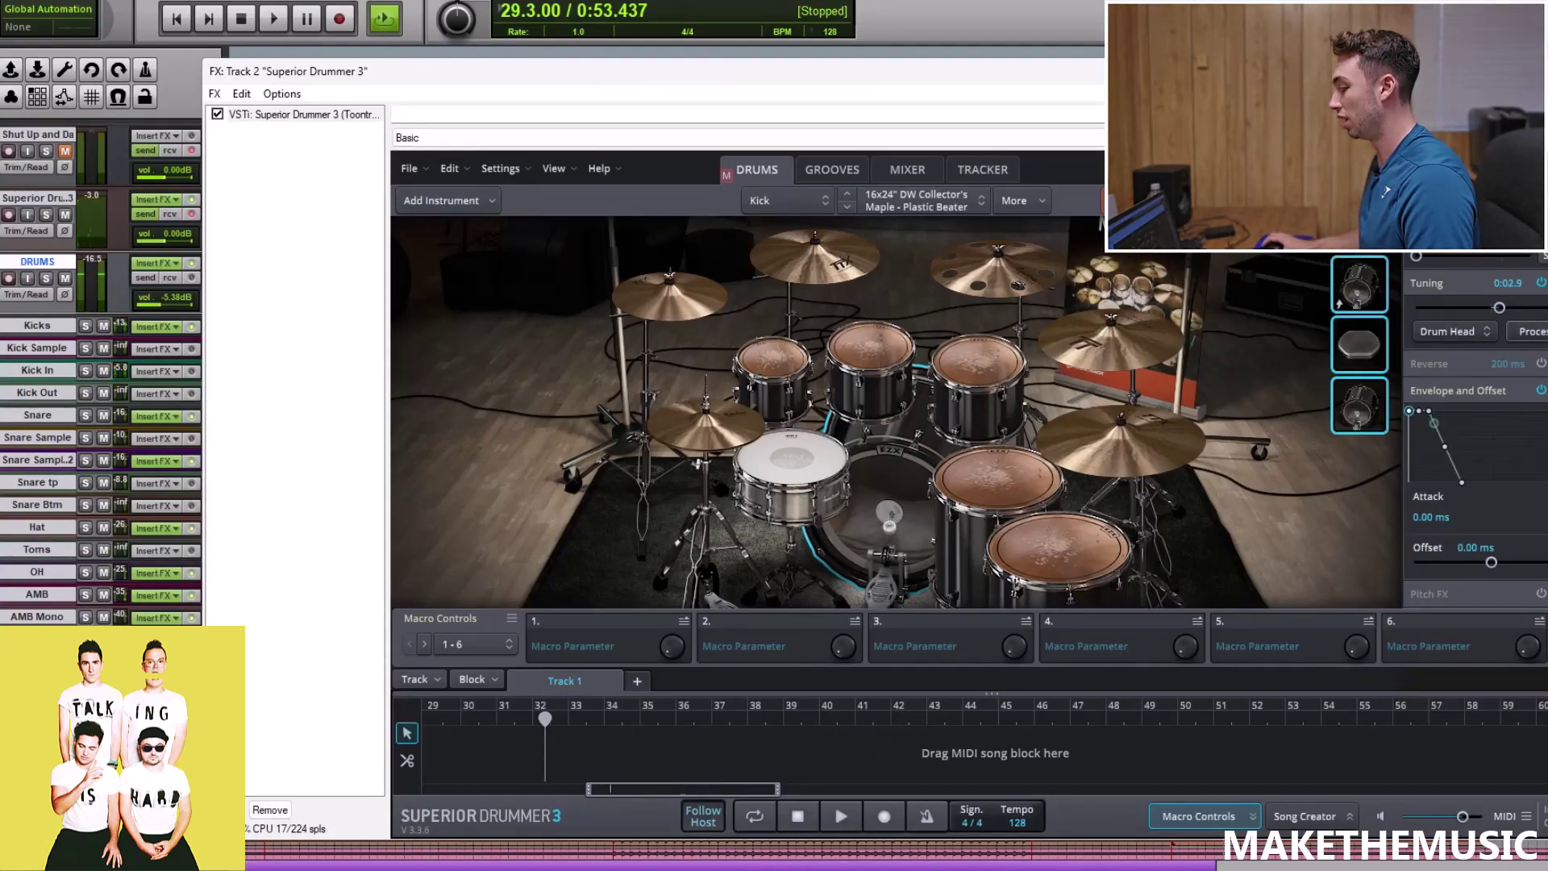
Audition the snare and its first stack layer, and check which snare model is chosen
click(781, 451)
click(1357, 281)
right_click(1352, 278)
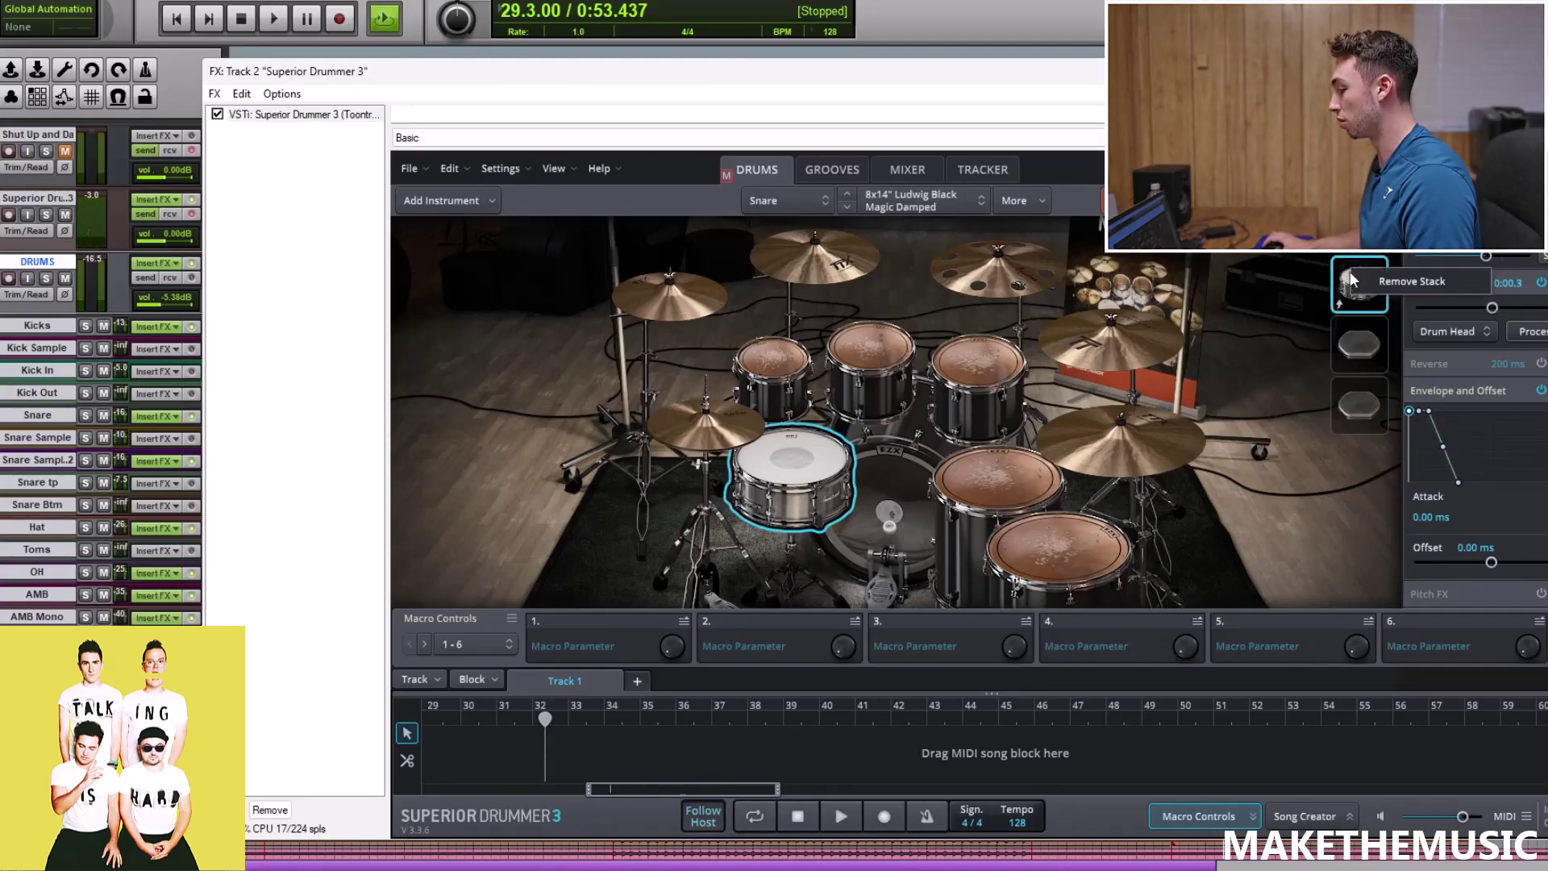
right_click(805, 450)
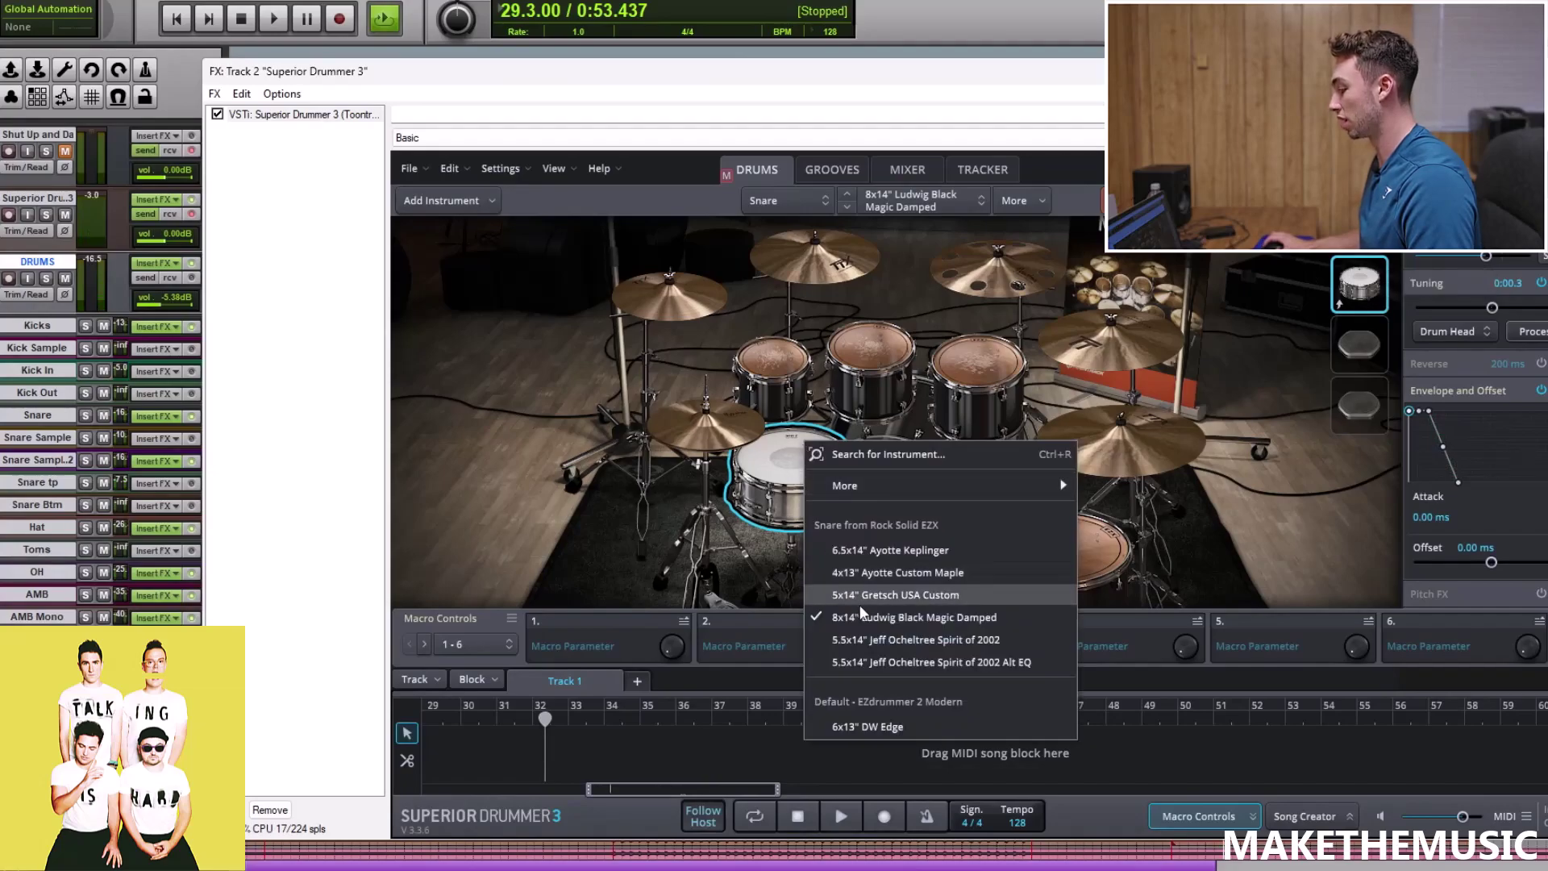
click(1103, 77)
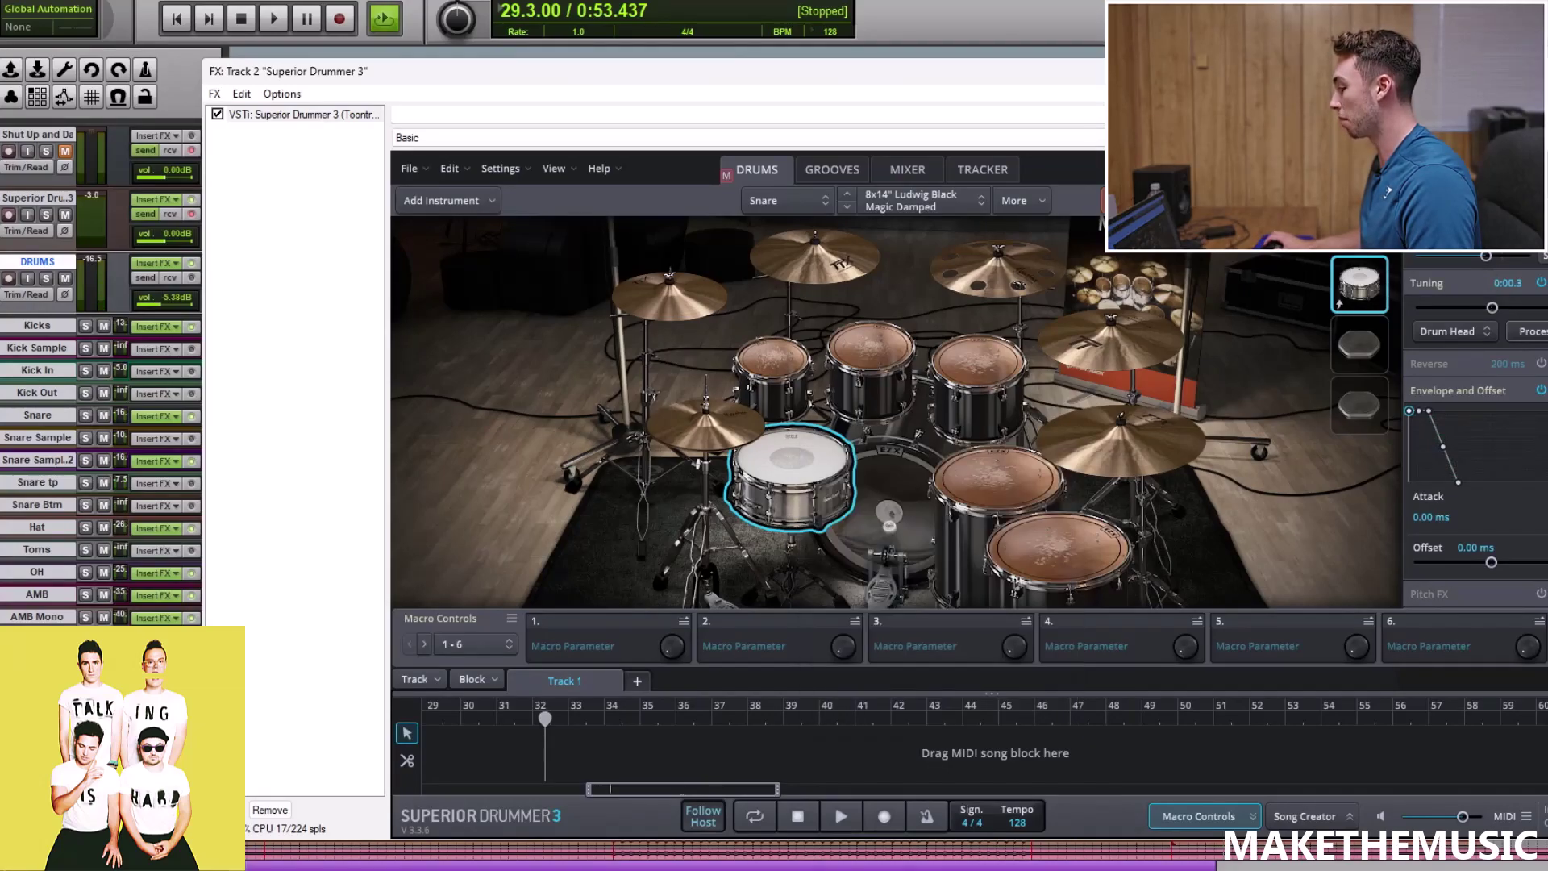
Audition the snare's second and third stacked samples and check the second layer's source audio file
click(1352, 349)
click(1355, 405)
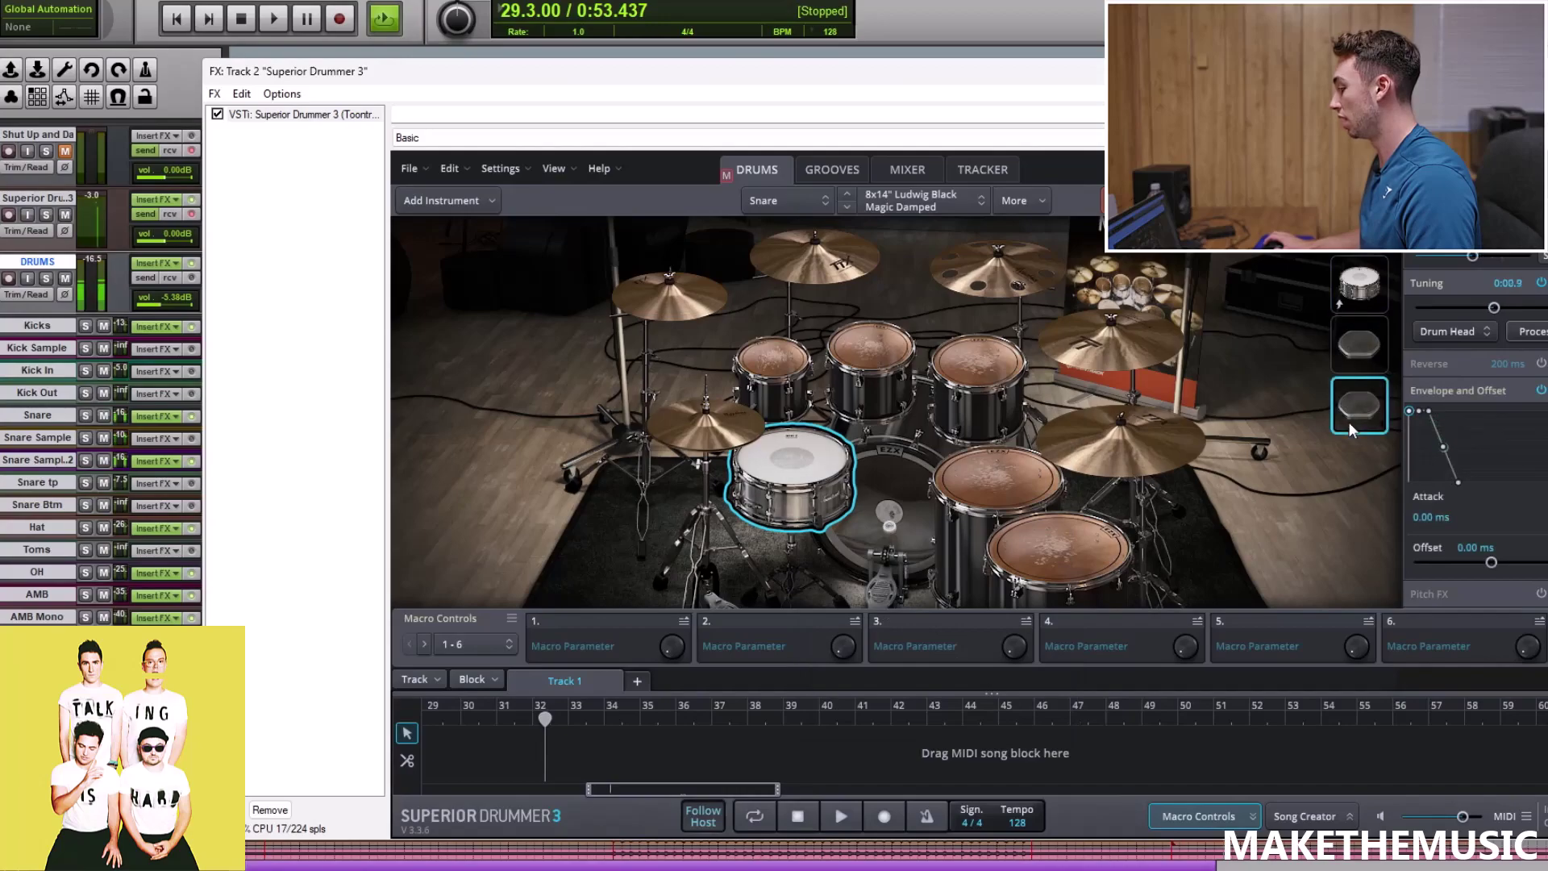
right_click(1352, 341)
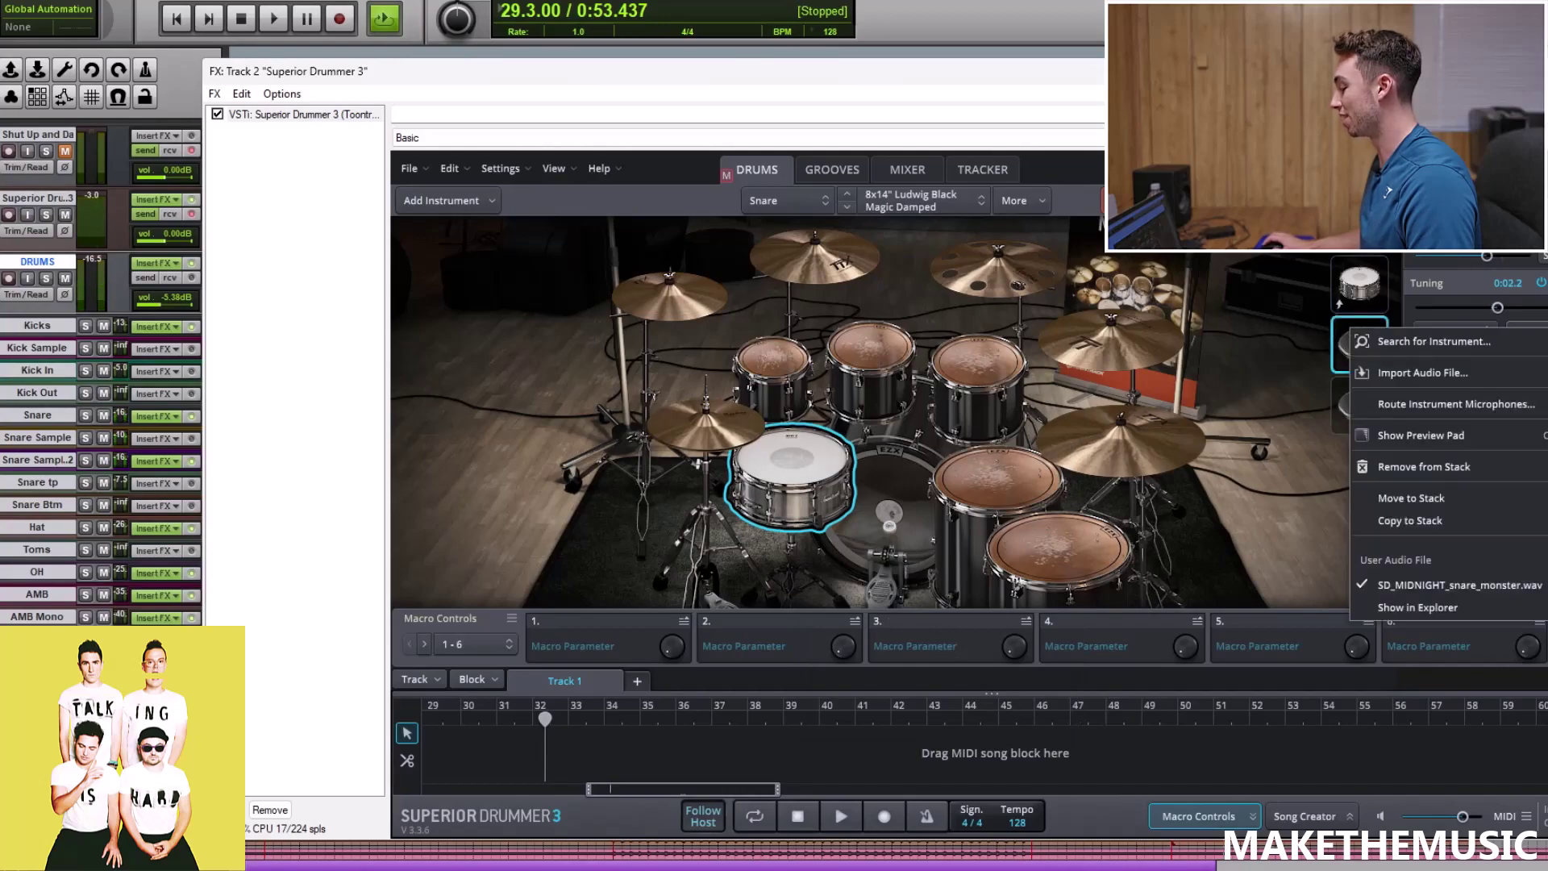
key(Escape)
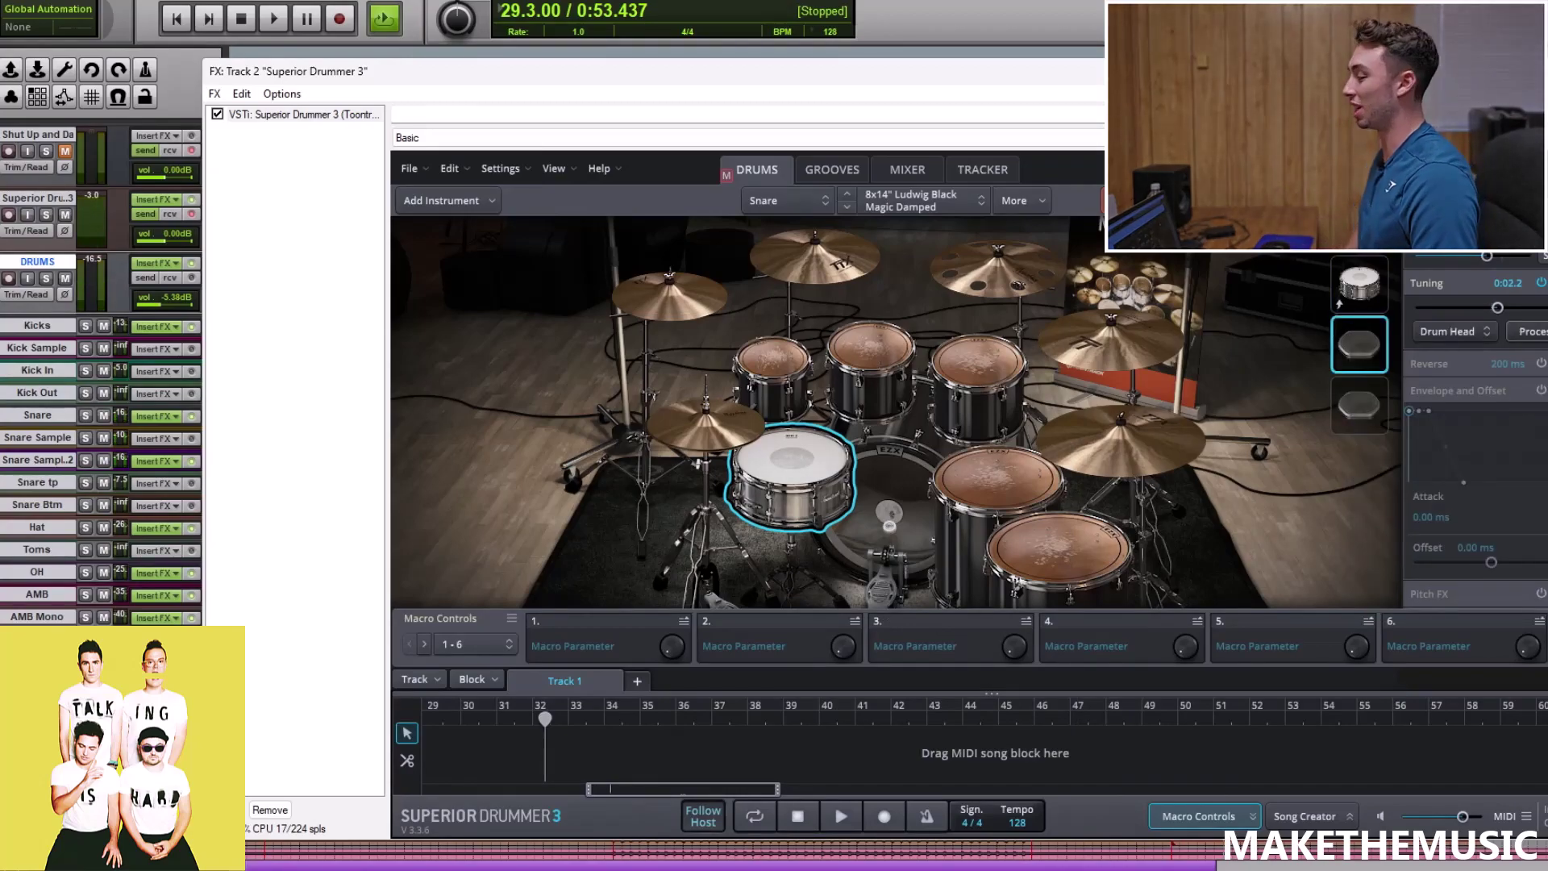
Audition both floor toms and two of the rack toms, and close Superior Drummer 3
click(975, 457)
click(1033, 529)
click(972, 355)
click(856, 349)
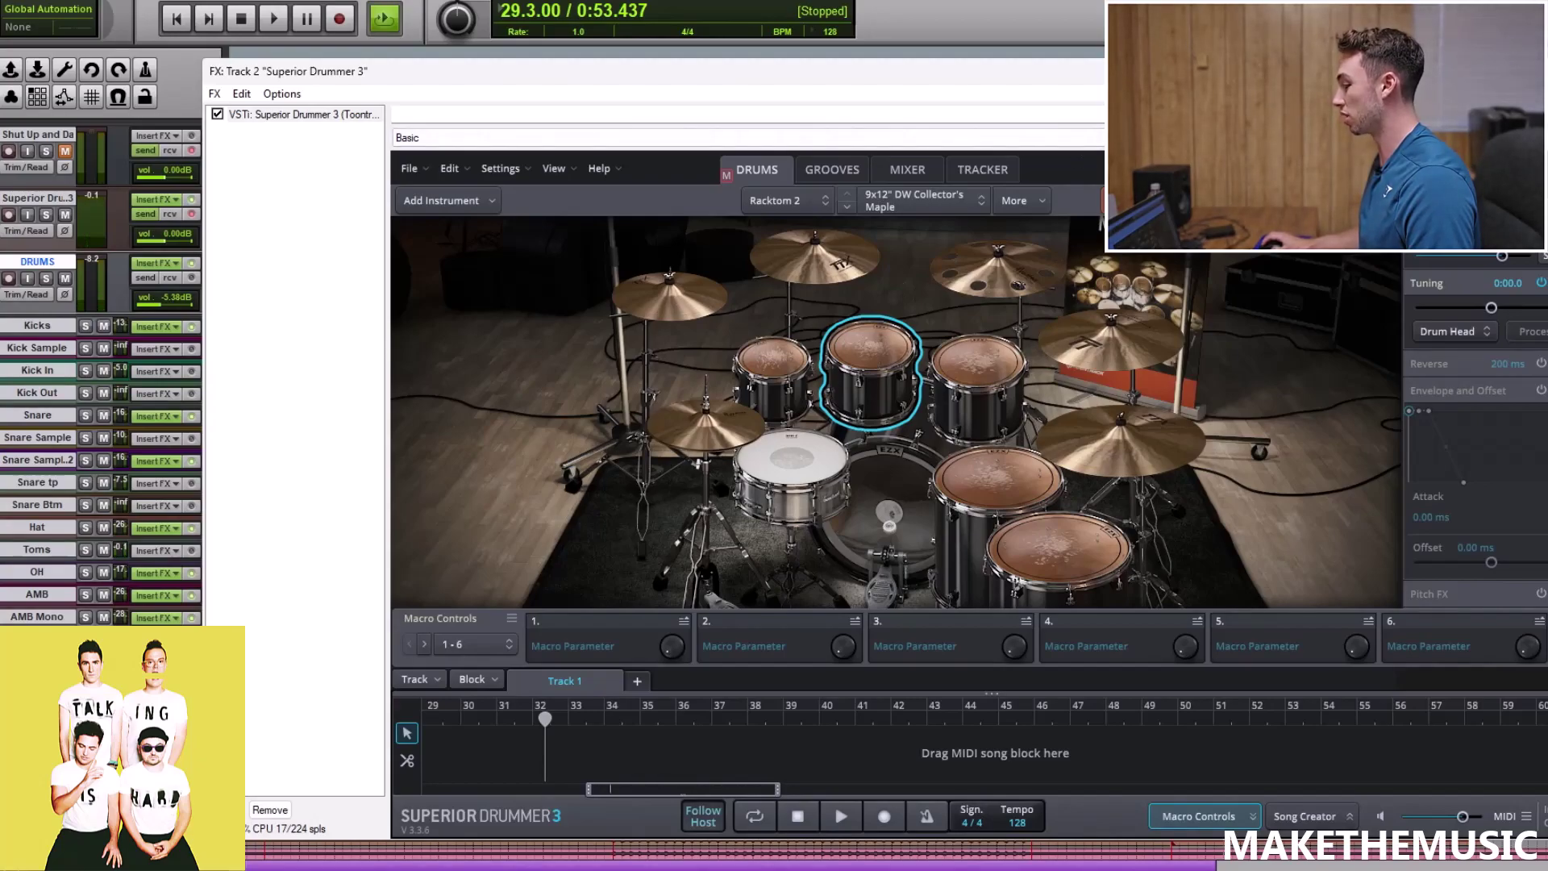
key(Escape)
Solo the DRUMS folder track and play the drums from bar 29.3 of Chorus 1
click(46, 279)
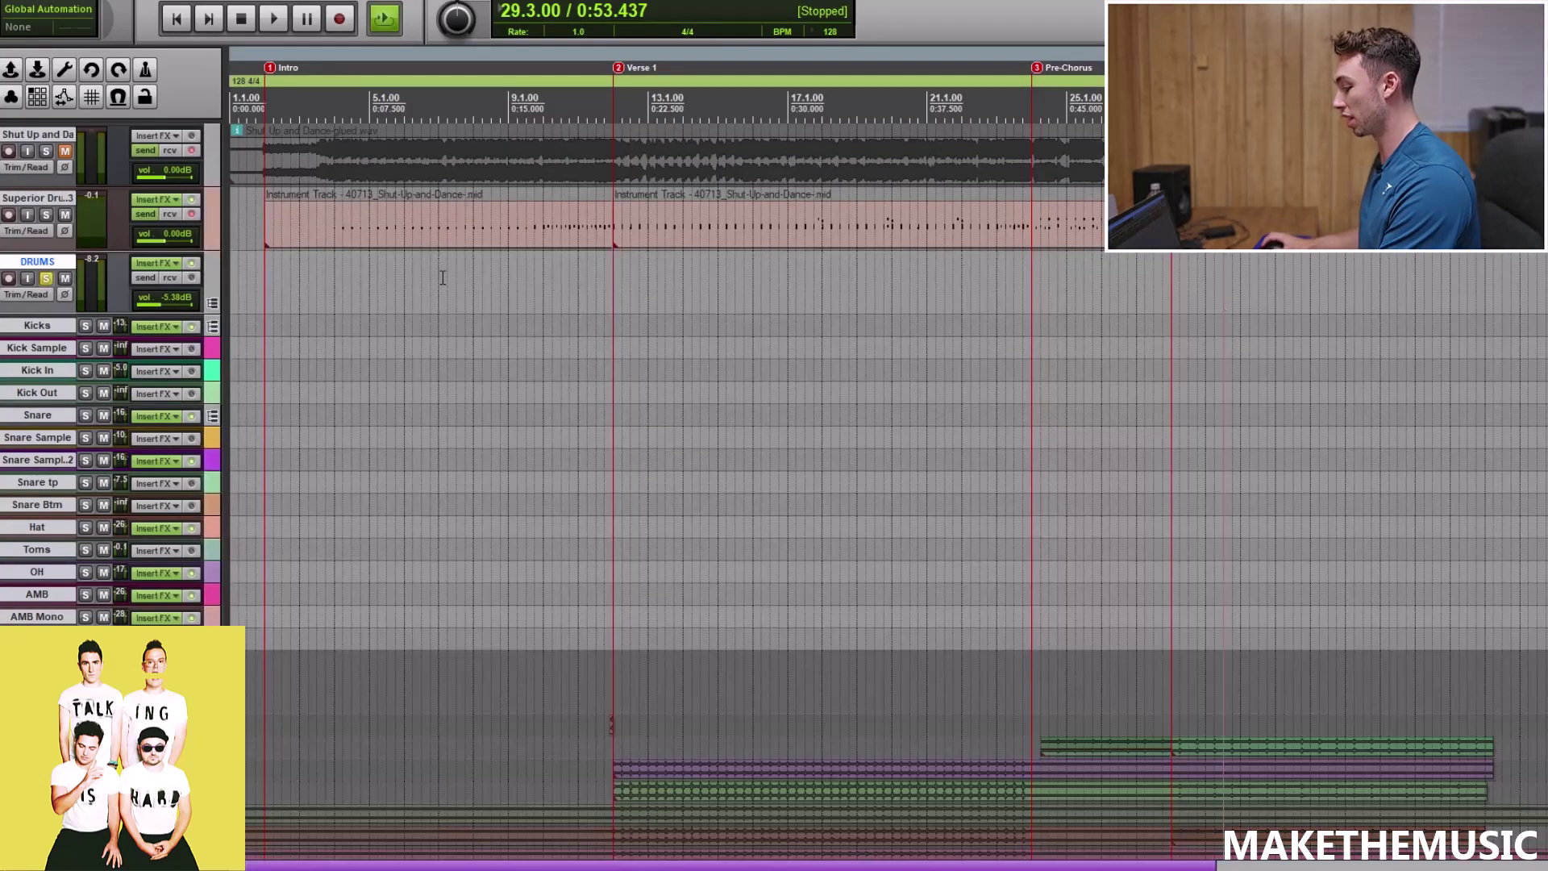
key(space)
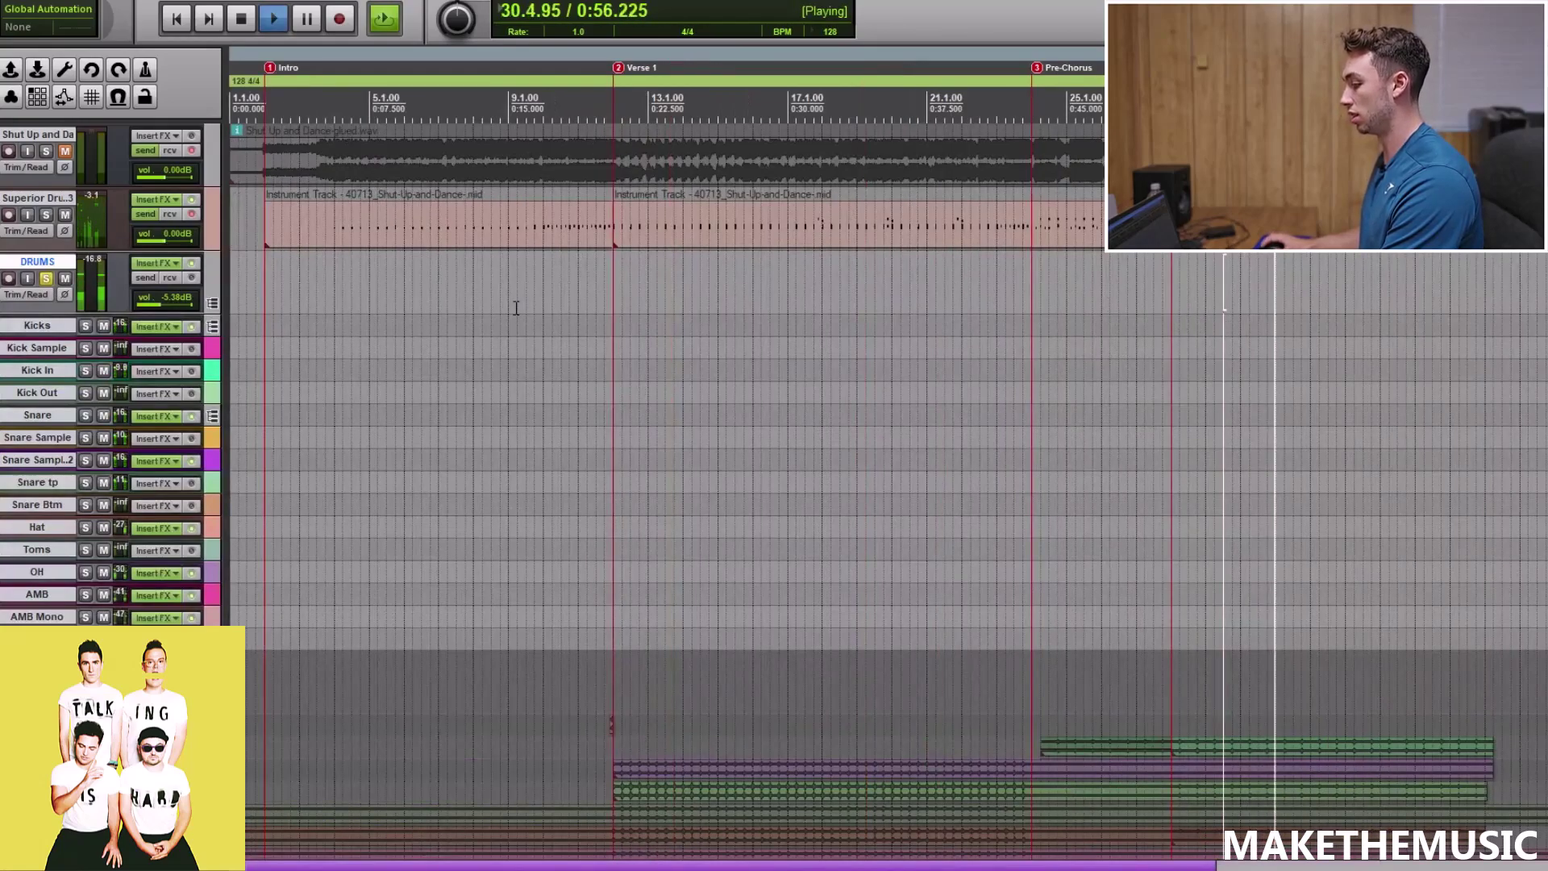
key(space)
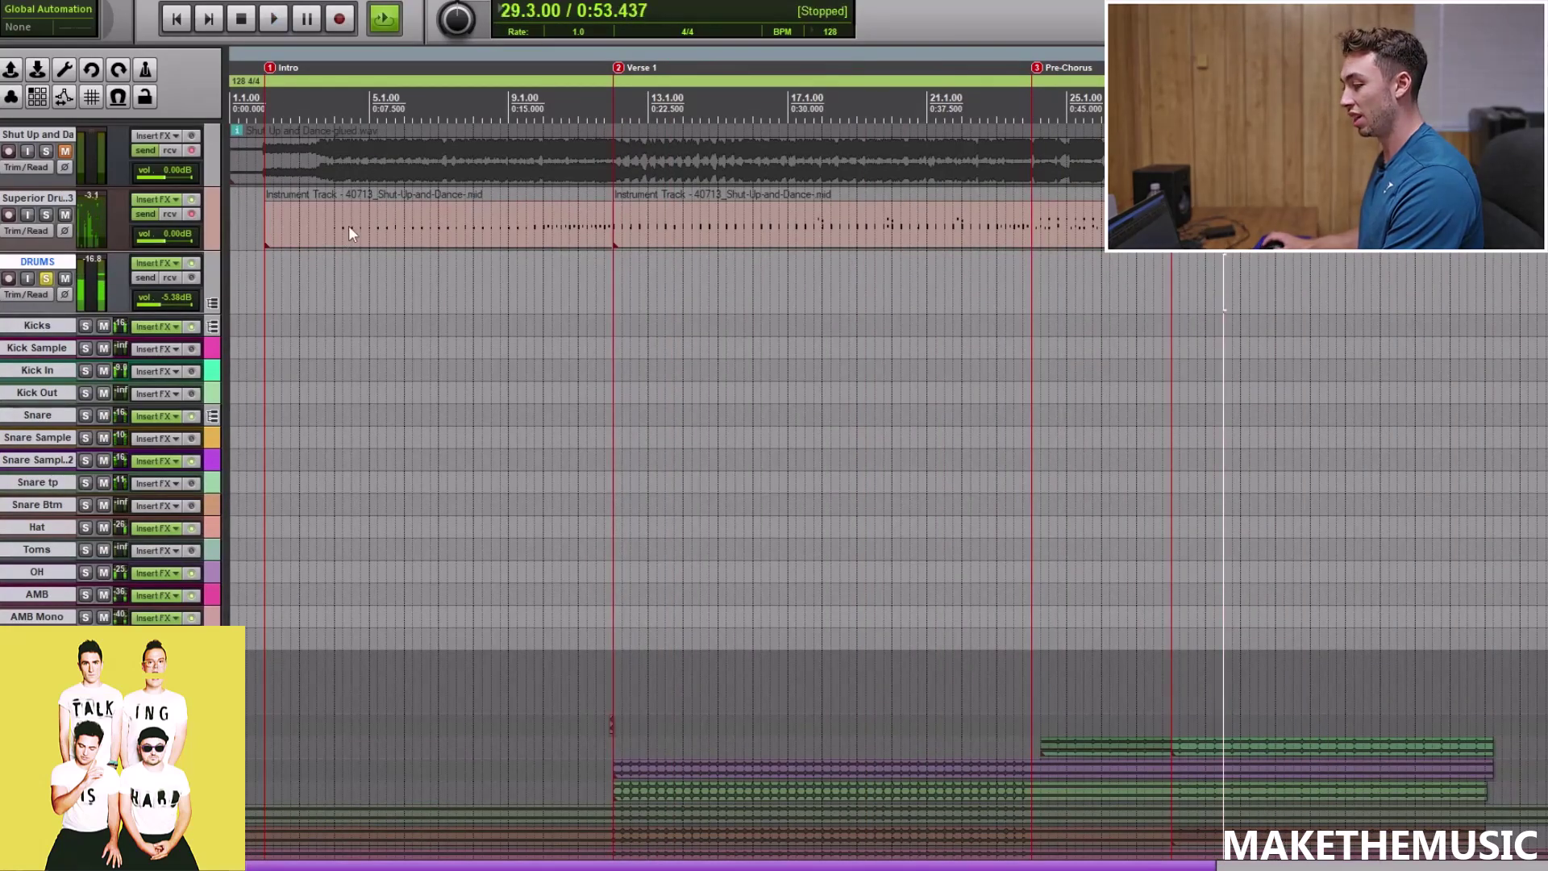
Inspect the Virtual Mix Rack and CLA-76 on the DRUMS track, watching the CLA-76 meter during playback, and close the effects
click(146, 266)
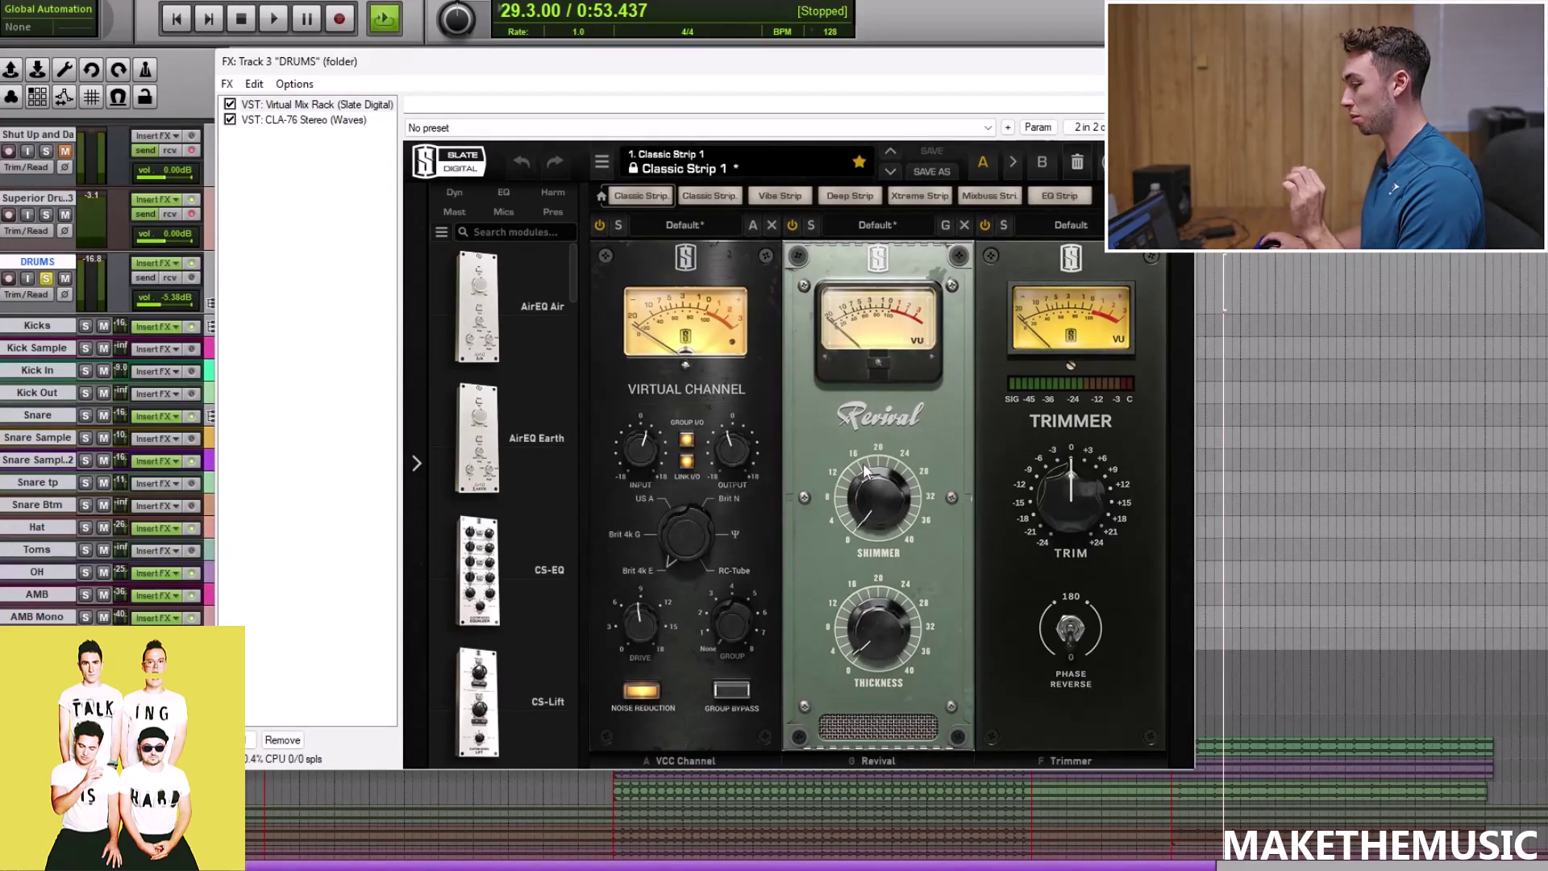
click(326, 121)
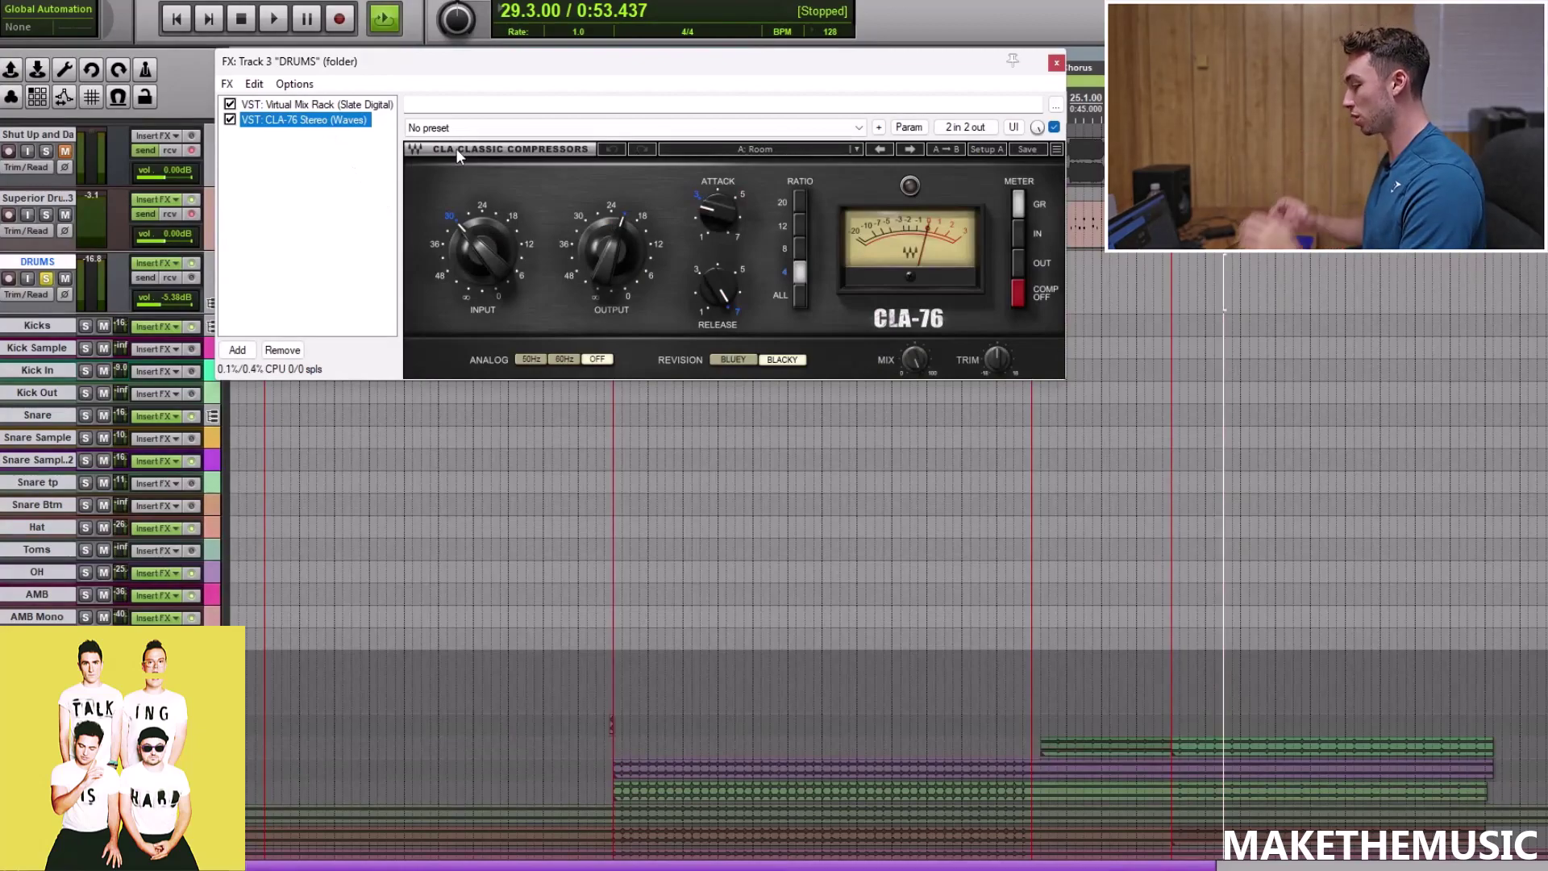
key(space)
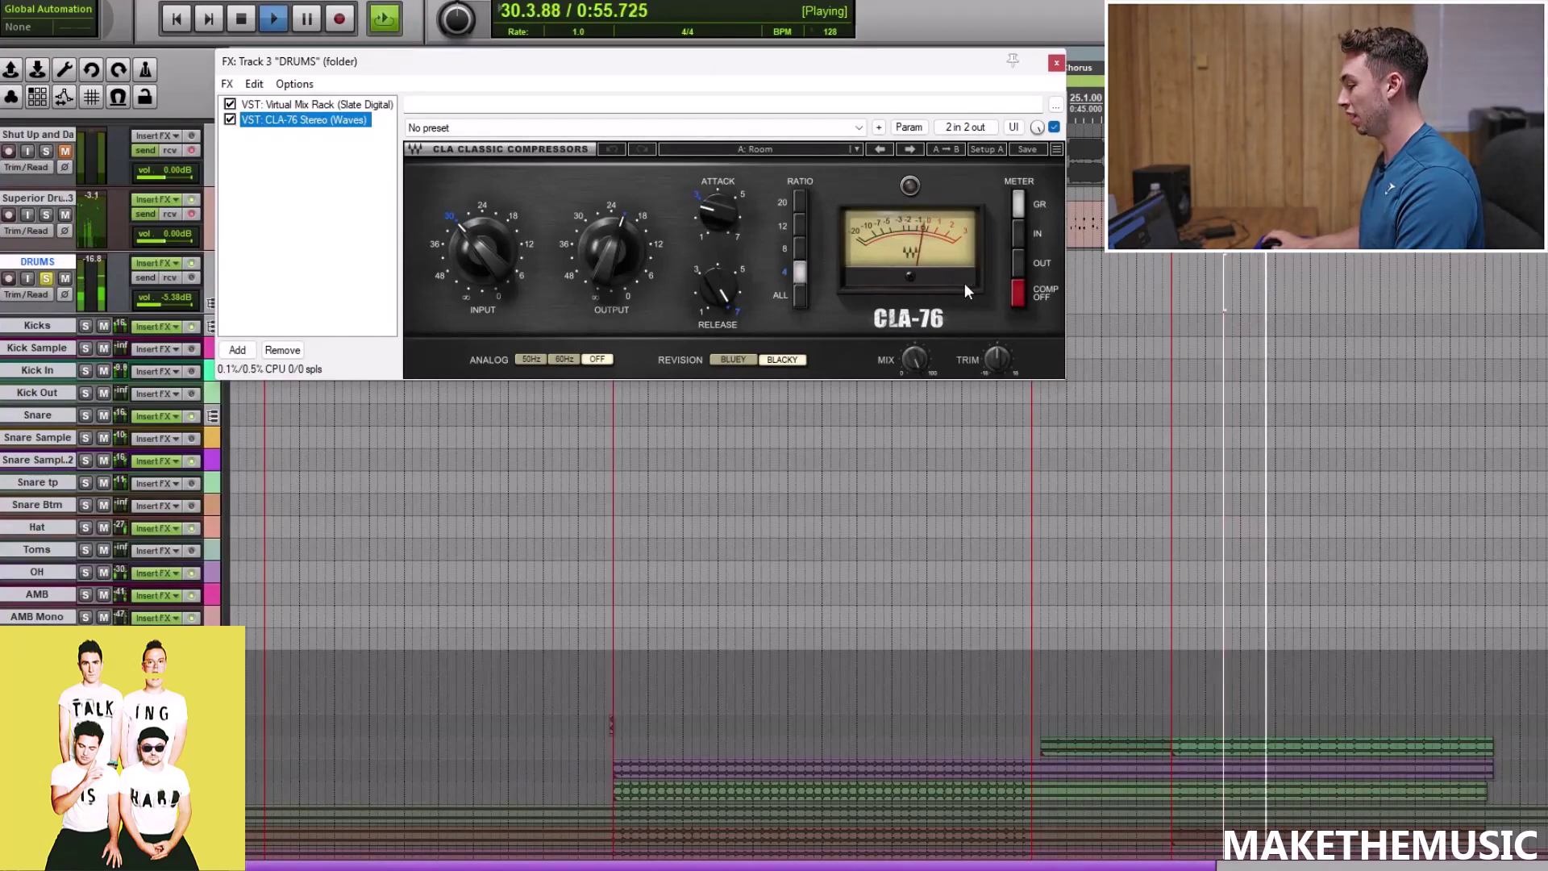
key(space)
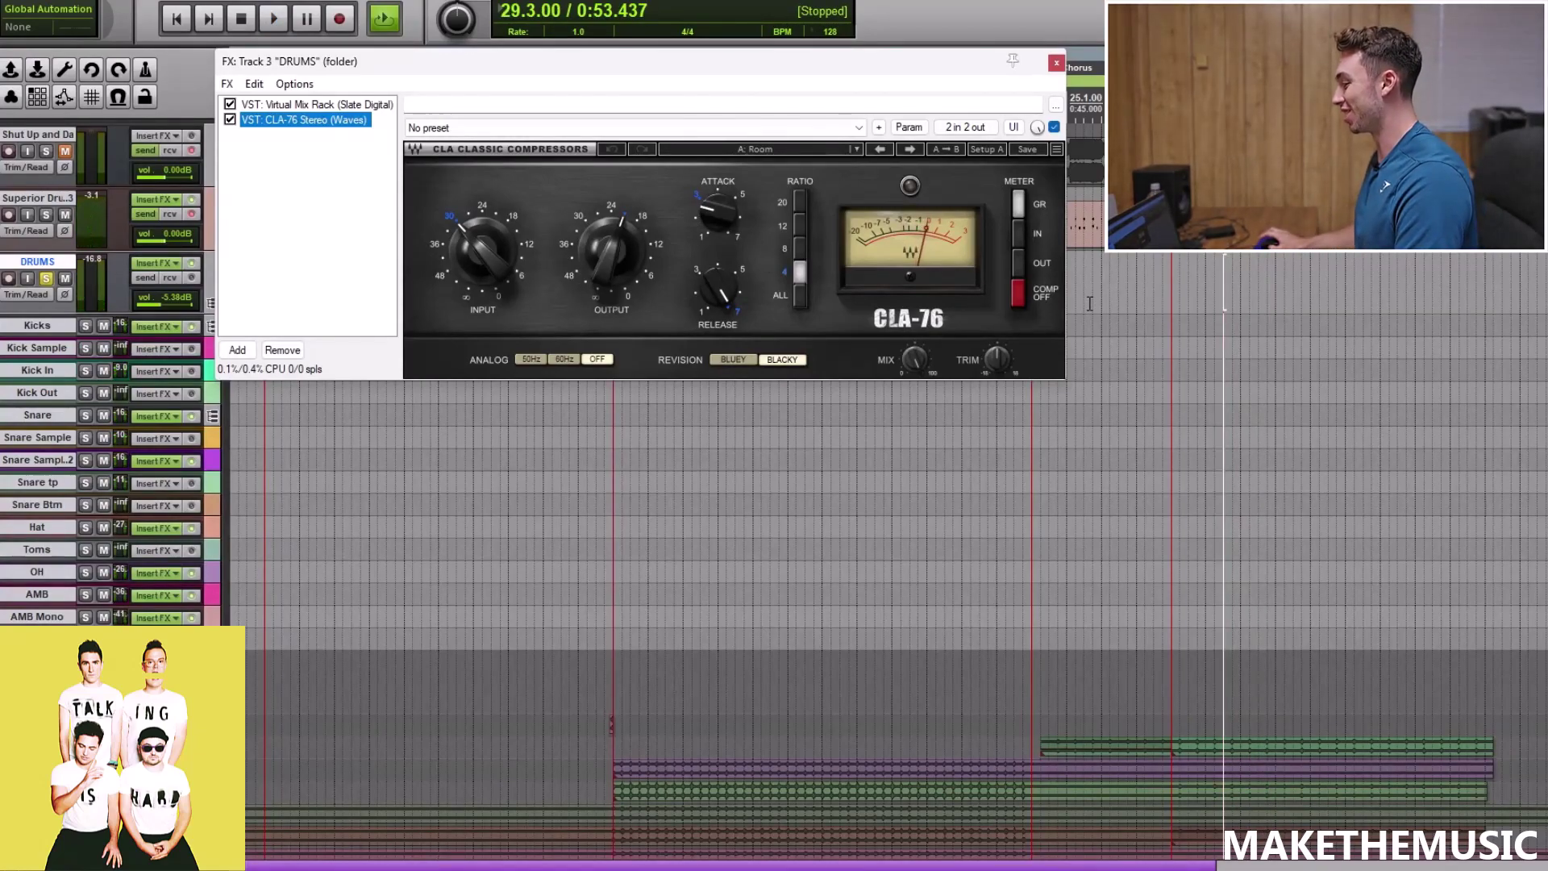
click(1056, 63)
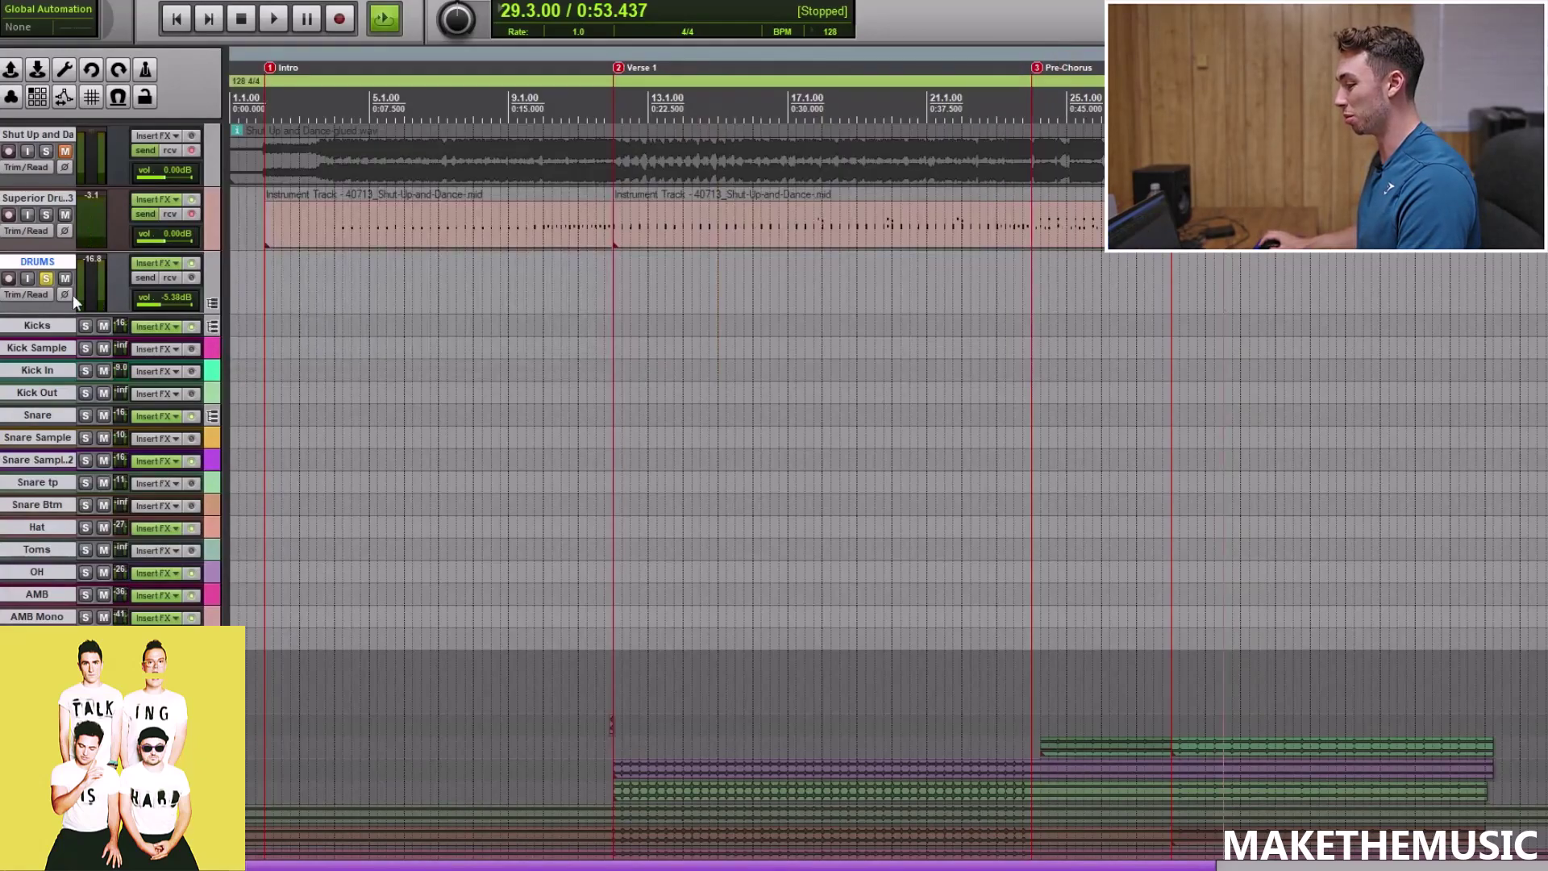
Inspect the ReaEQ curve on the Kicks folder track and close its effects
click(159, 334)
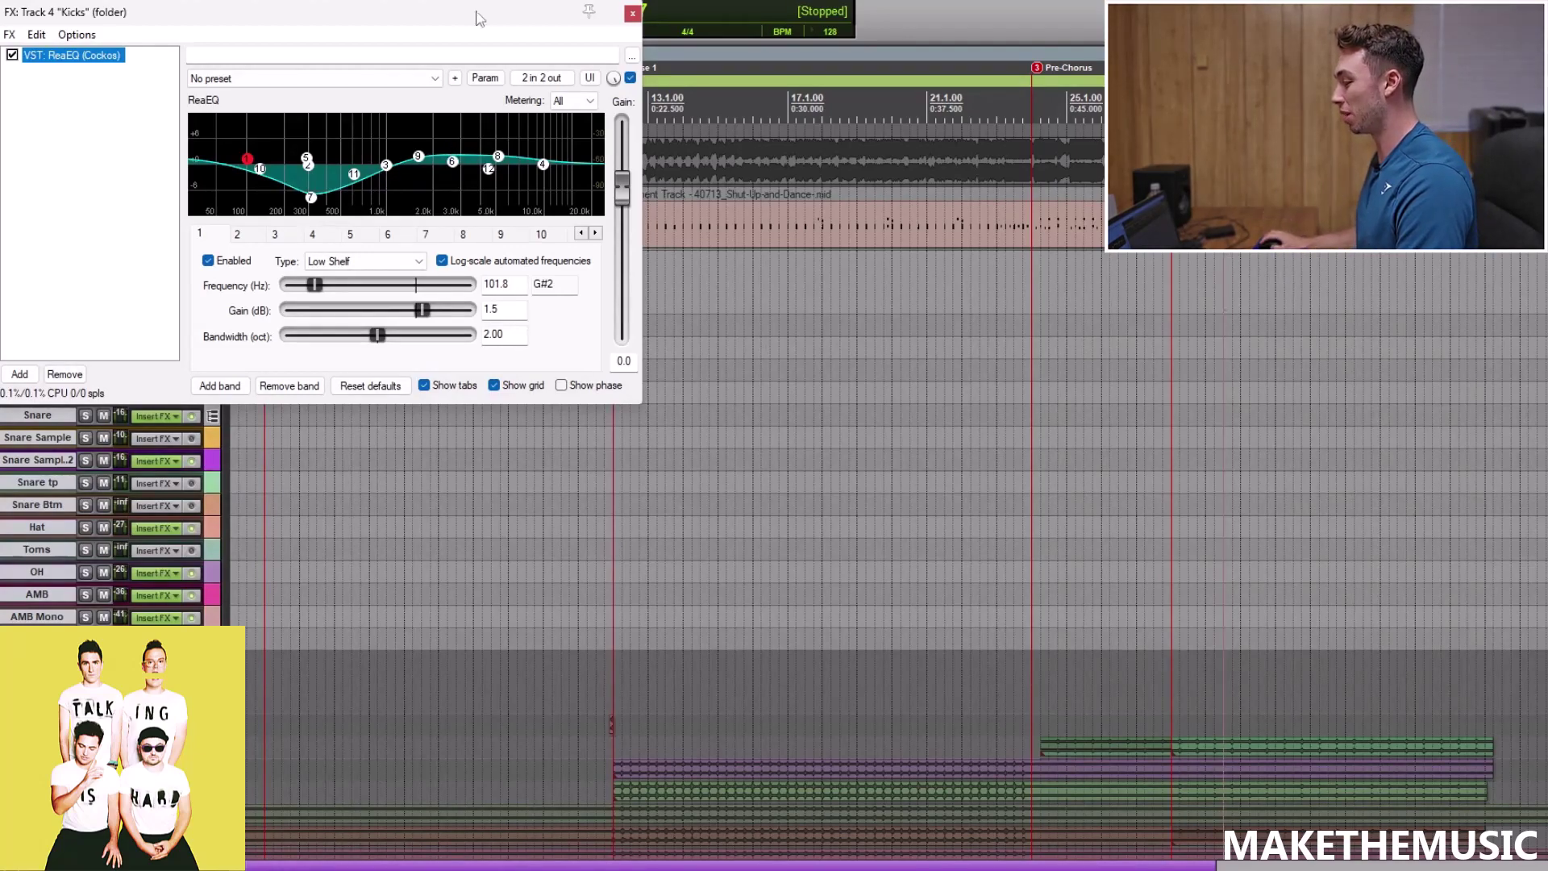
click(632, 14)
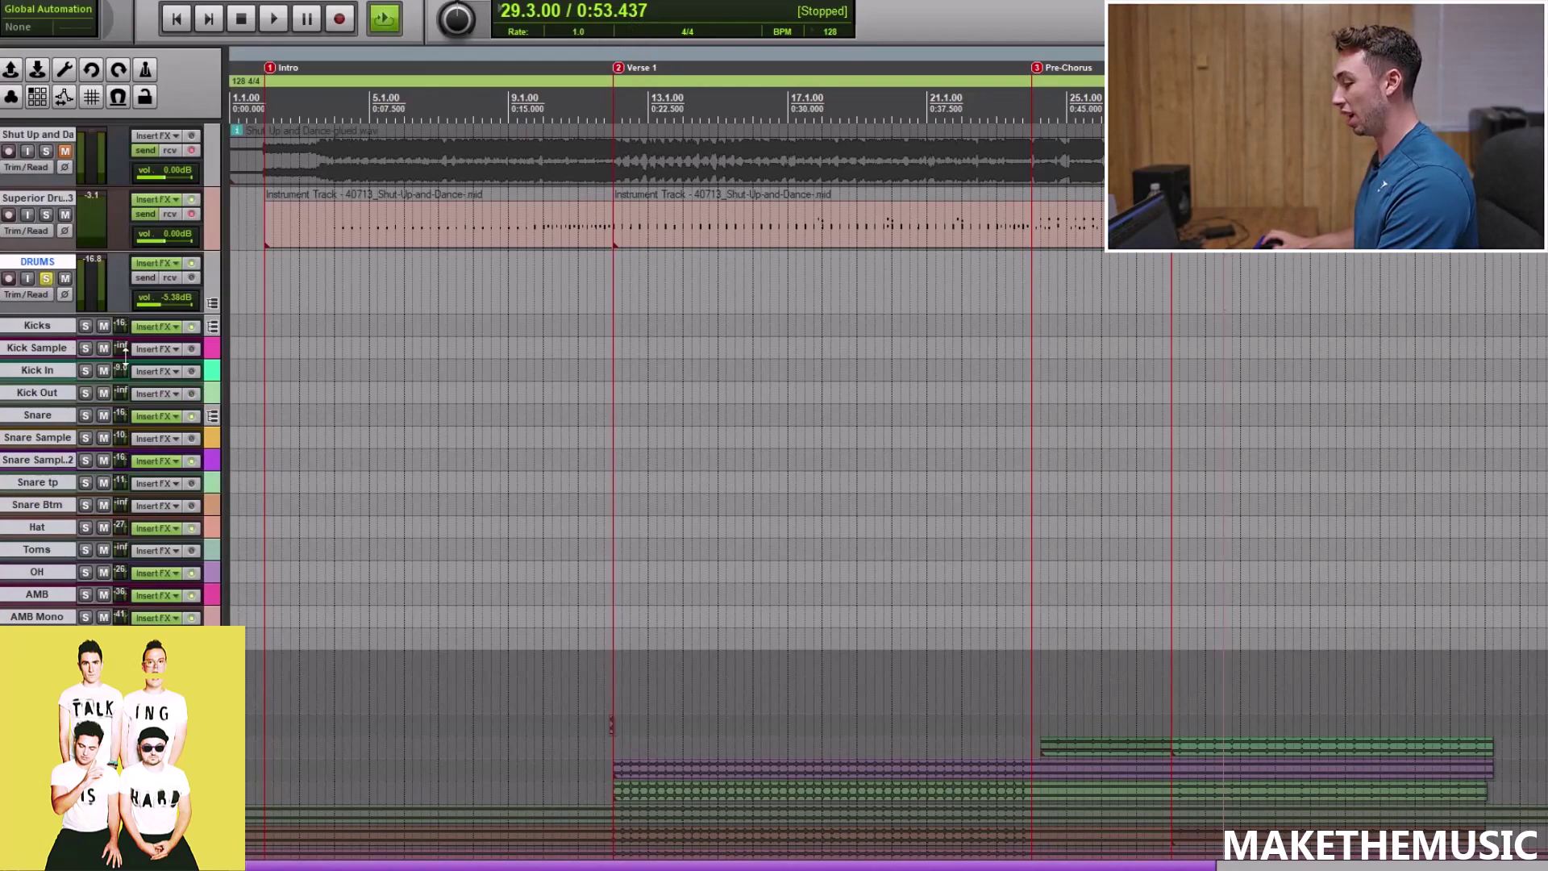
Inspect the Virtual Mix Rack on the Snare folder track, move its window off the track controls and solo the Snare
click(152, 416)
click(119, 57)
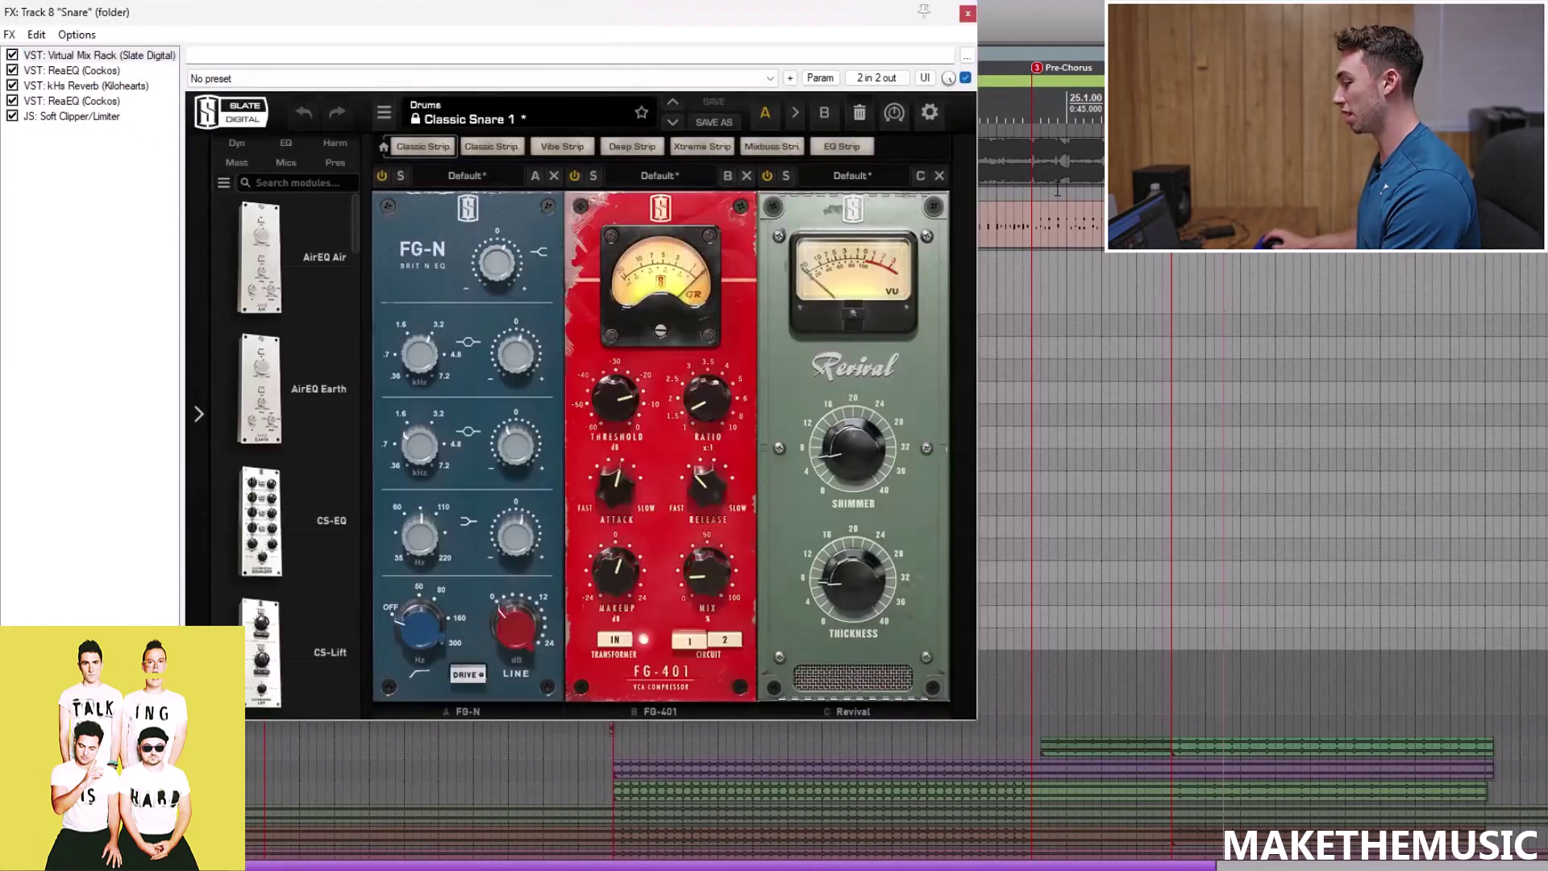
drag(577, 16, 769, 8)
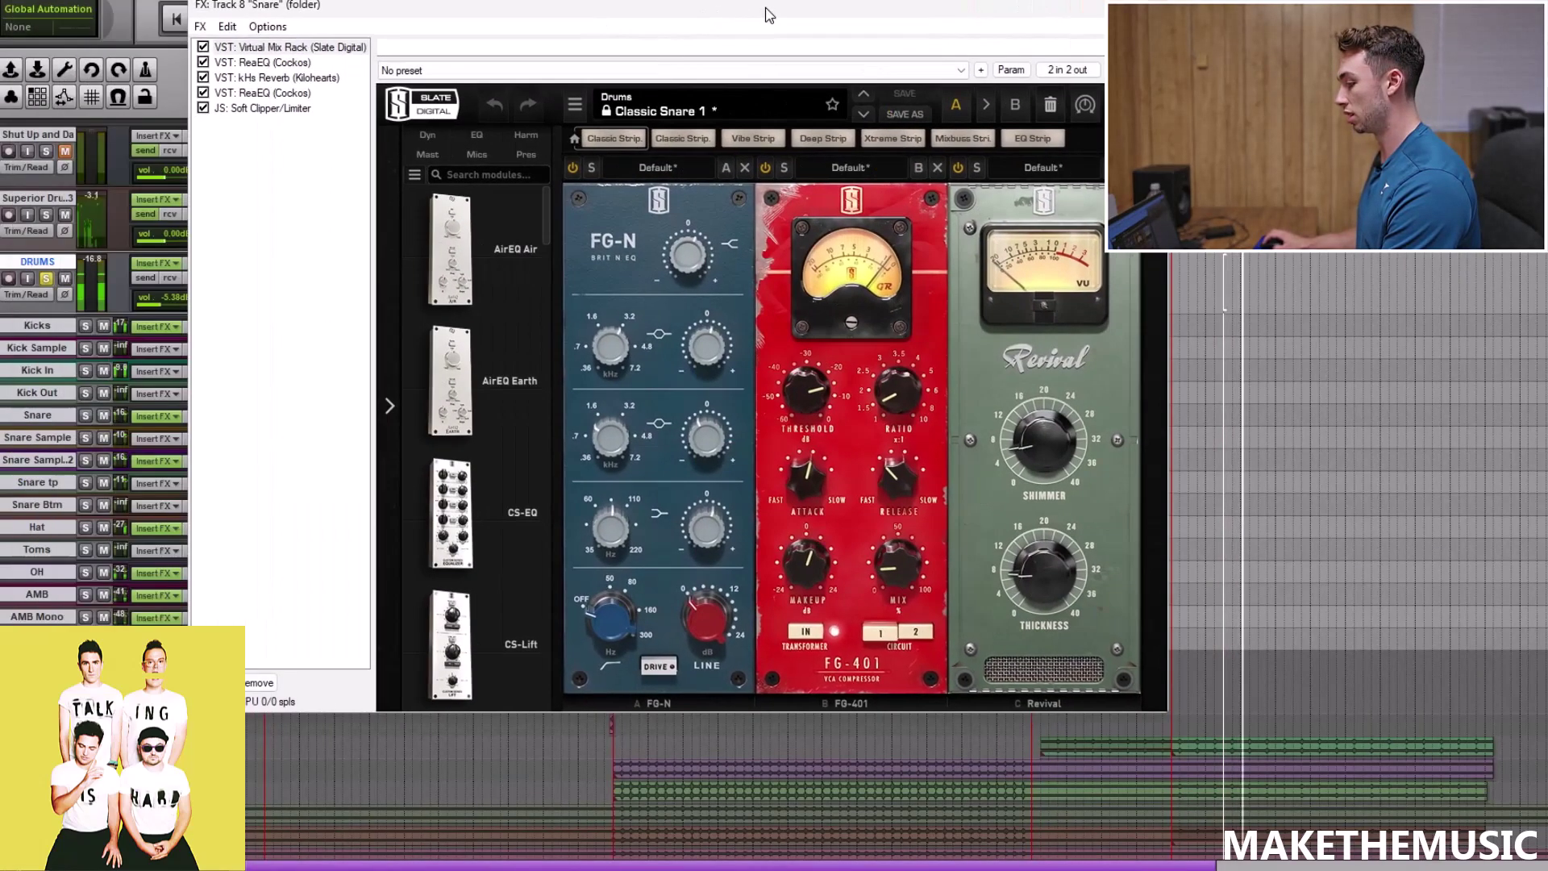
click(85, 416)
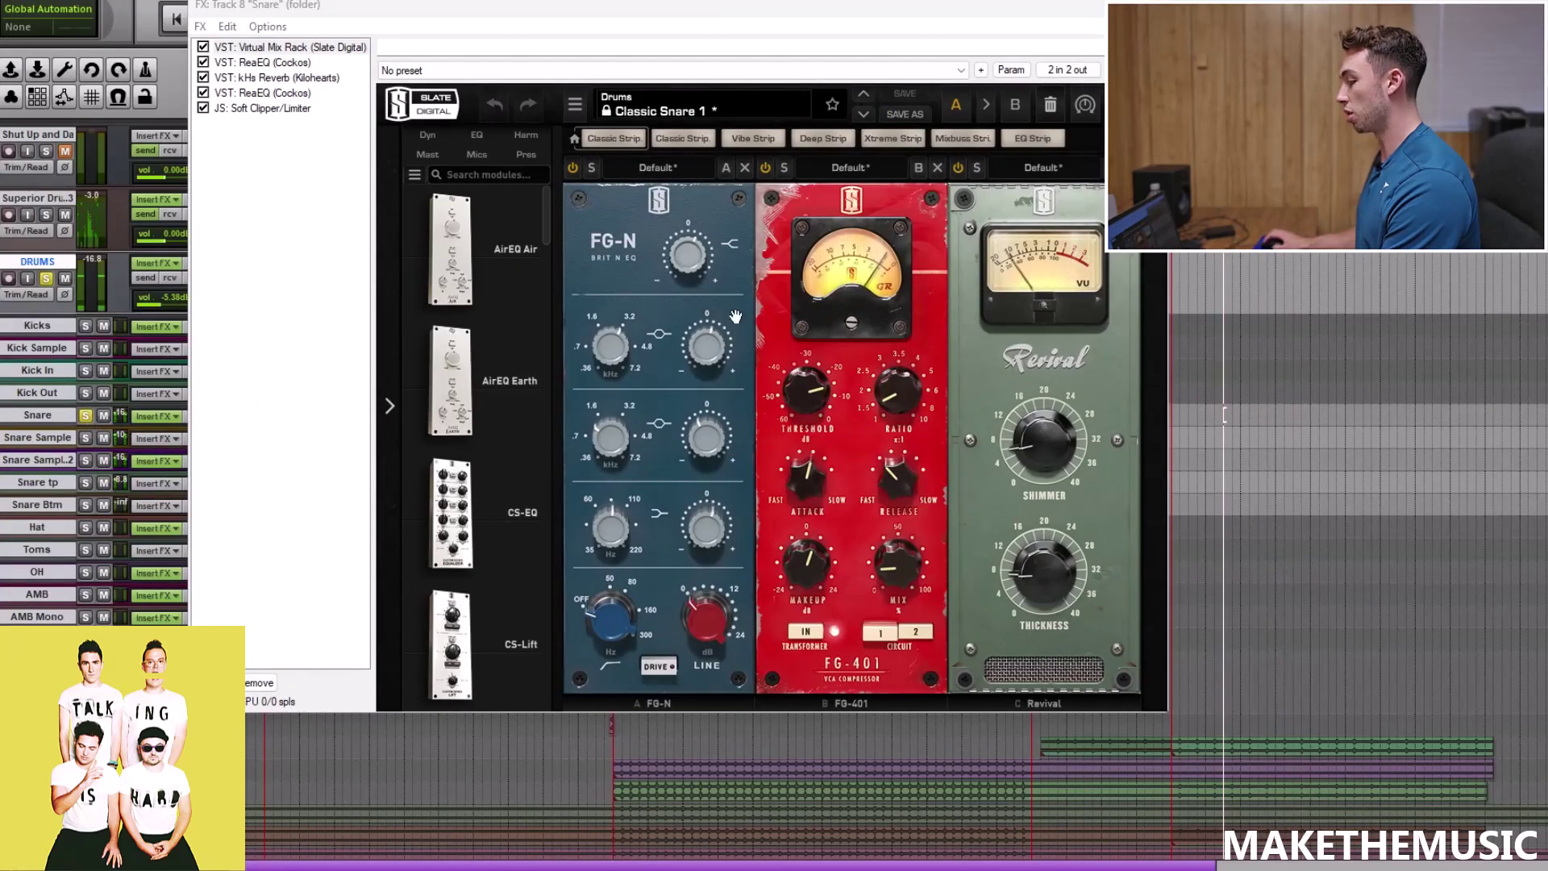
Check the Snare's first ReaEQ, and play the soloed snare to compare it with kHs Reverb bypassed and enabled
click(266, 63)
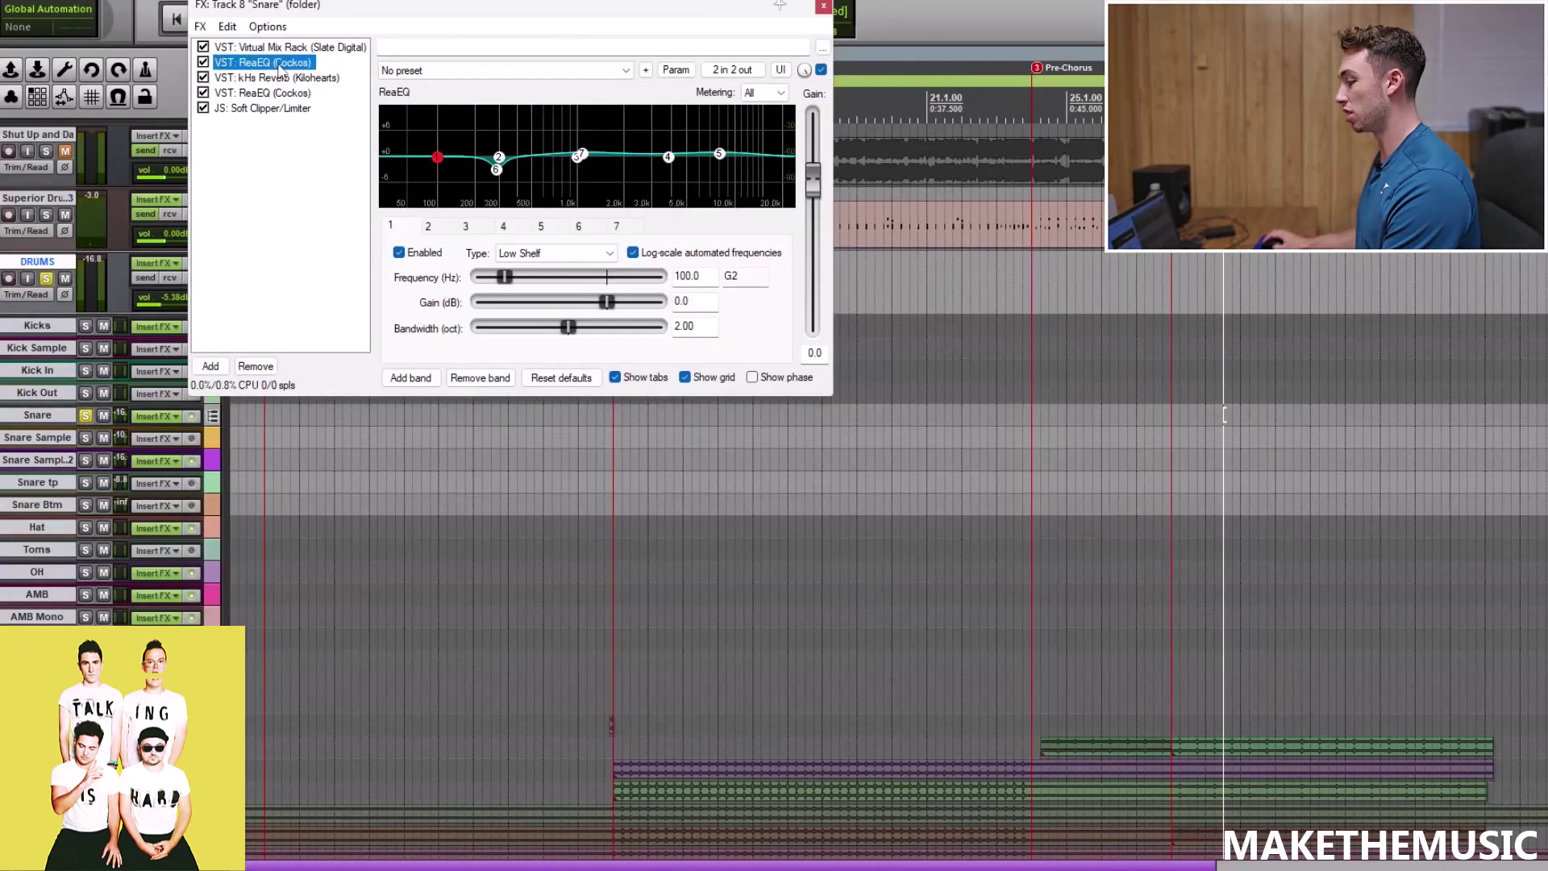
click(249, 78)
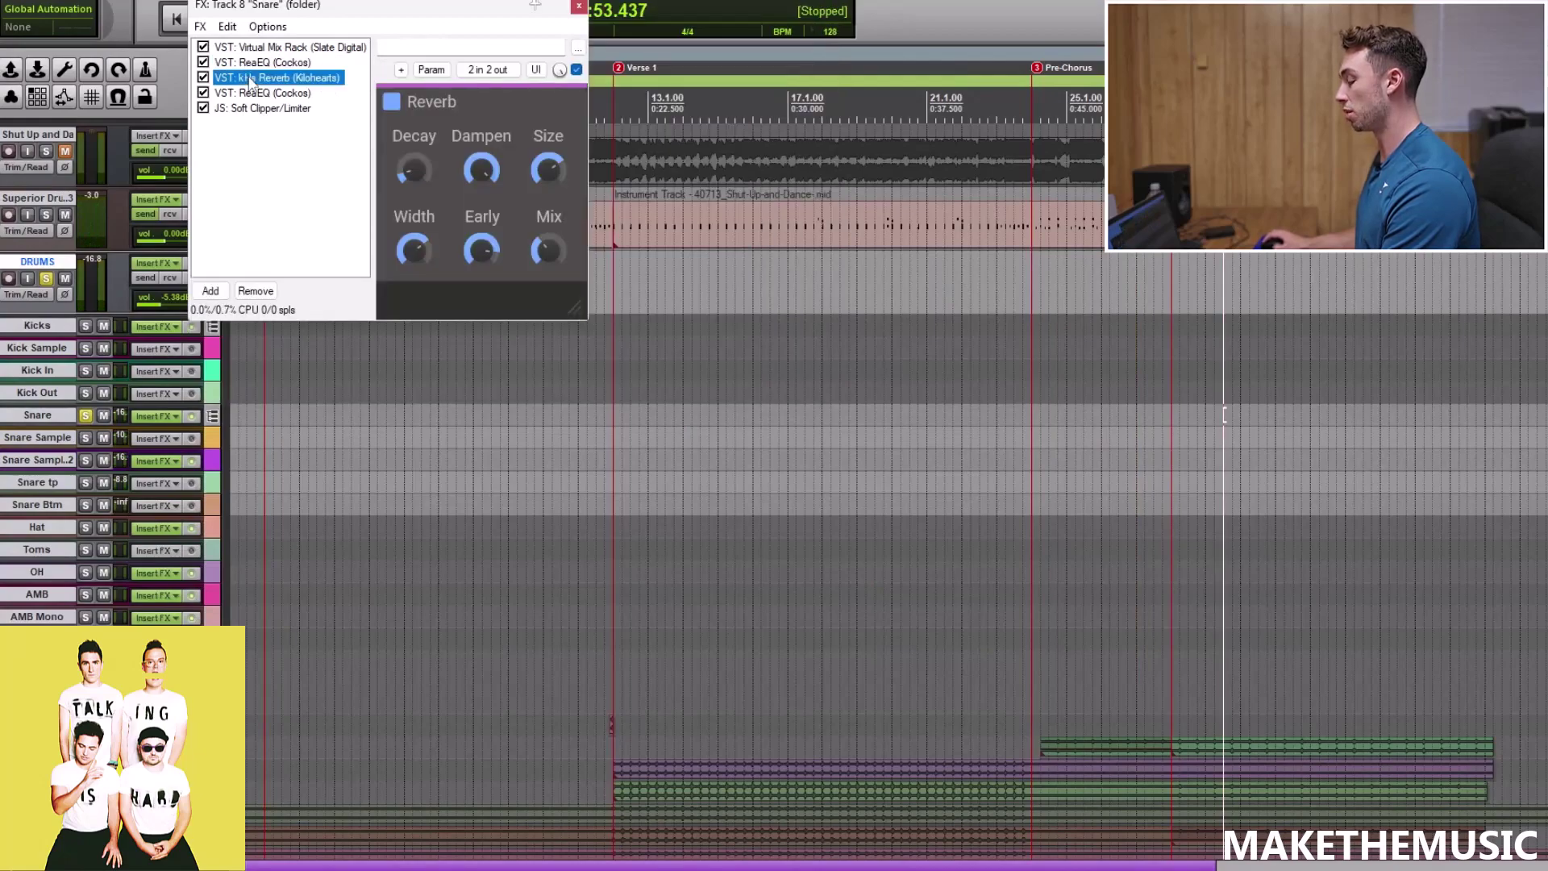
key(space)
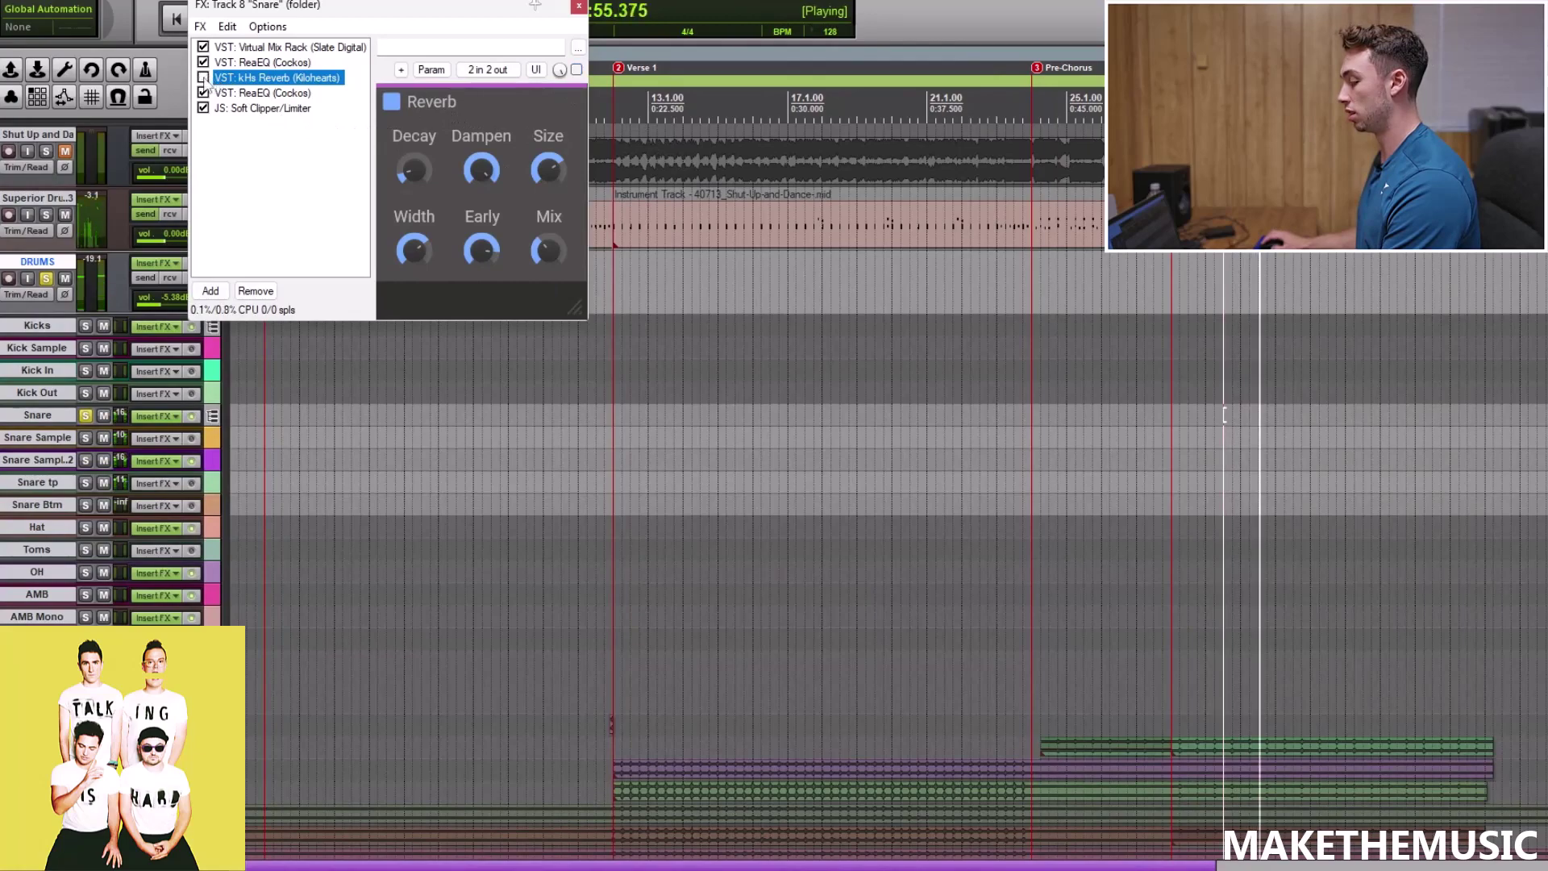
key(space)
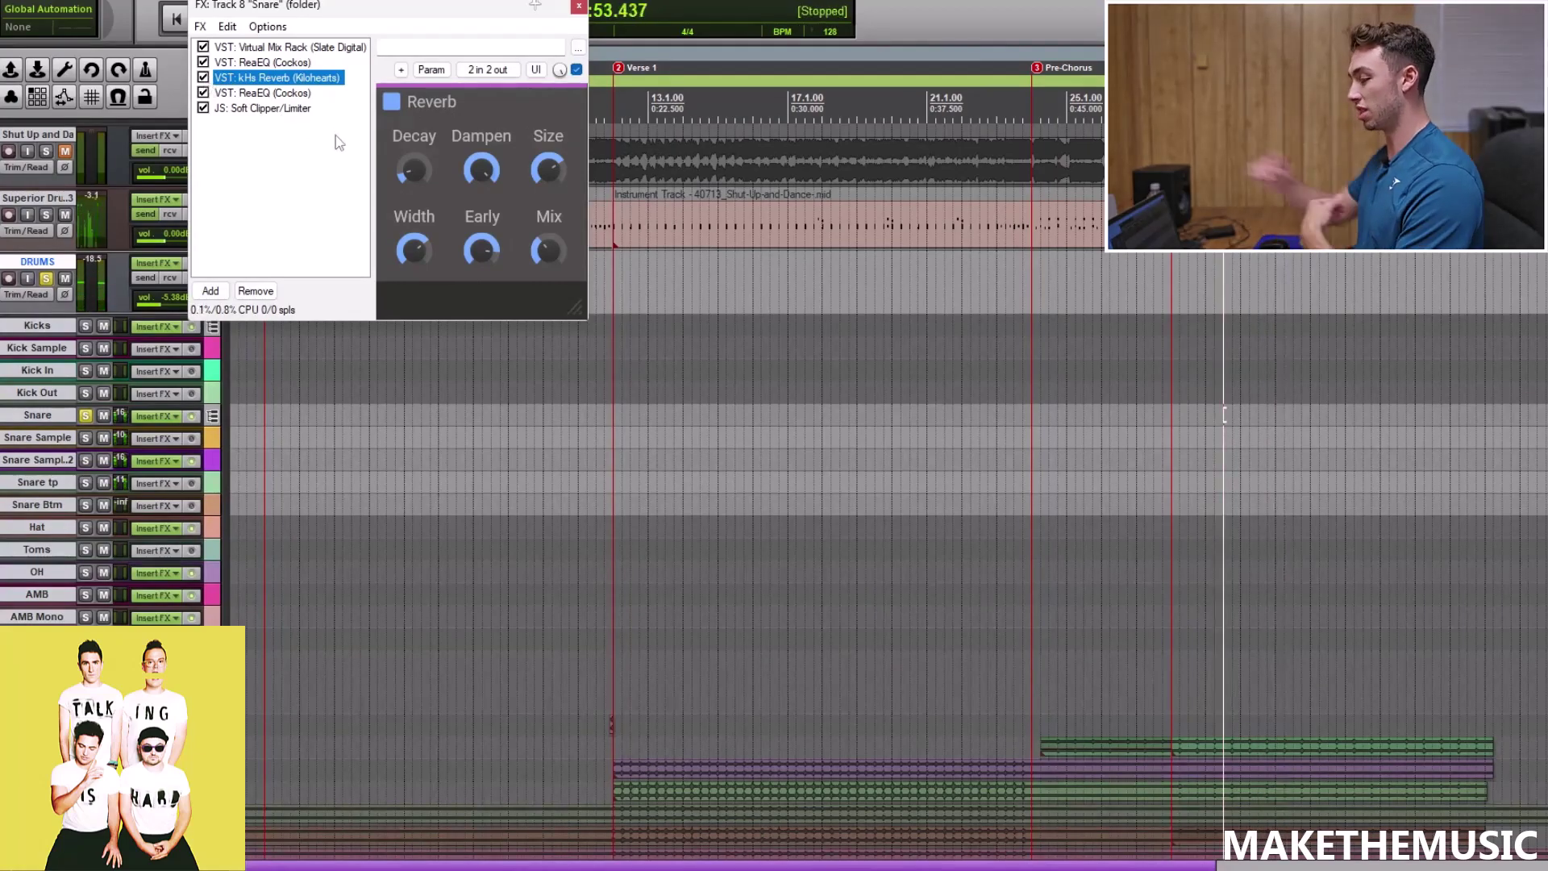
Inspect the Snare's second ReaEQ and its Soft Clipper/Limiter settings, and close the Snare effects
click(295, 93)
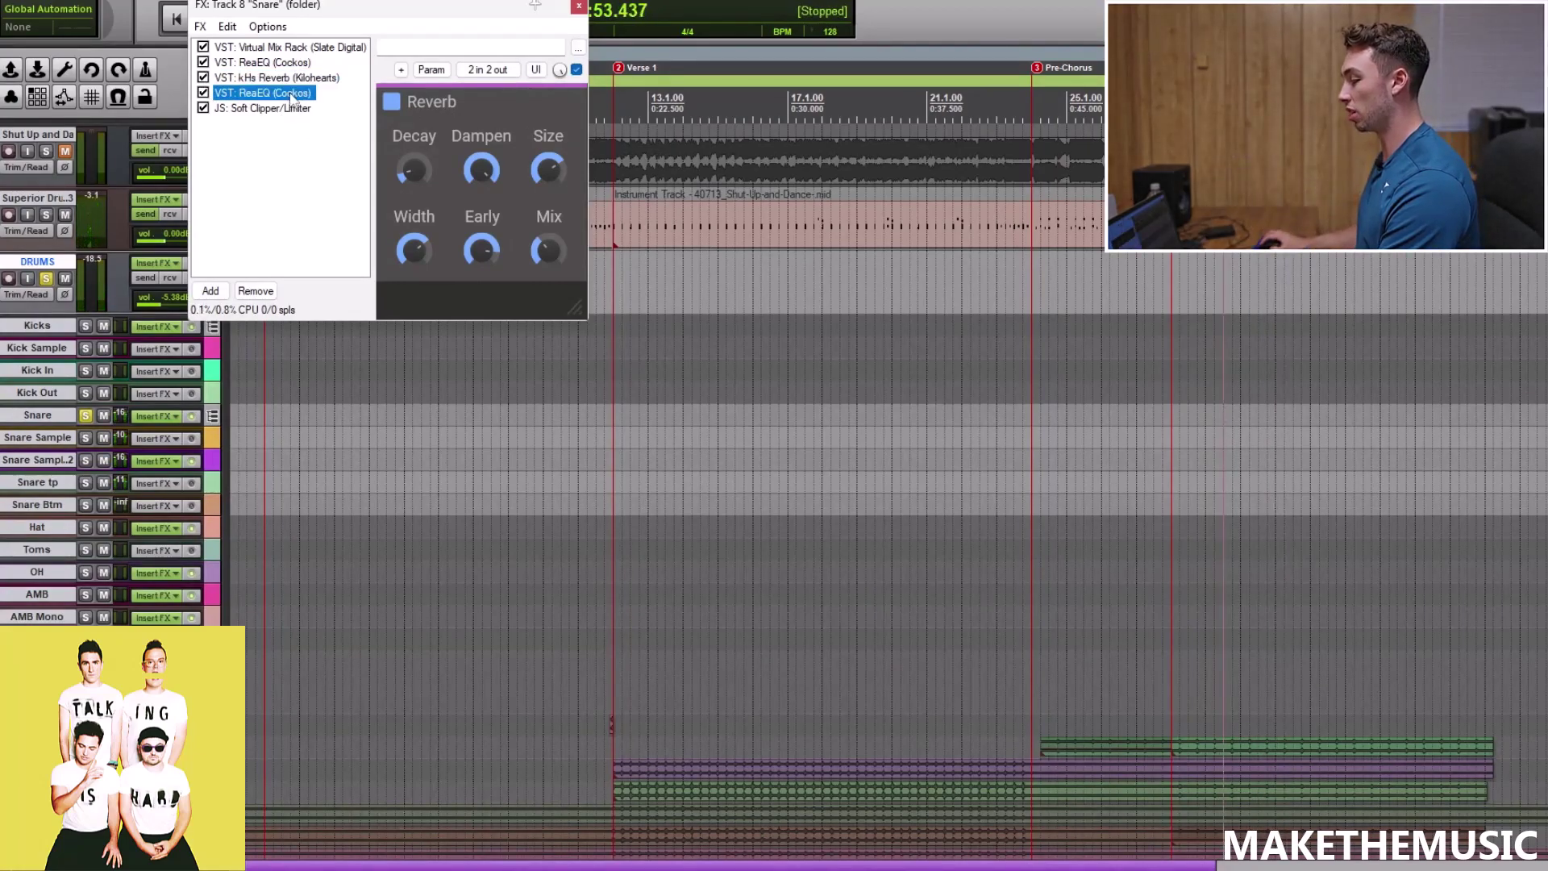
click(294, 108)
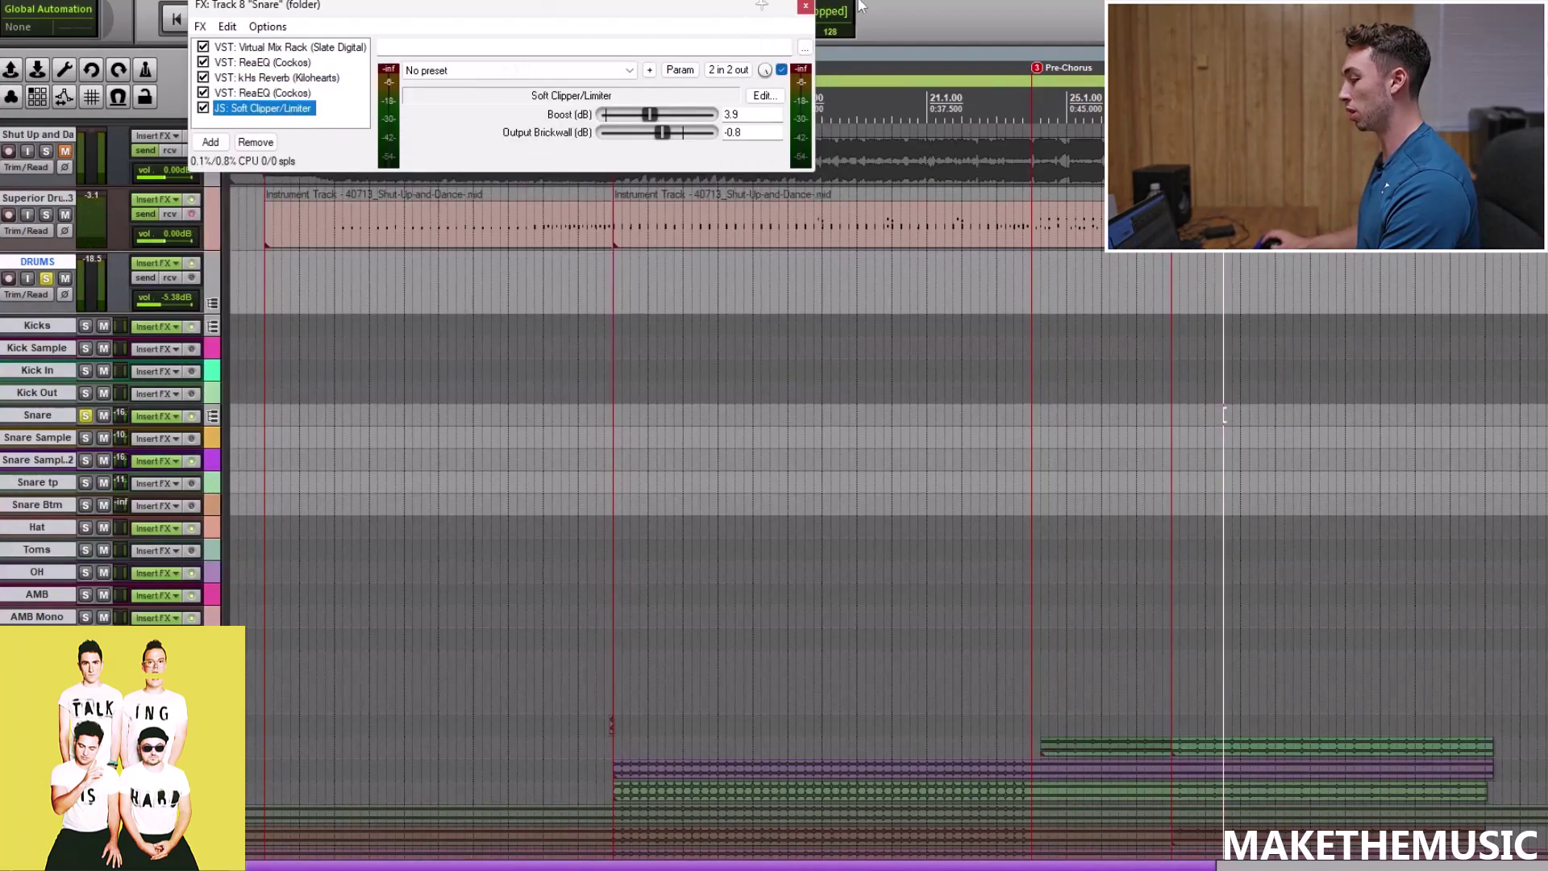
click(806, 8)
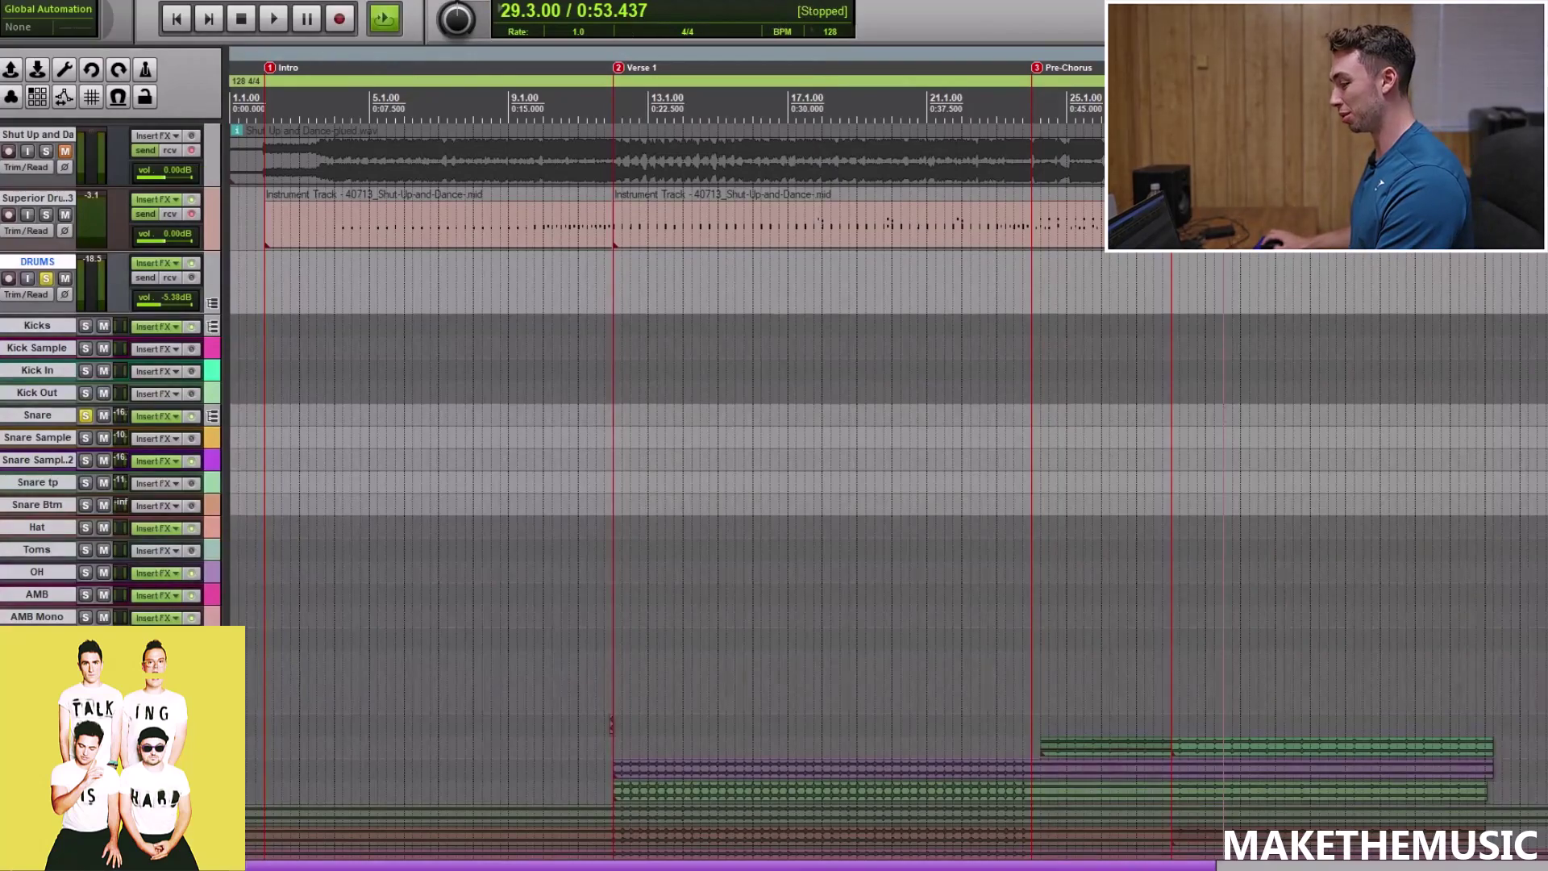
Unsolo the Snare, and inspect the ReaEQ curve on the Hat track
click(84, 415)
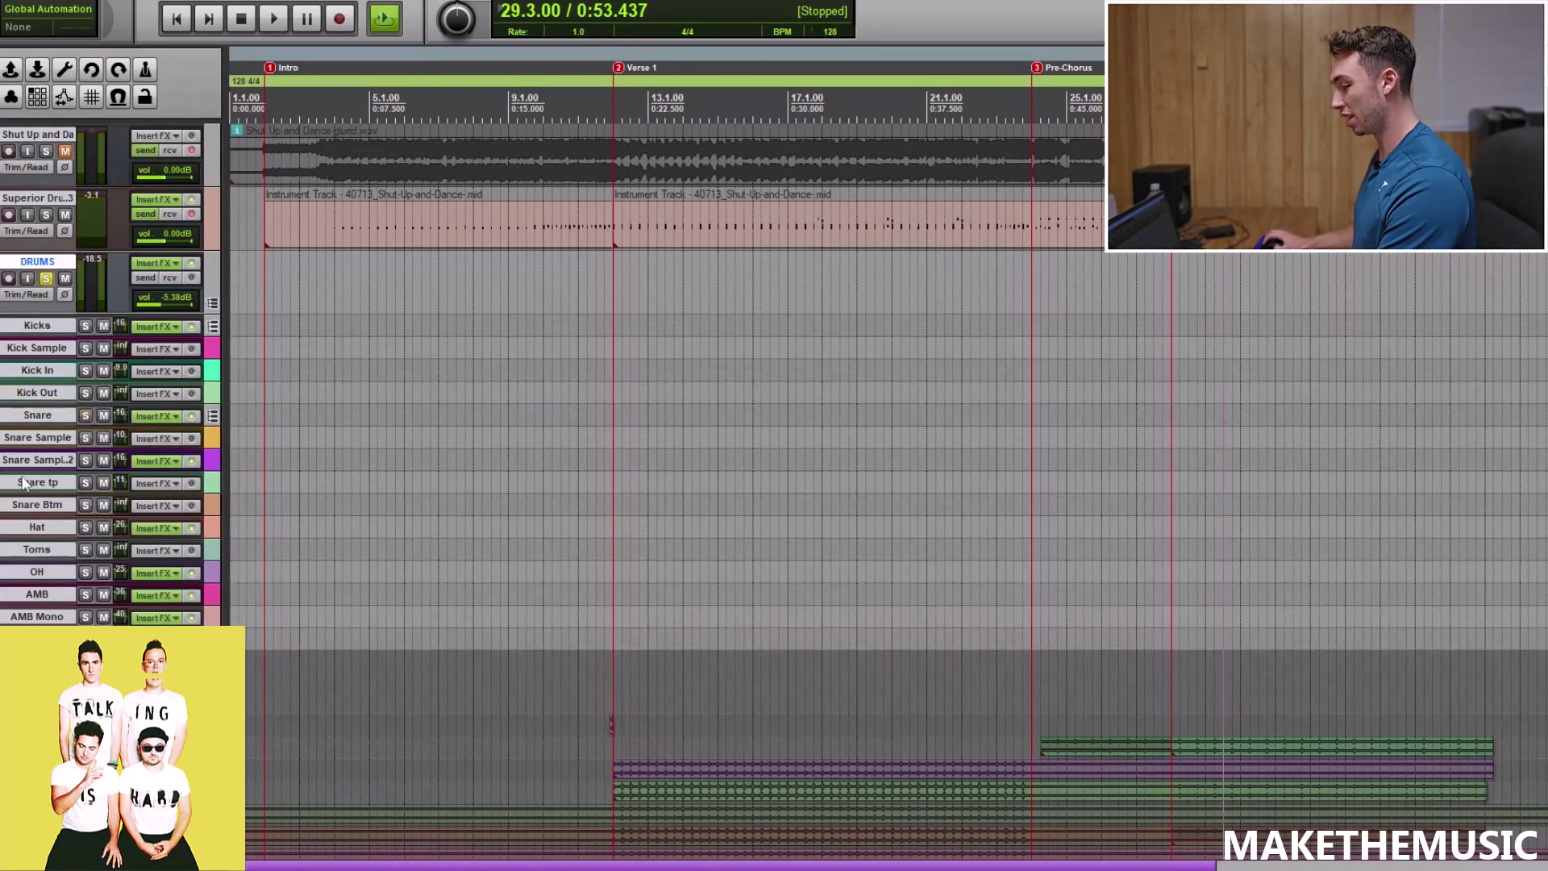
click(153, 528)
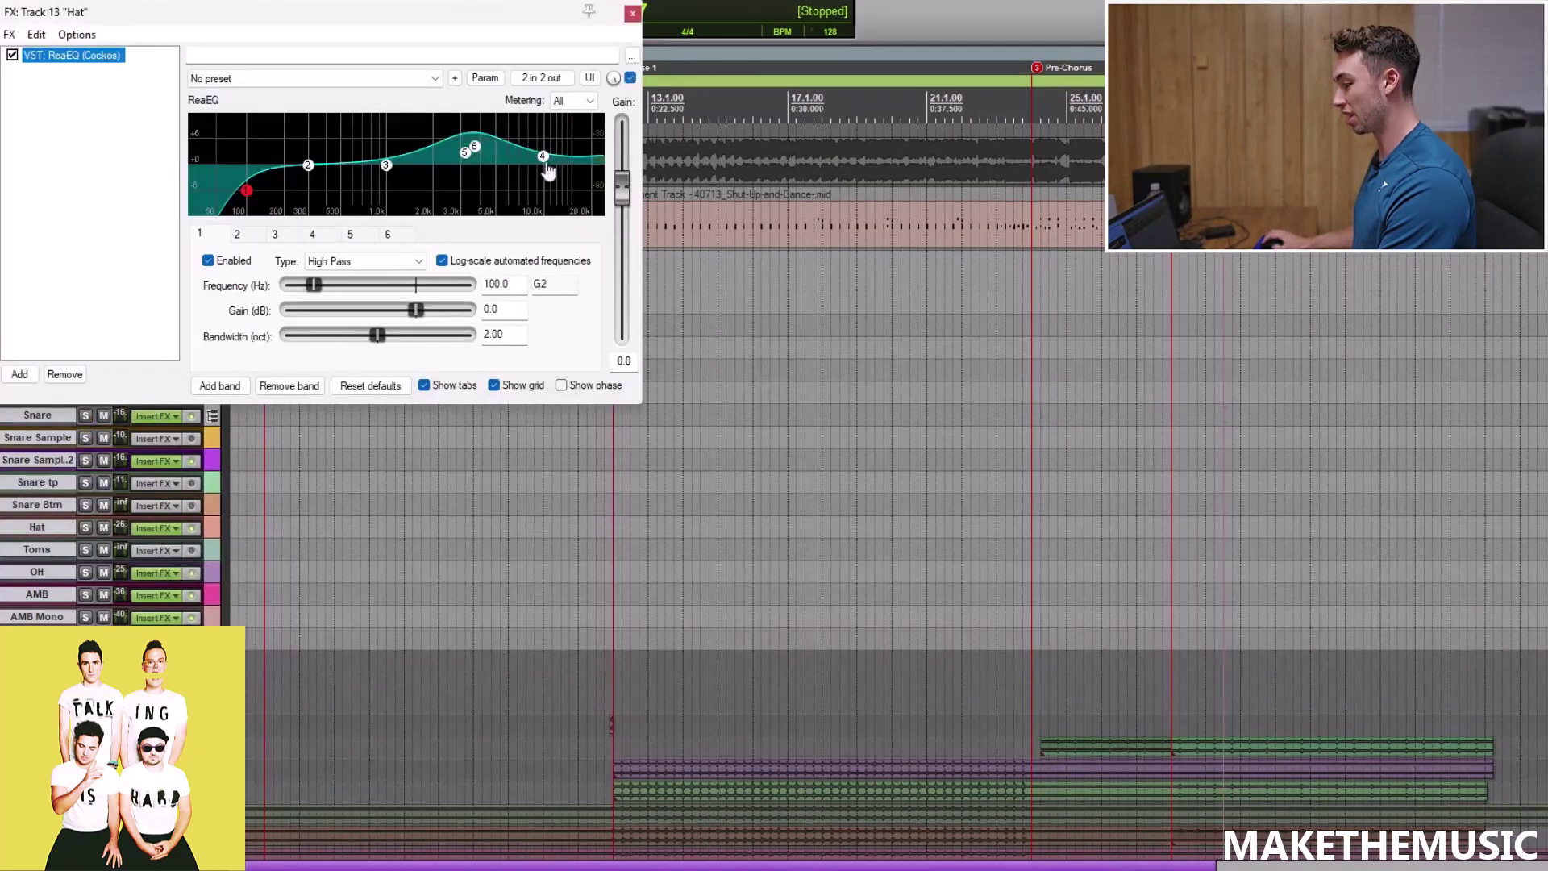
click(632, 13)
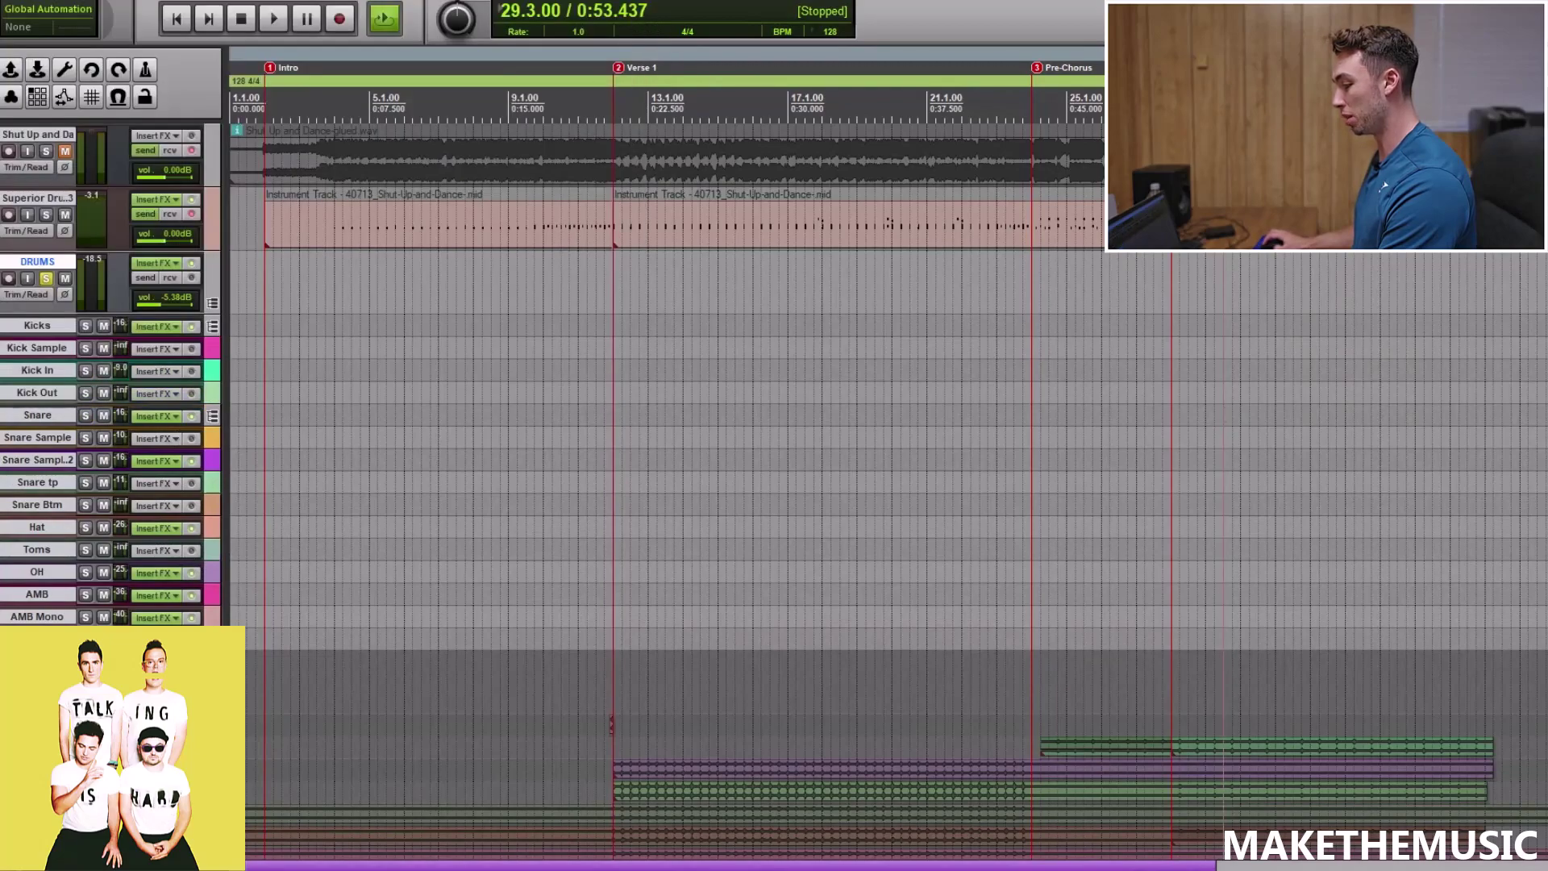
Inspect DeHarsh on the OH track, audition the soloed overheads with effects disabled and enabled, and restore the track to its unsoloed state
click(163, 574)
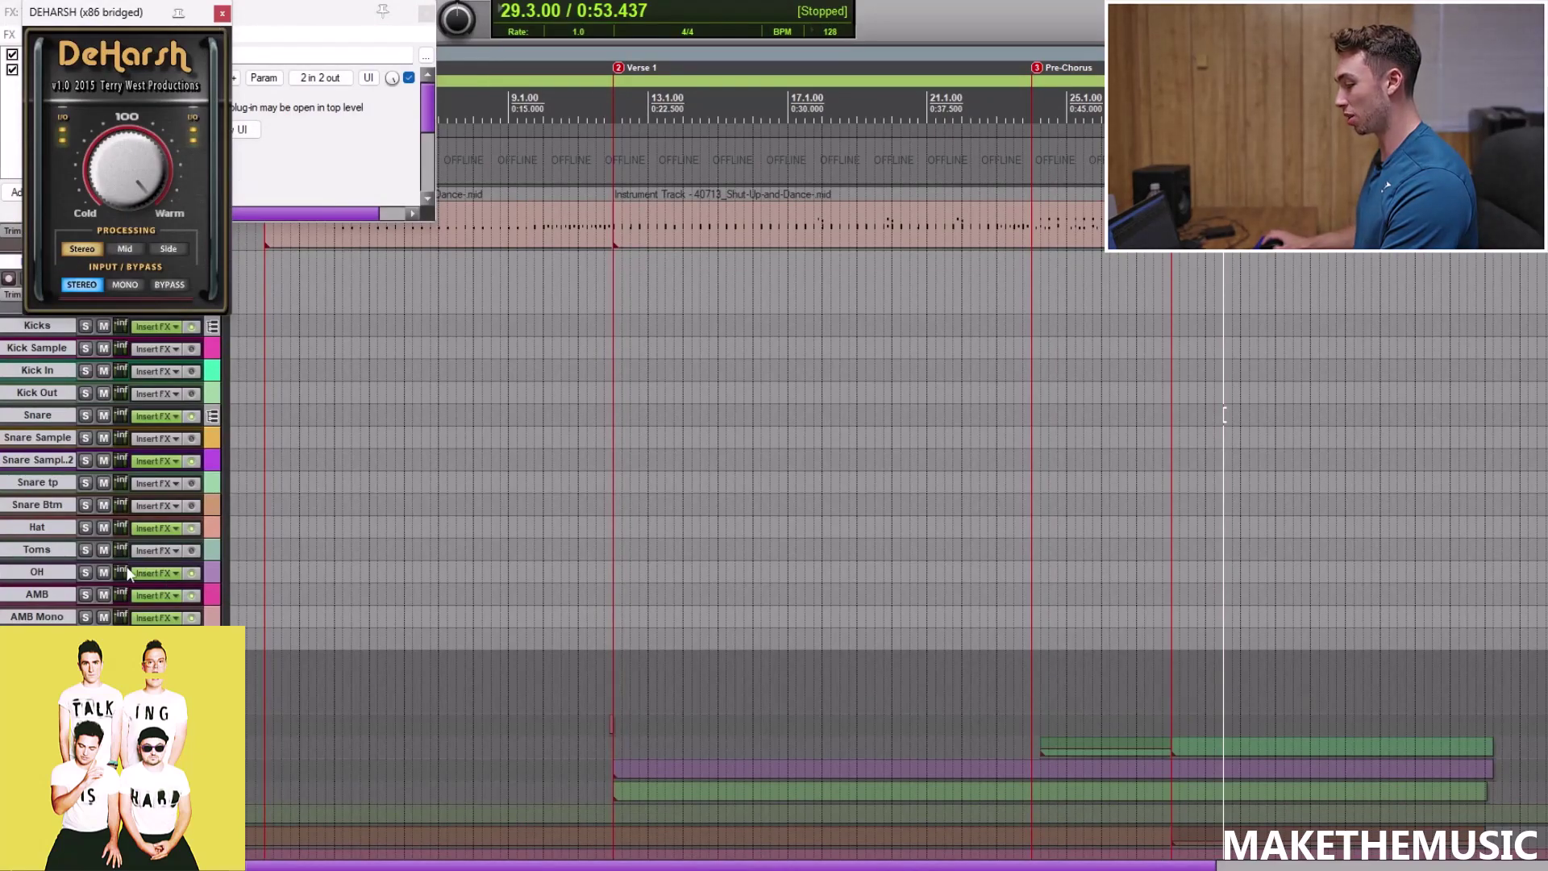
click(86, 572)
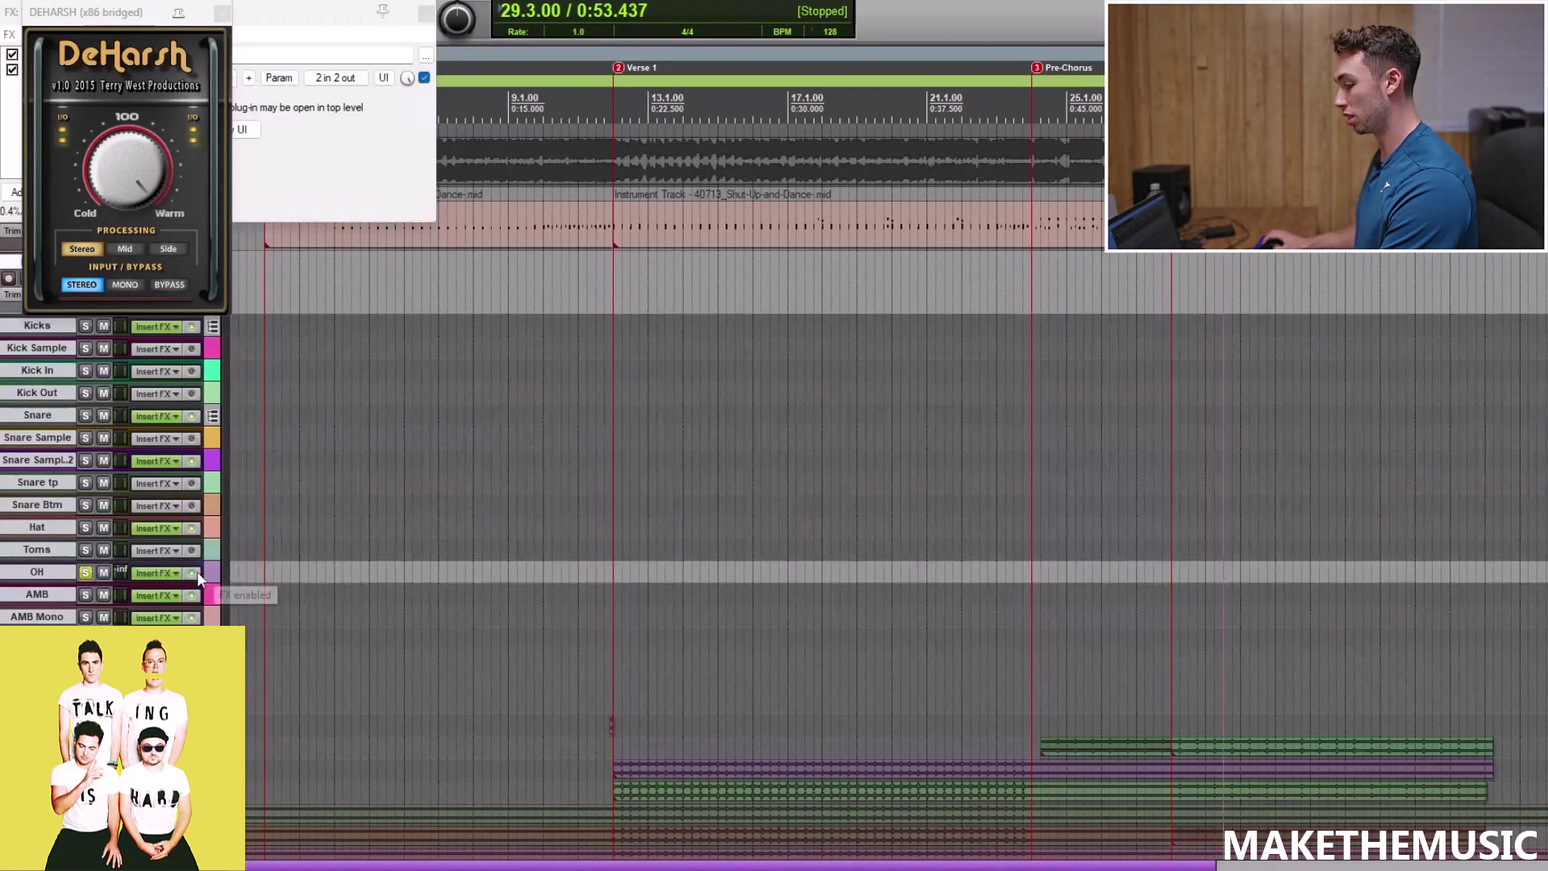
key(space)
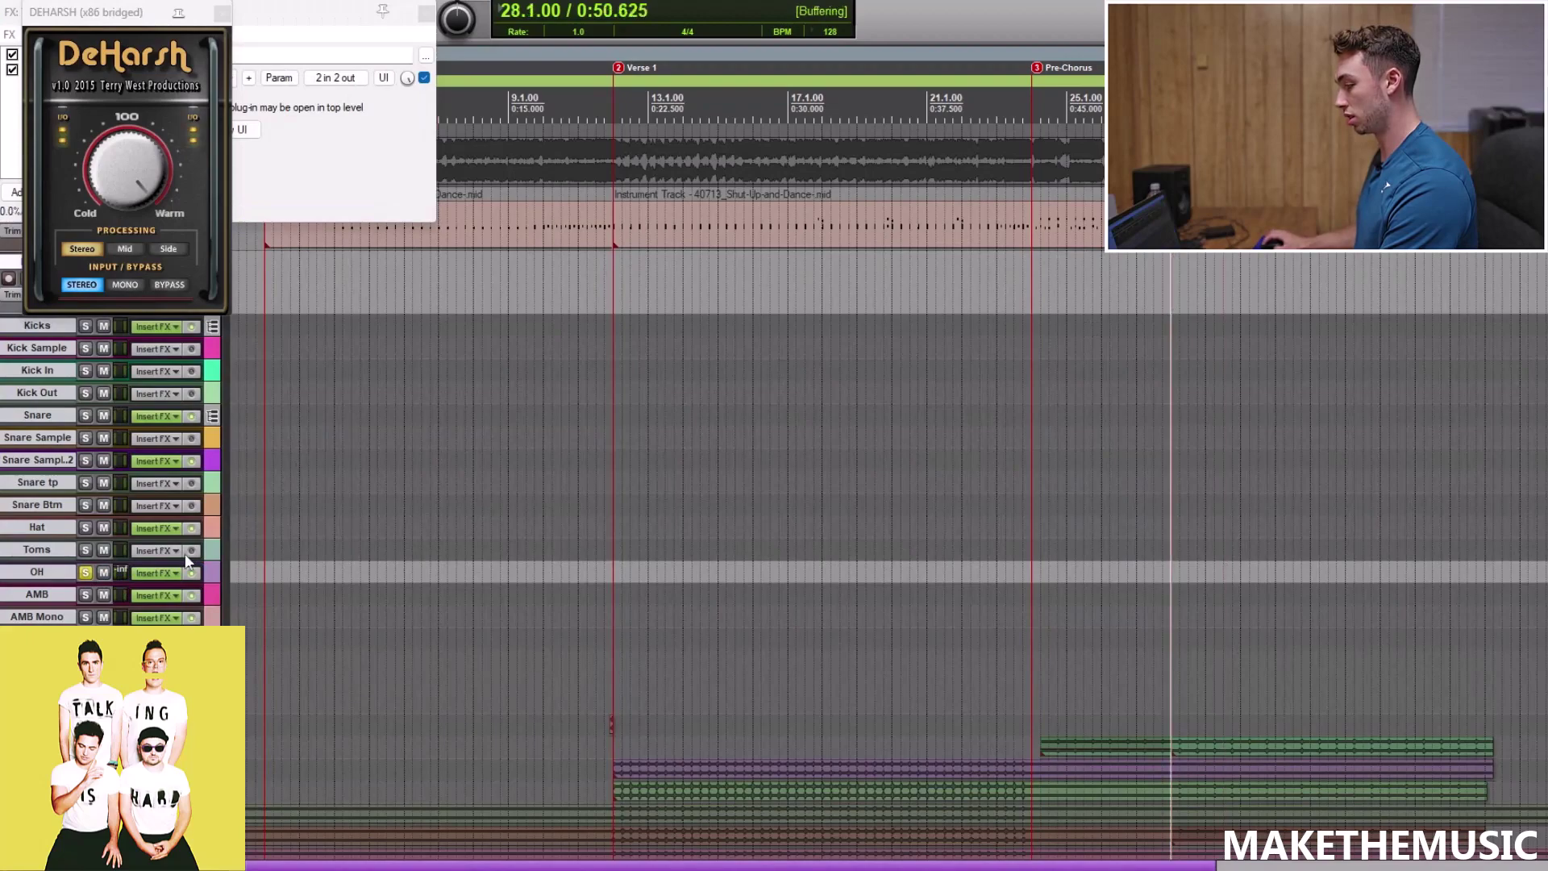
click(192, 573)
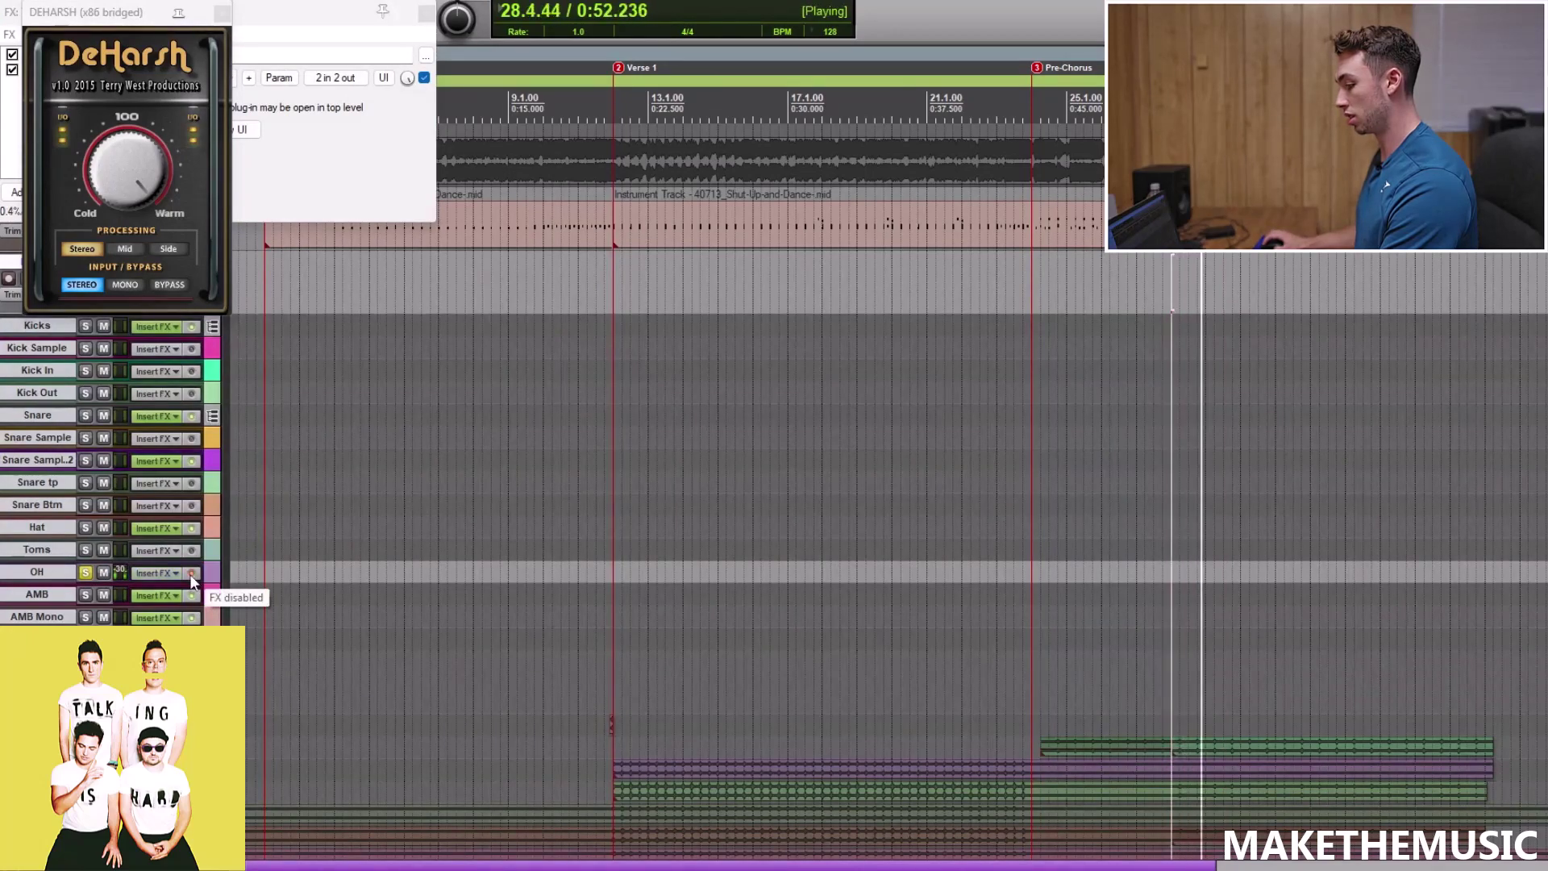
click(192, 573)
key(space)
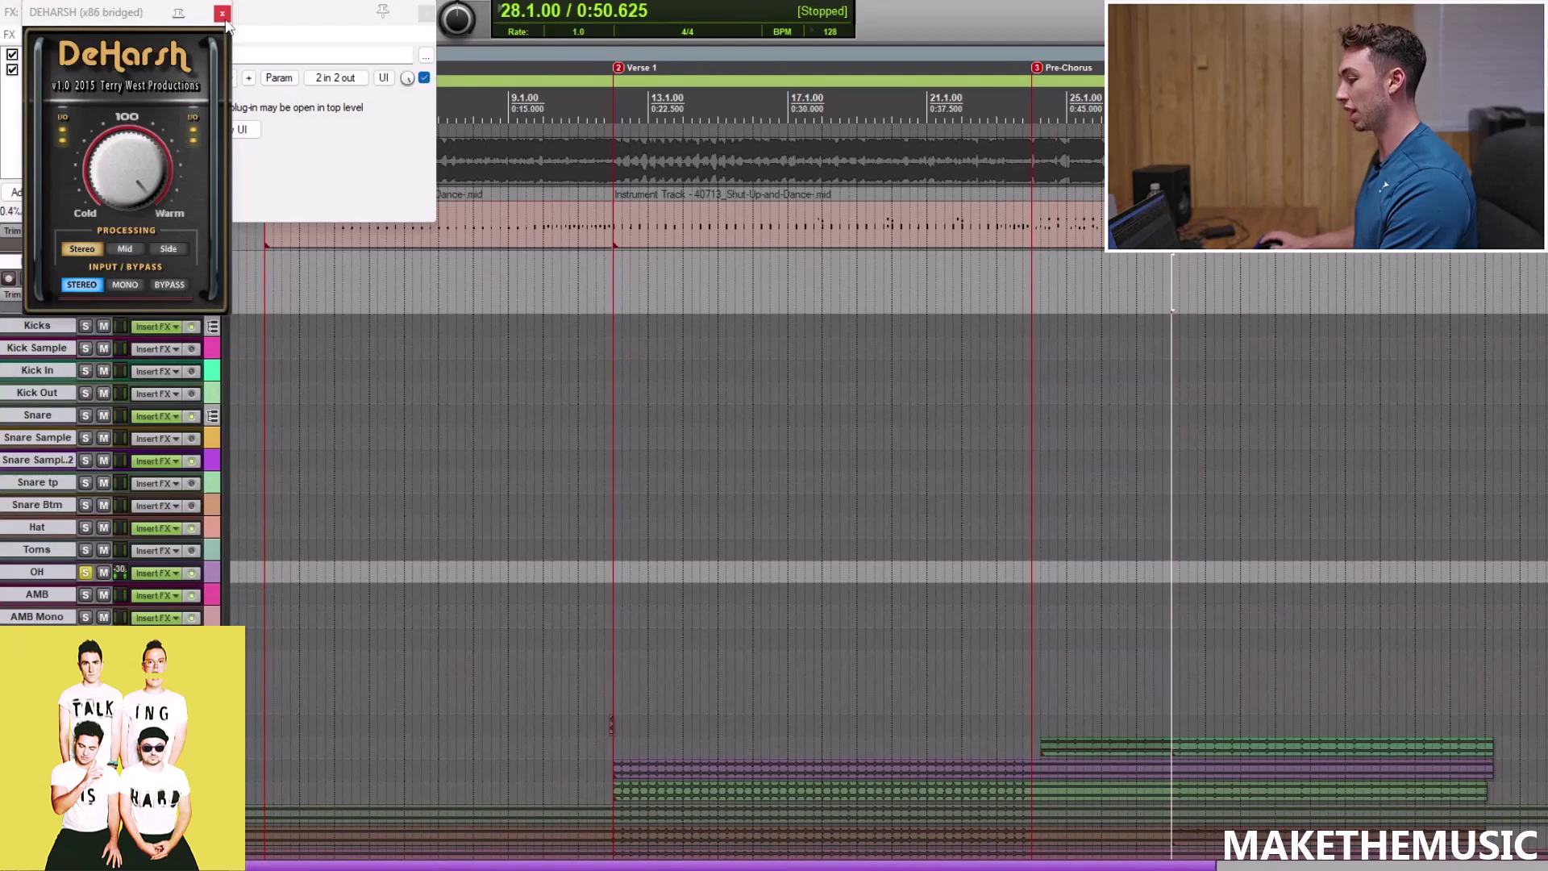
click(222, 14)
click(427, 13)
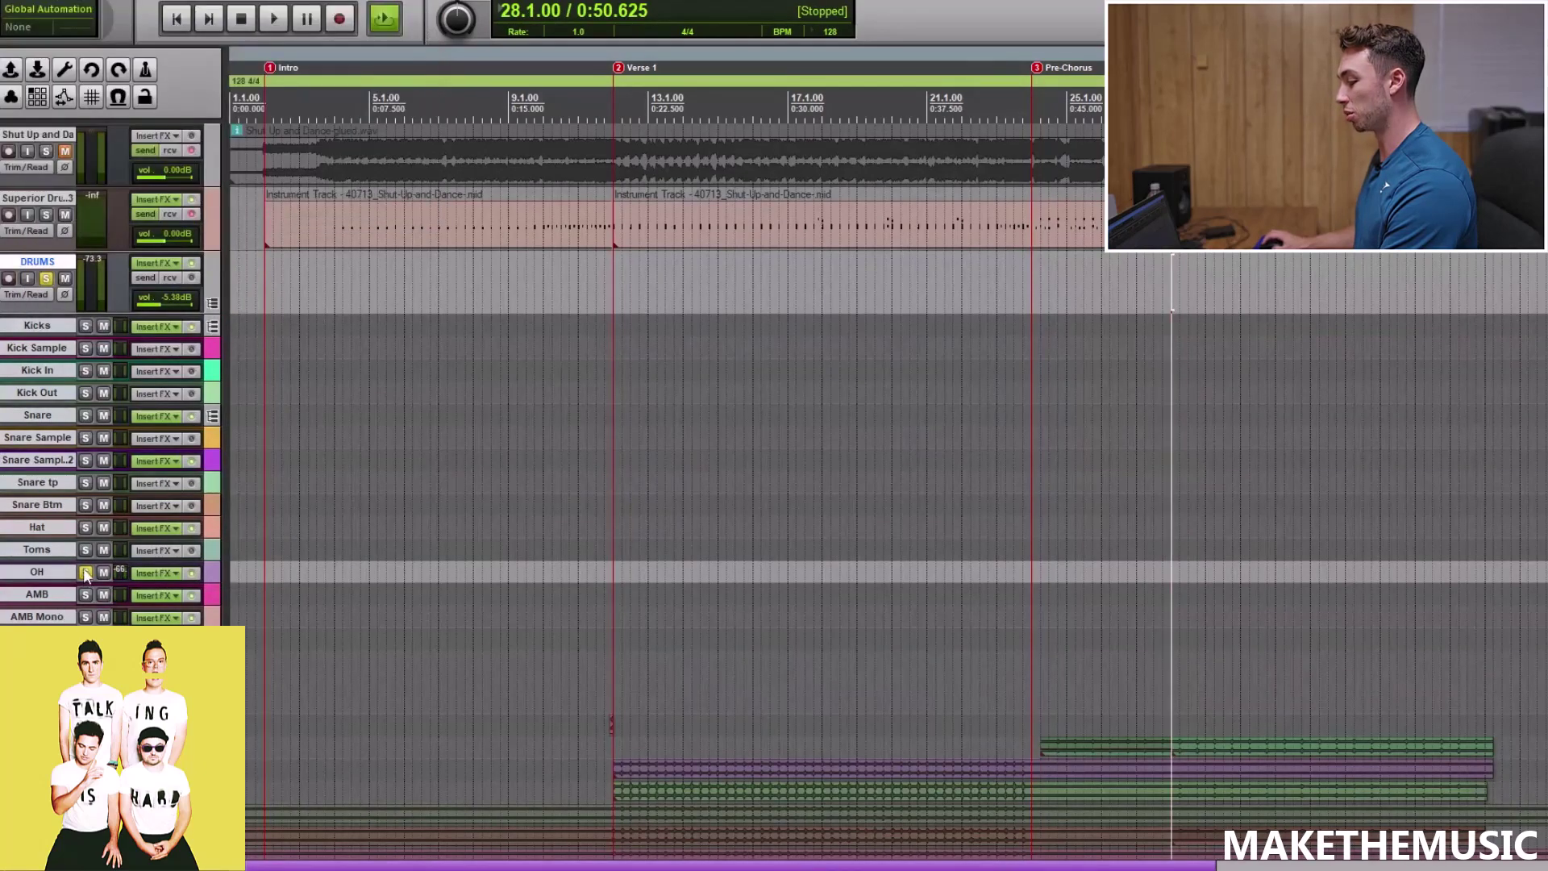
click(87, 574)
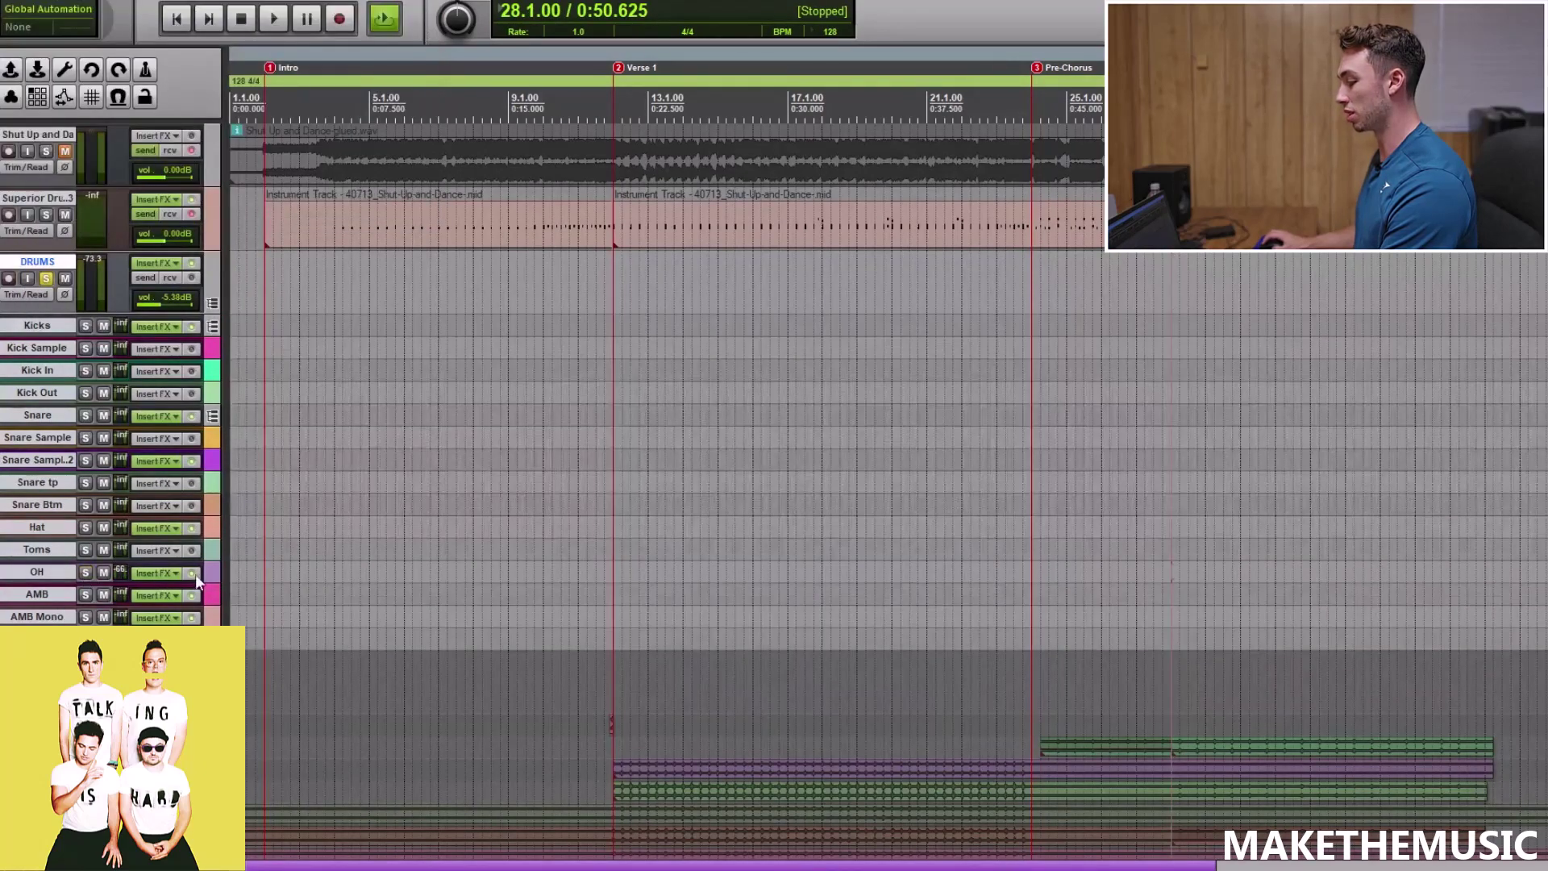
Inspect the effects on the AMB track and the ReaEQ on the AMB Mono track, closing each one
click(154, 600)
click(630, 10)
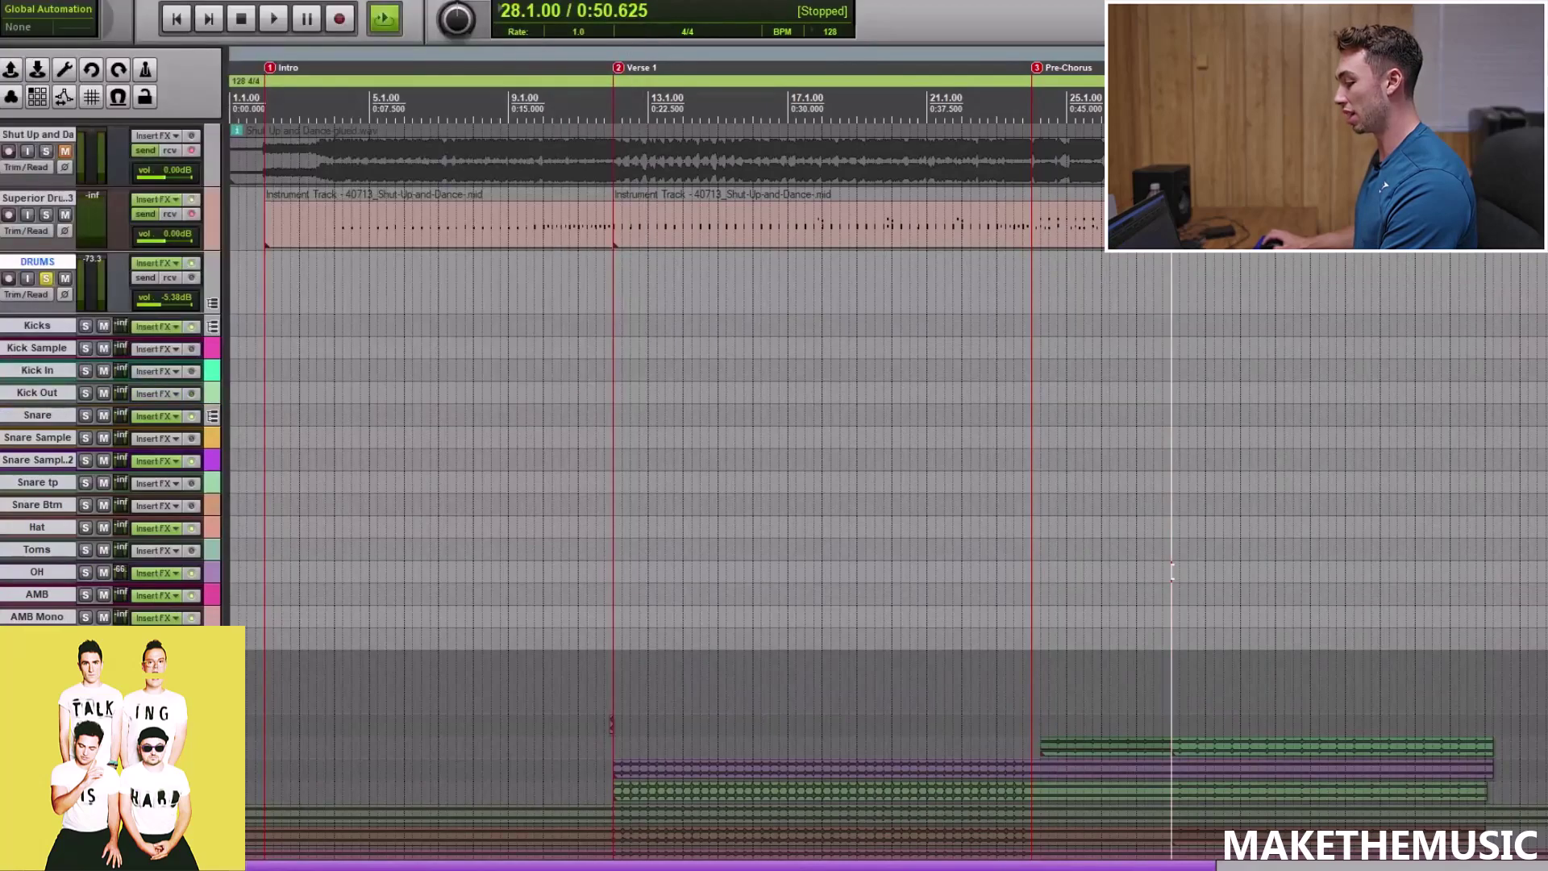
click(155, 618)
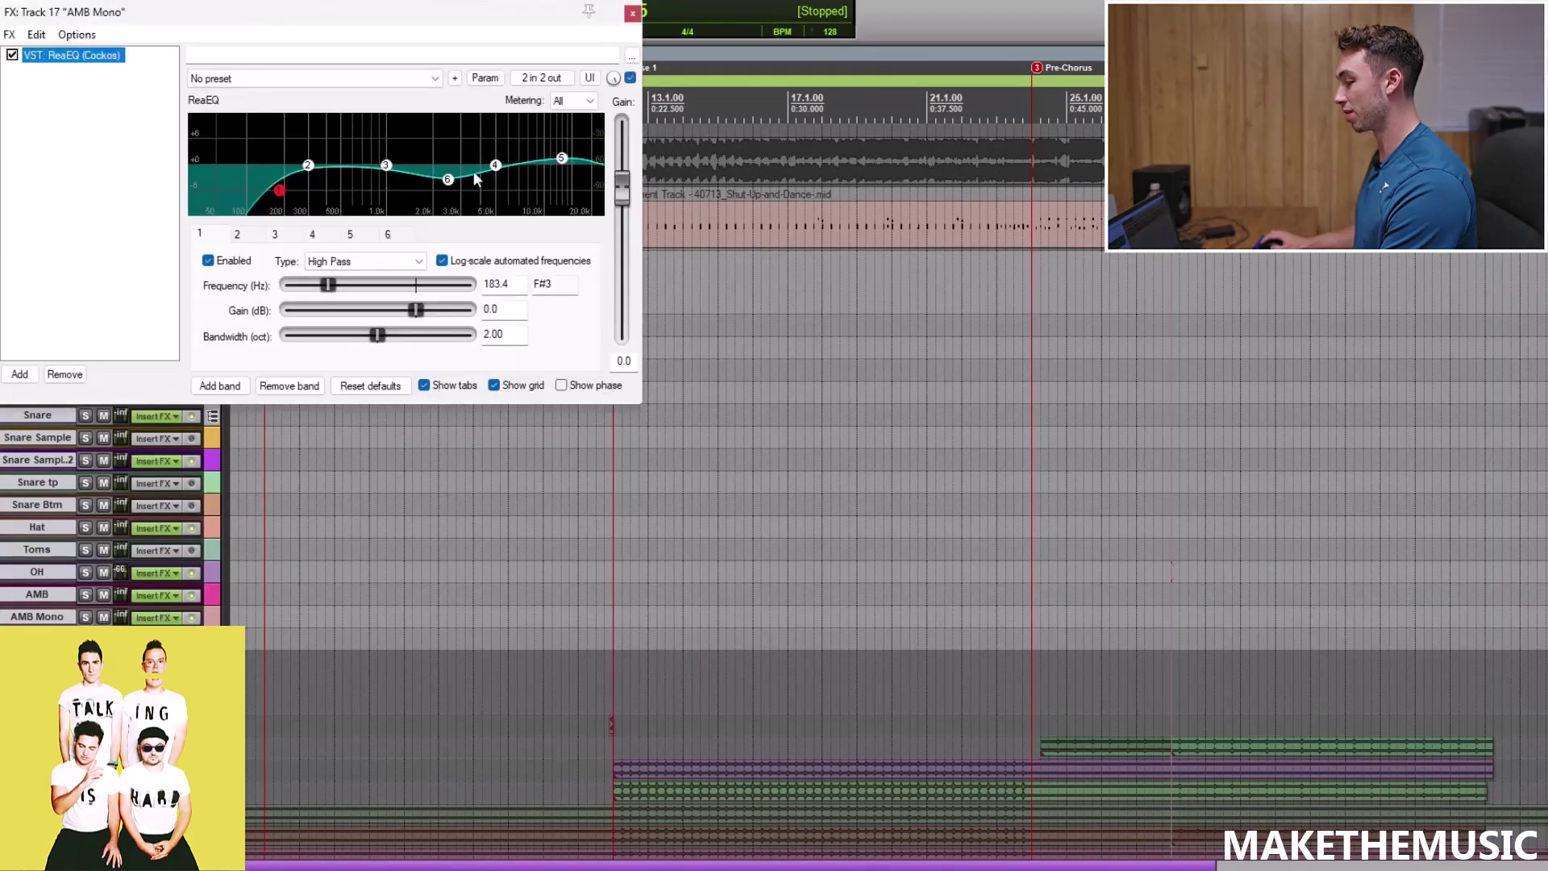
click(632, 12)
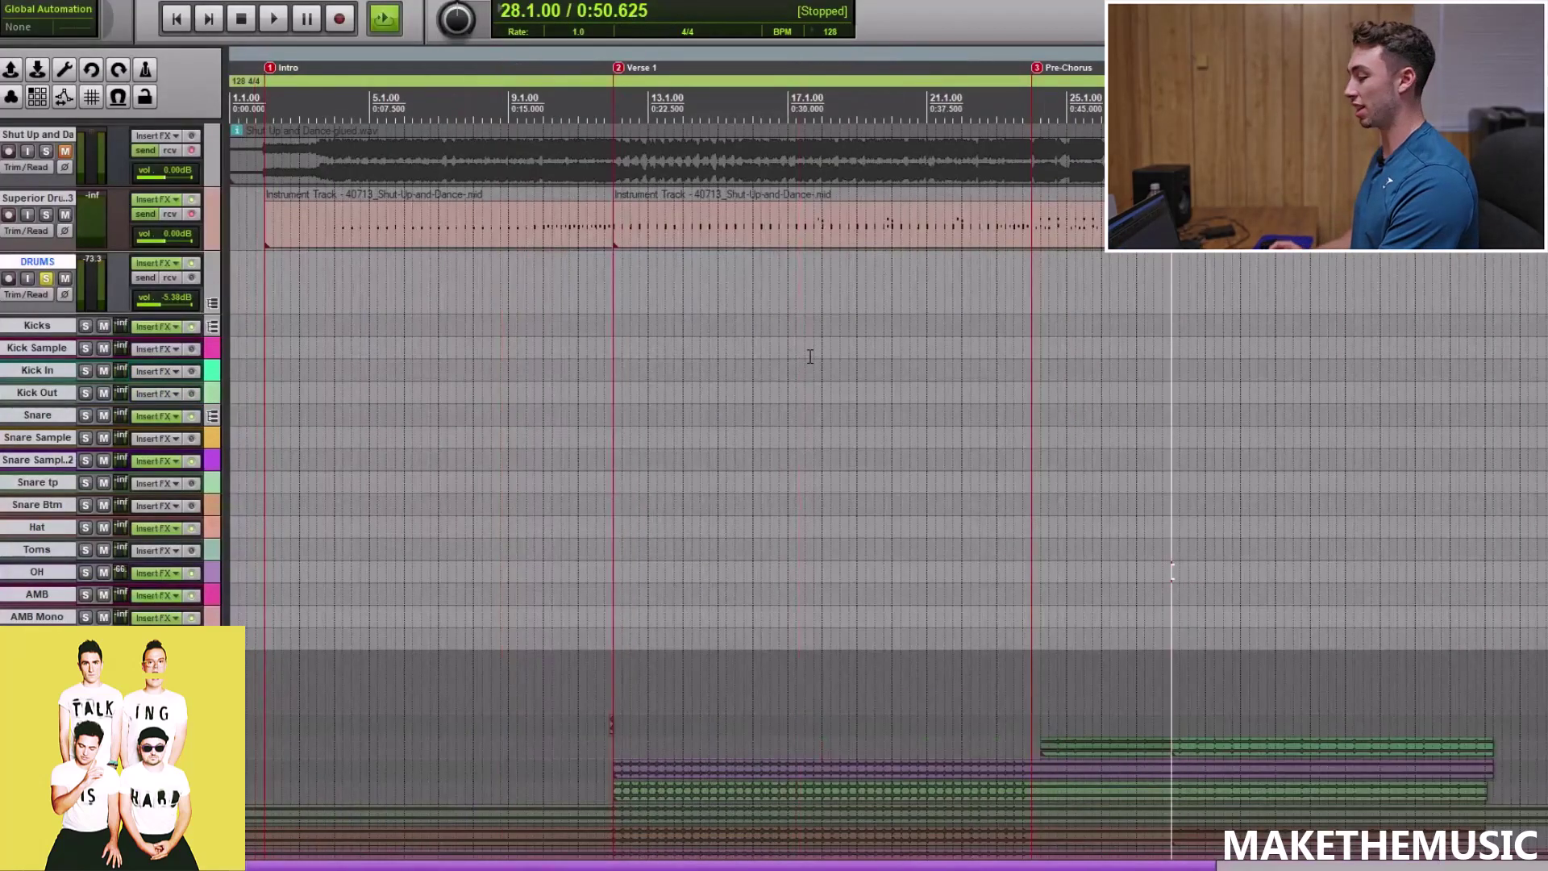
Play the soloed full drum mix from bar 28.1 at Chorus 1
key(space)
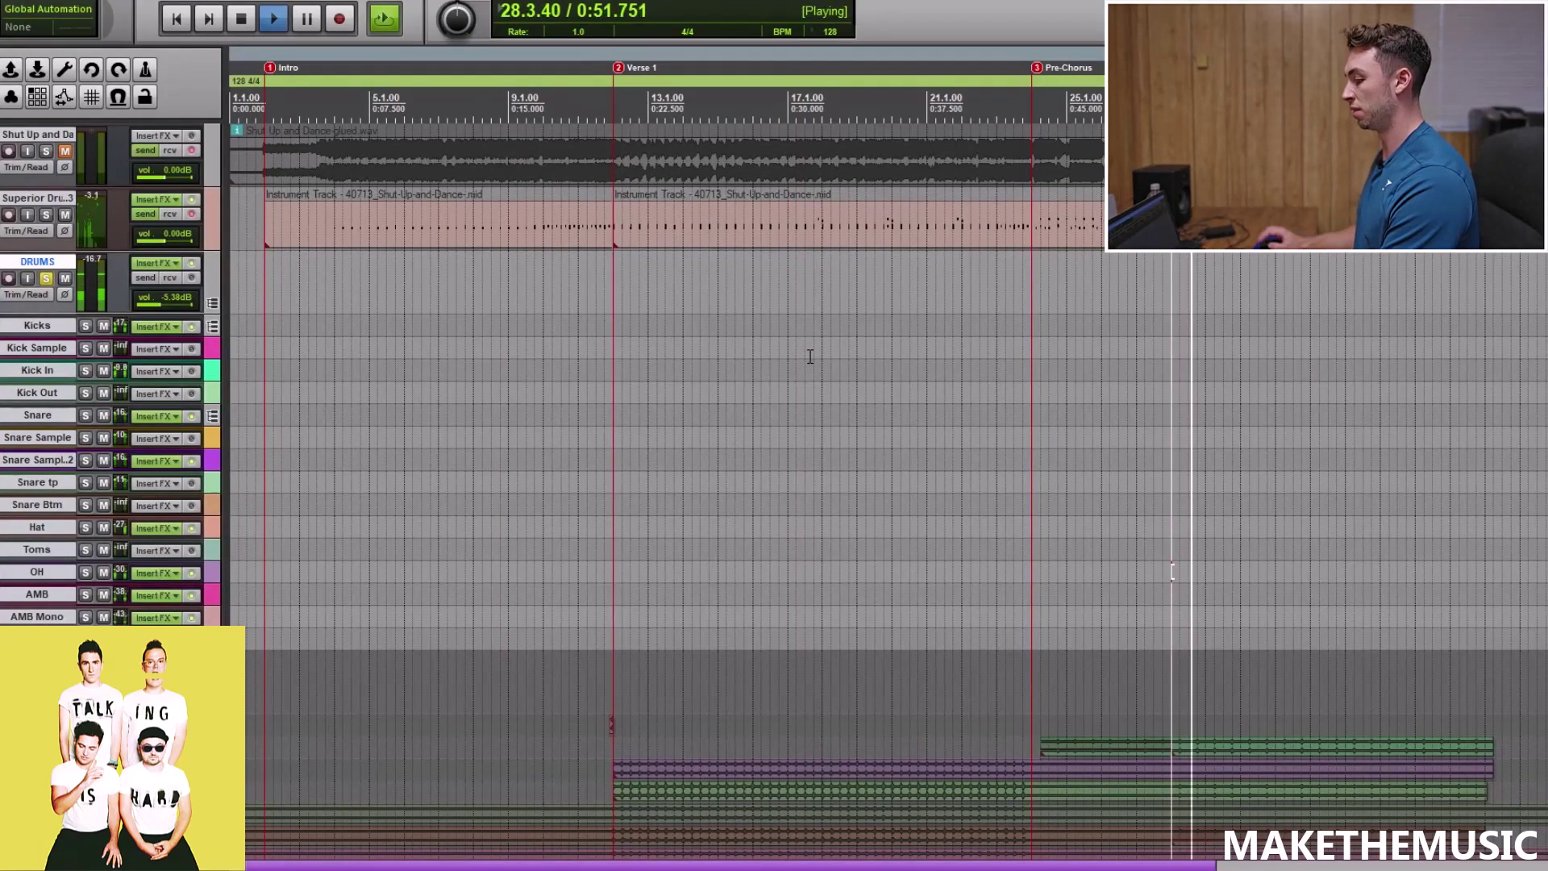
scroll(749, 294, down, 2)
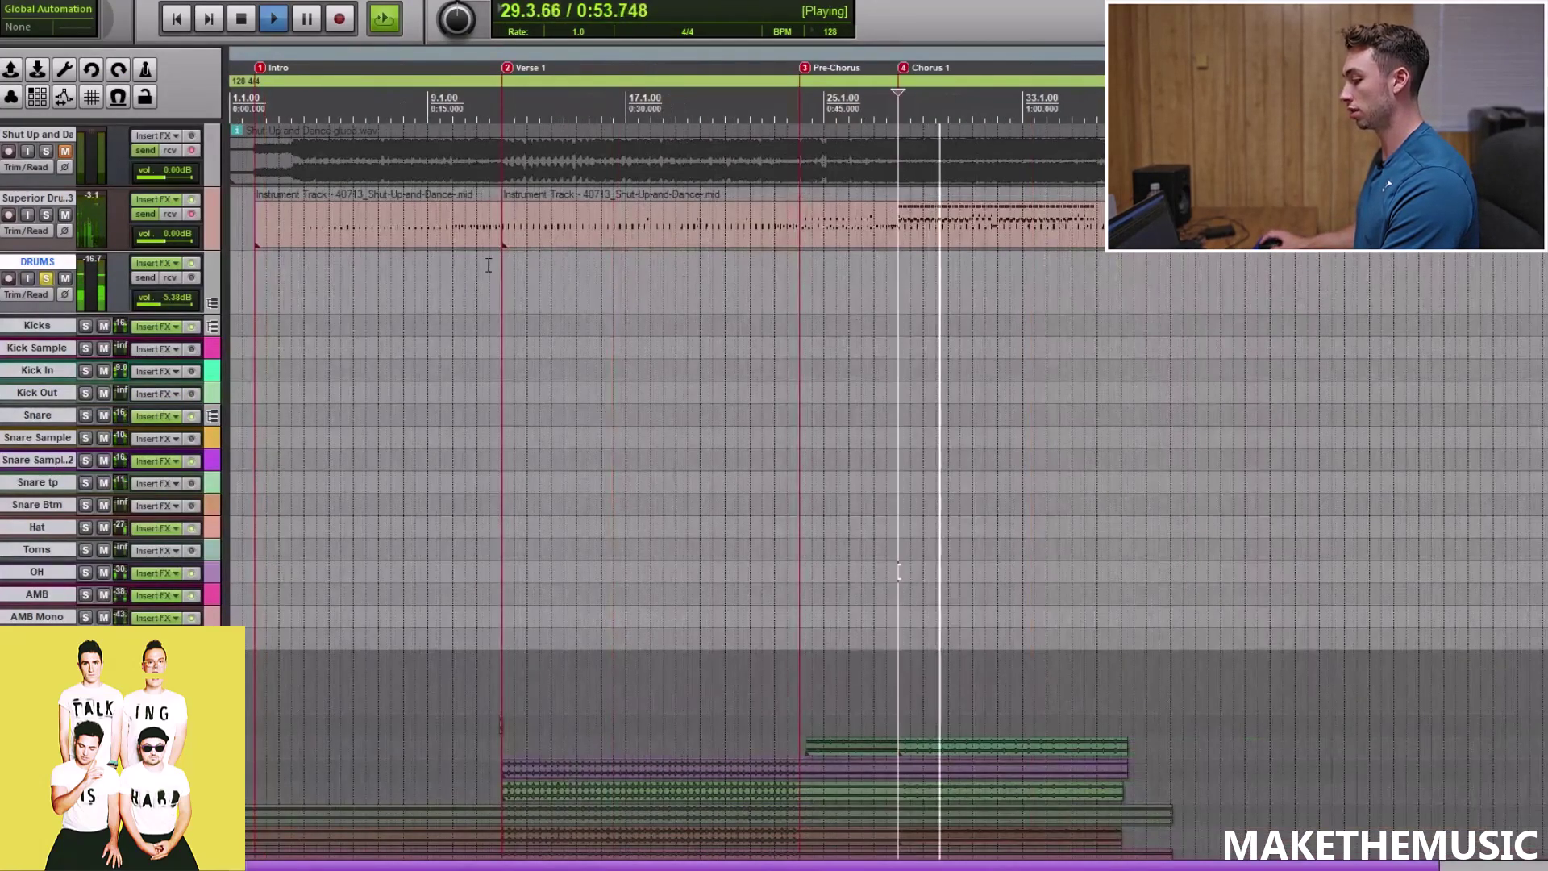
key(space)
Switch the solo from DRUMS to the Percussion/FX folder track, and play it from bar 12.1 at Verse 1
click(47, 278)
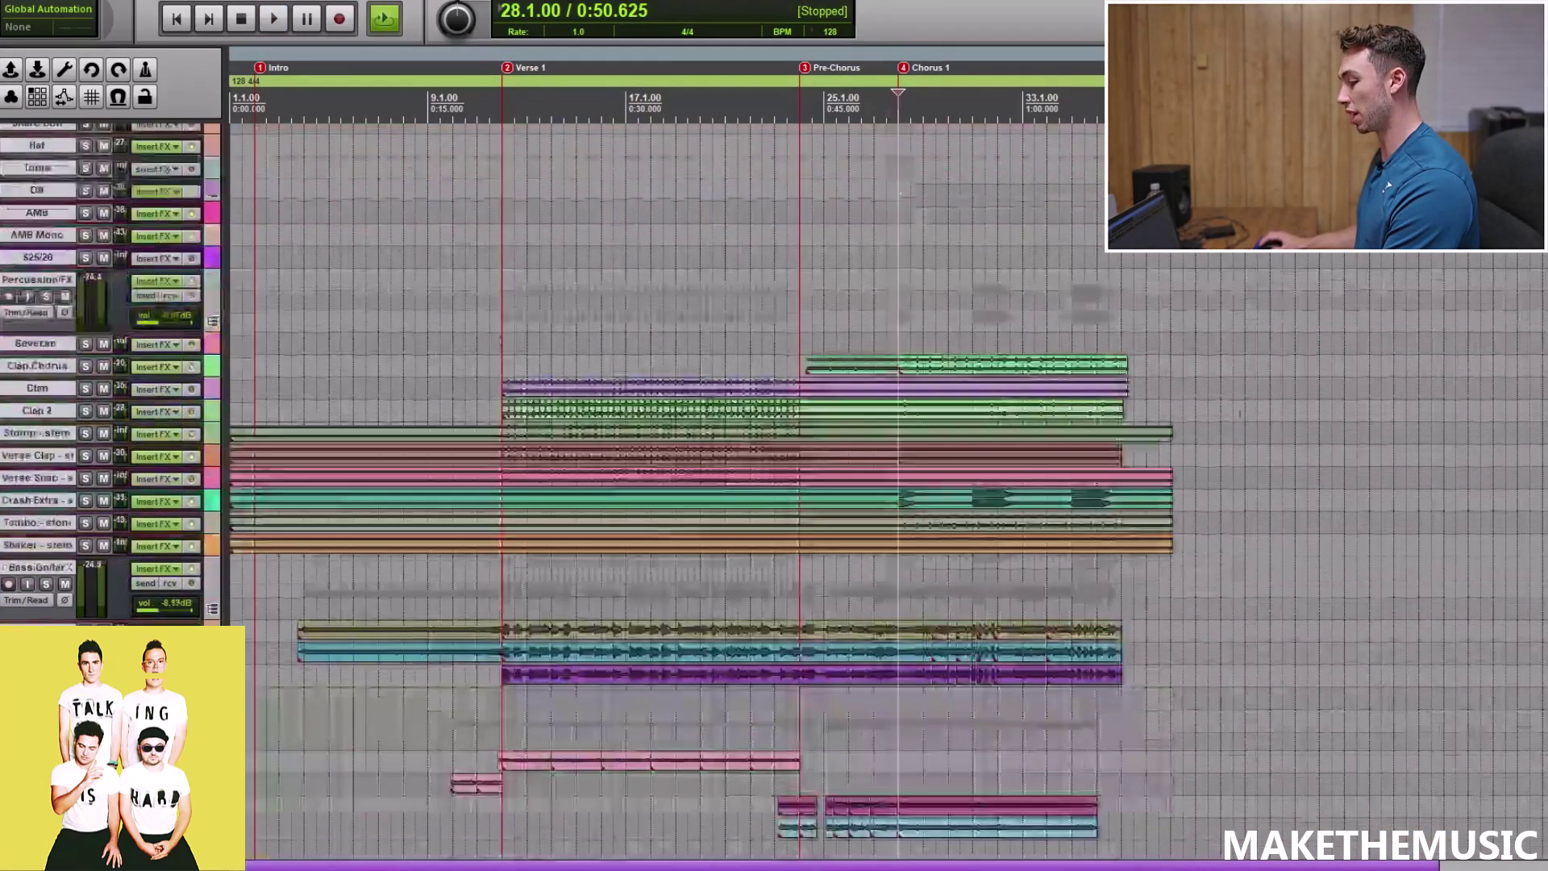
click(46, 297)
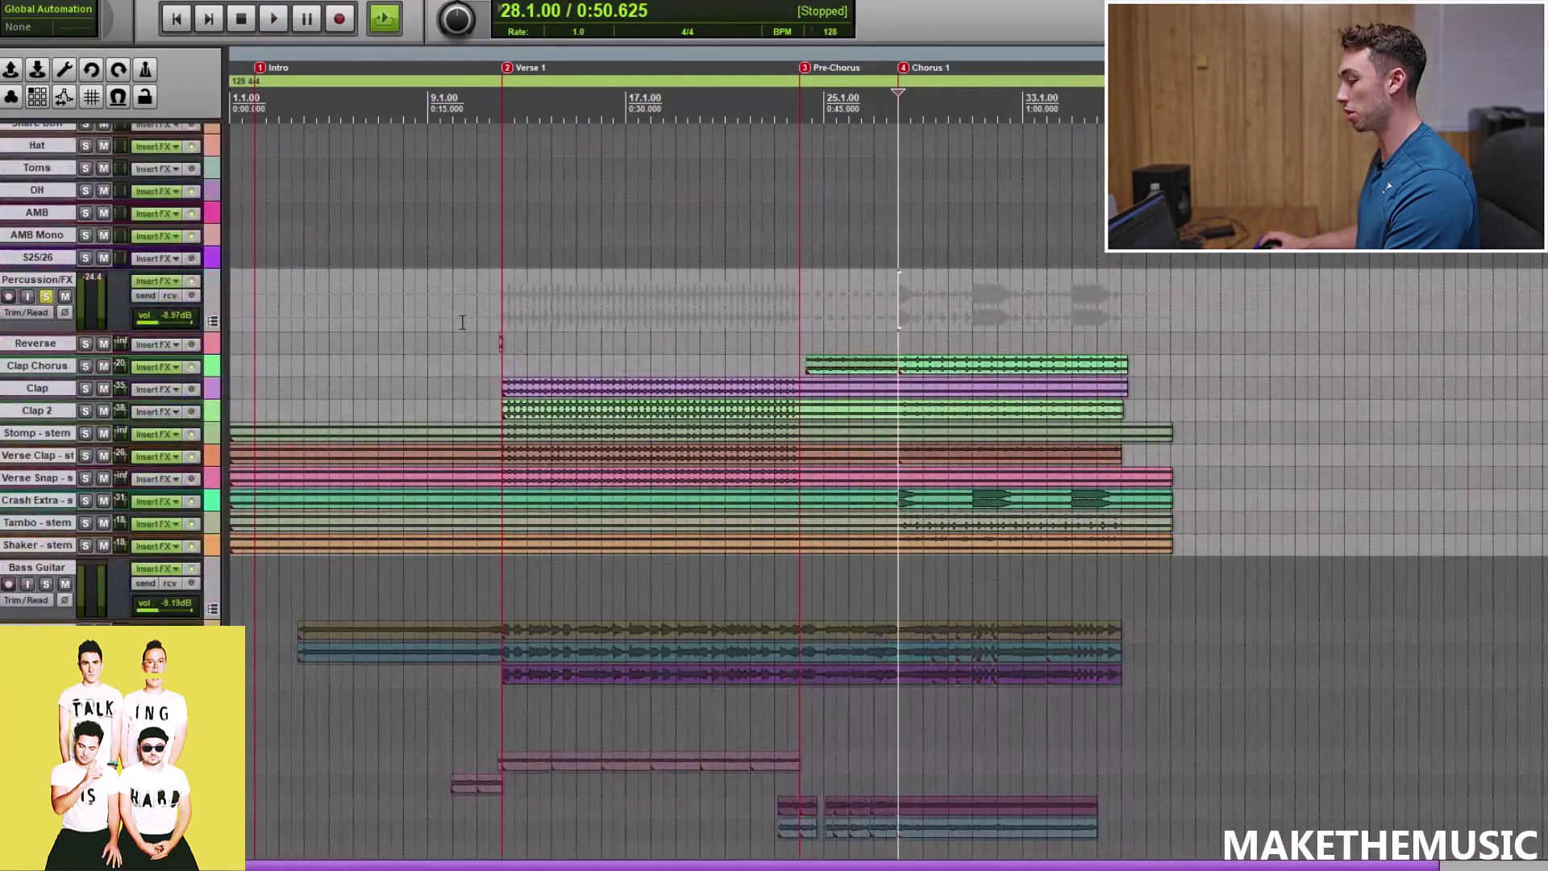
click(505, 286)
key(ctrl+])
key(space)
key(ctrl+[)
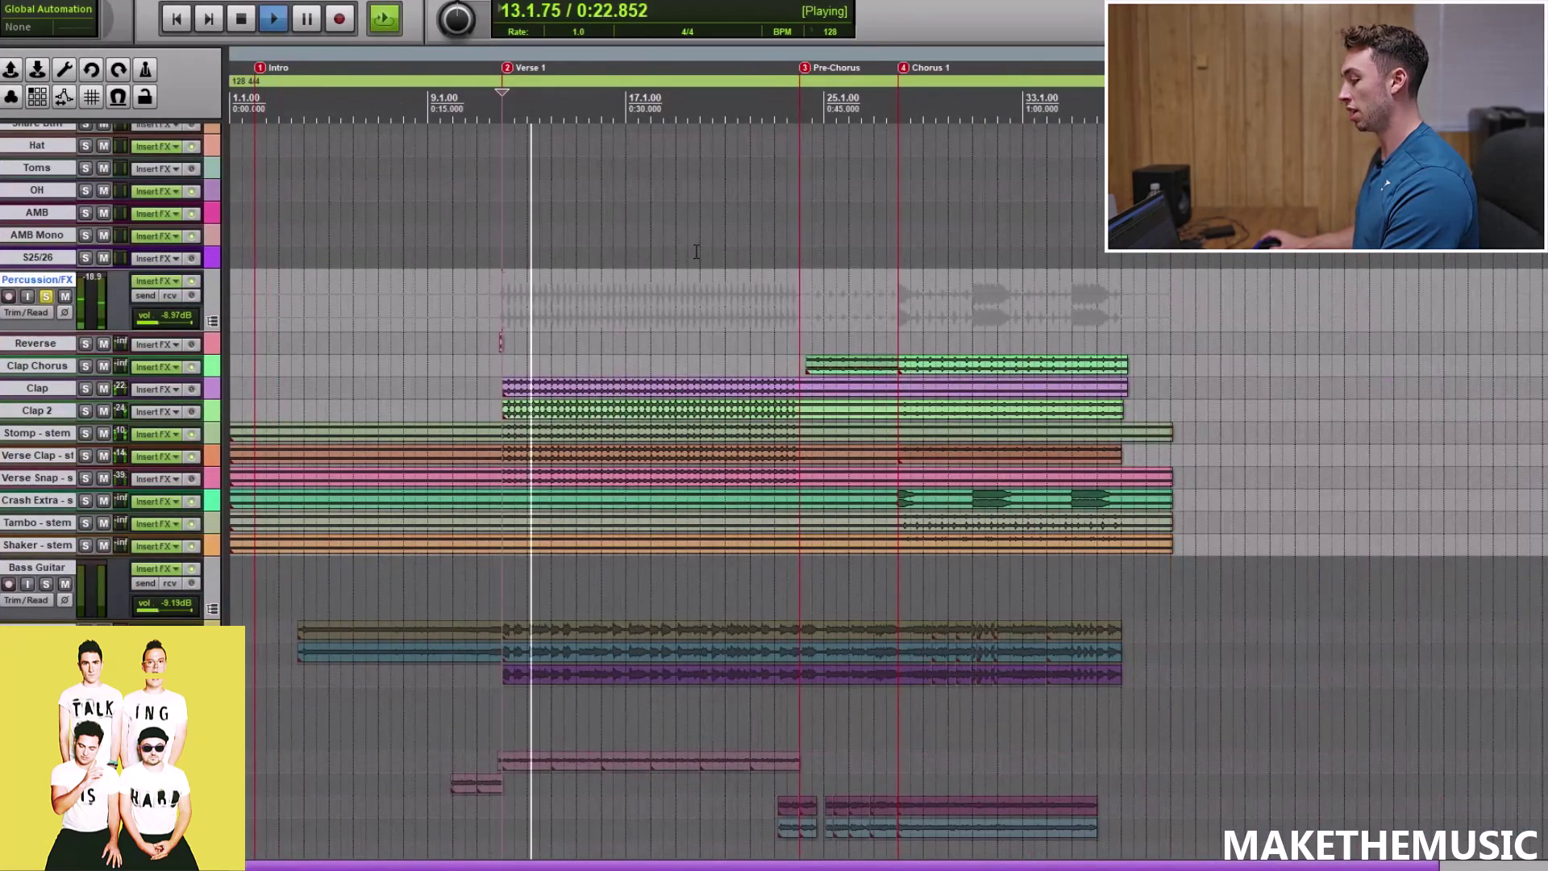
key(space)
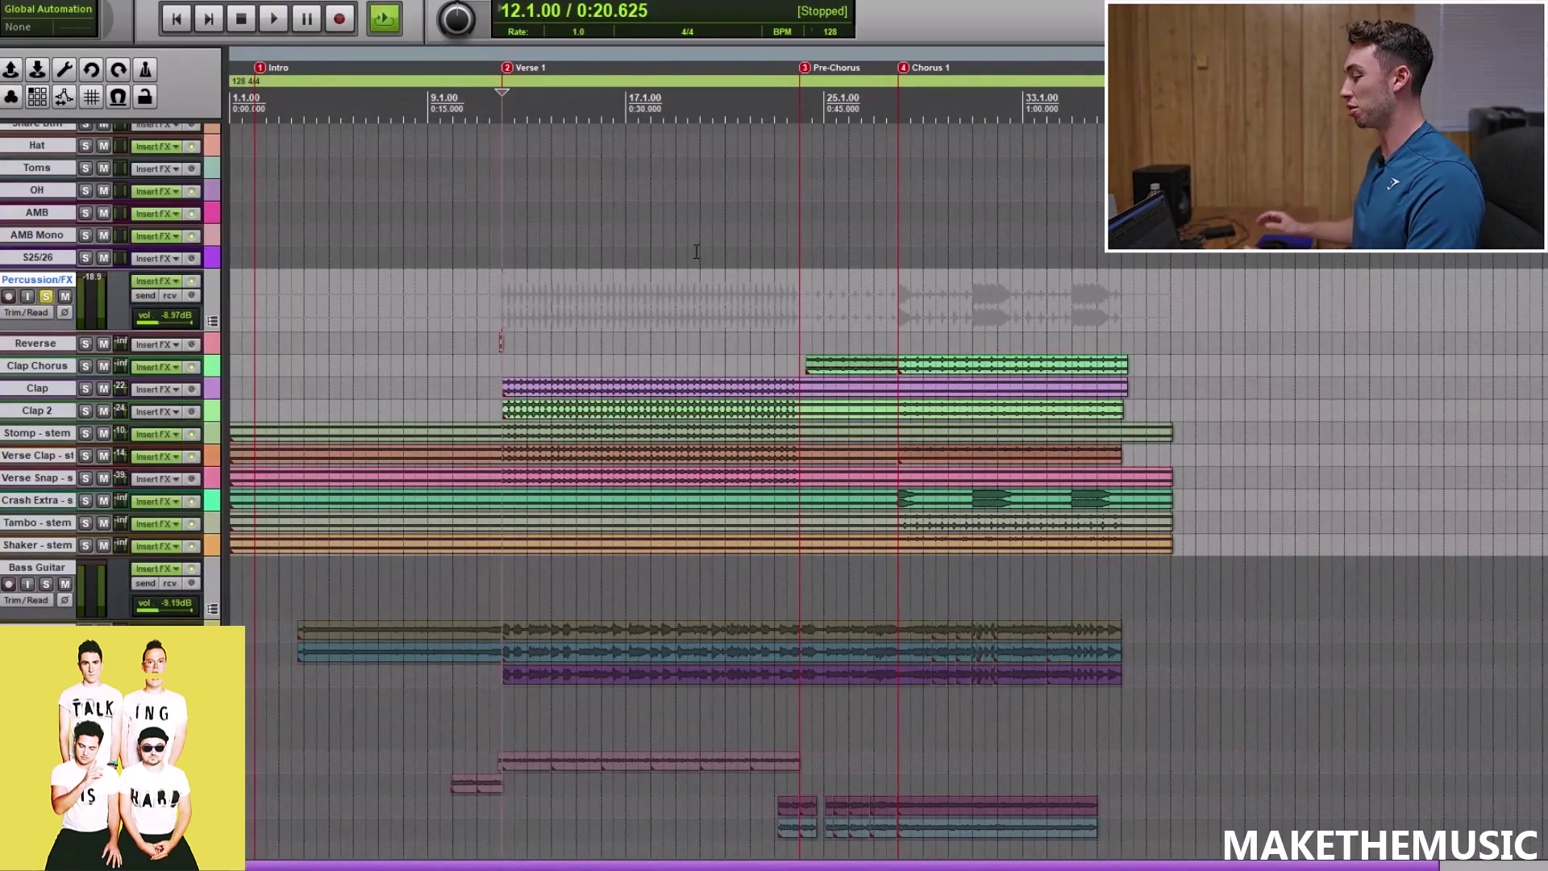
Inspect the ReaEQ on the Percussion/FX track, close it and replay the percussion from Verse 1
key(ctrl+])
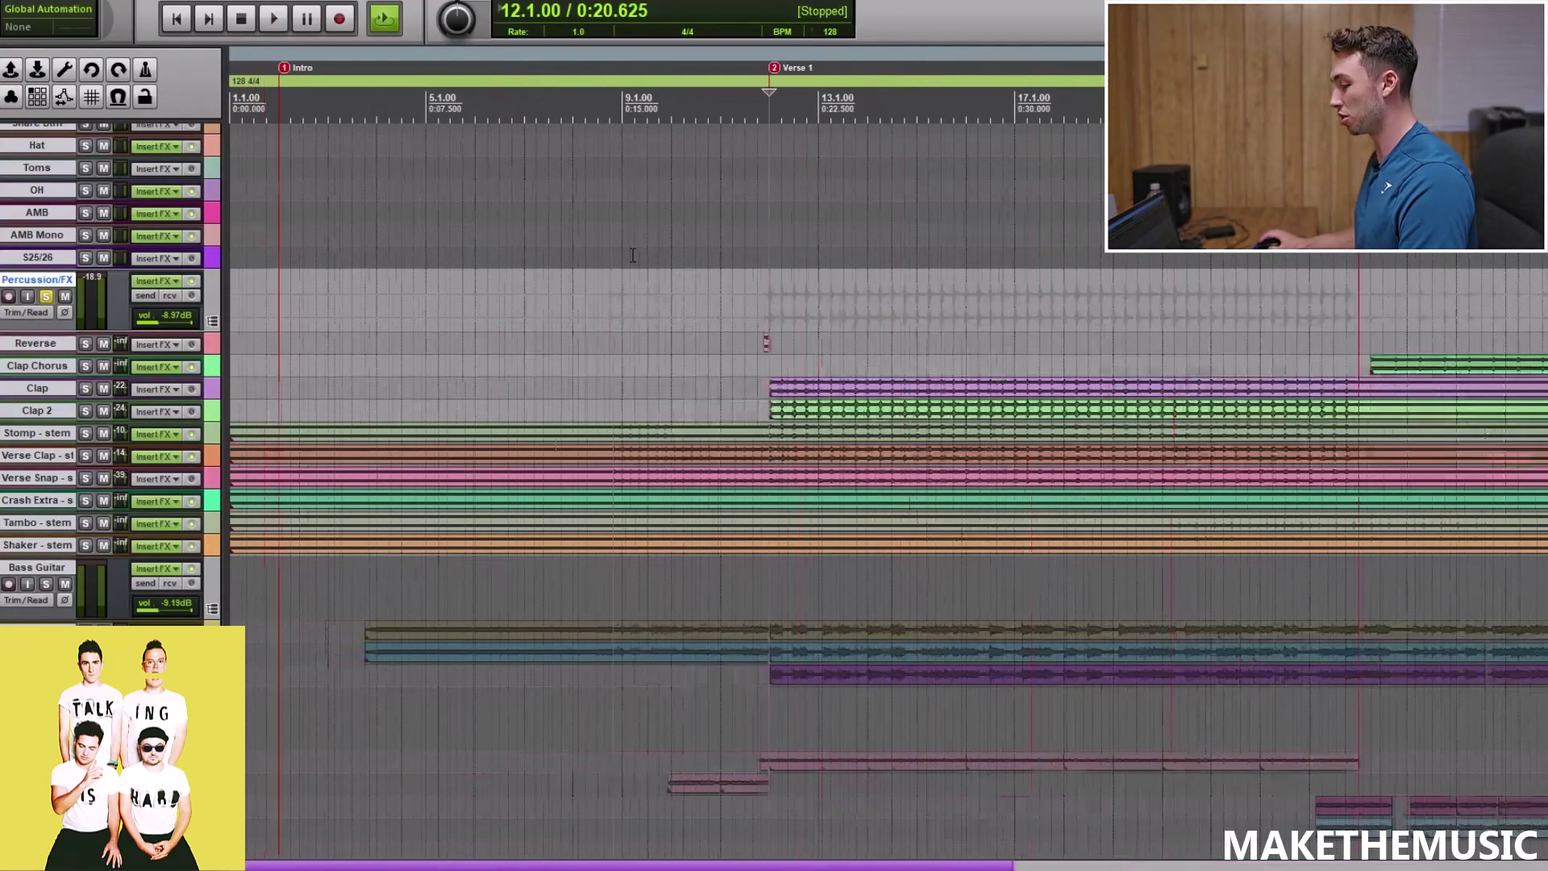
click(166, 280)
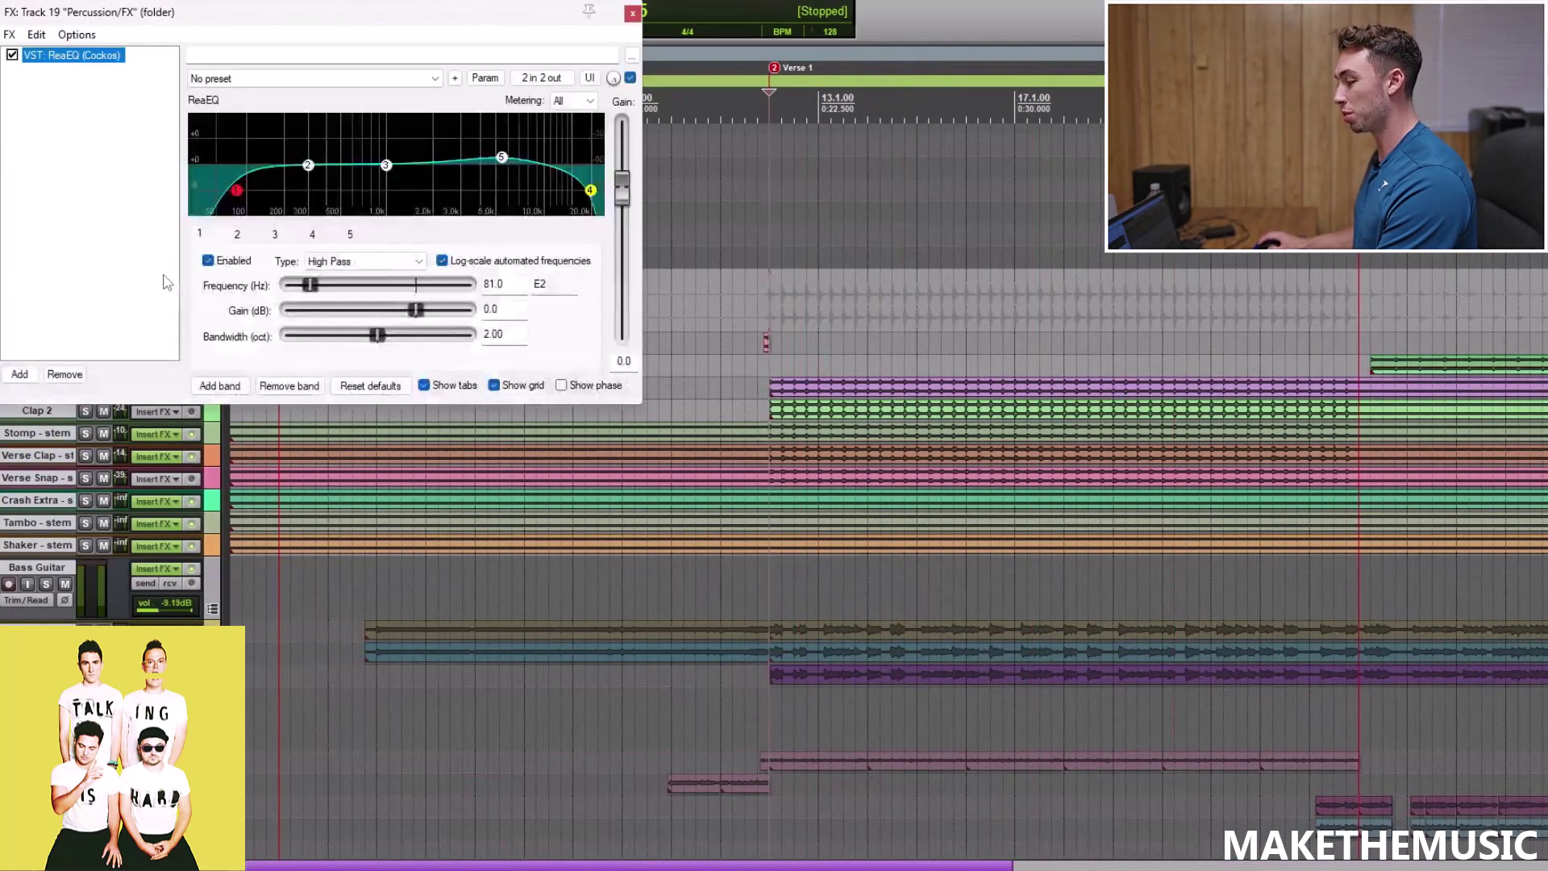
click(633, 13)
key(ctrl+[)
key(space)
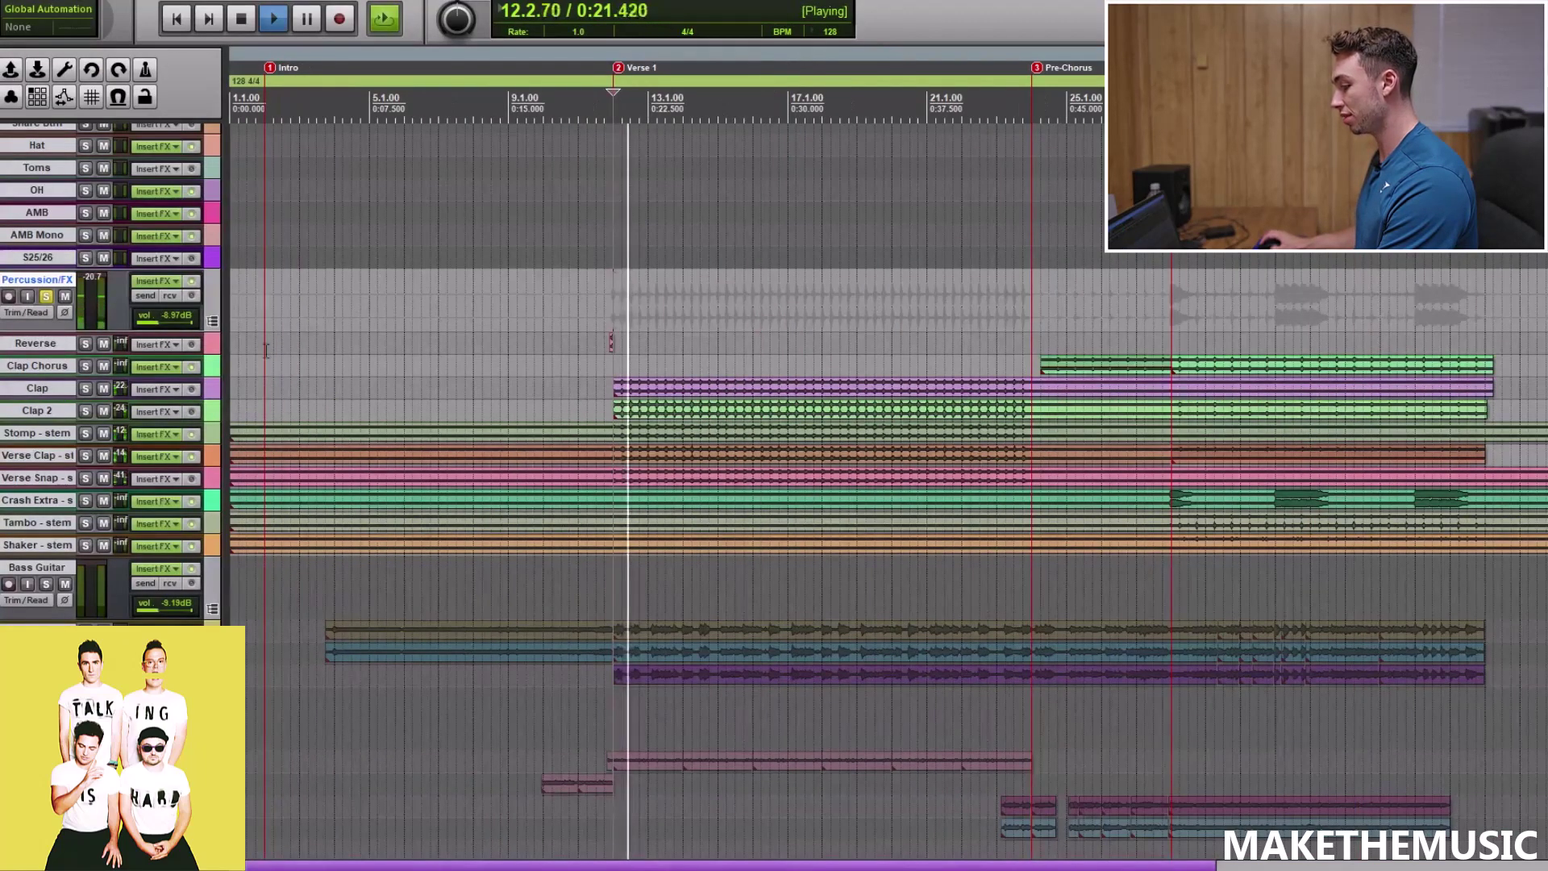
key(space)
Play the soloed percussion from bar 27.4, just before Chorus 1, and replay it through the start of the chorus
click(1175, 258)
scroll(1173, 258, up, 4)
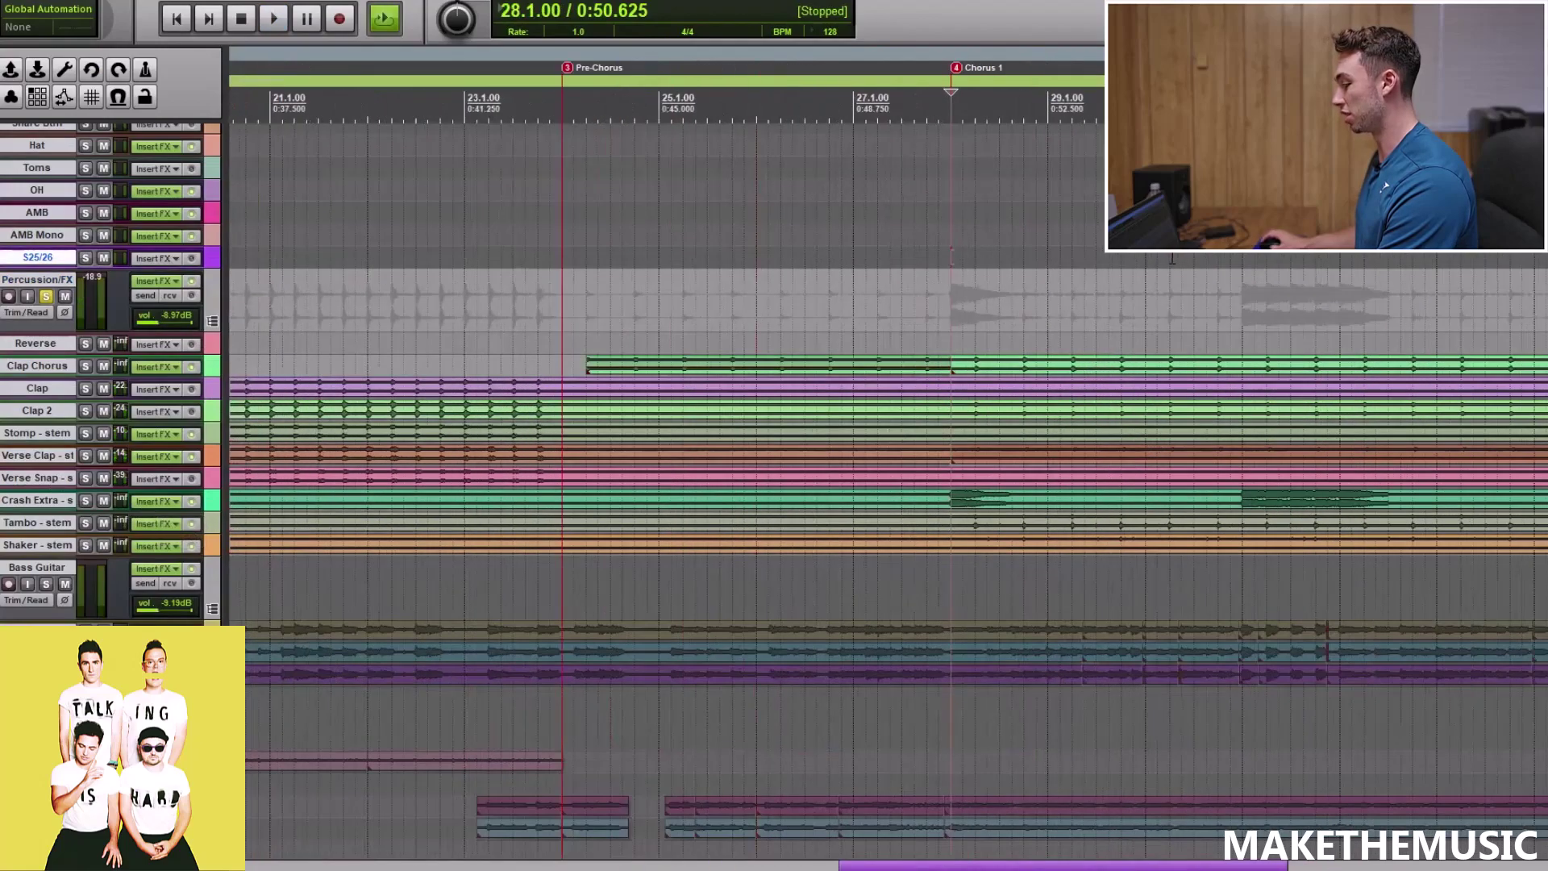
click(927, 270)
key(space)
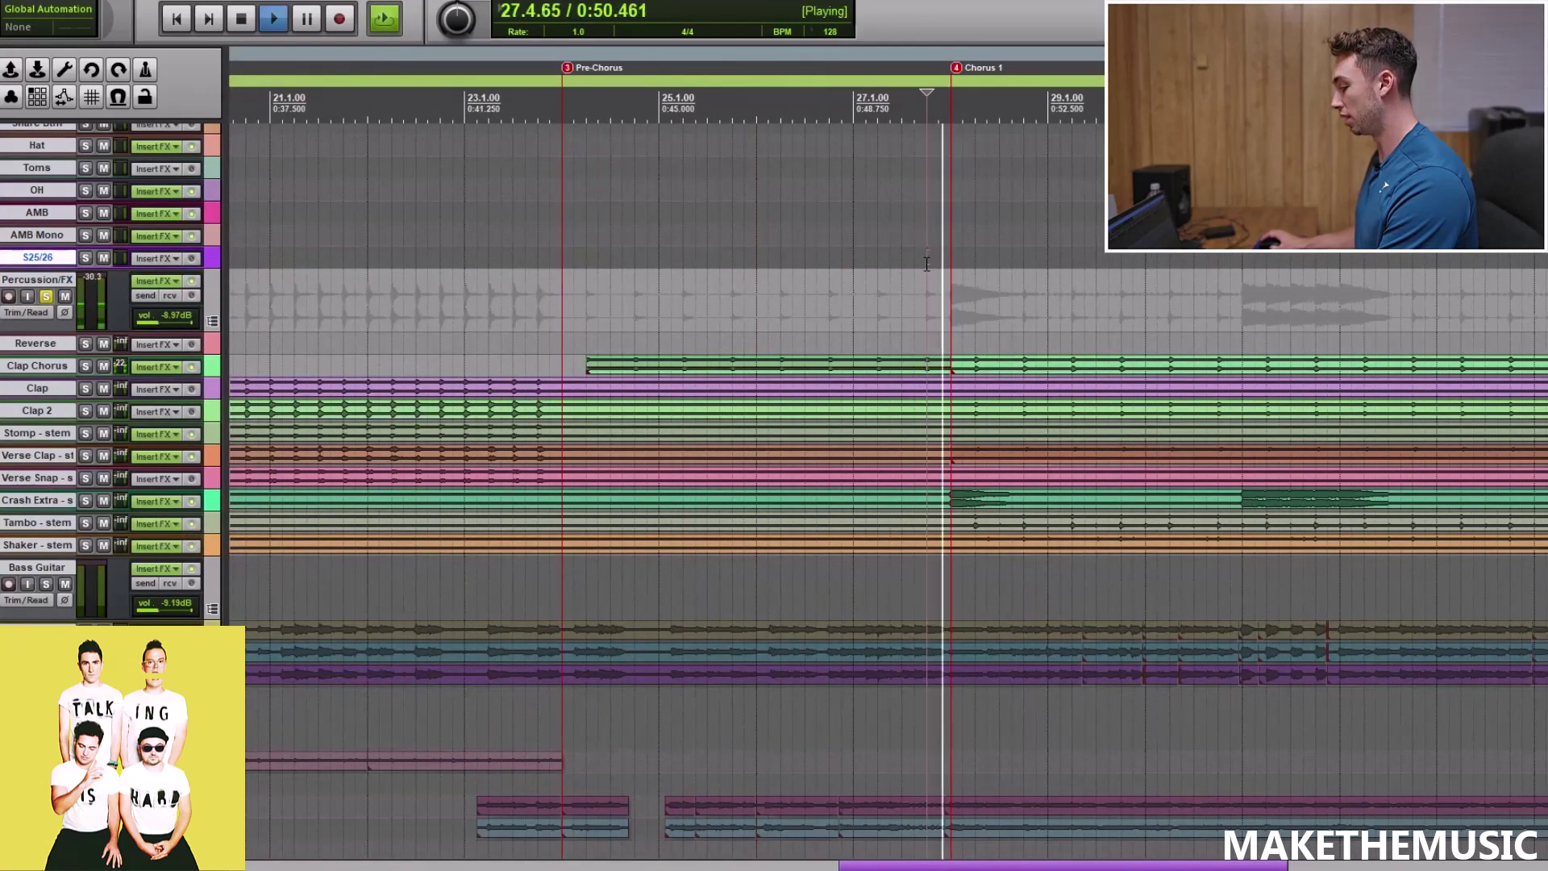
scroll(1153, 274, down, 1)
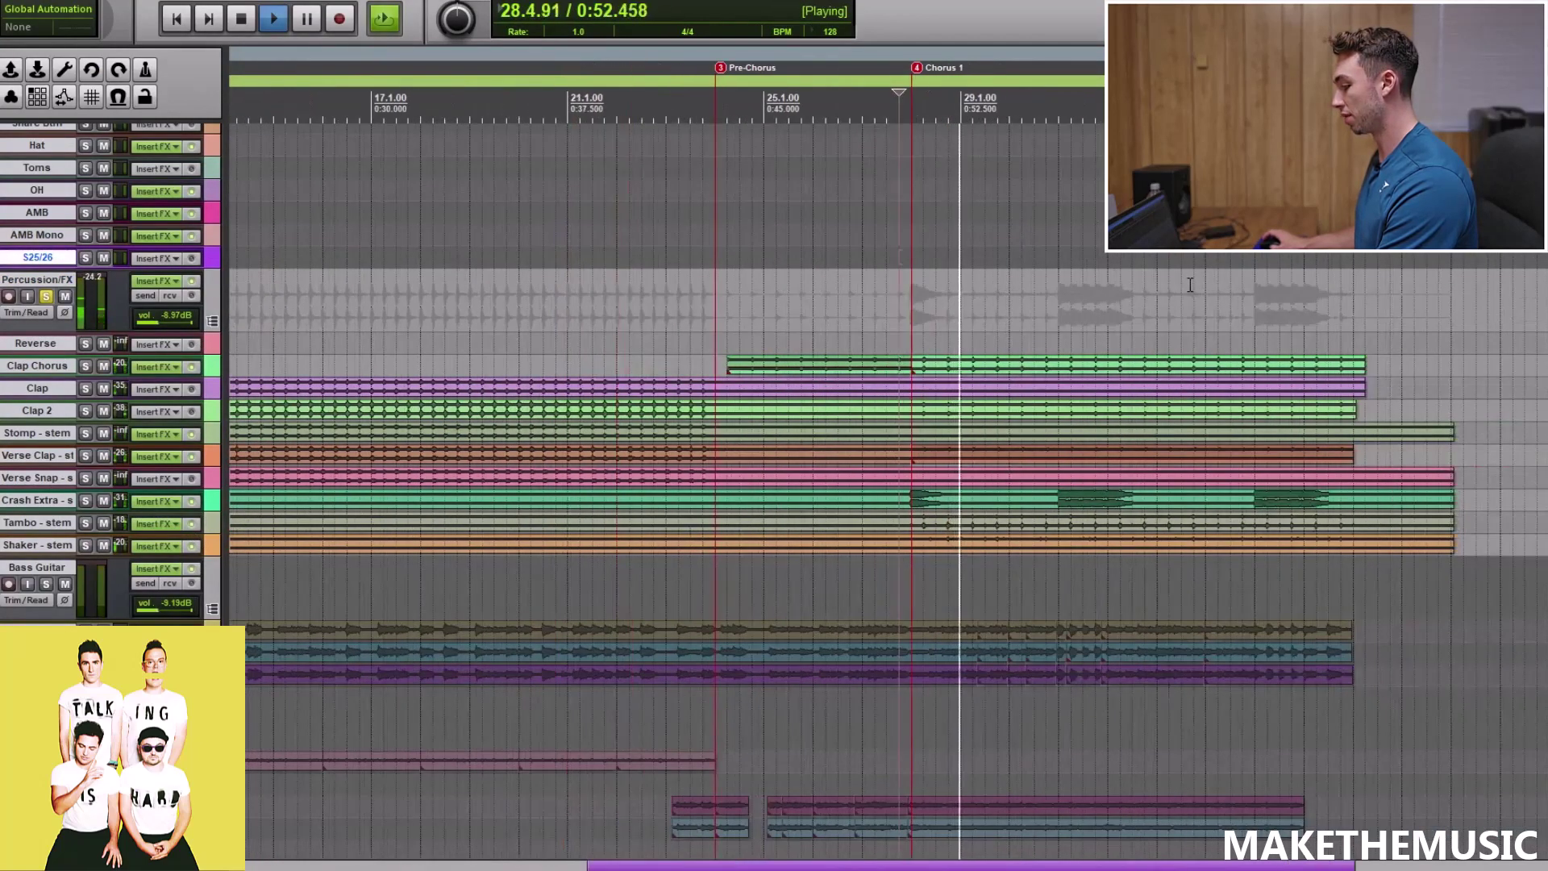
key(space)
key(space)
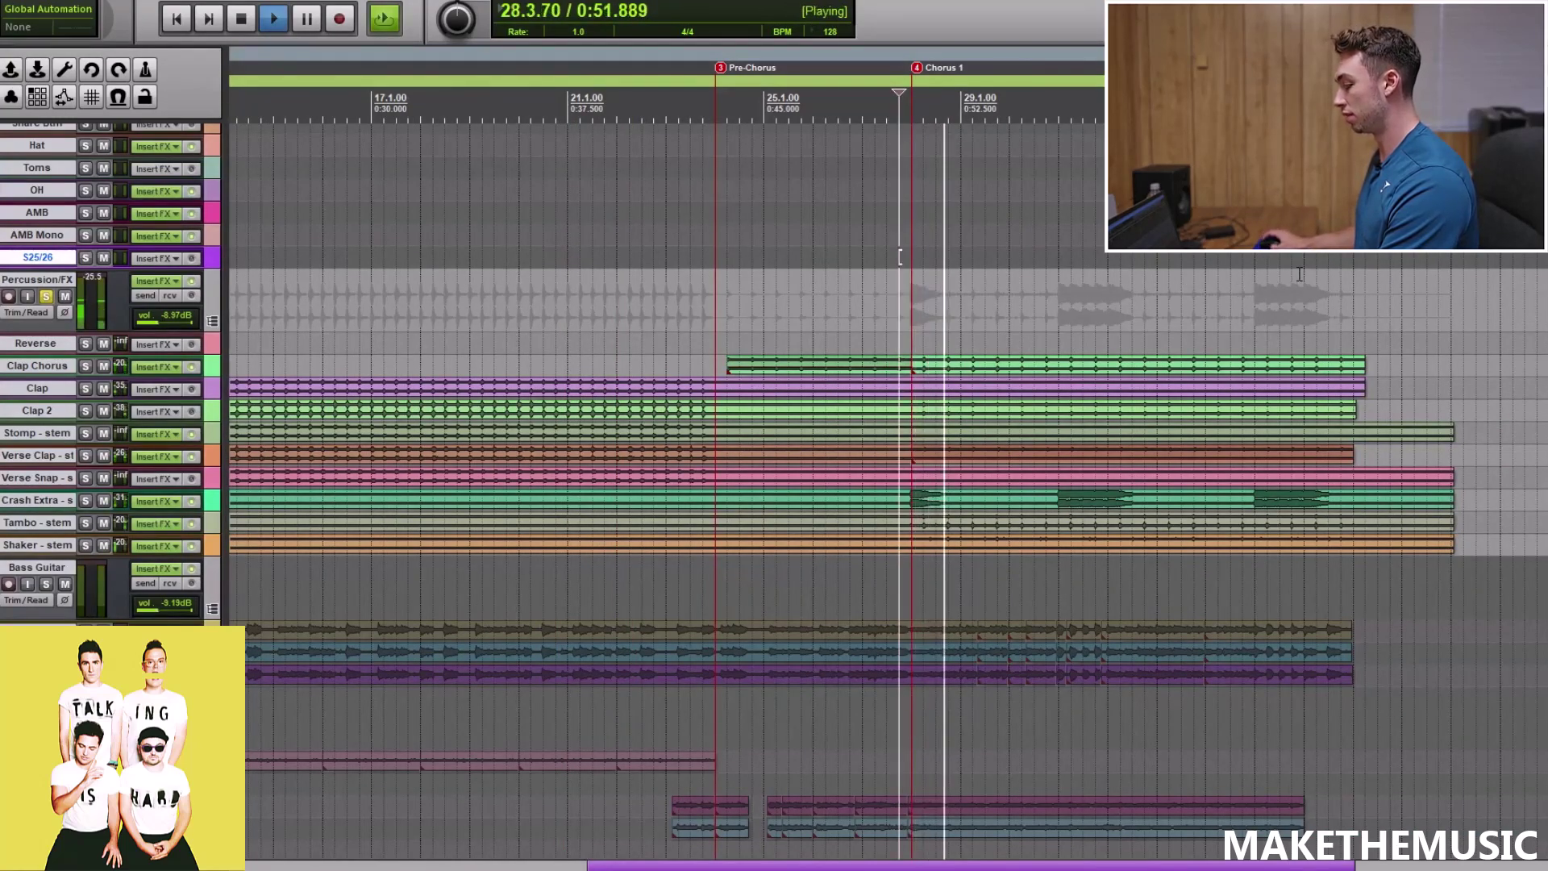
scroll(1300, 274, right, 1)
scroll(1241, 271, right, 1)
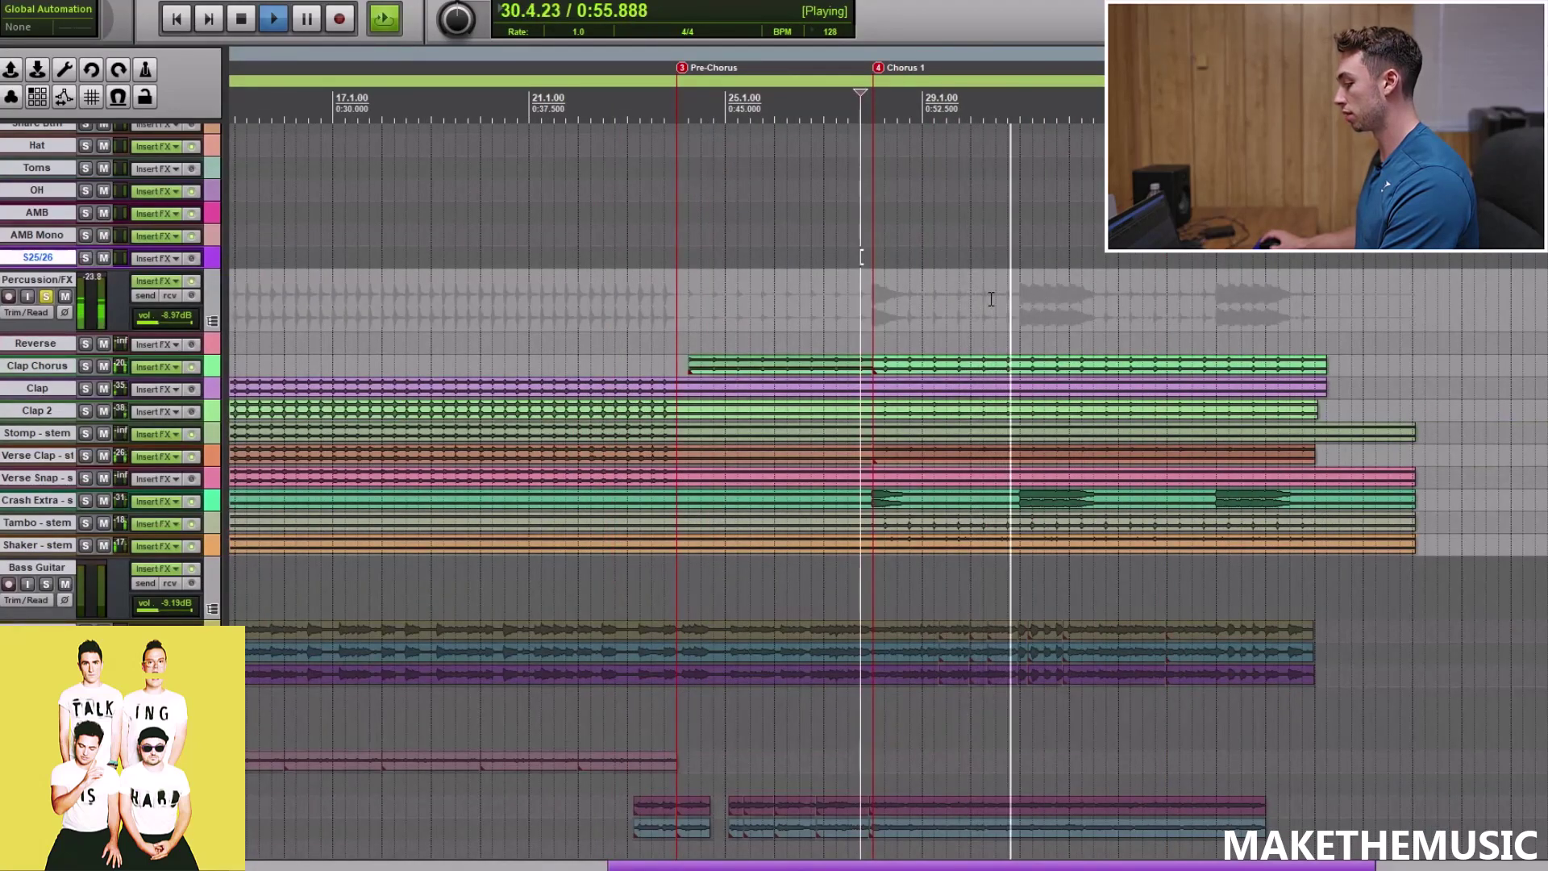
key(space)
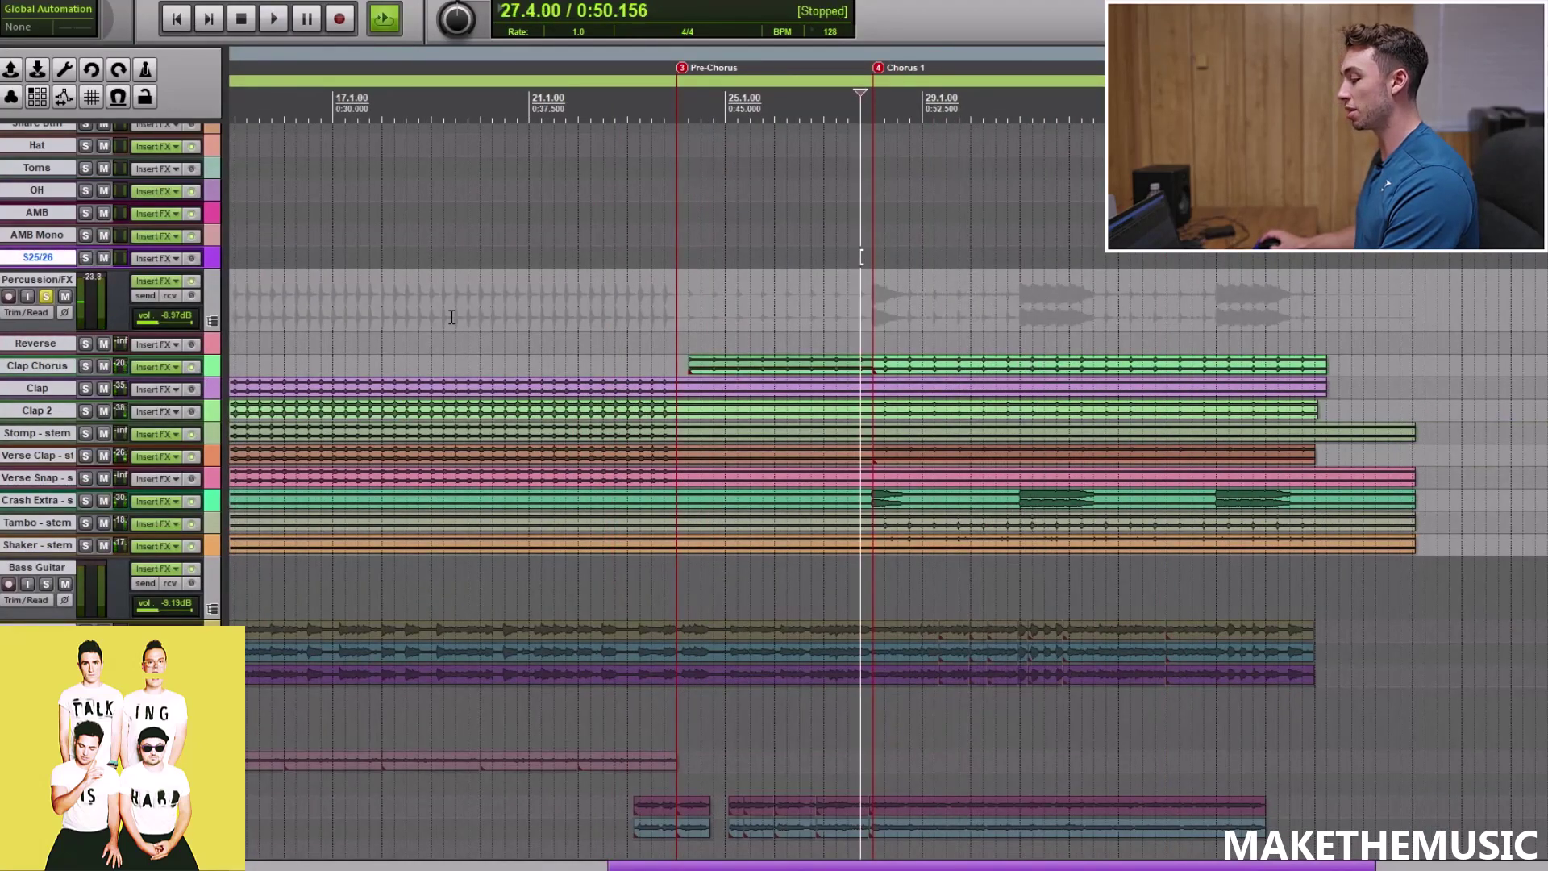
Play the soloed percussion again from bar 12.1 at Verse 1
scroll(564, 270, down, 2)
click(614, 262)
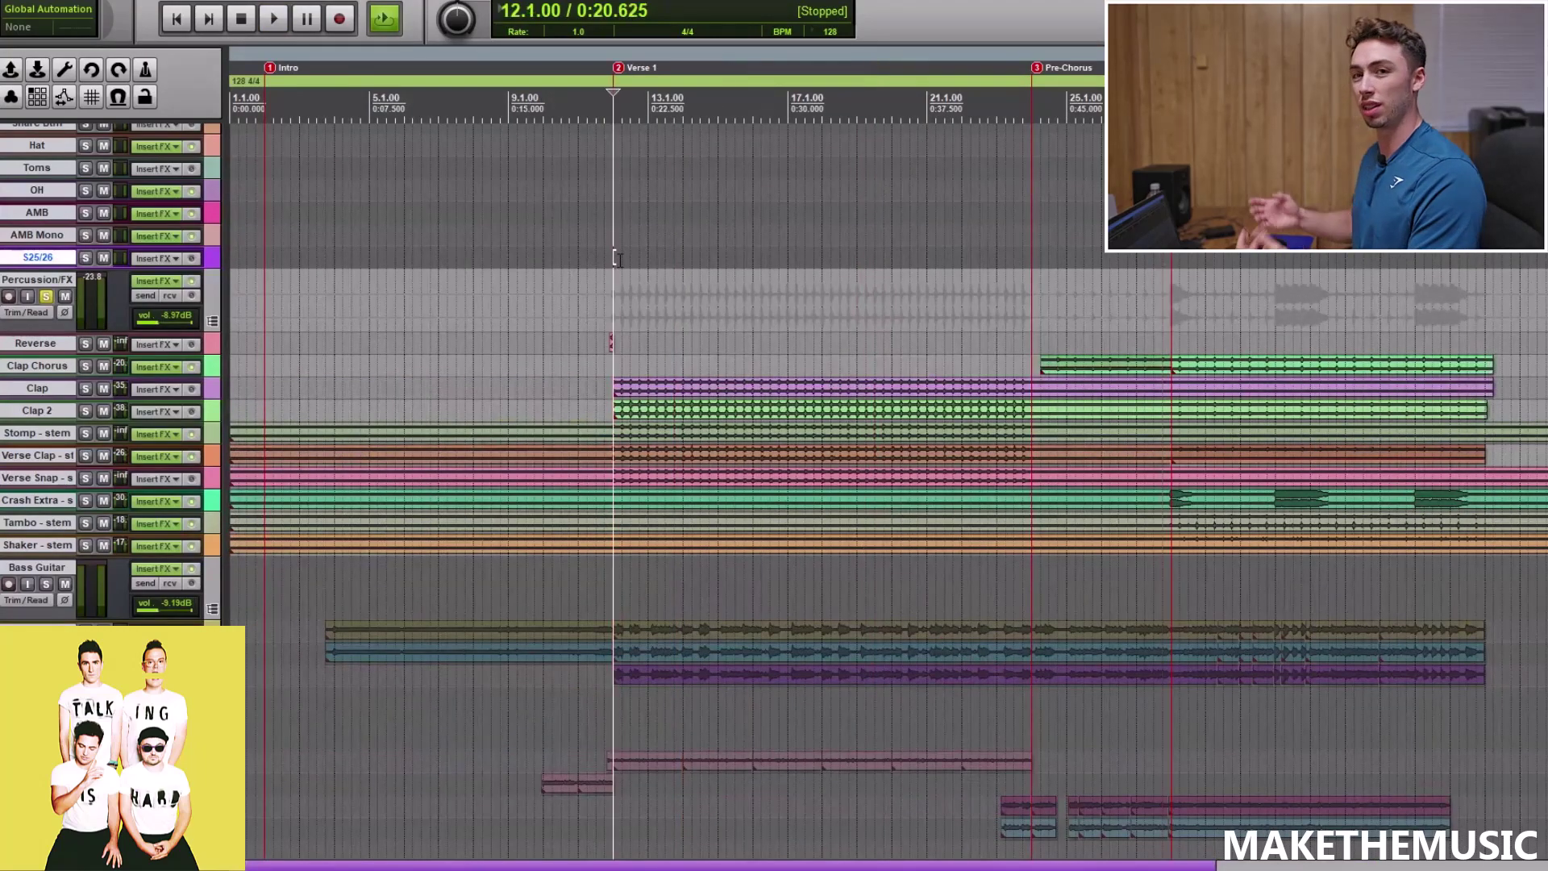
key(space)
key(space)
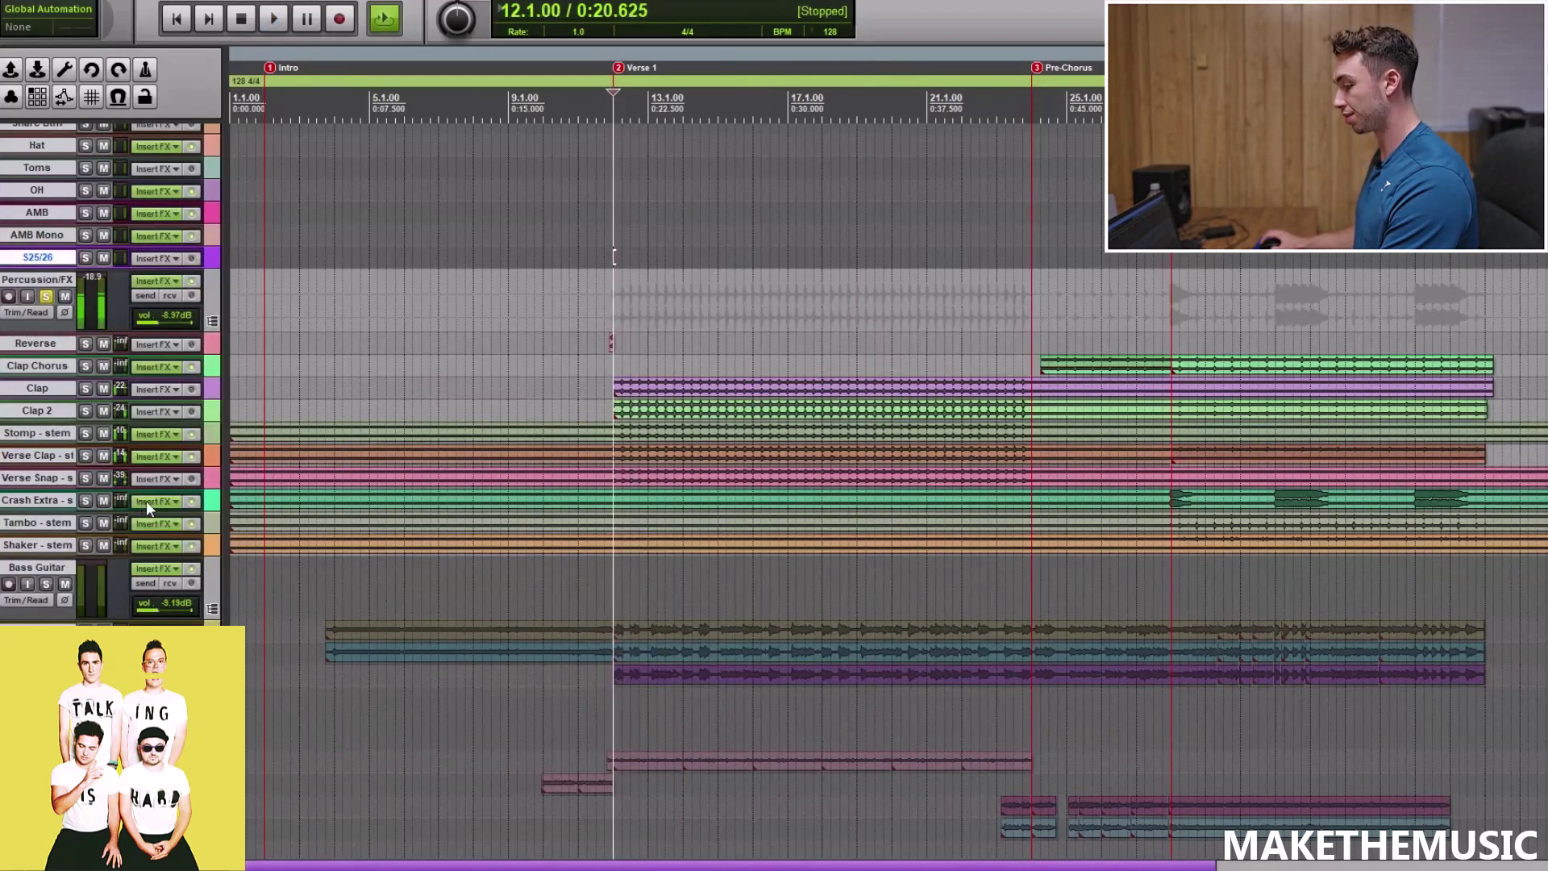
Inspect the ReaEQ on the Clap Chorus track, close it and open the kHs Stereo effect on the Stomp track
click(155, 368)
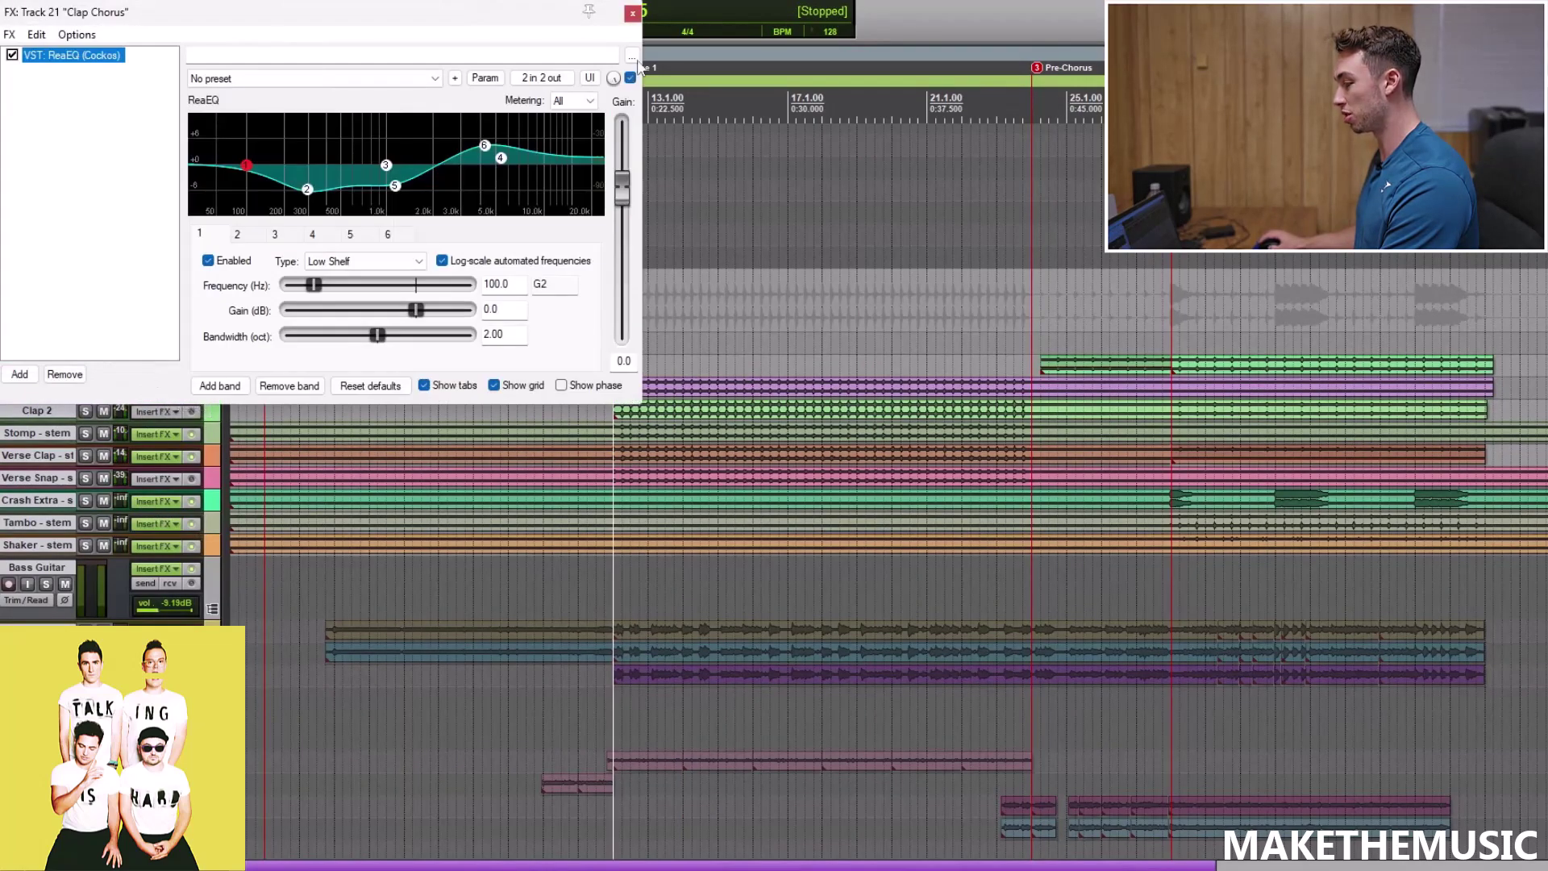
click(632, 13)
click(156, 433)
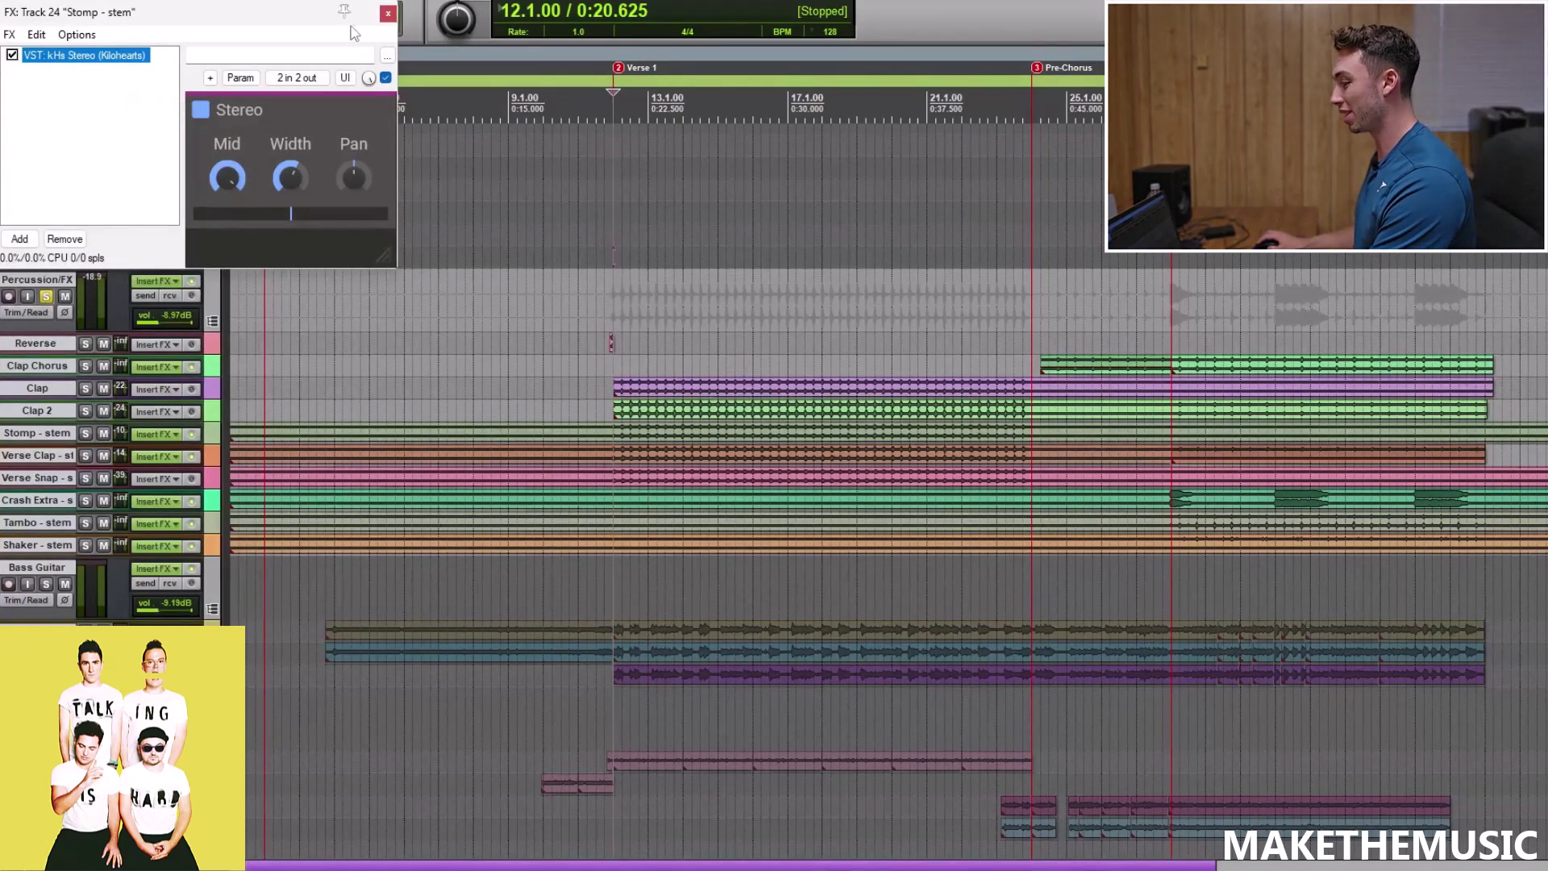
Solo the Stomp track and play Verse 1 while toggling kHs Stereo off and on, closing the effect and clearing the track's solo
click(86, 434)
key(space)
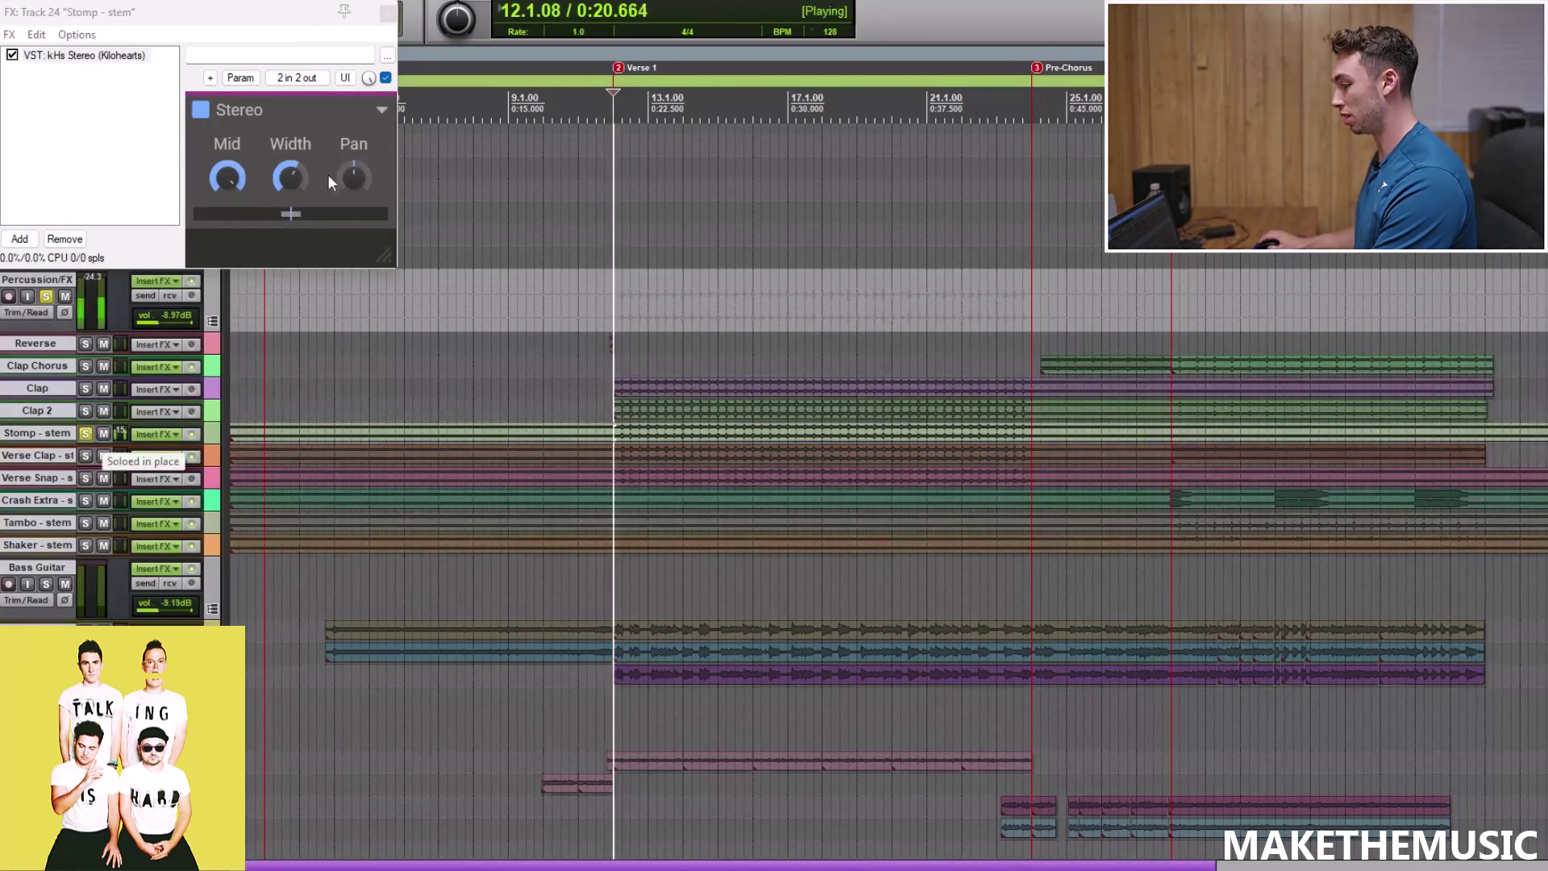
click(386, 78)
click(386, 78)
key(space)
click(388, 13)
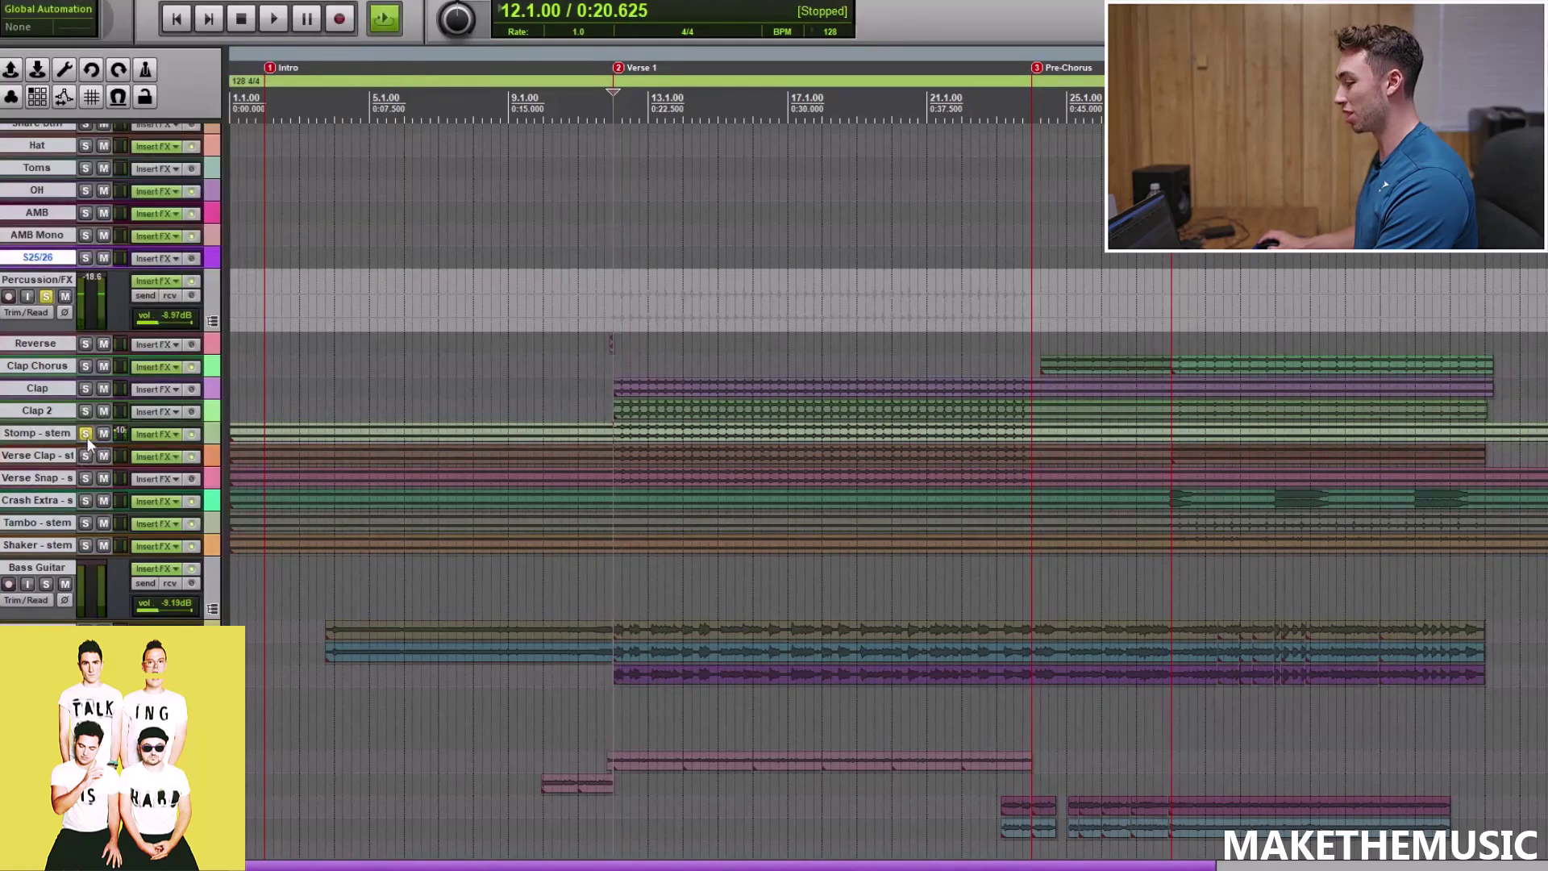
click(86, 435)
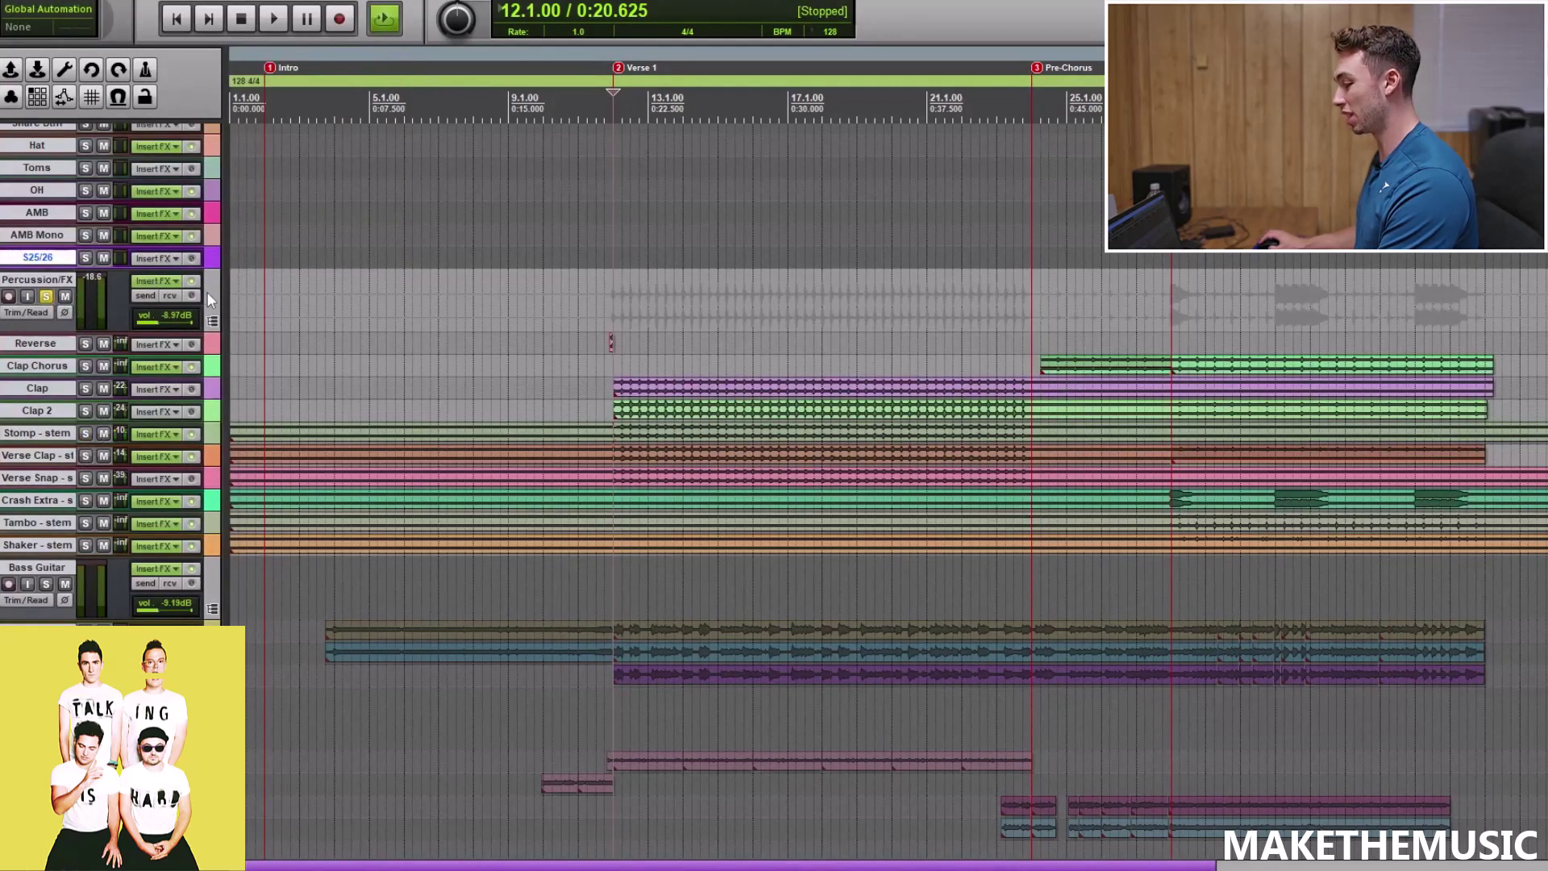
Select the tracks from Percussion/FX through Shaker and play Verse 1, comparing them with their effects bypassed and enabled
click(205, 290)
shift+click(211, 552)
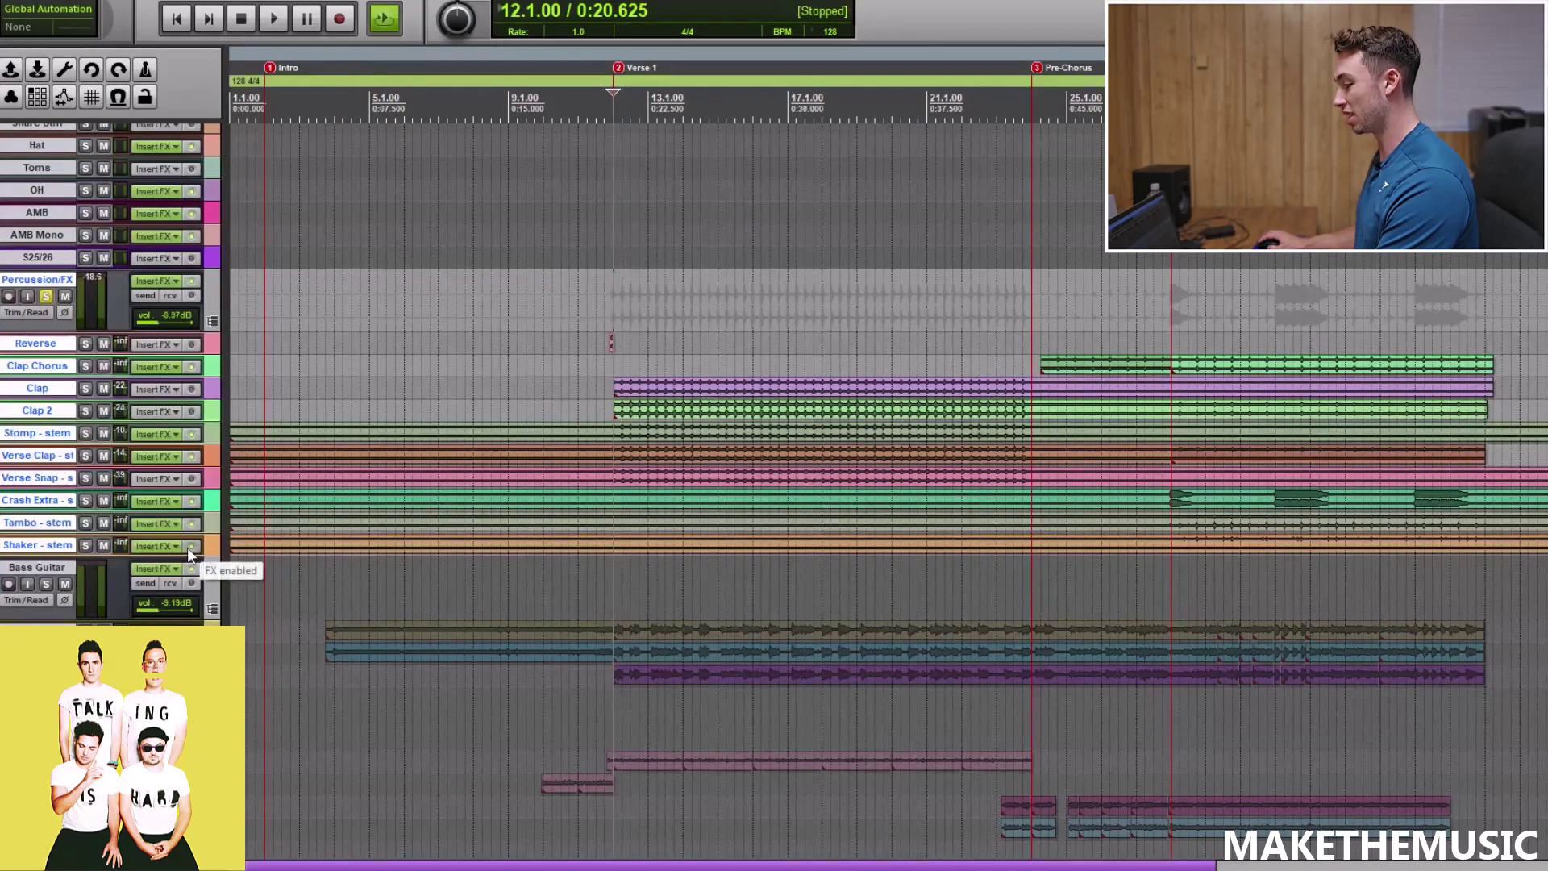
key(space)
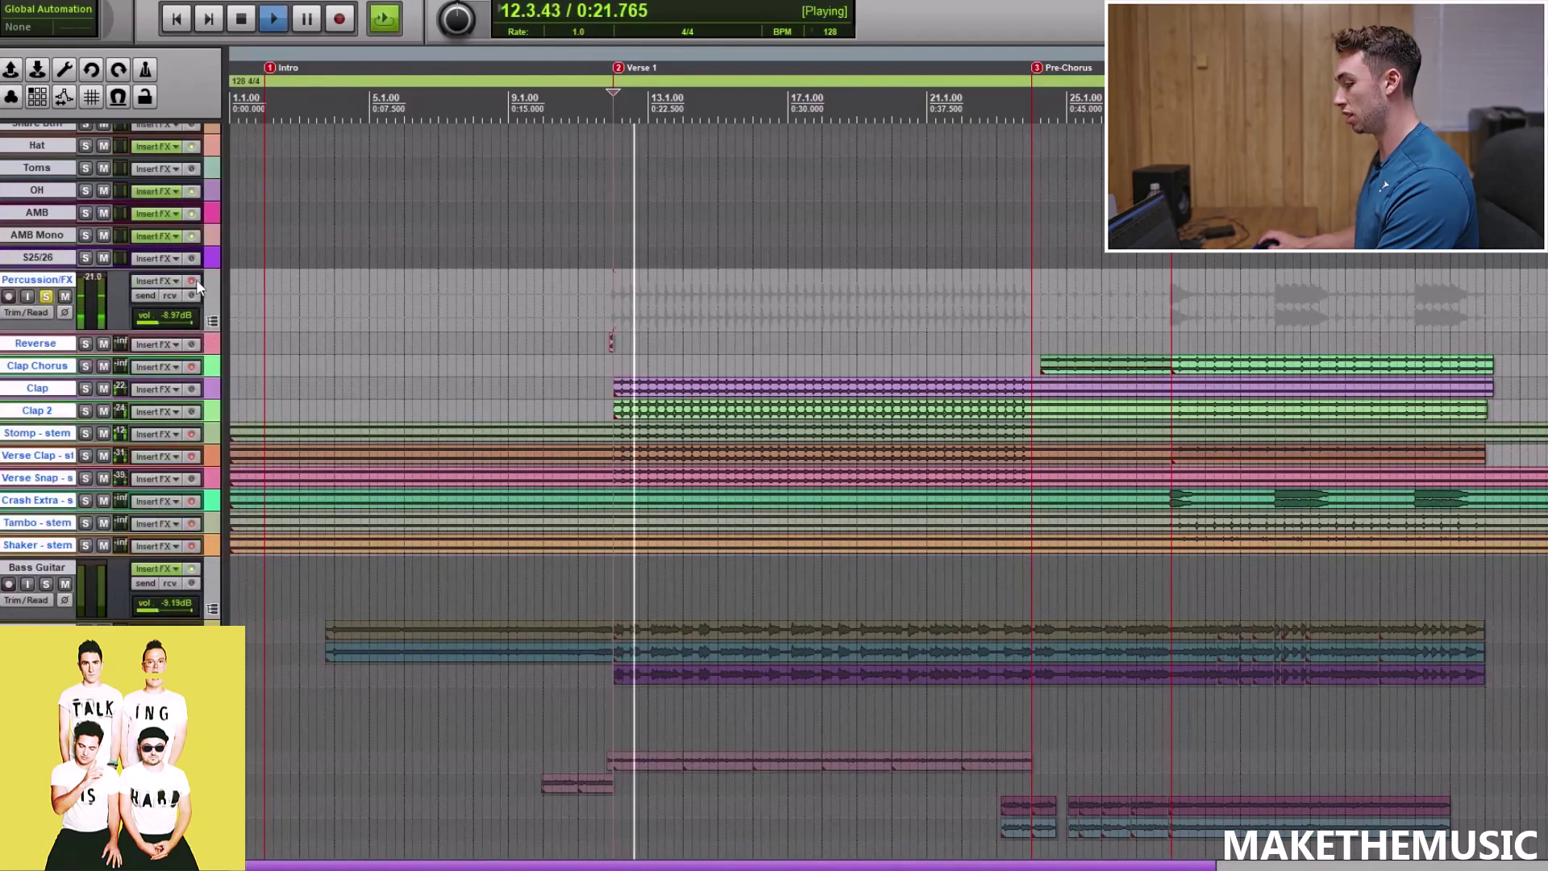
key(space)
Solo the DRUMS folder together with Percussion/FX, play both from Verse 1 and clear the solos
click(46, 296)
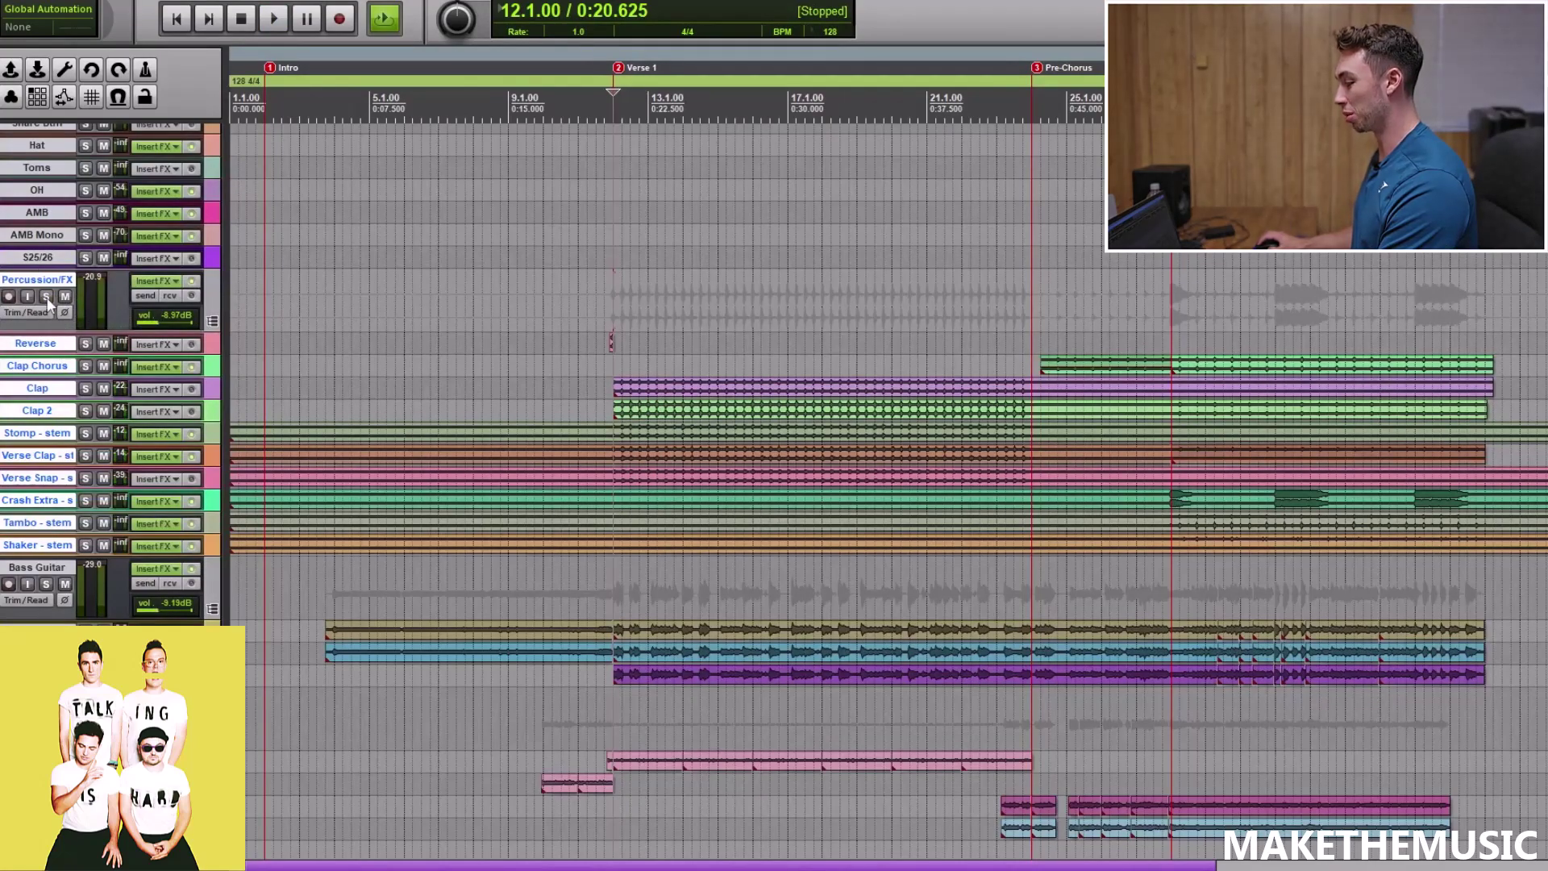
click(47, 296)
scroll(729, 171, up, 5)
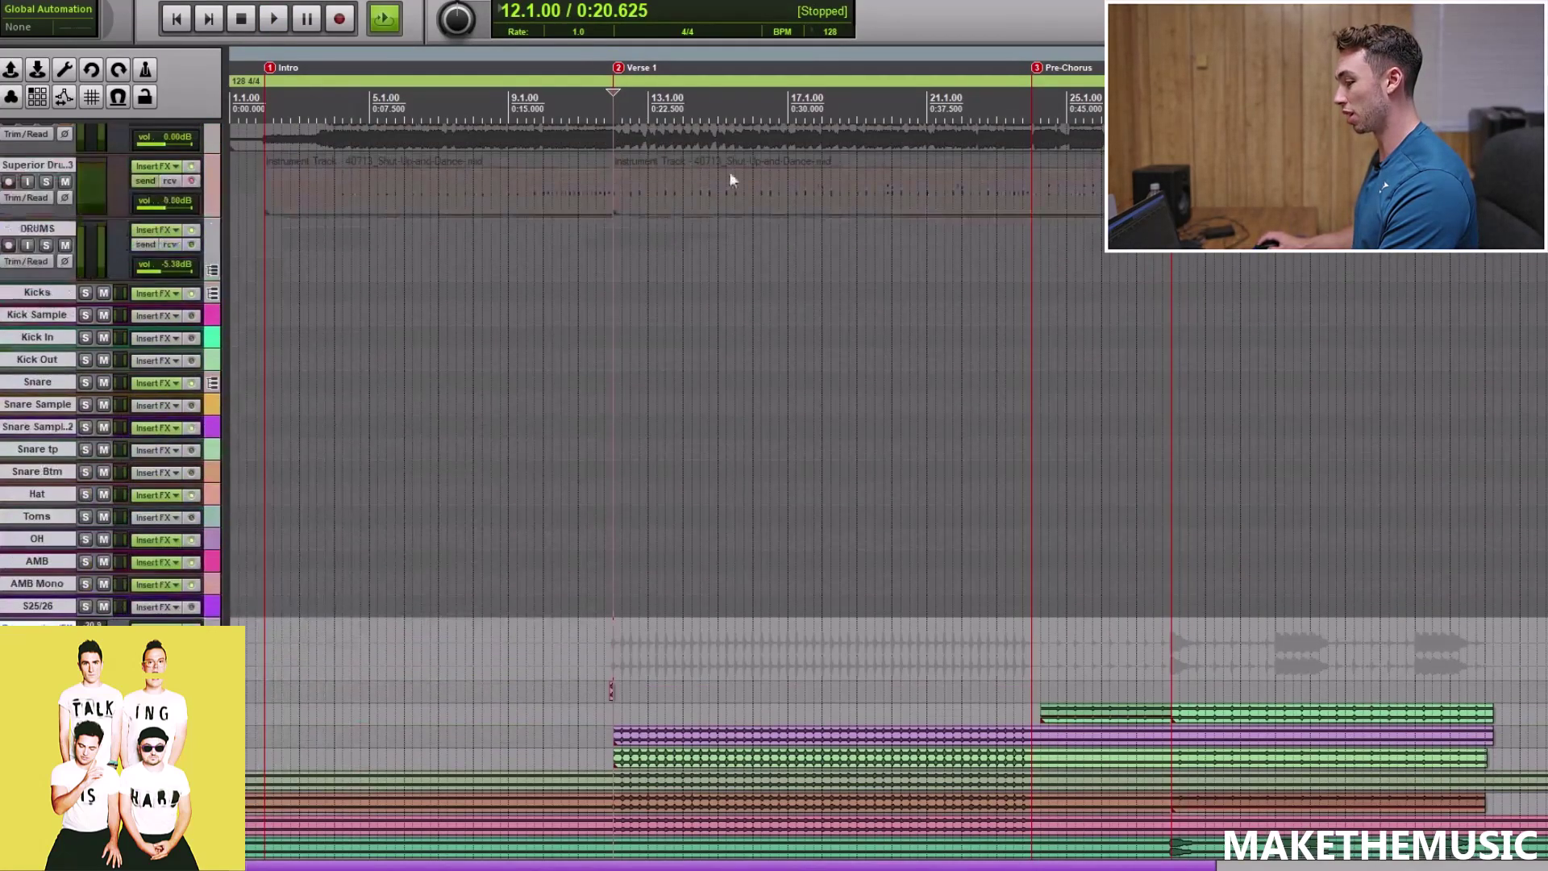
click(46, 245)
key(space)
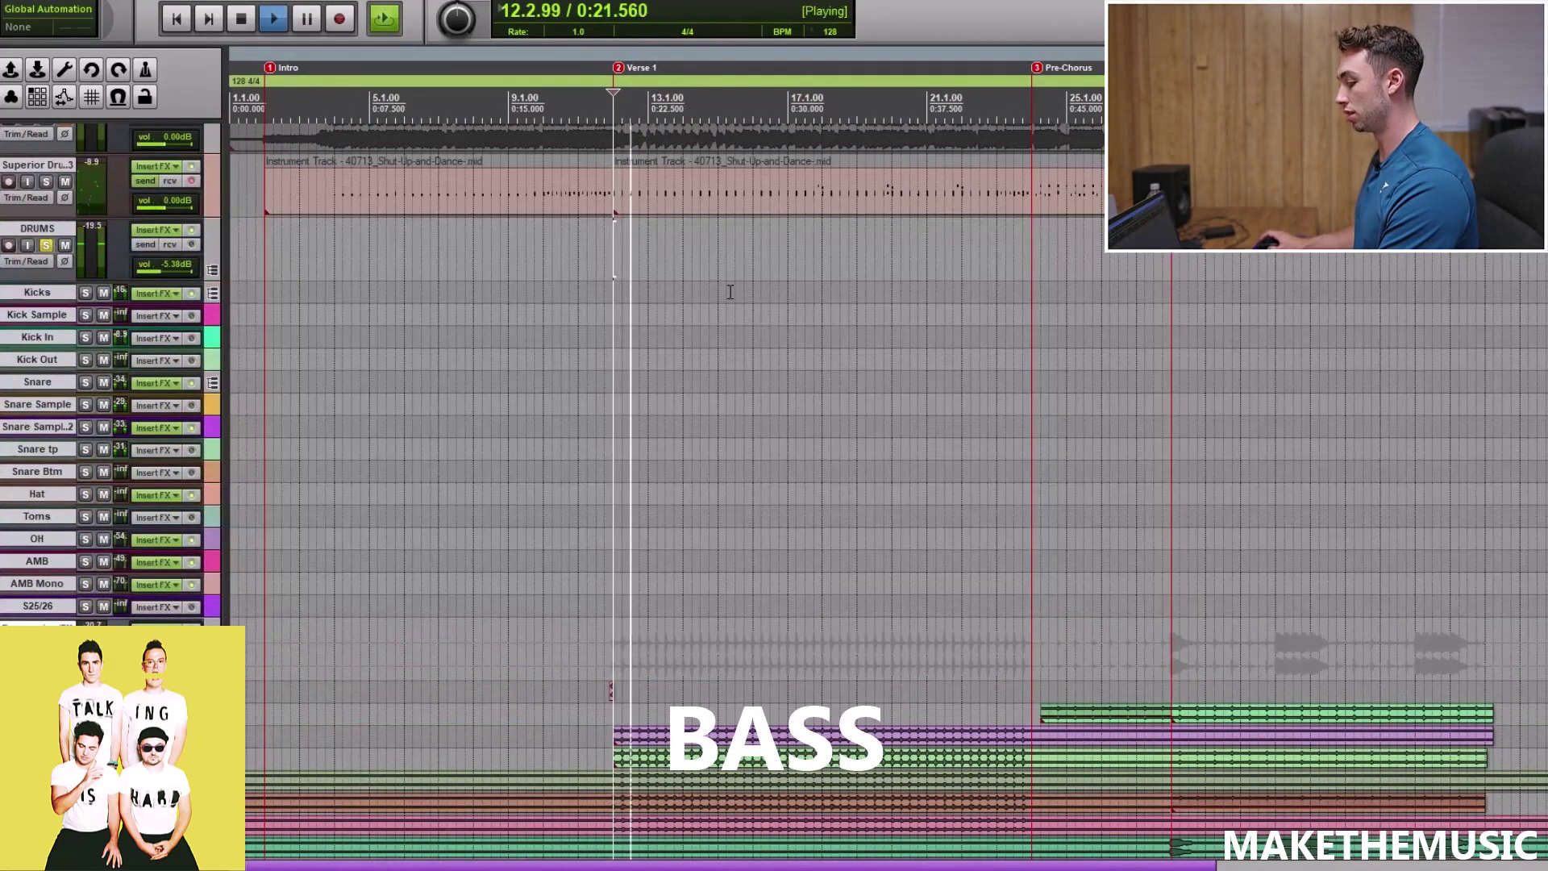
key(space)
click(46, 244)
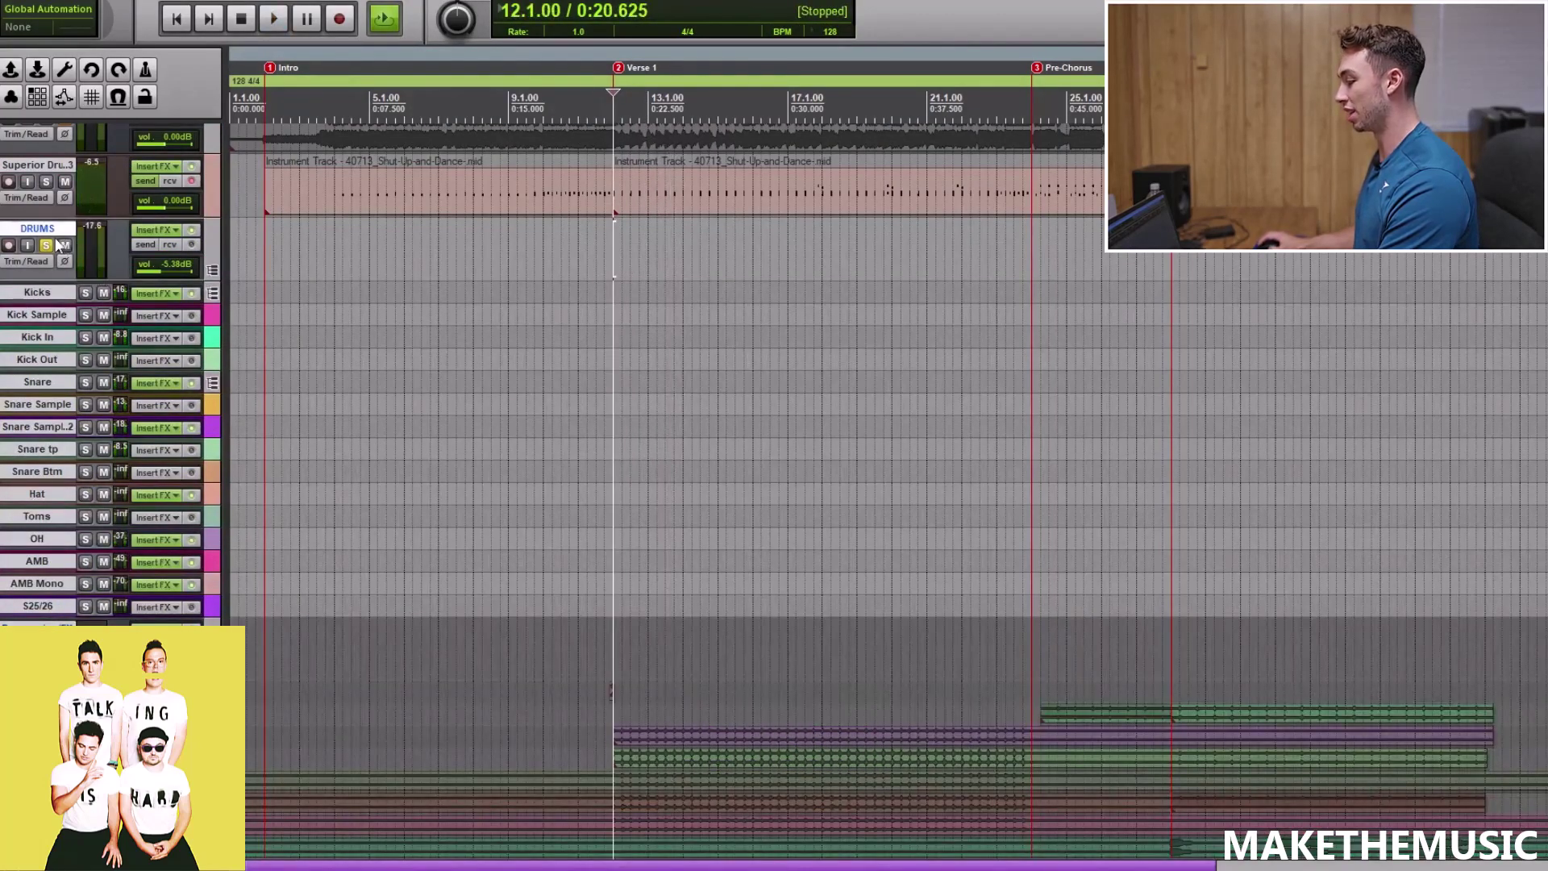
Solo the Bass Guitar folder track, enlarge the track heights and play the bass from bar 10.4
scroll(44, 380, down, 10)
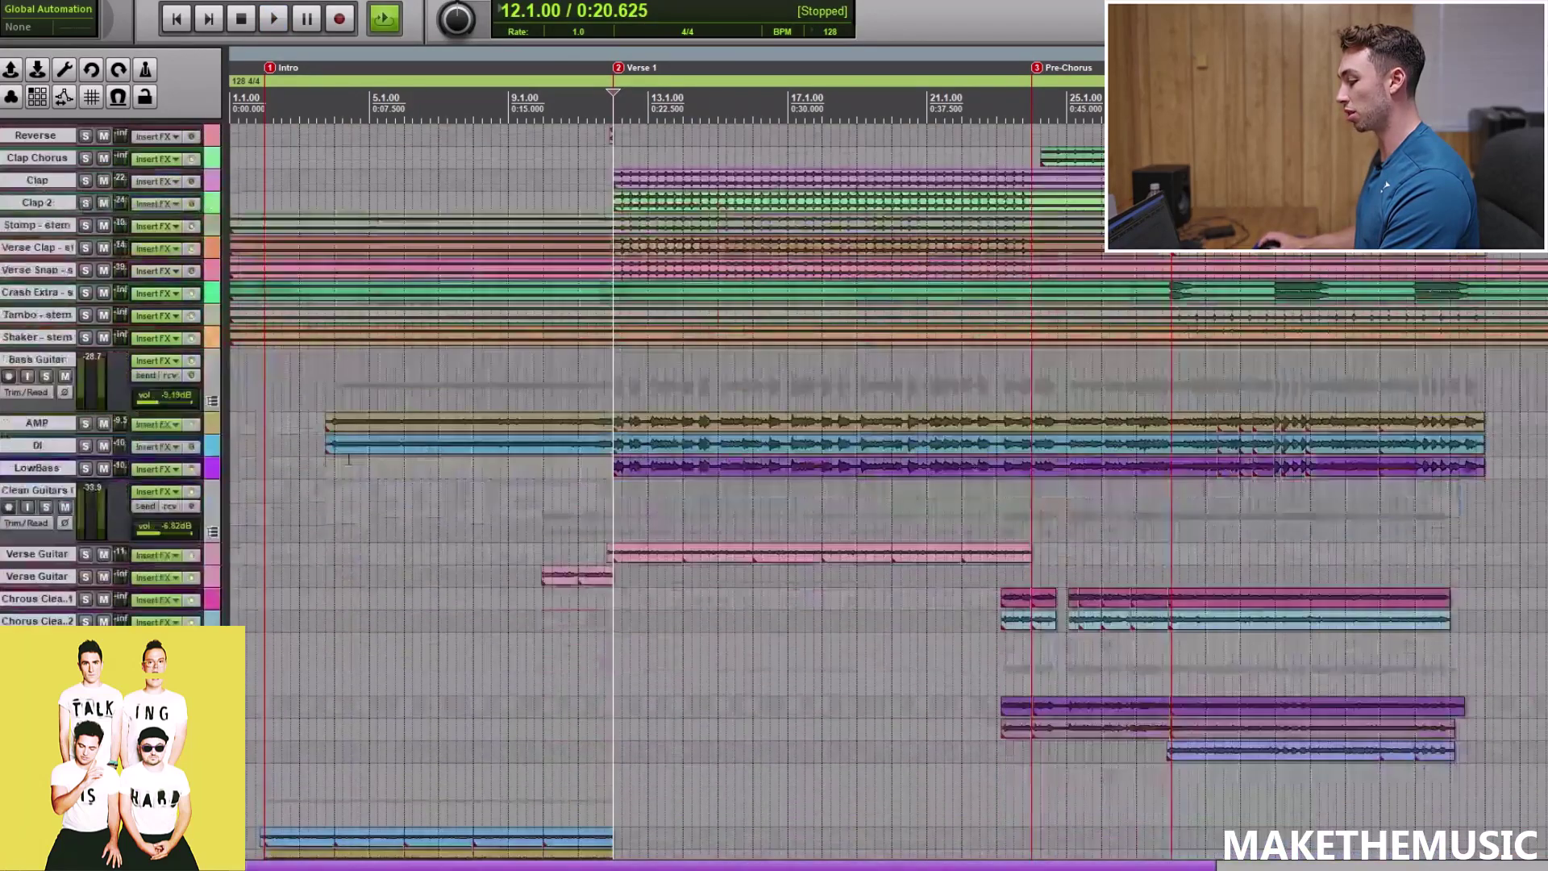
click(46, 376)
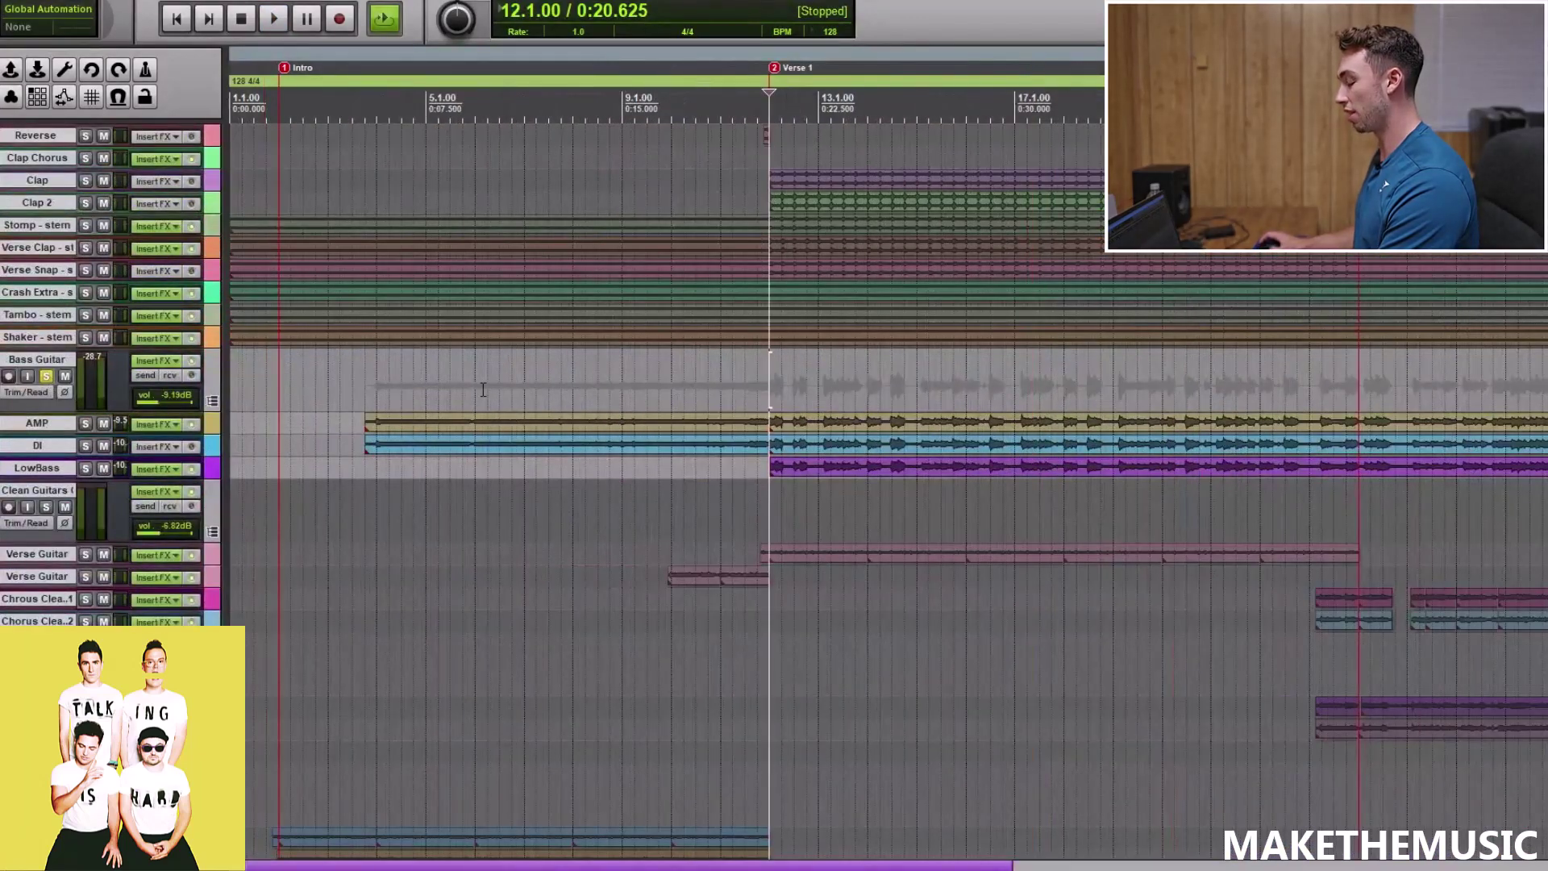
click(412, 379)
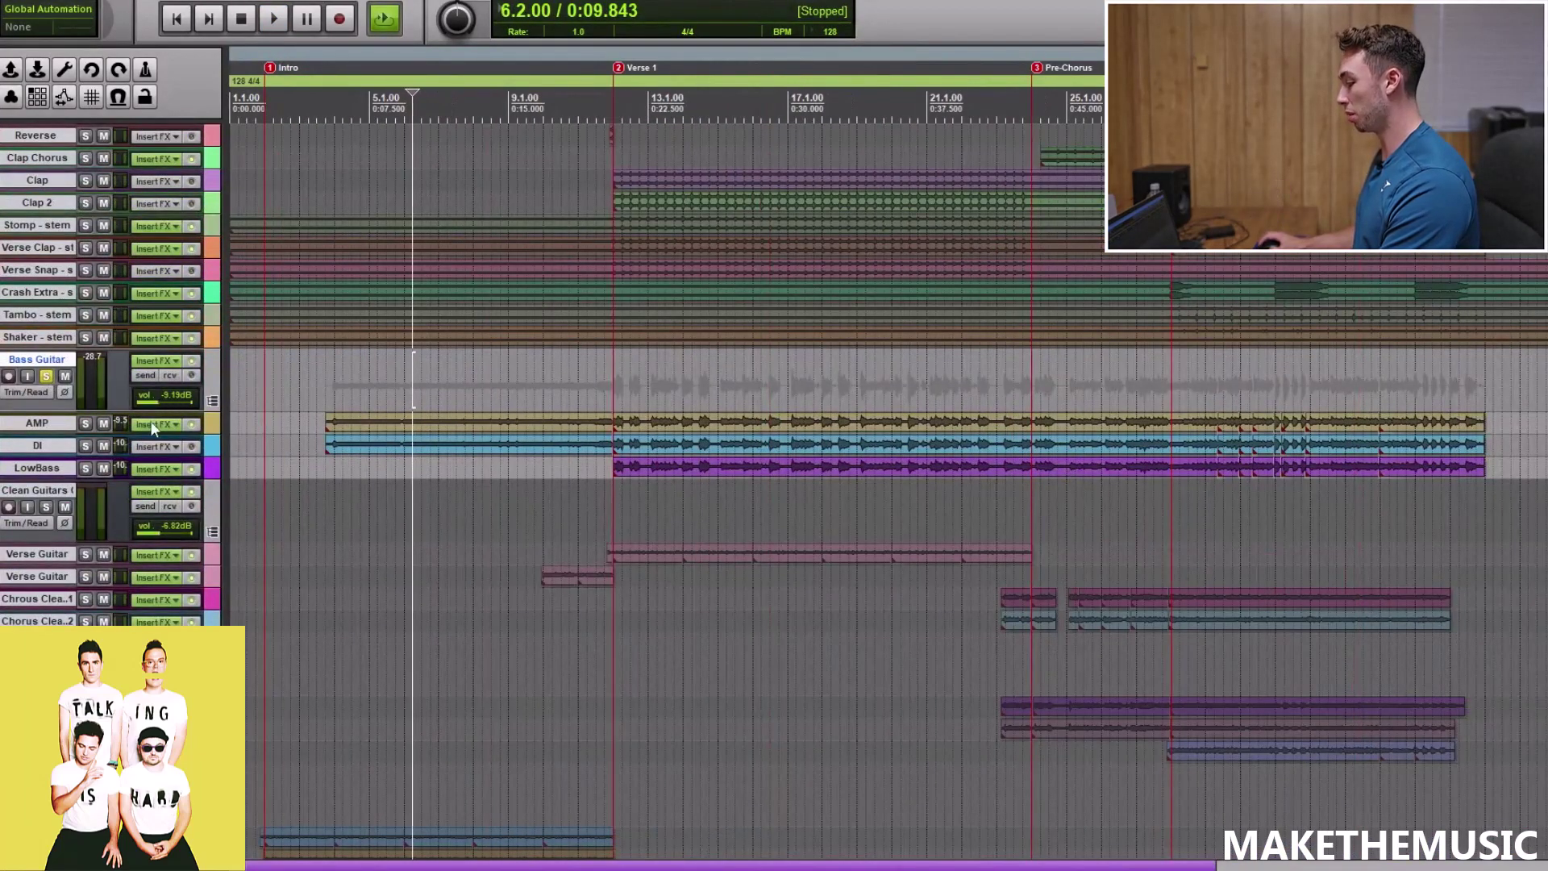
scroll(887, 483, up, 1)
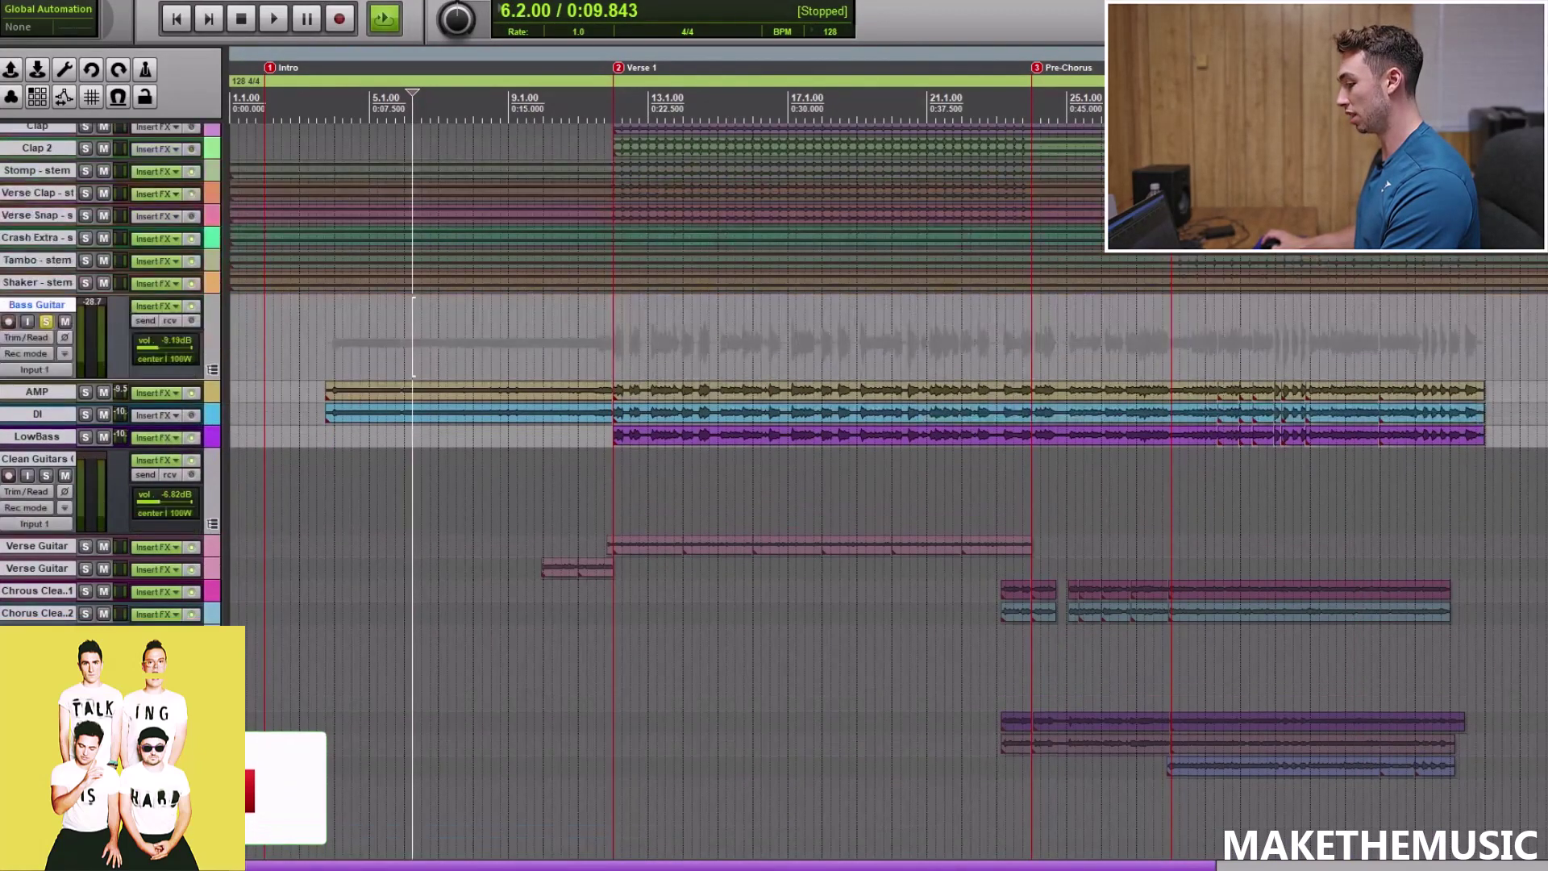
key(ctrl+Down)
click(571, 285)
key(space)
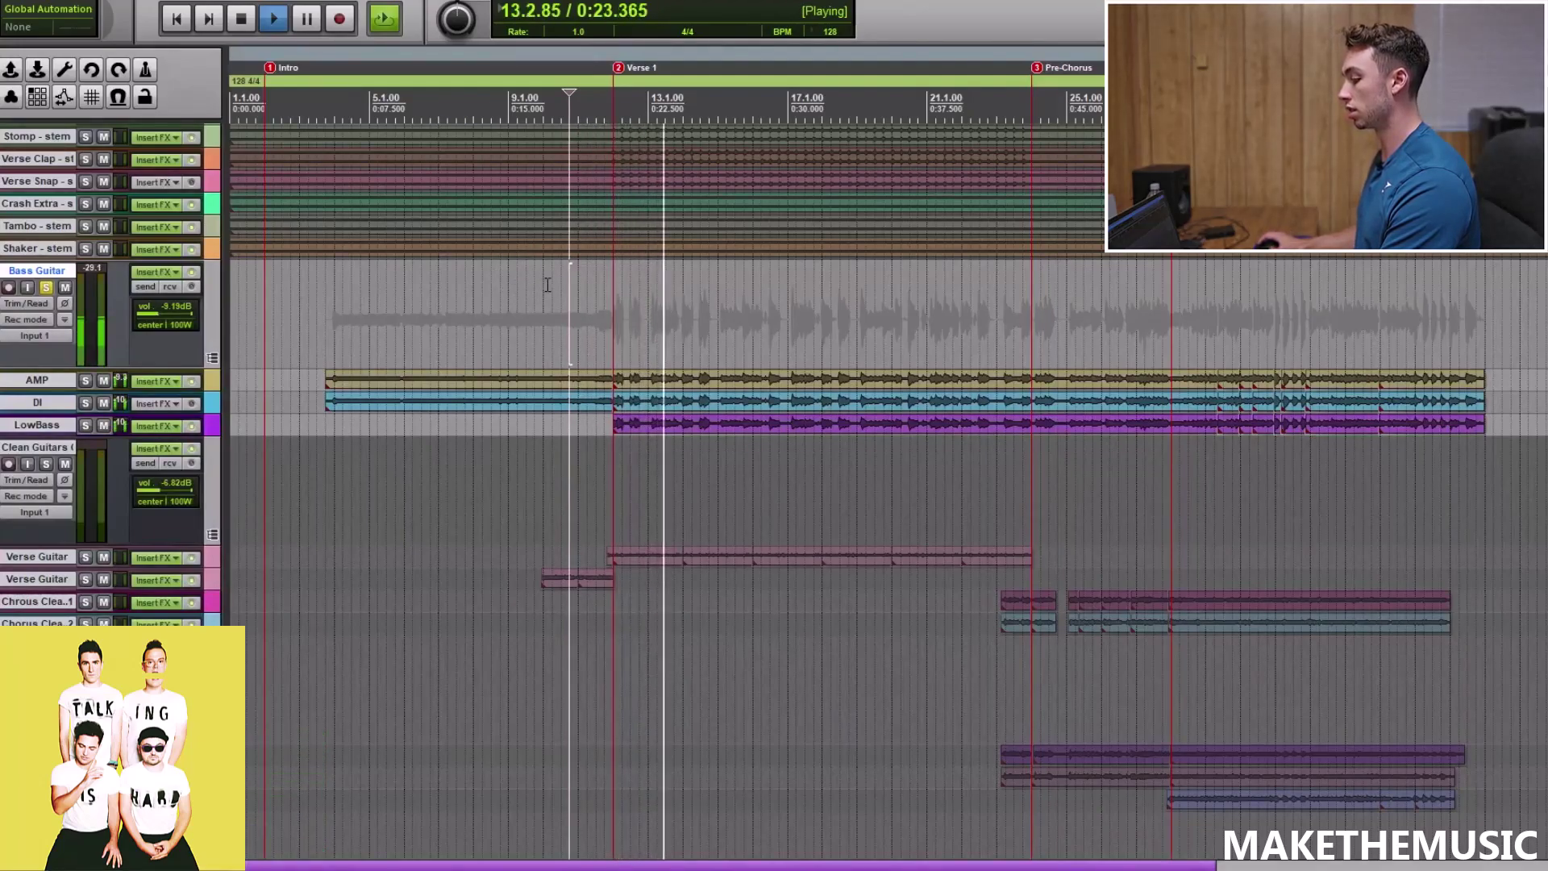
key(space)
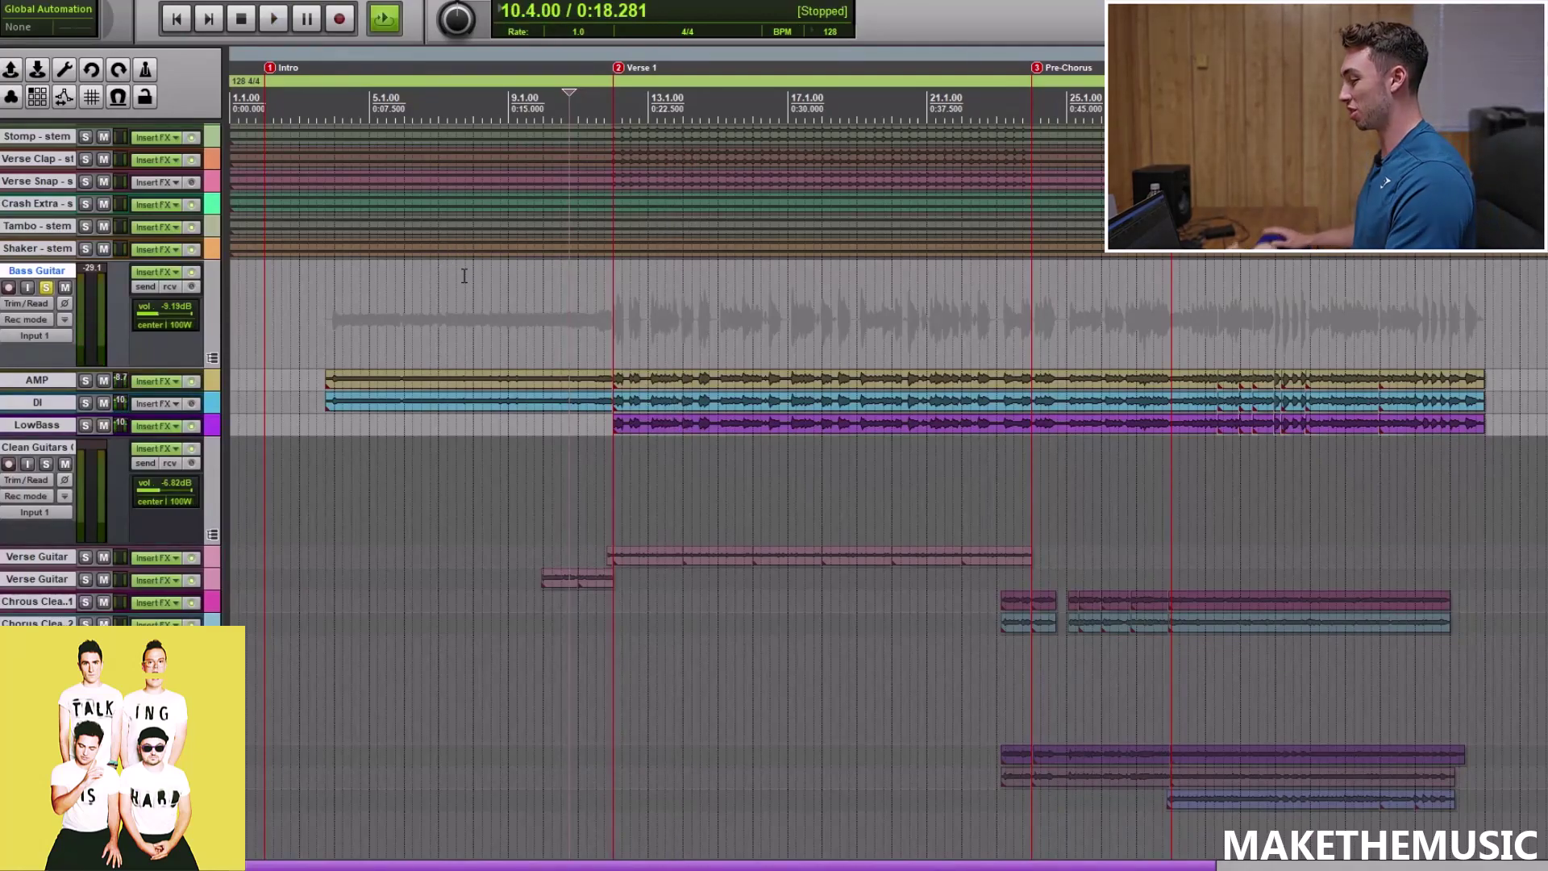
Inspect the Virtual Mix Rack on the Bass Guitar track while playing the soloed bass
click(168, 274)
click(89, 57)
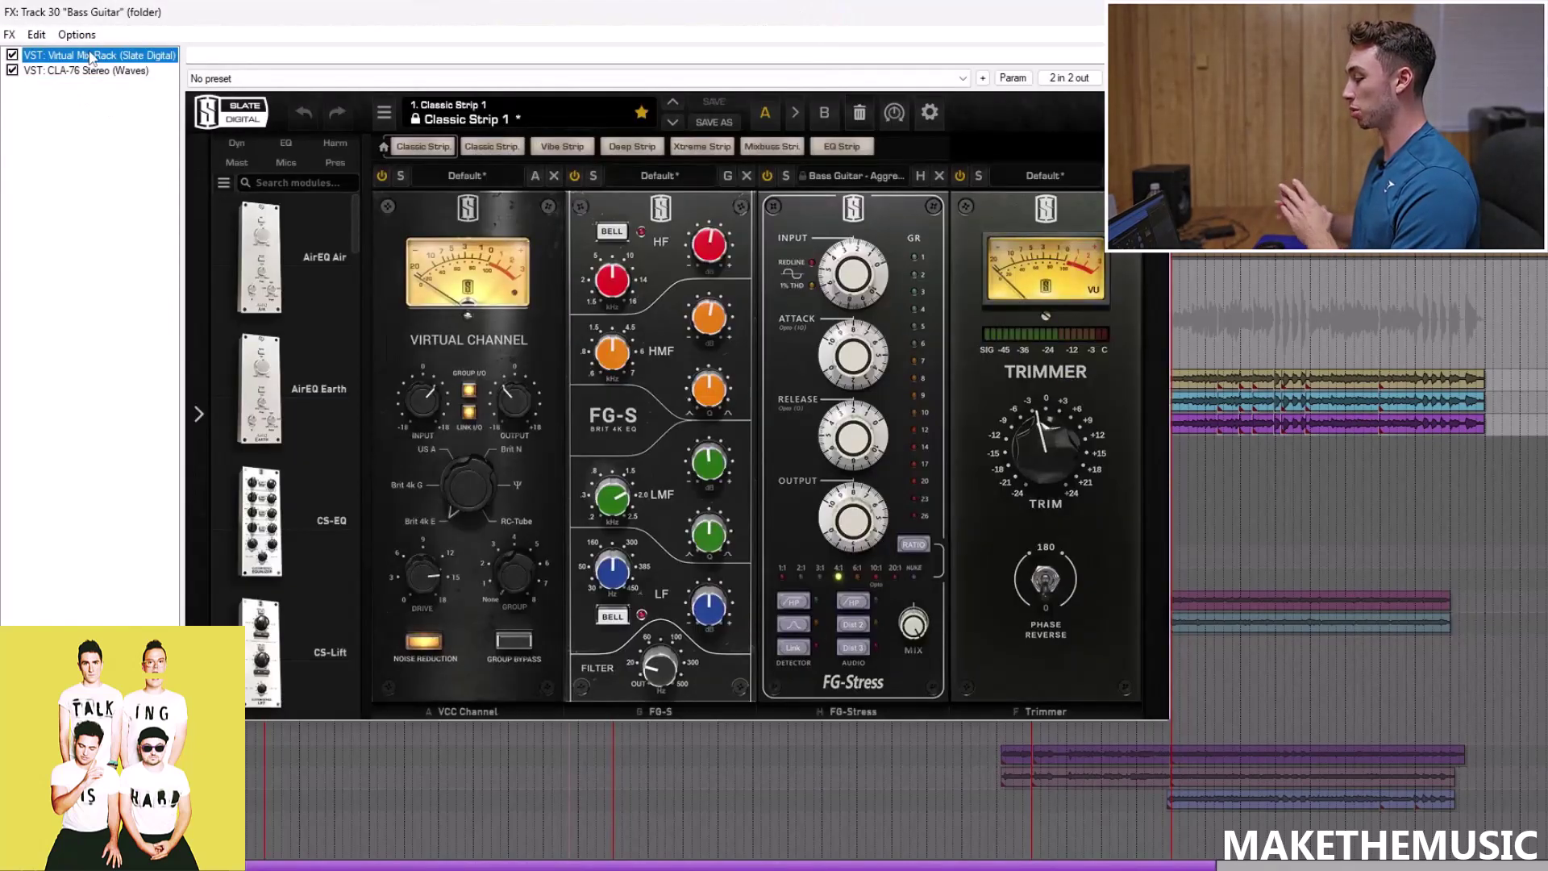
click(523, 316)
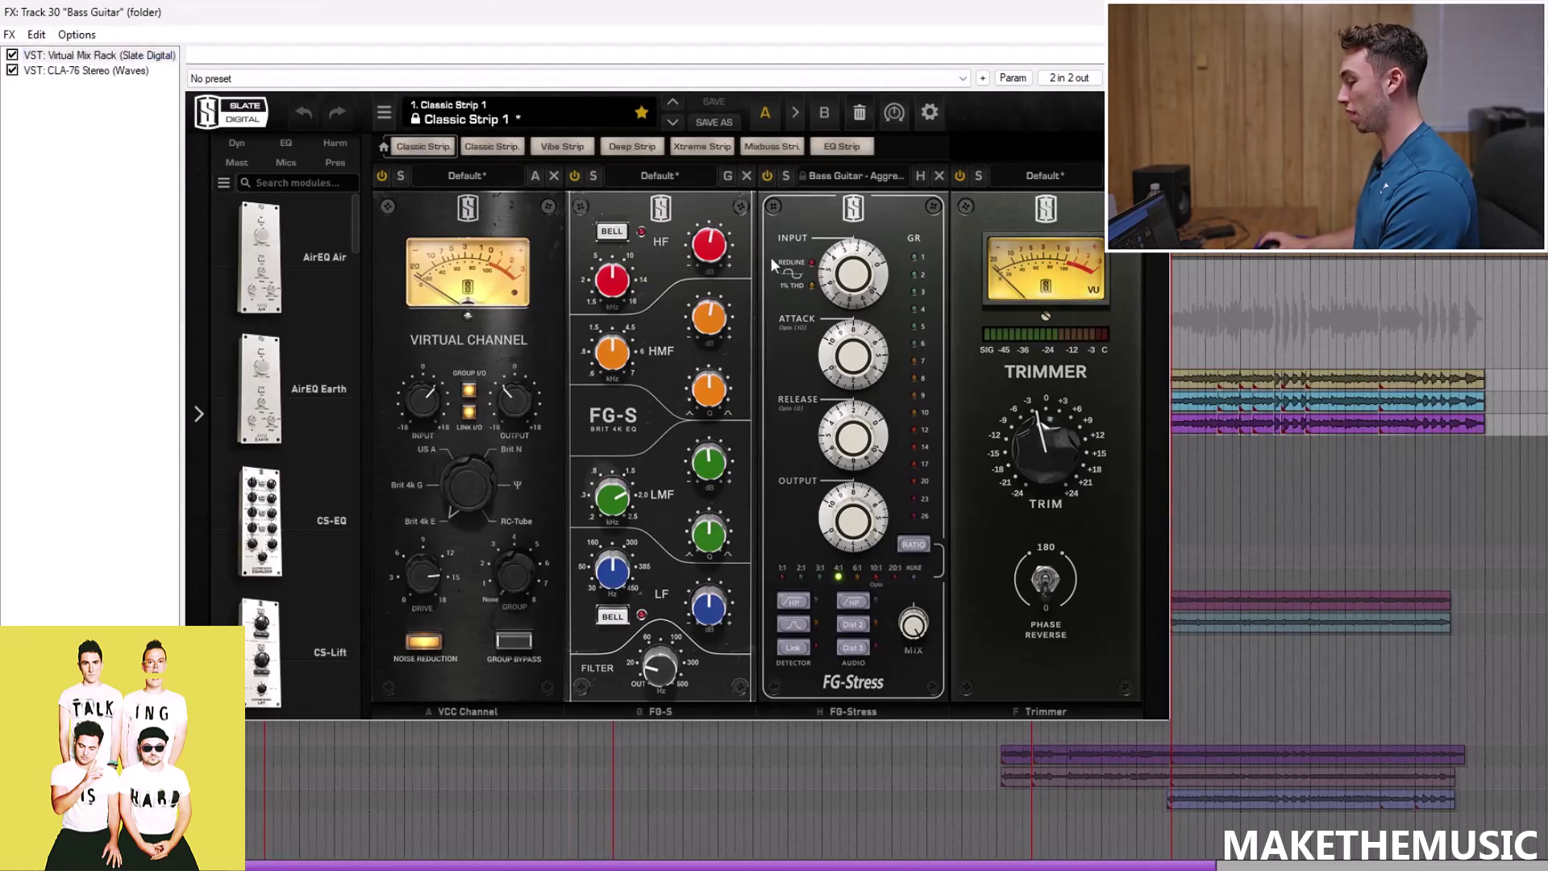
key(space)
mouse_move(723, 307)
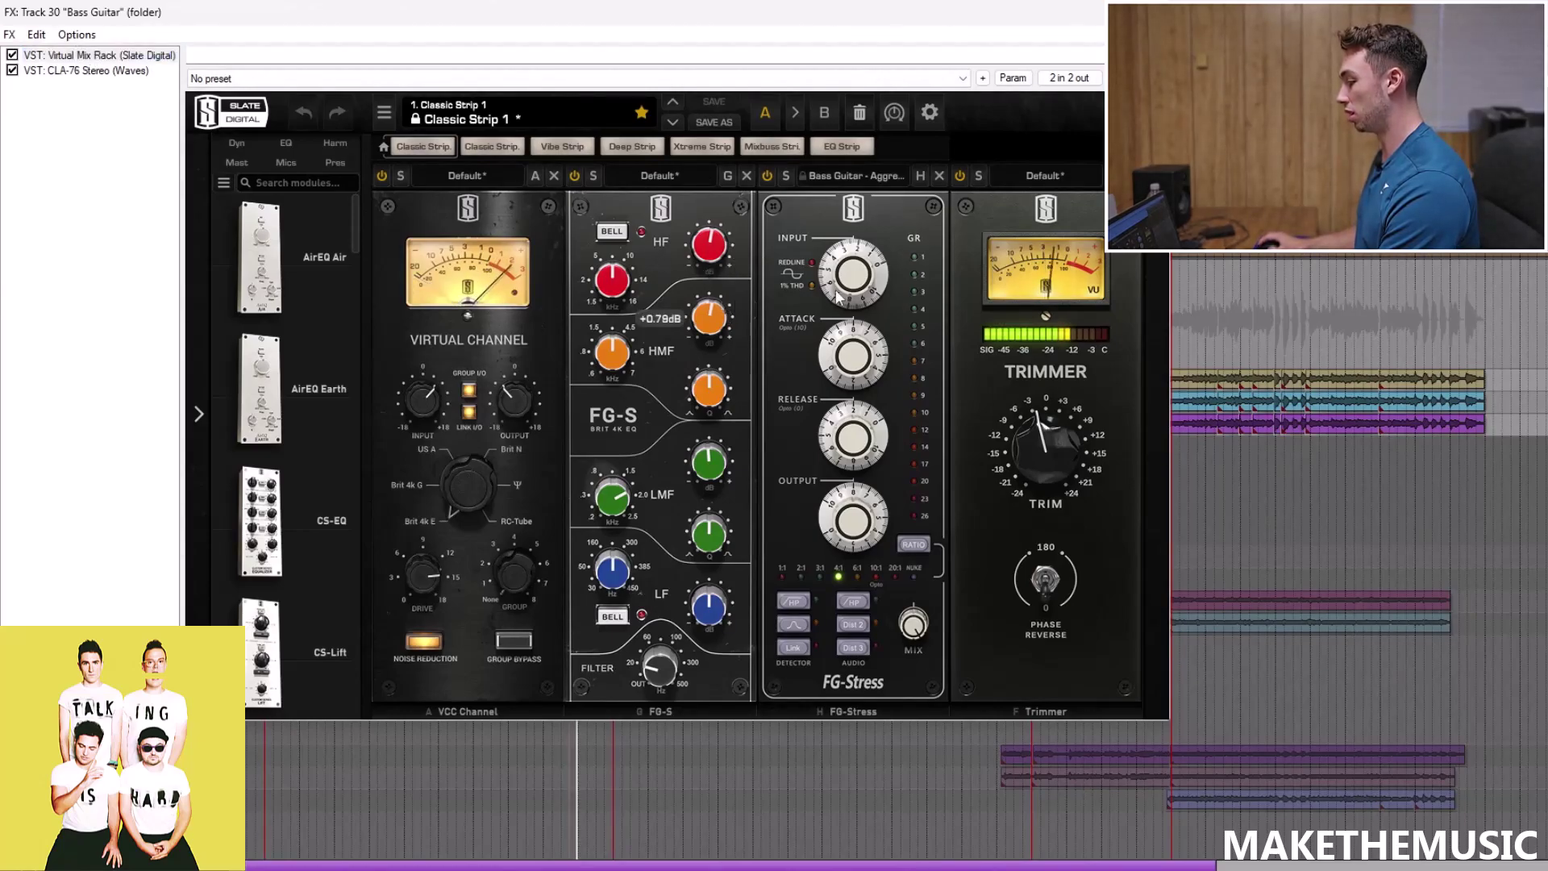
drag(881, 18, 800, 90)
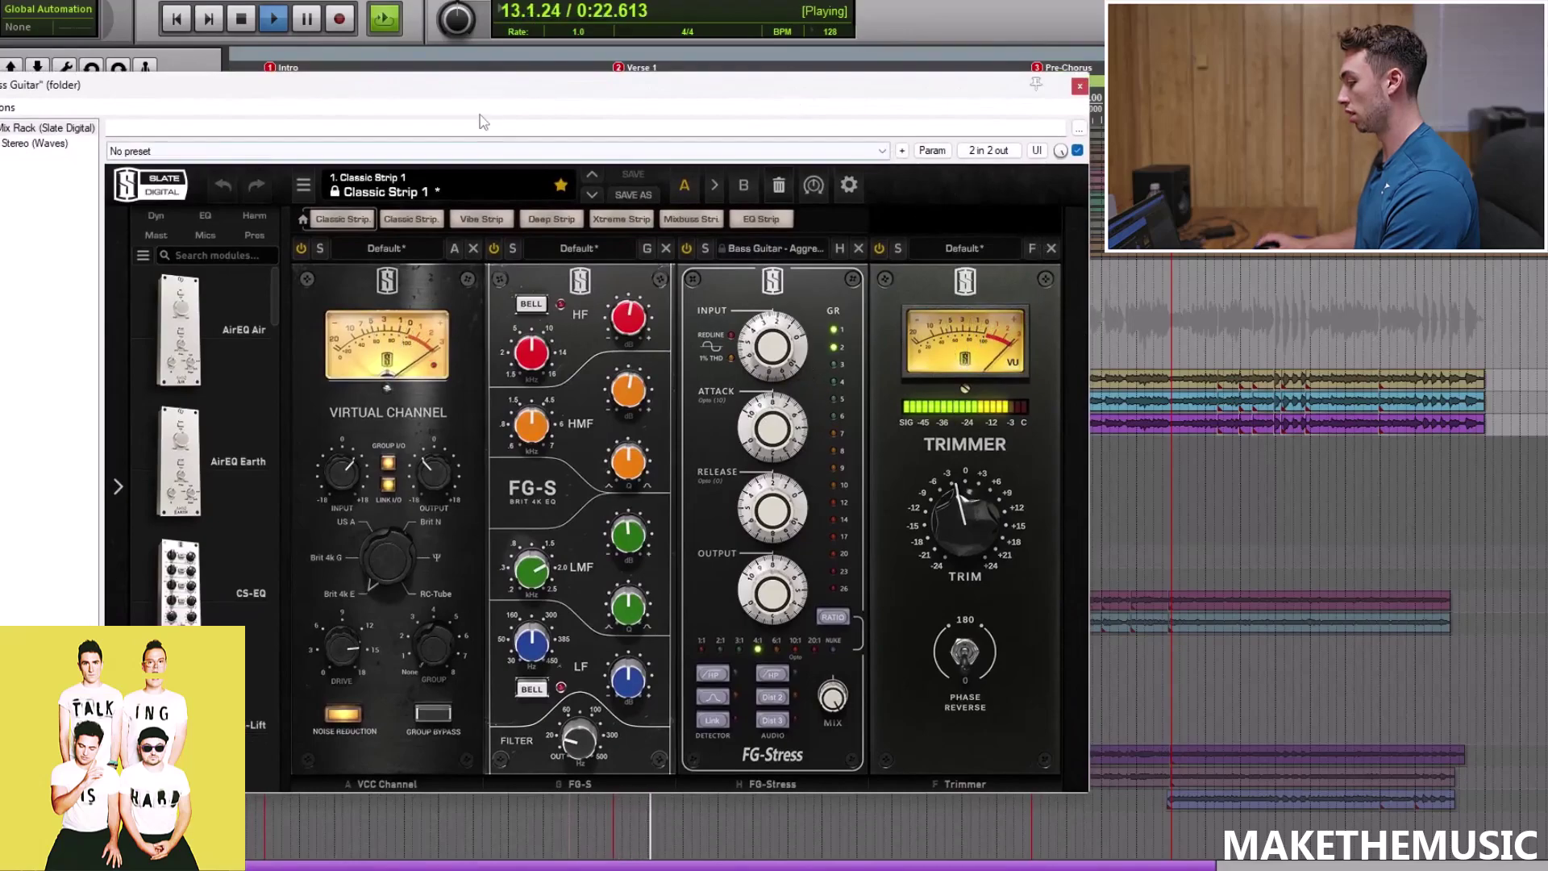
key(space)
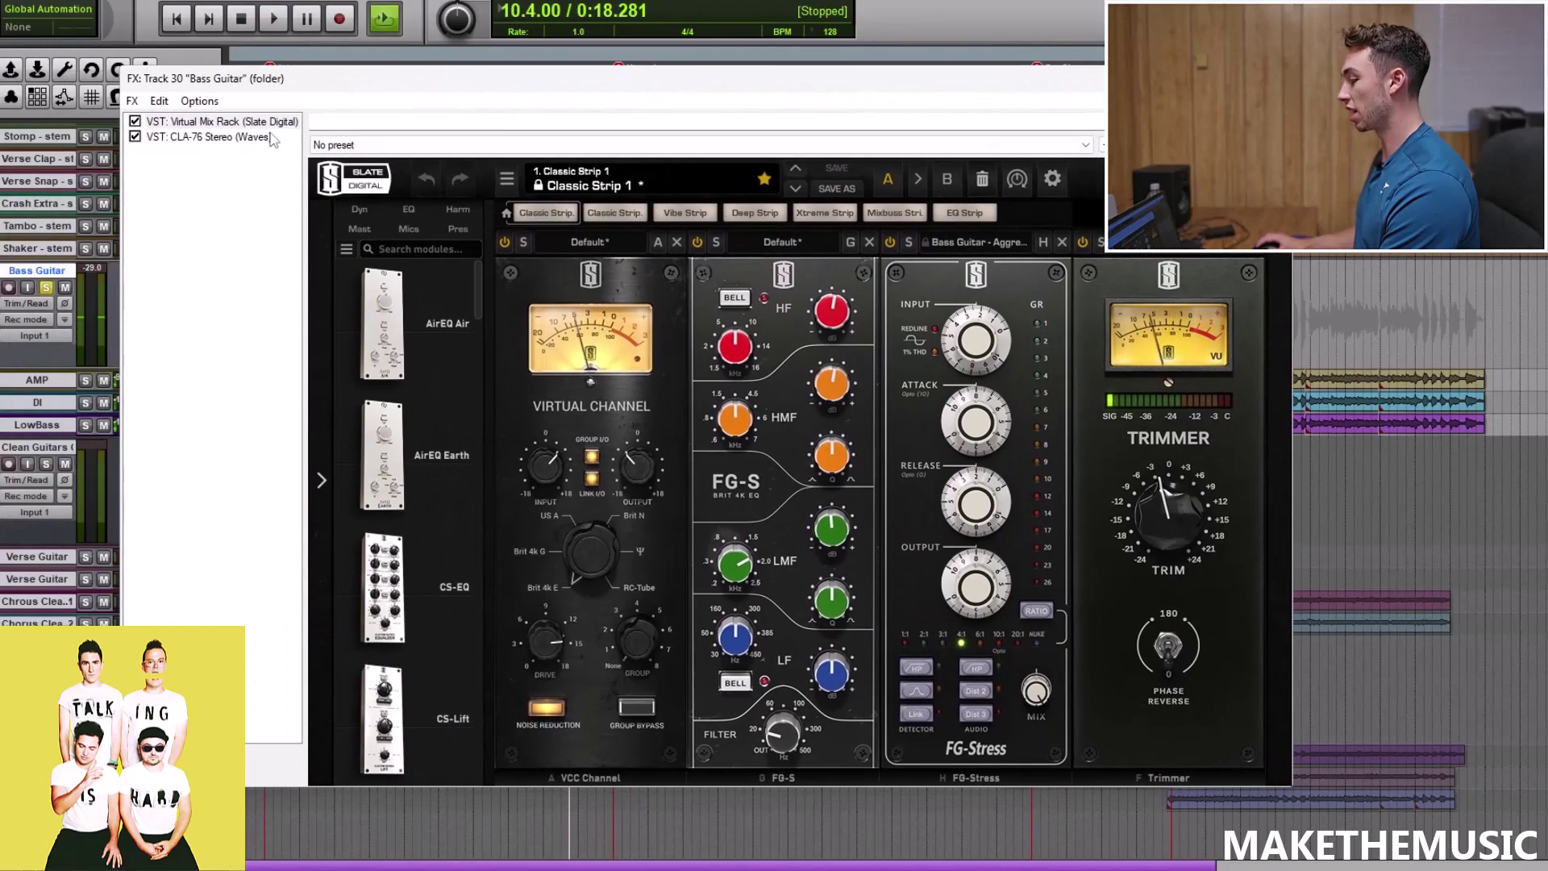
Inspect the CLA-76 Stereo compressor on the Bass Guitar track while playing from bar 12.3, and close the effects window
key(Down)
drag(493, 84, 657, 232)
click(634, 310)
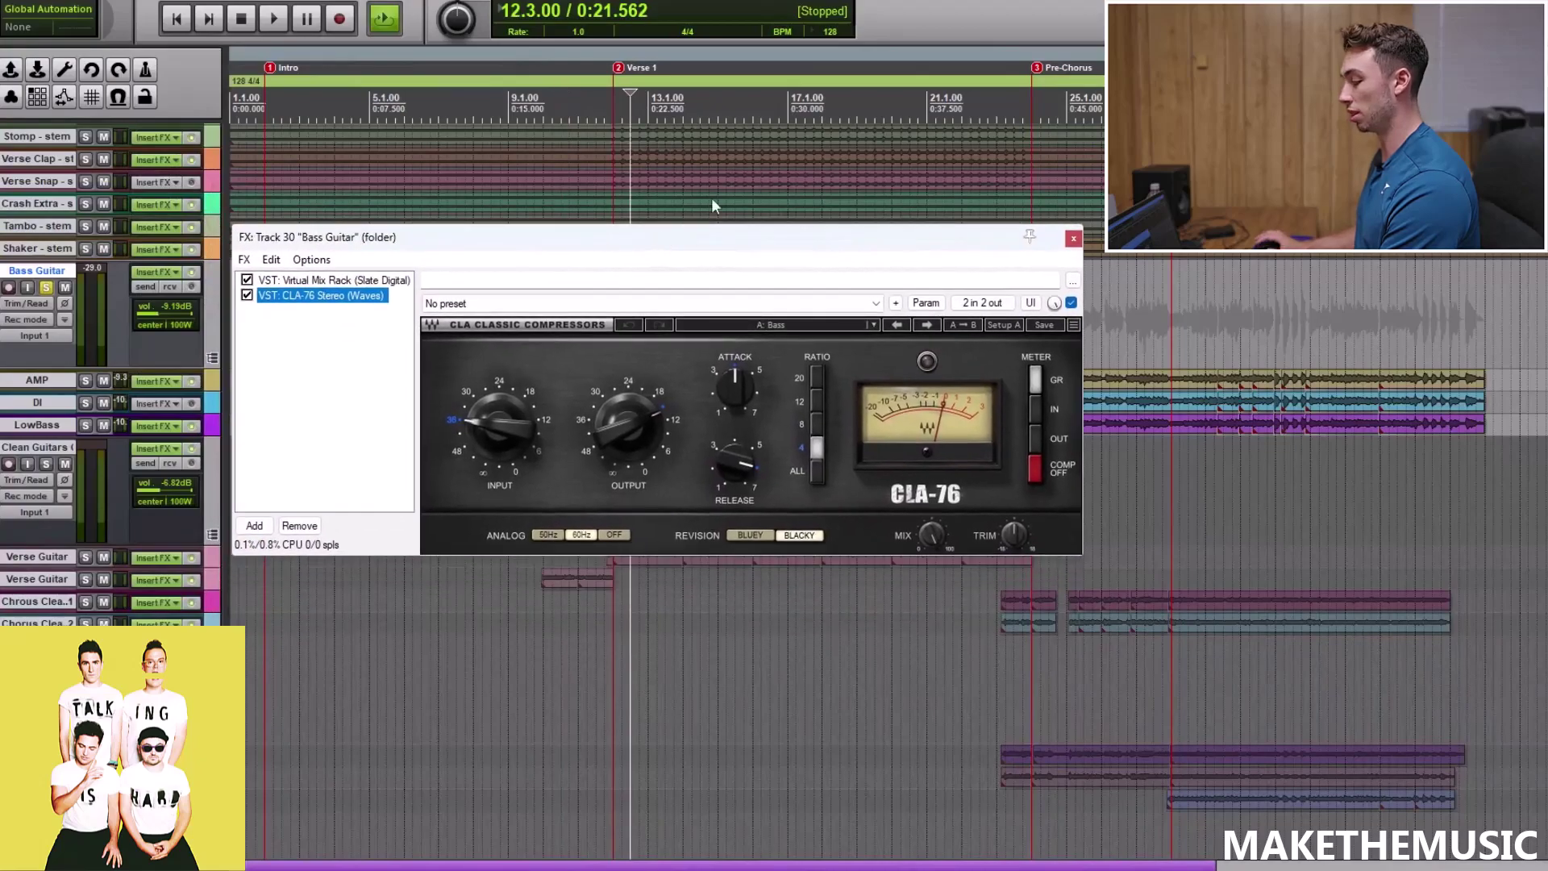
key(space)
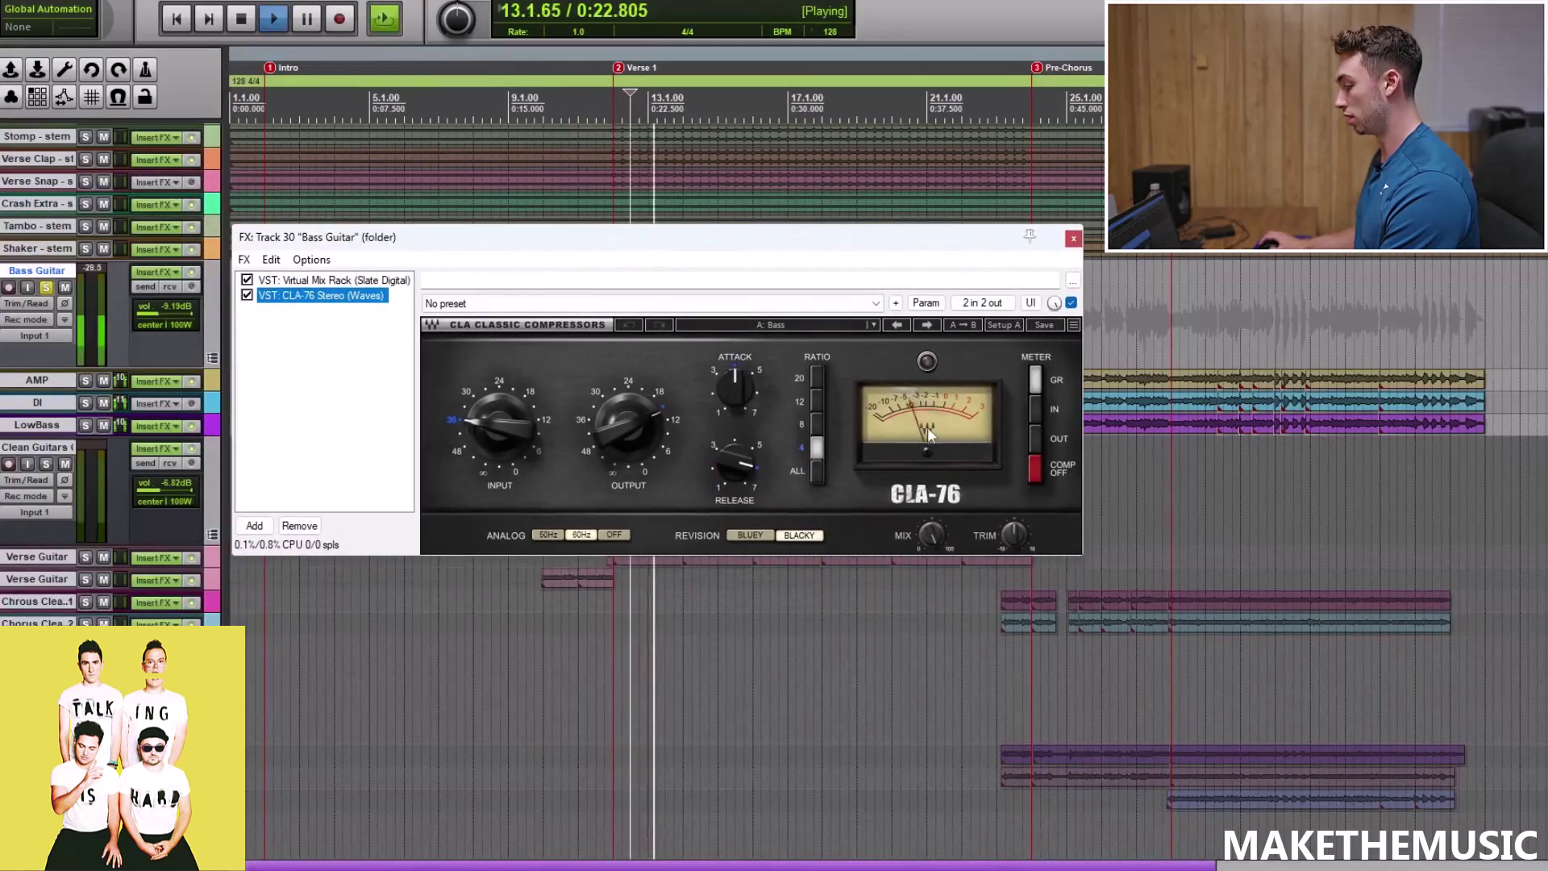
key(space)
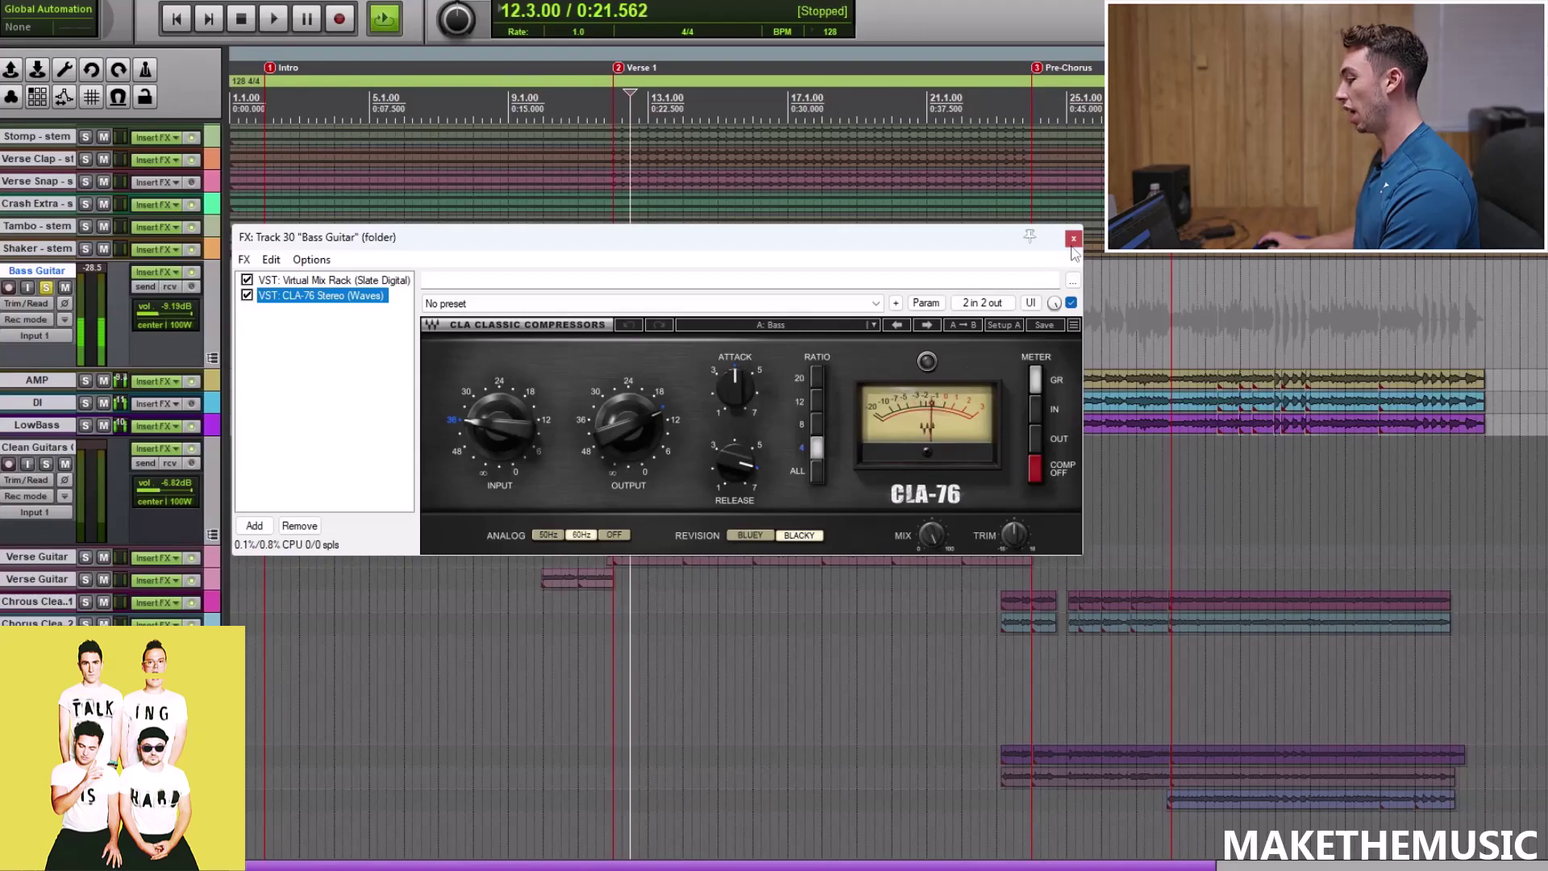
click(1074, 238)
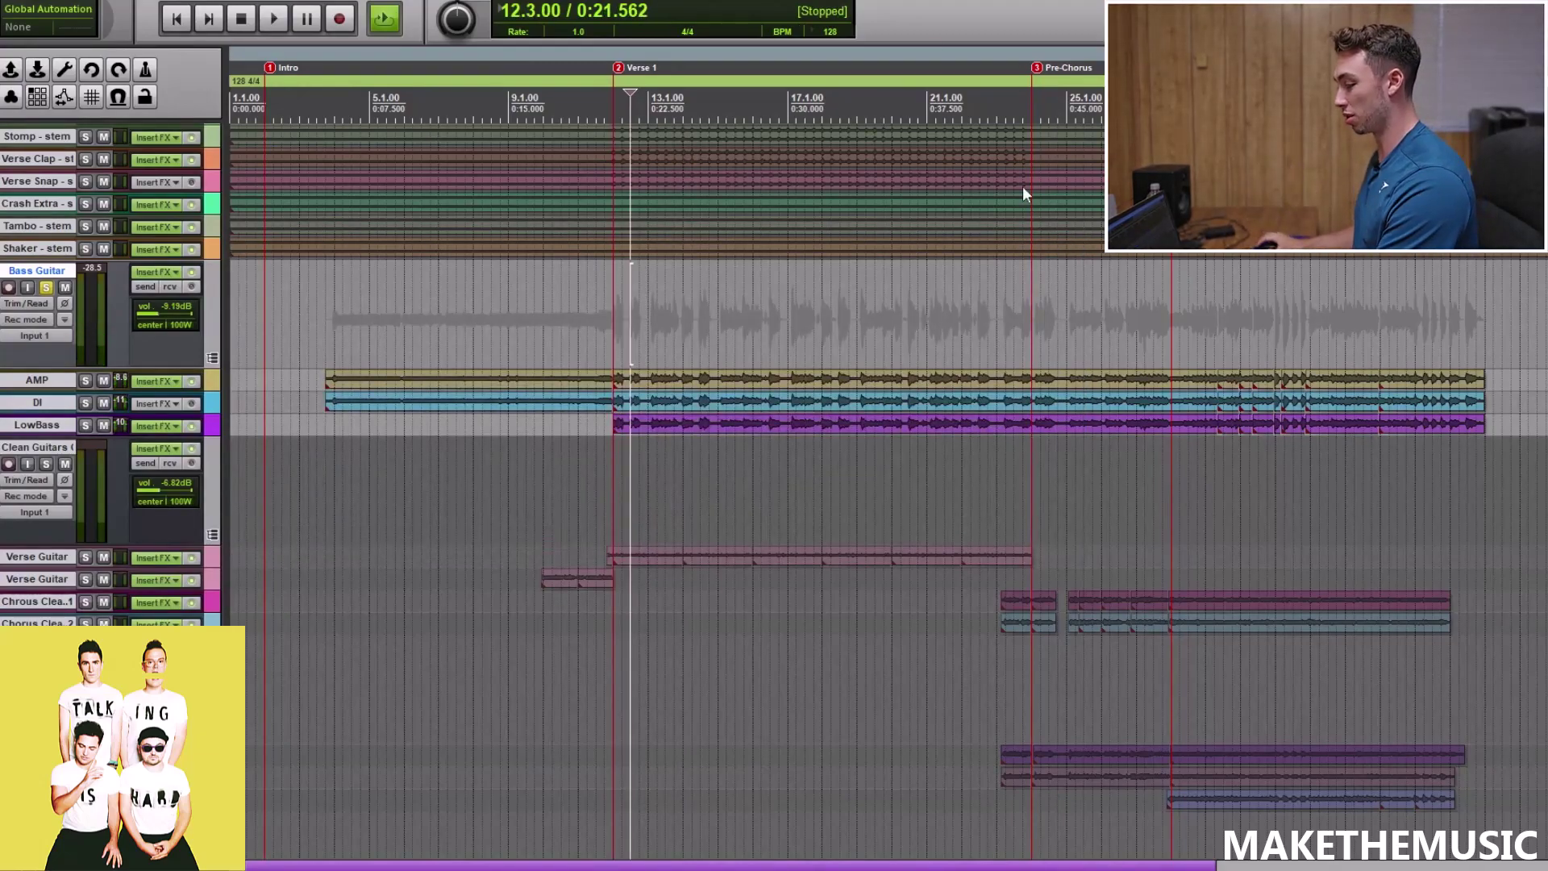
Open AmpliTube 5 on the AMP track and toggle its Overdrive pedal off and on while playing the soloed bass
click(47, 289)
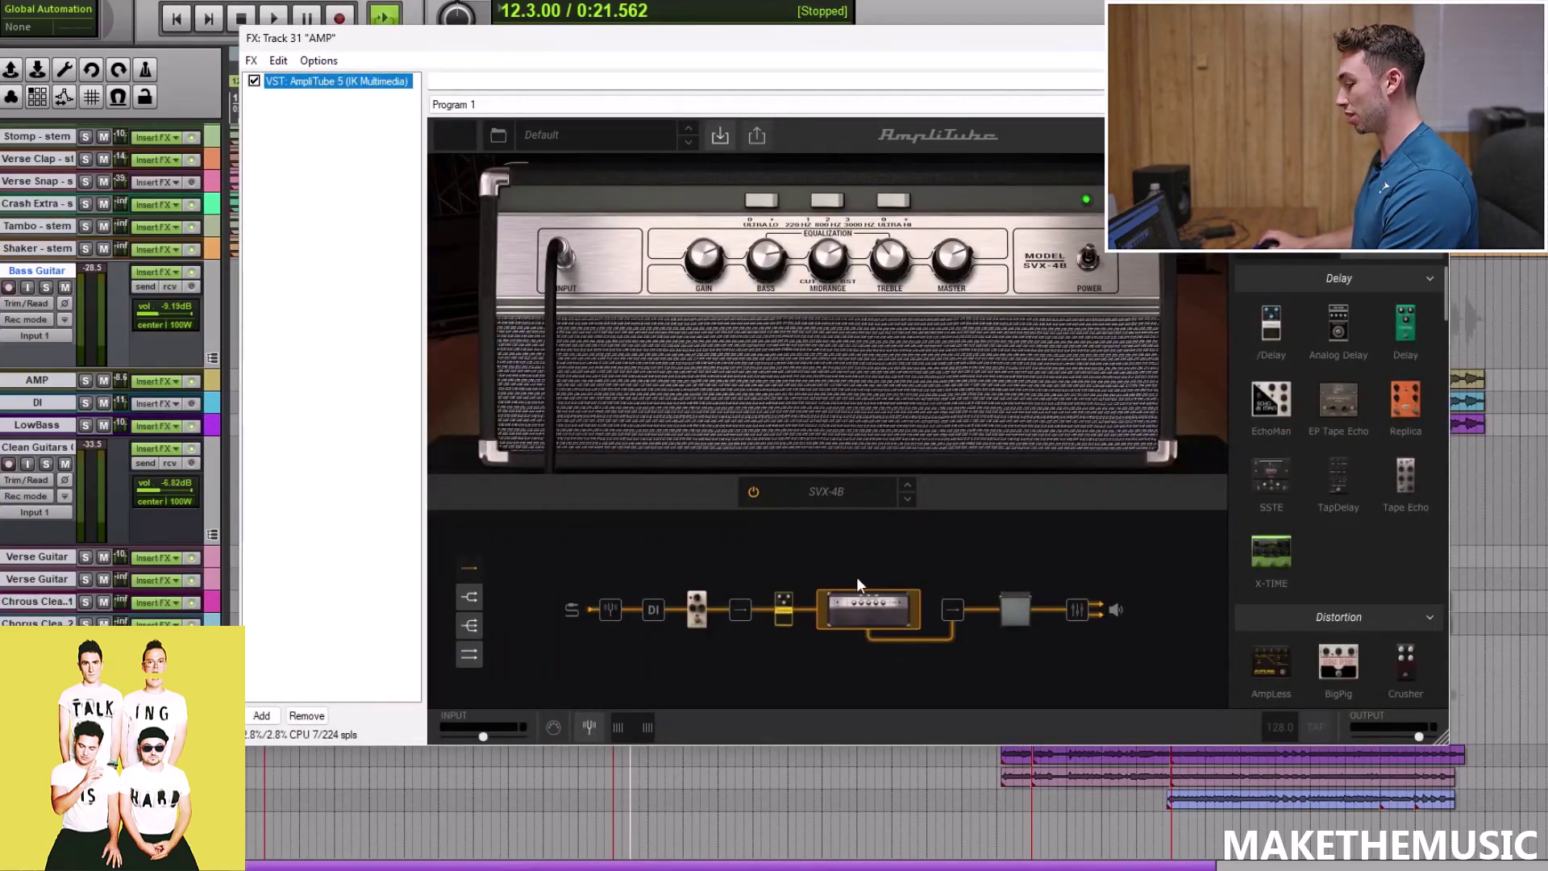
click(785, 614)
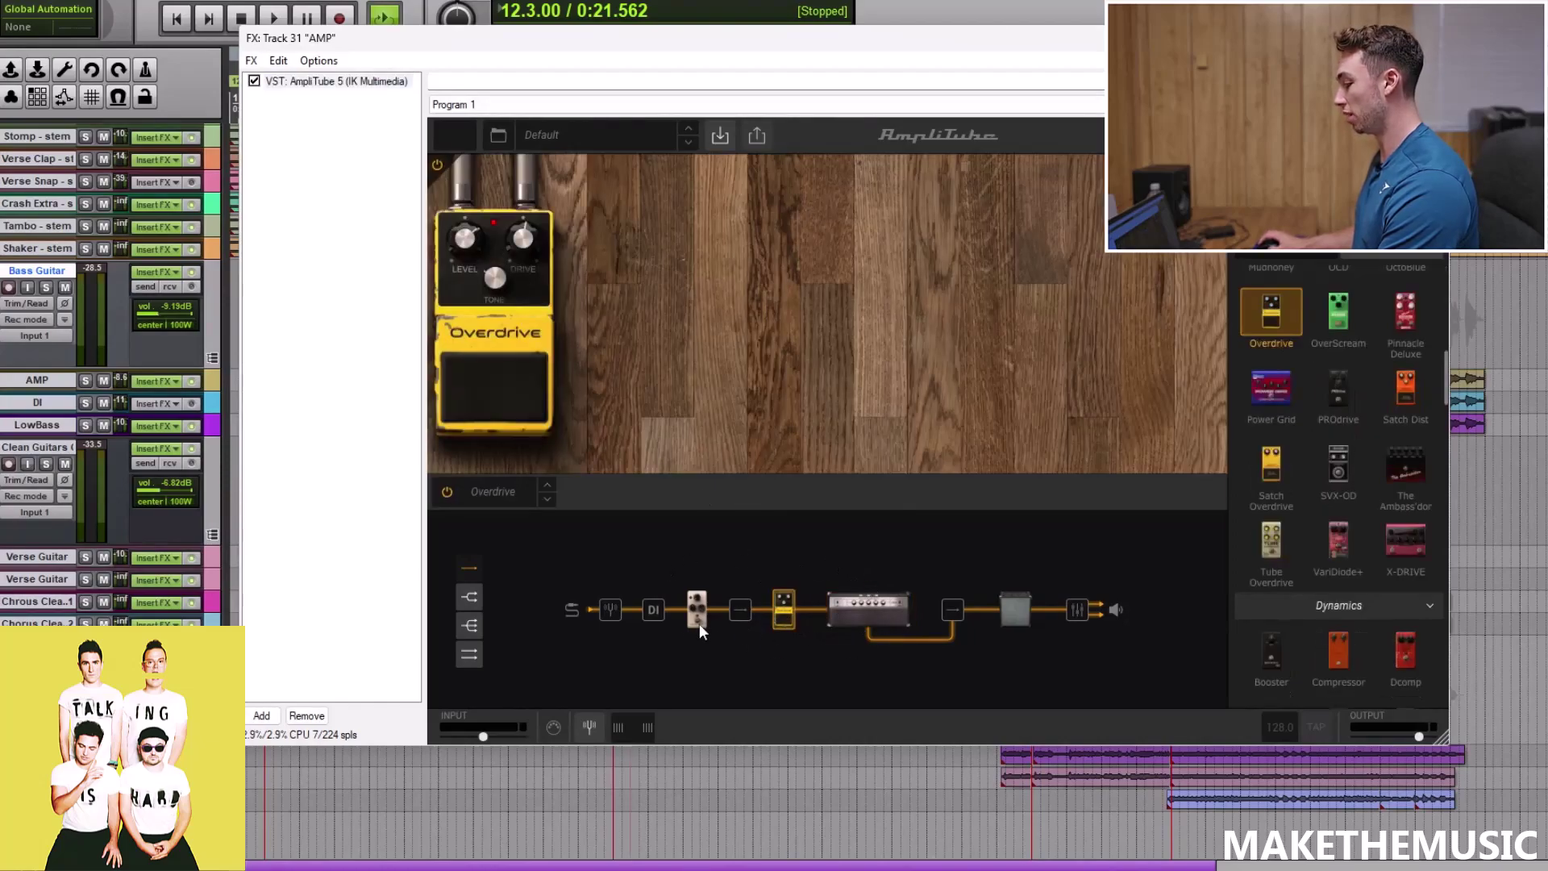
key(space)
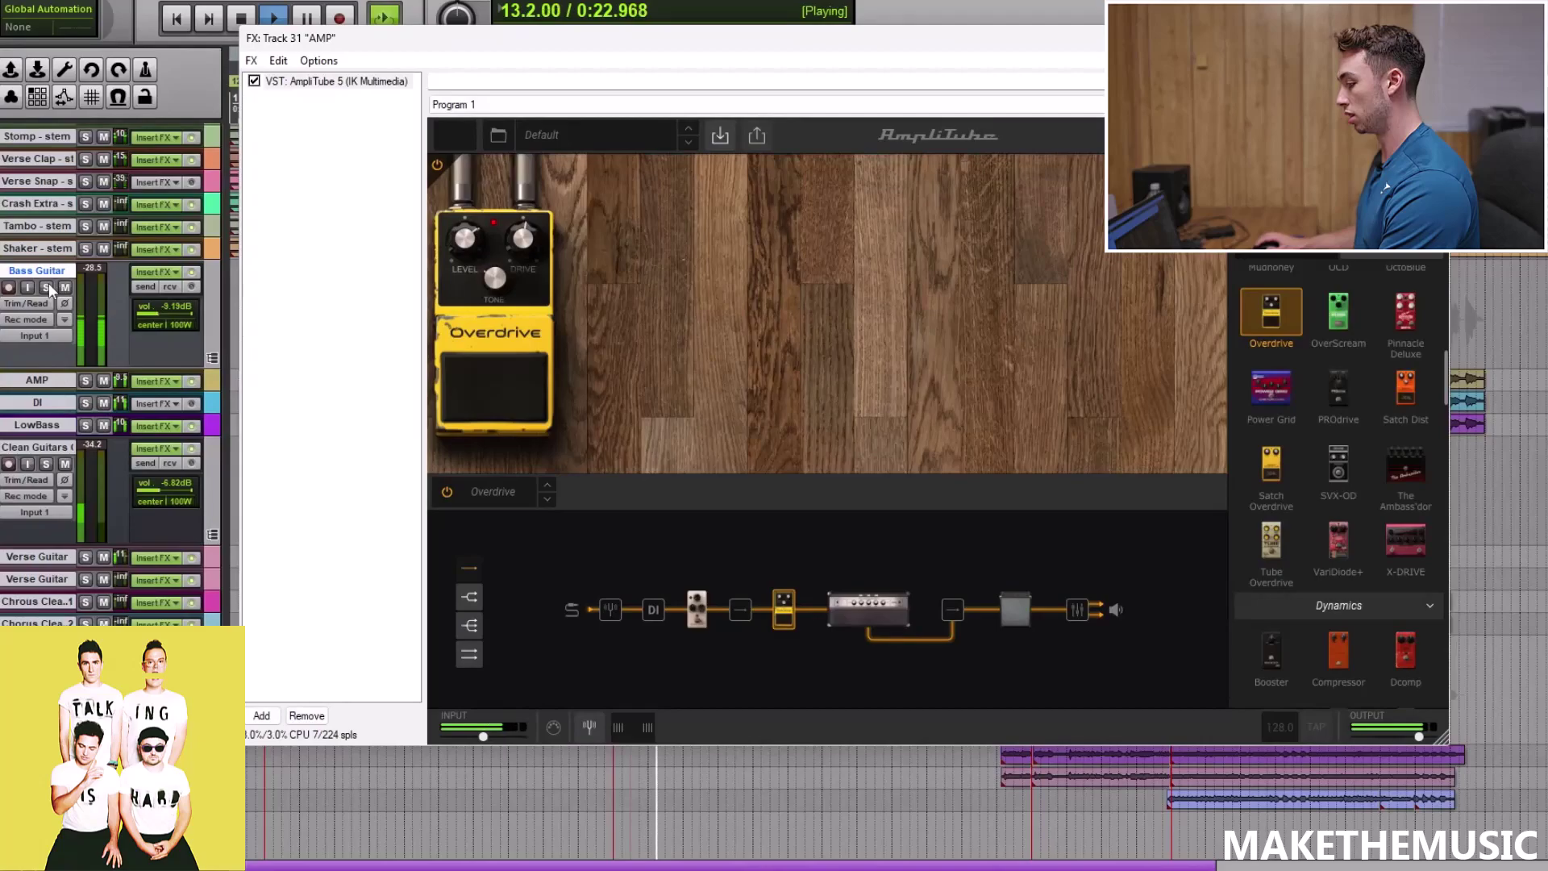
click(46, 287)
click(488, 372)
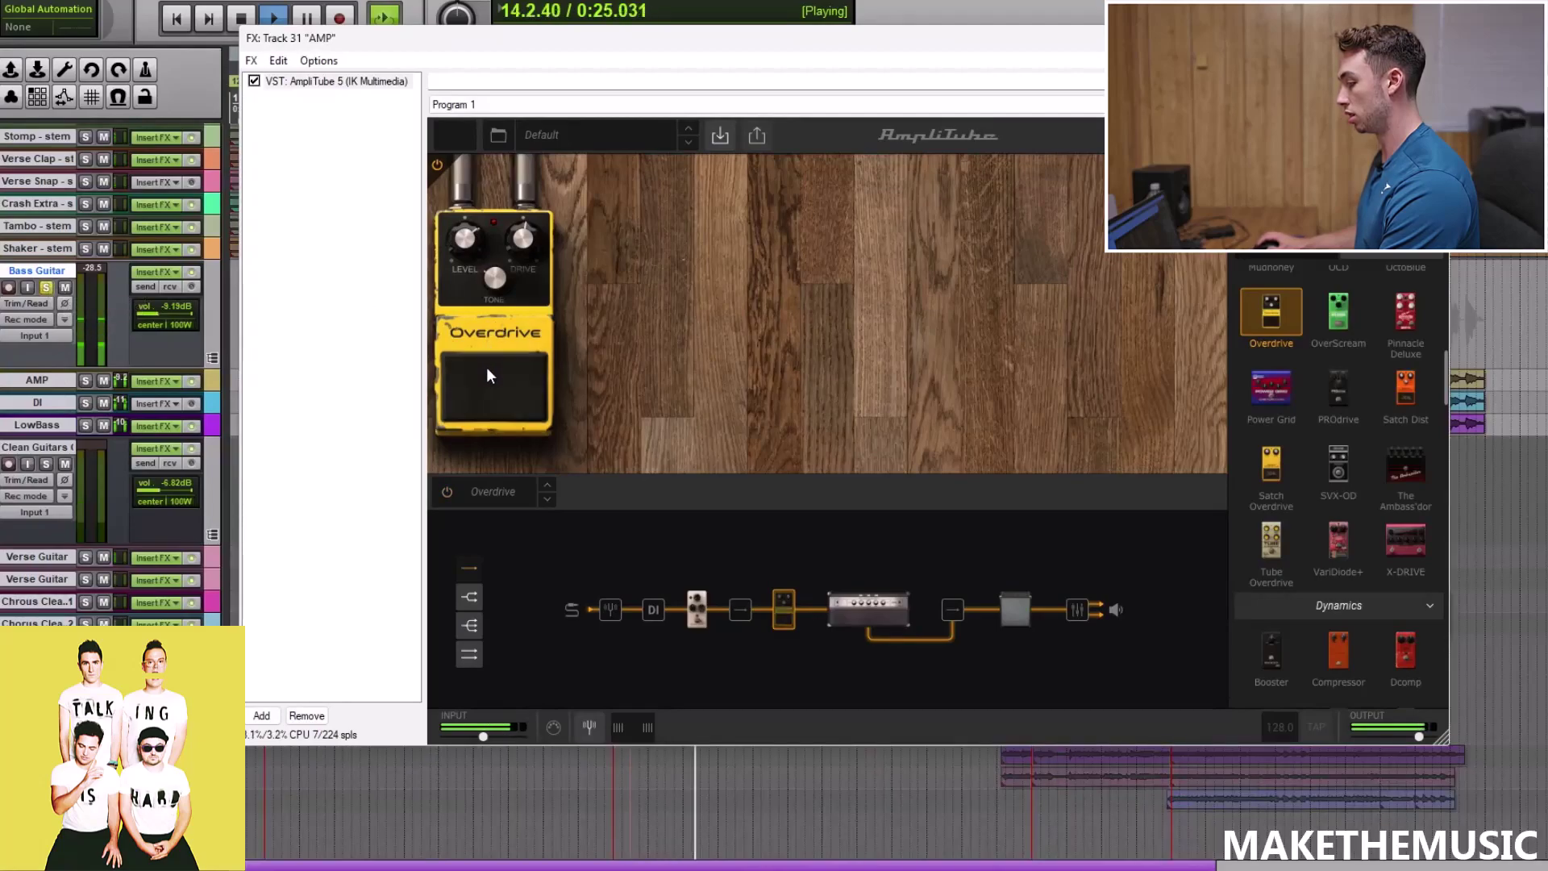
click(488, 375)
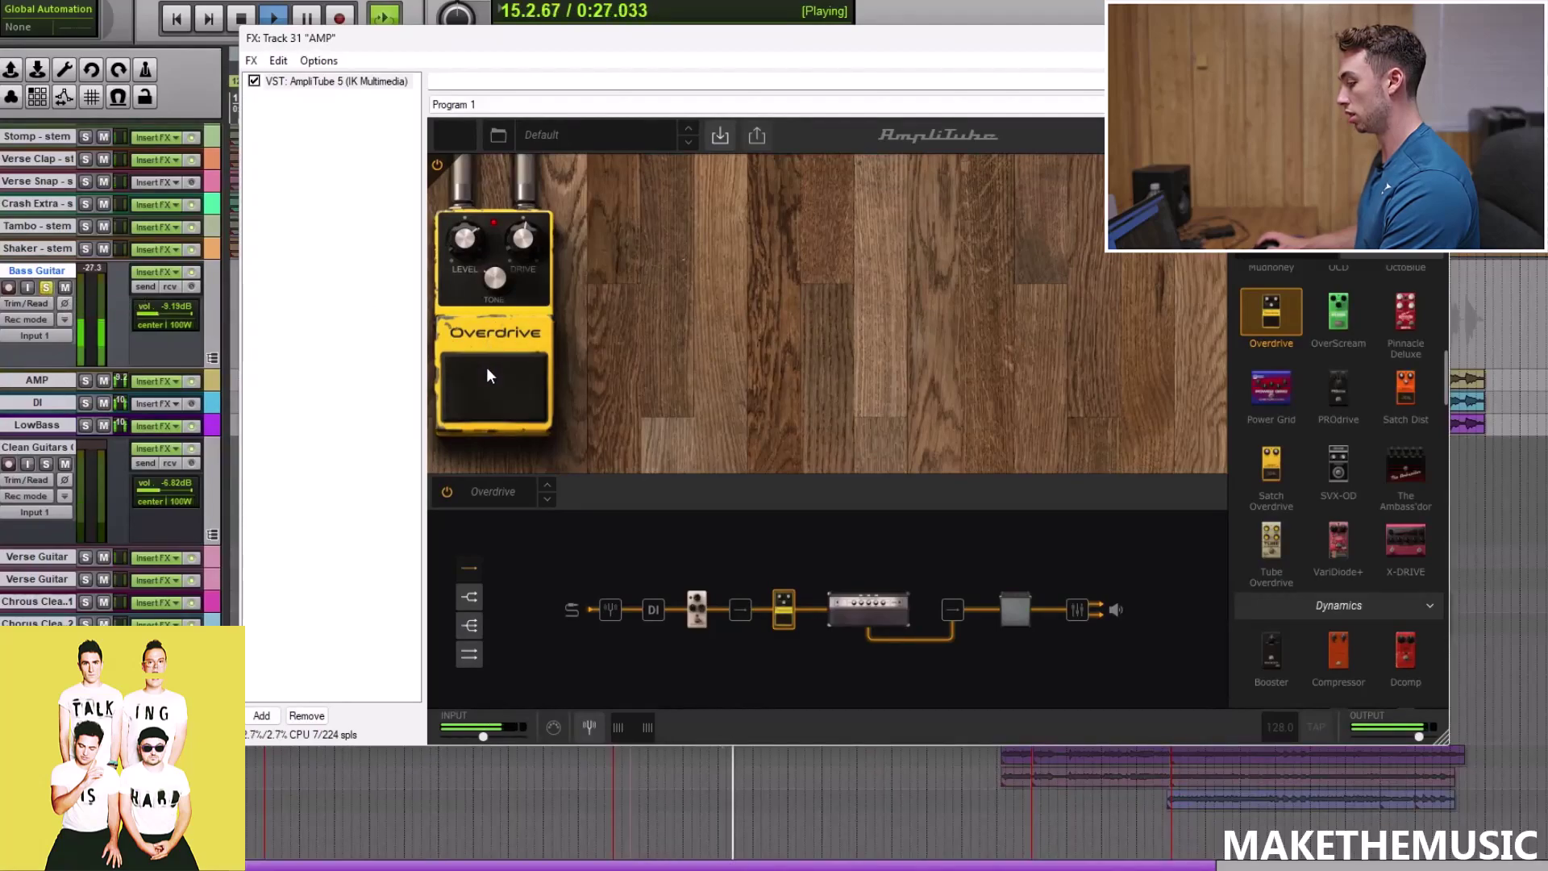
Inspect the SVX-4B amp and the SVX-212 AV cabinet in the AMP track's AmpliTube 5 chain, and close the effects window
click(869, 610)
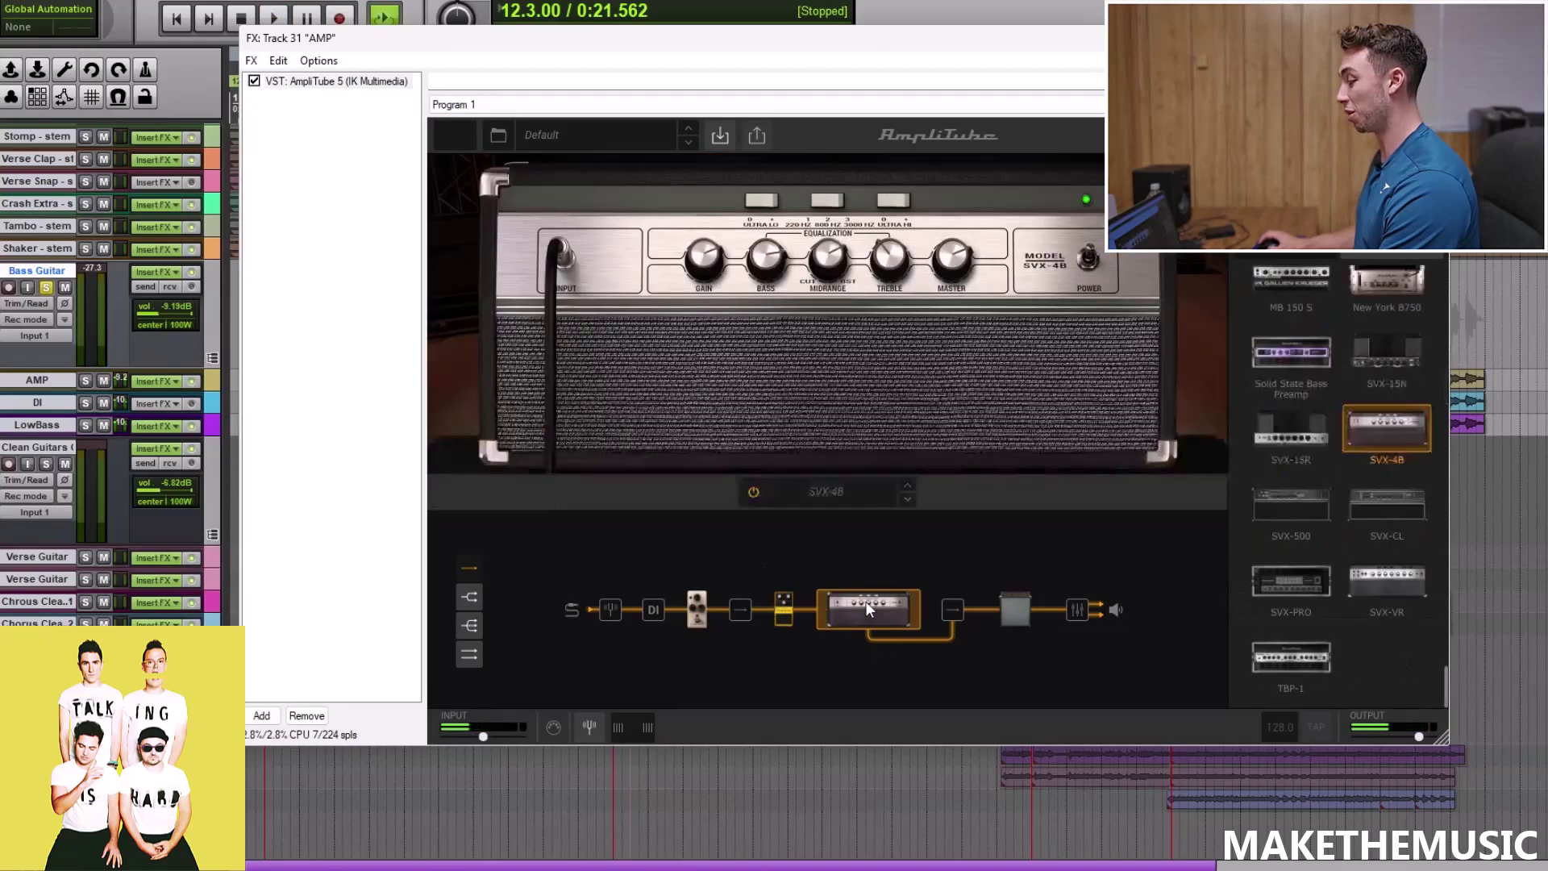
click(1013, 613)
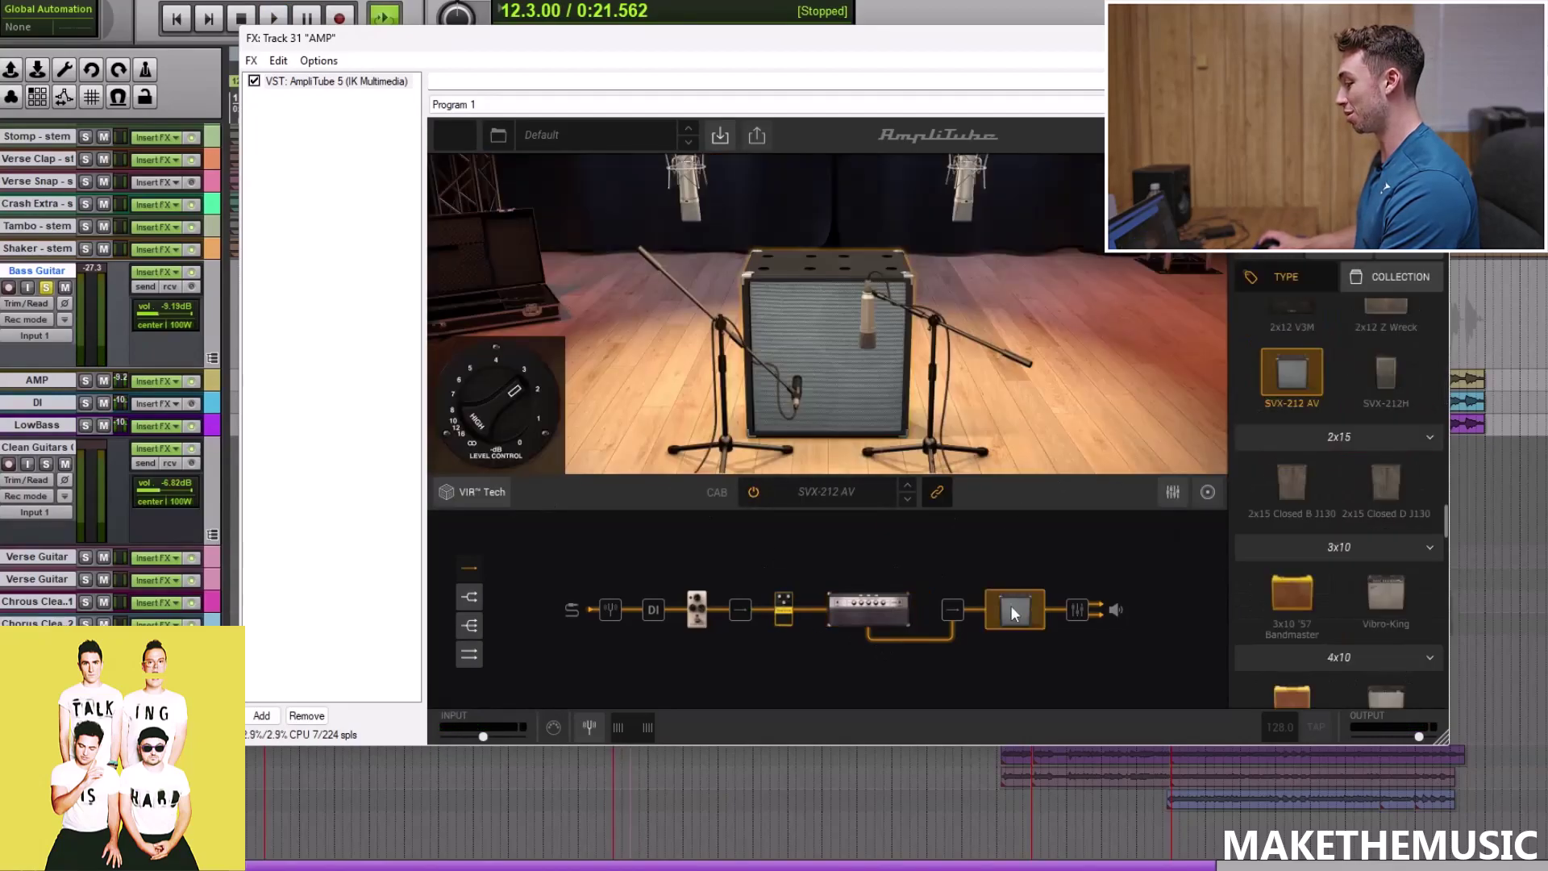
click(1430, 38)
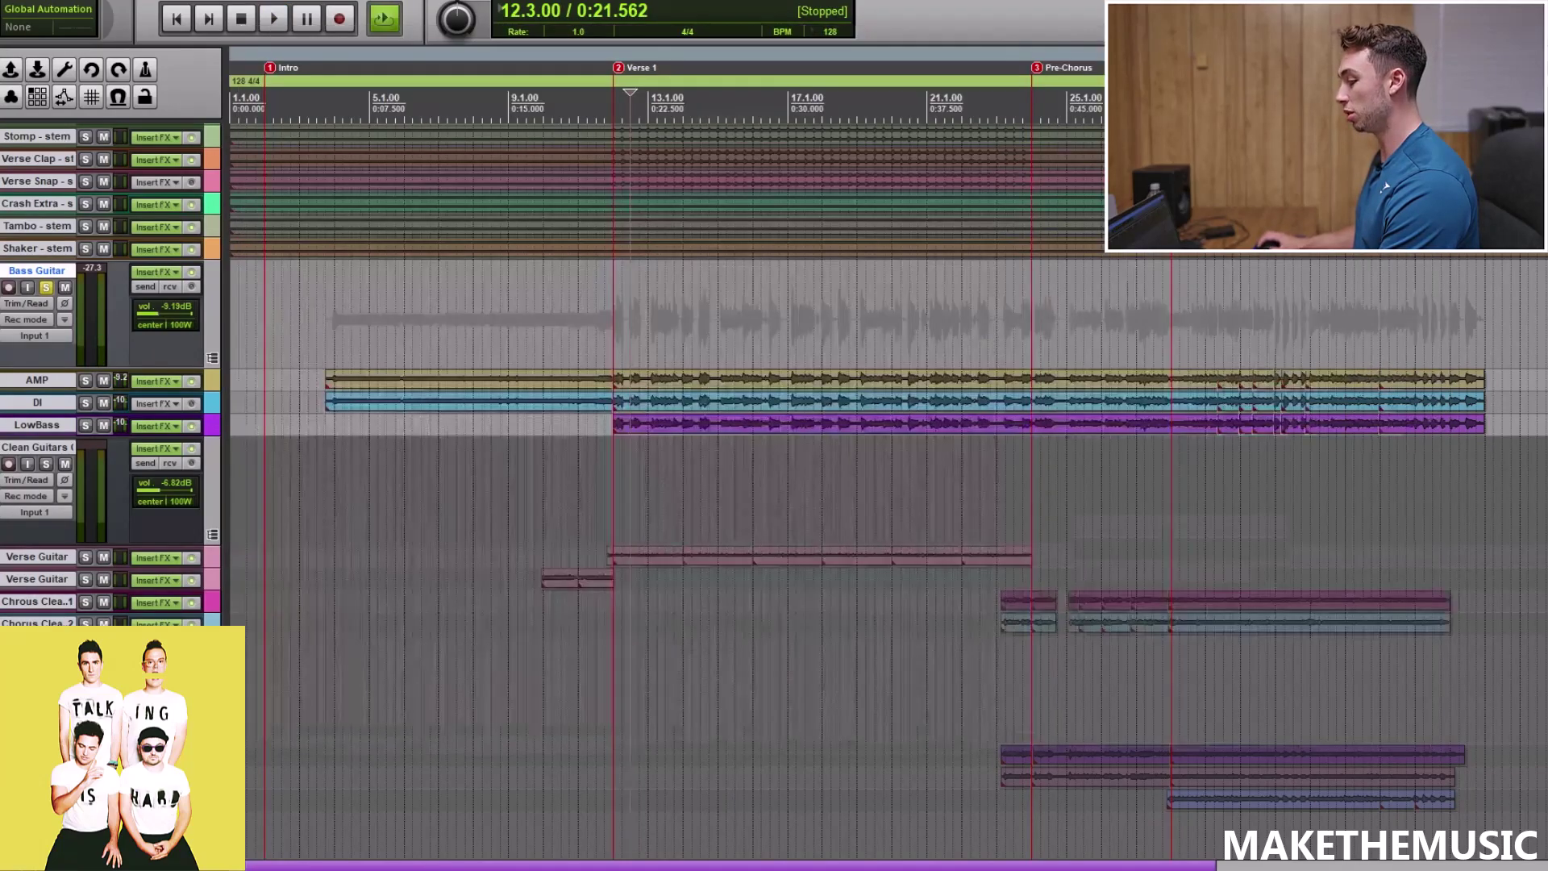
Inspect the ReaEQ, Virtual Mix Rack and L1 limiter on the LowBass track, and close the effects window
click(158, 428)
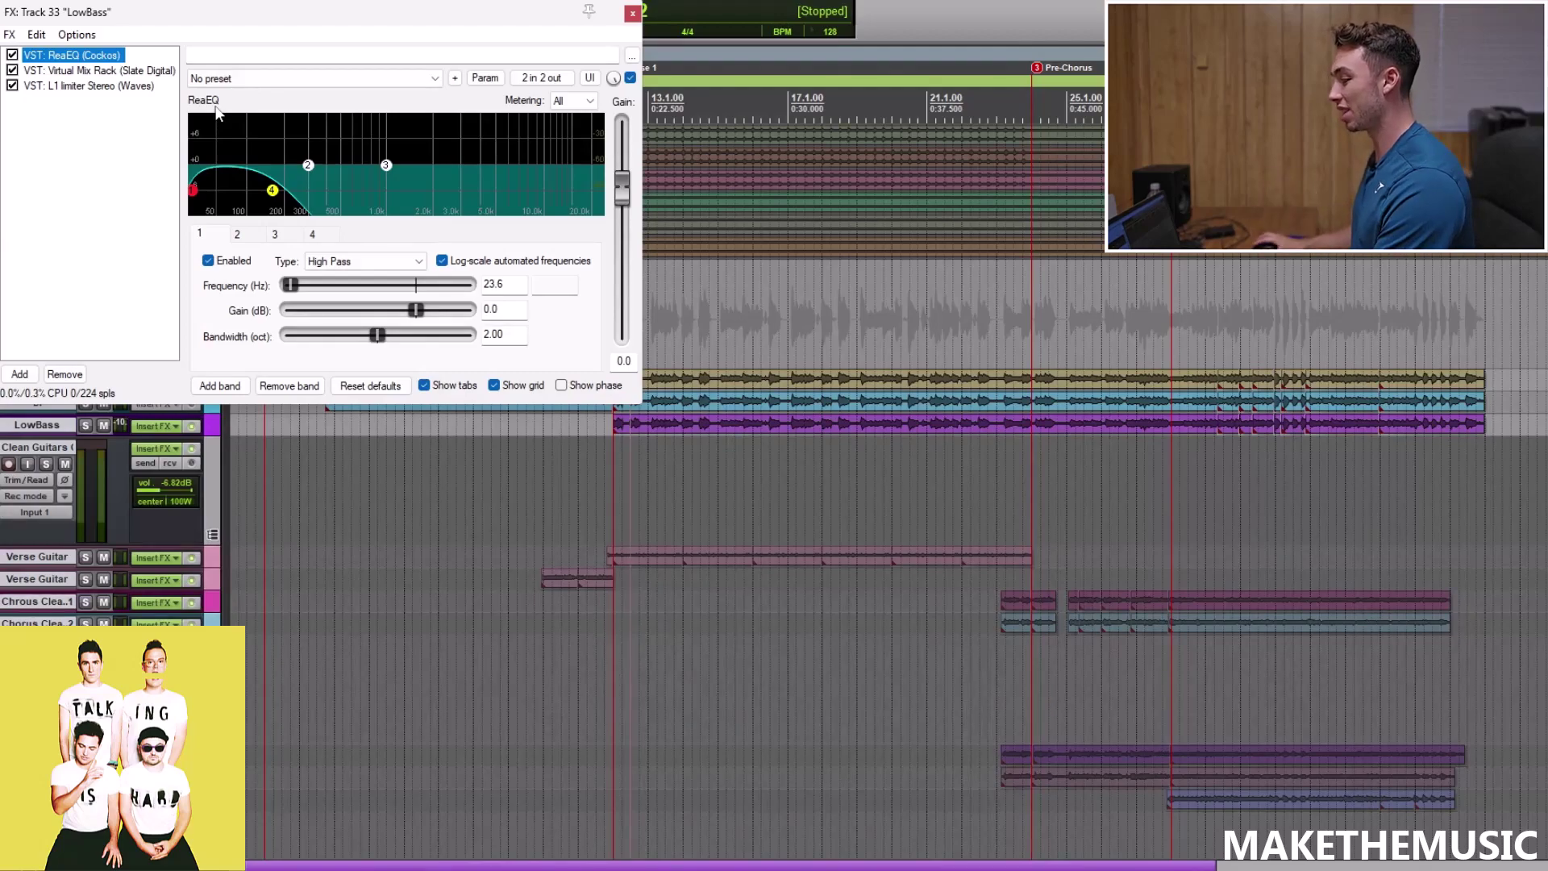
click(121, 71)
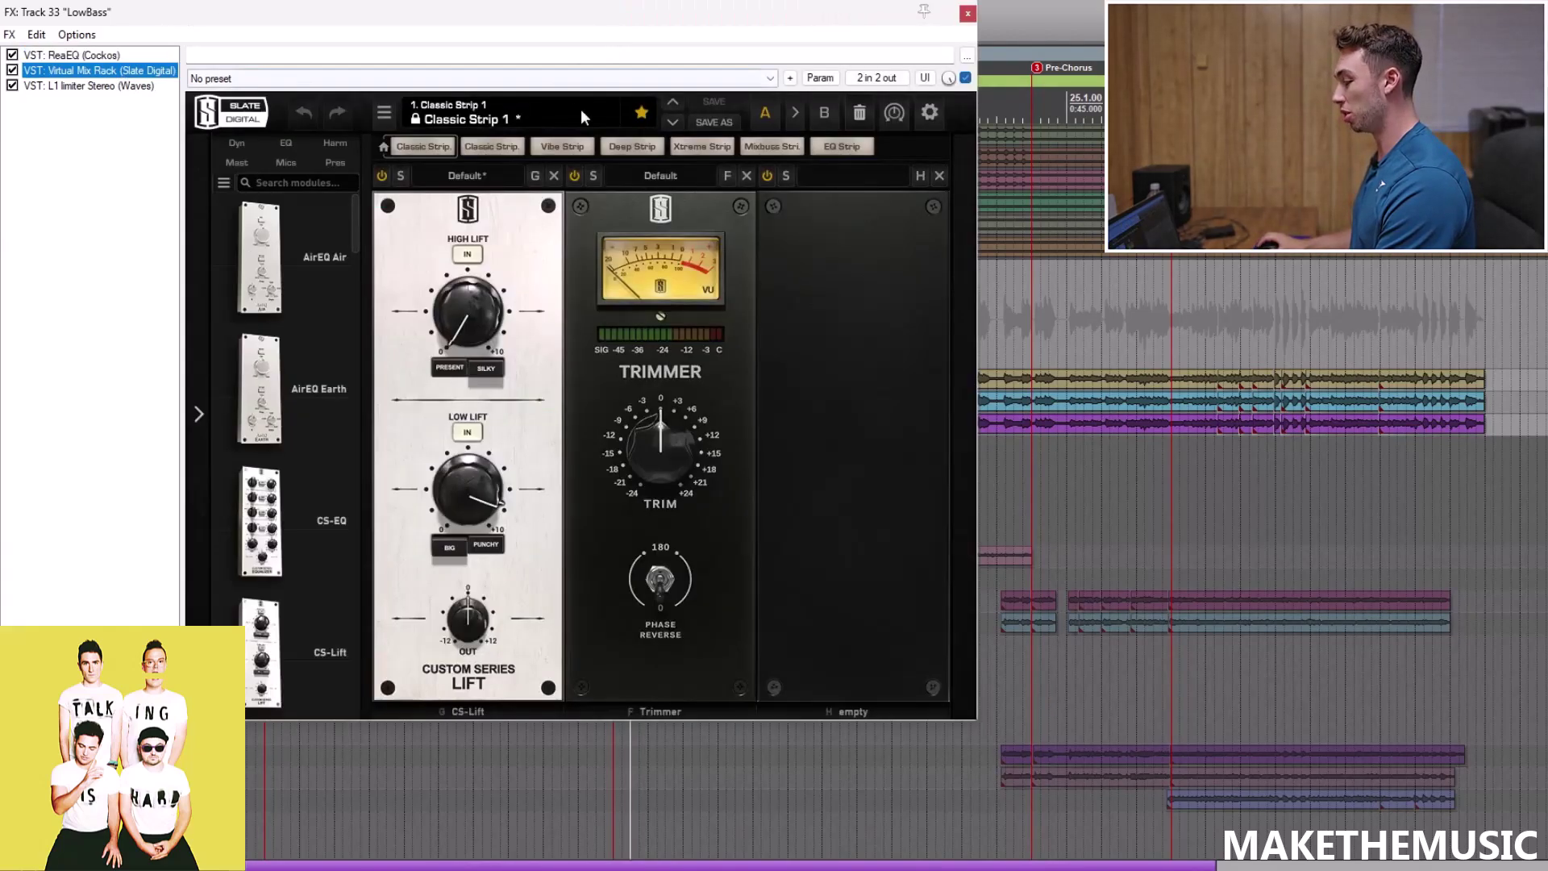
click(121, 85)
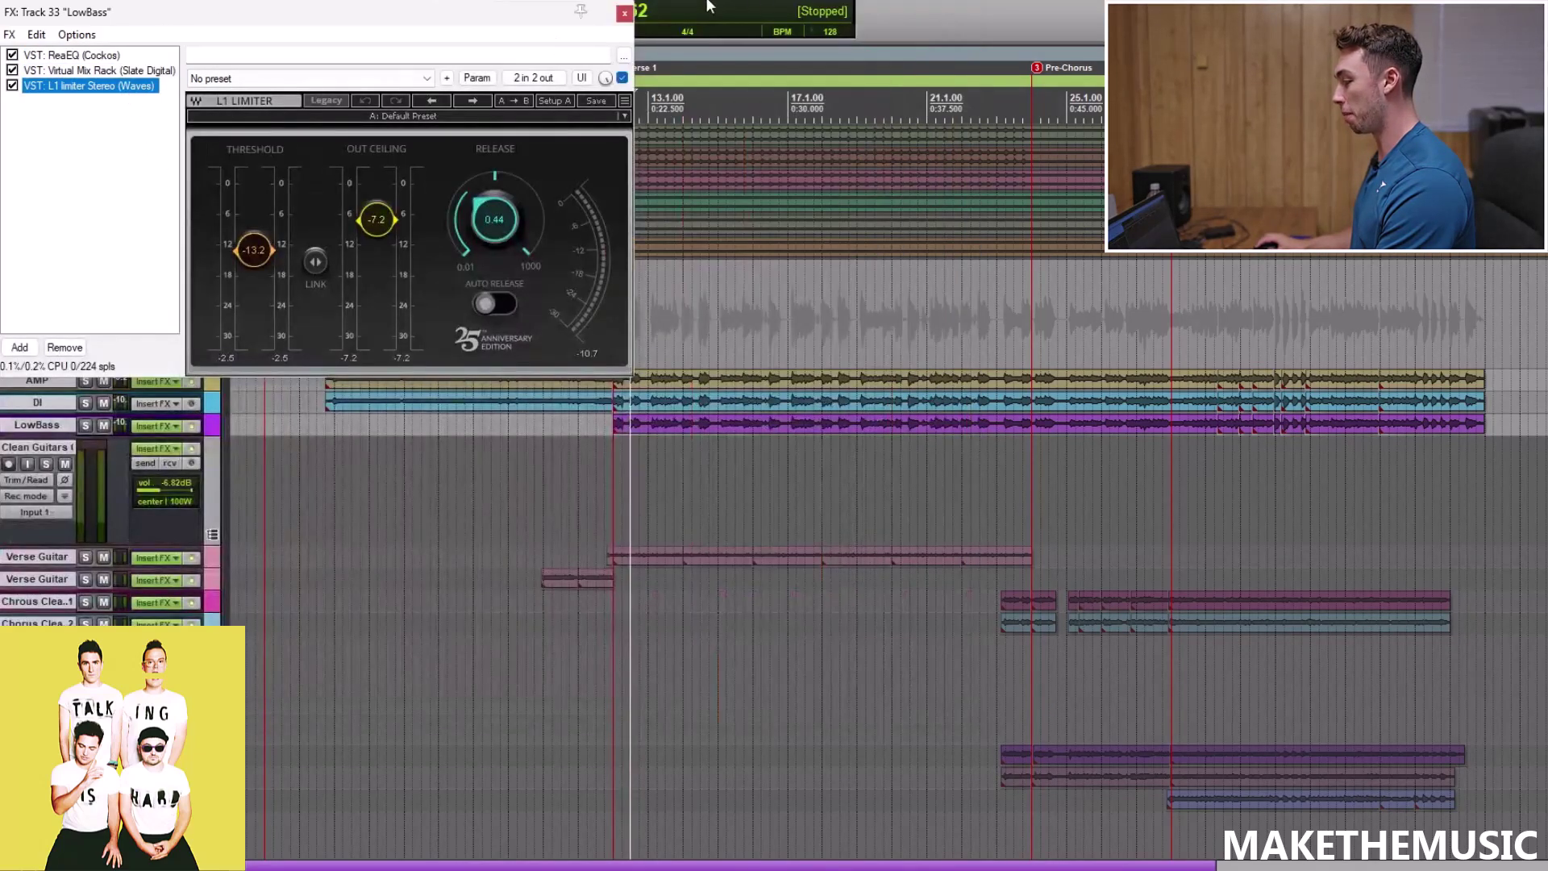
click(625, 13)
Solo the LowBass track, play it from bar 12.3 and clear its solo
click(84, 425)
key(space)
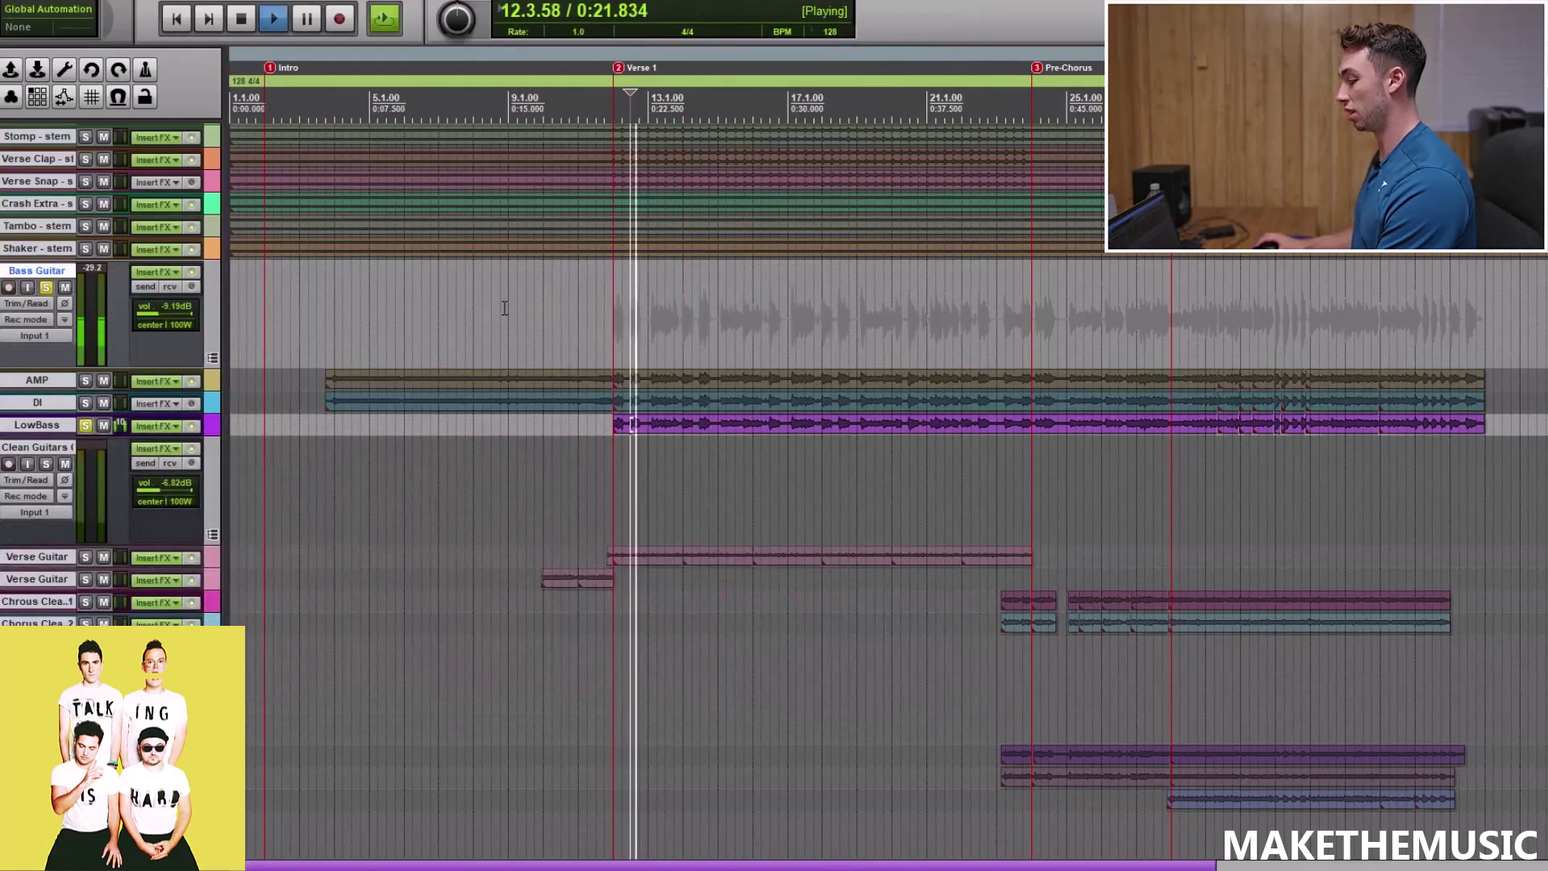
key(space)
click(85, 425)
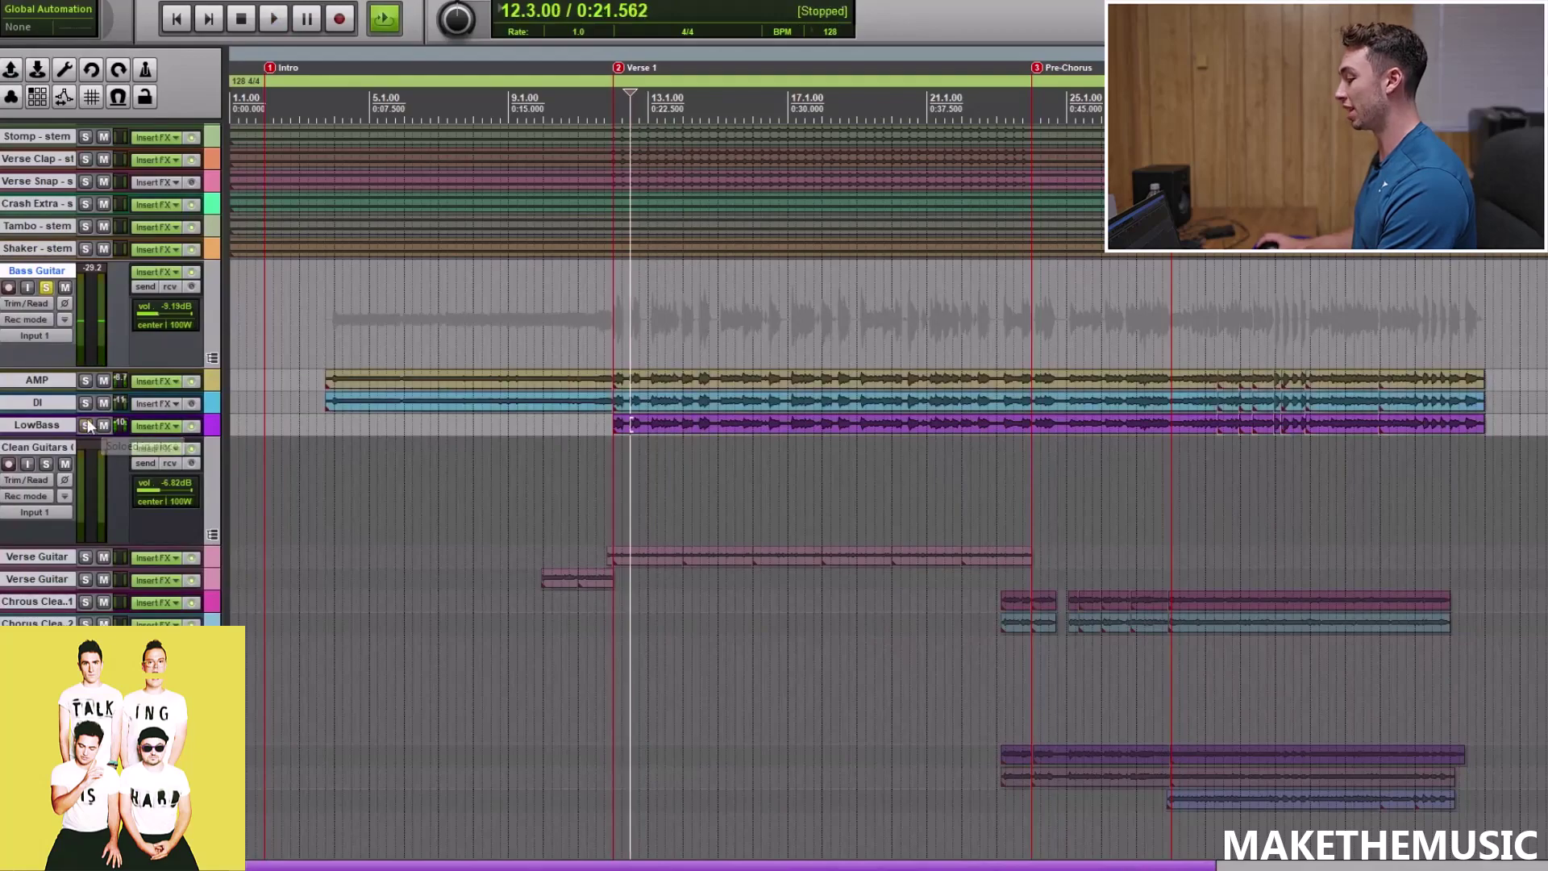
Play the soloed bass from bar 27.3 just before Chorus 1, clearing the Bass Guitar solo during playback to hear the full mix
click(882, 269)
click(1137, 286)
click(1155, 292)
key(space)
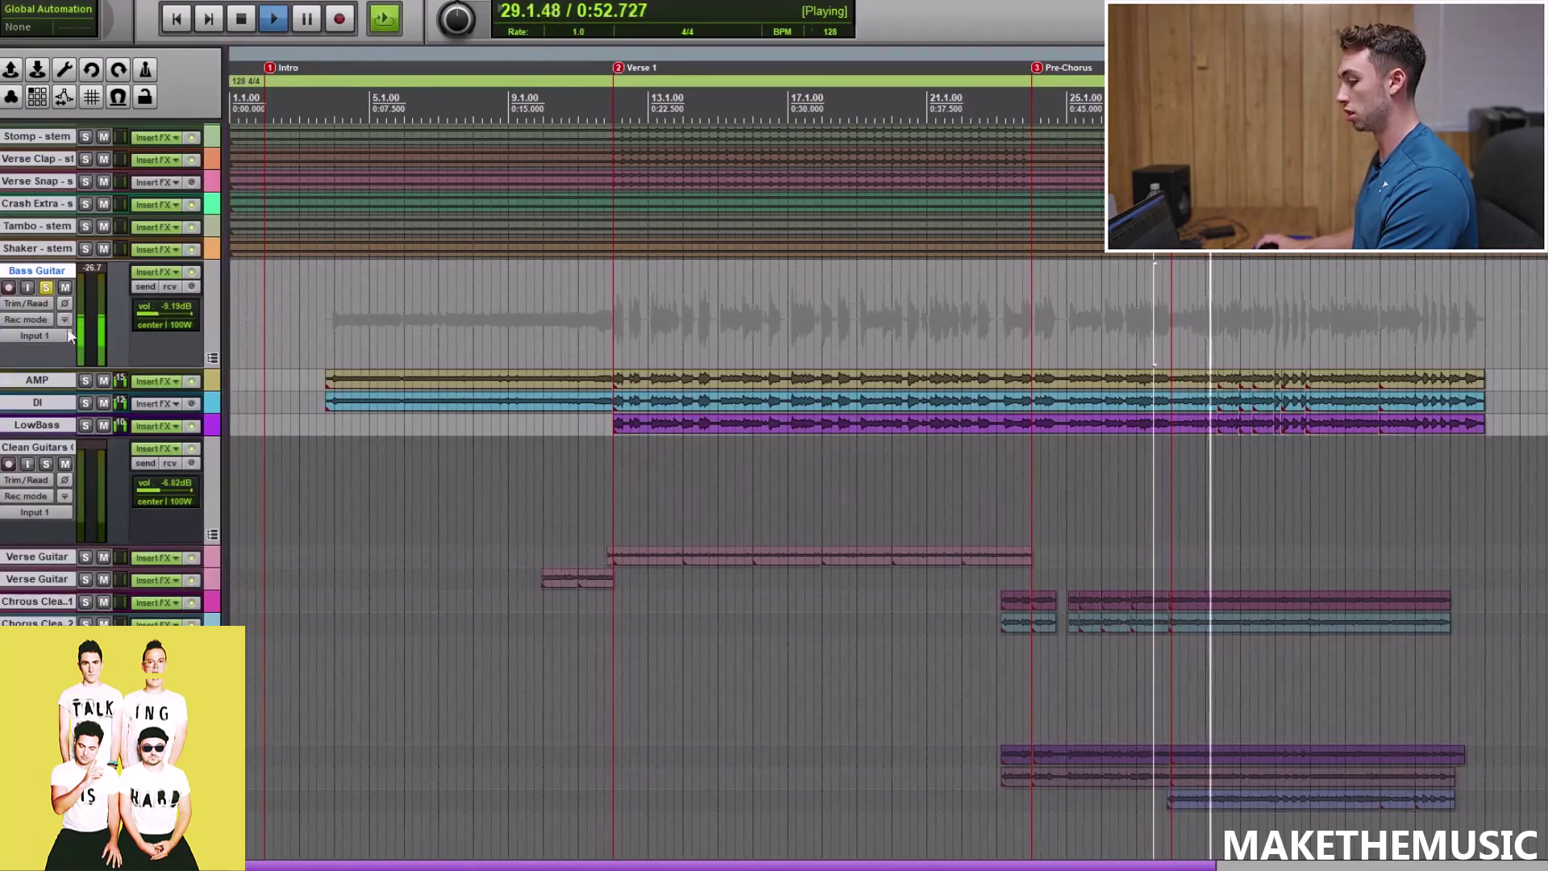
click(46, 288)
scroll(542, 301, down, 2)
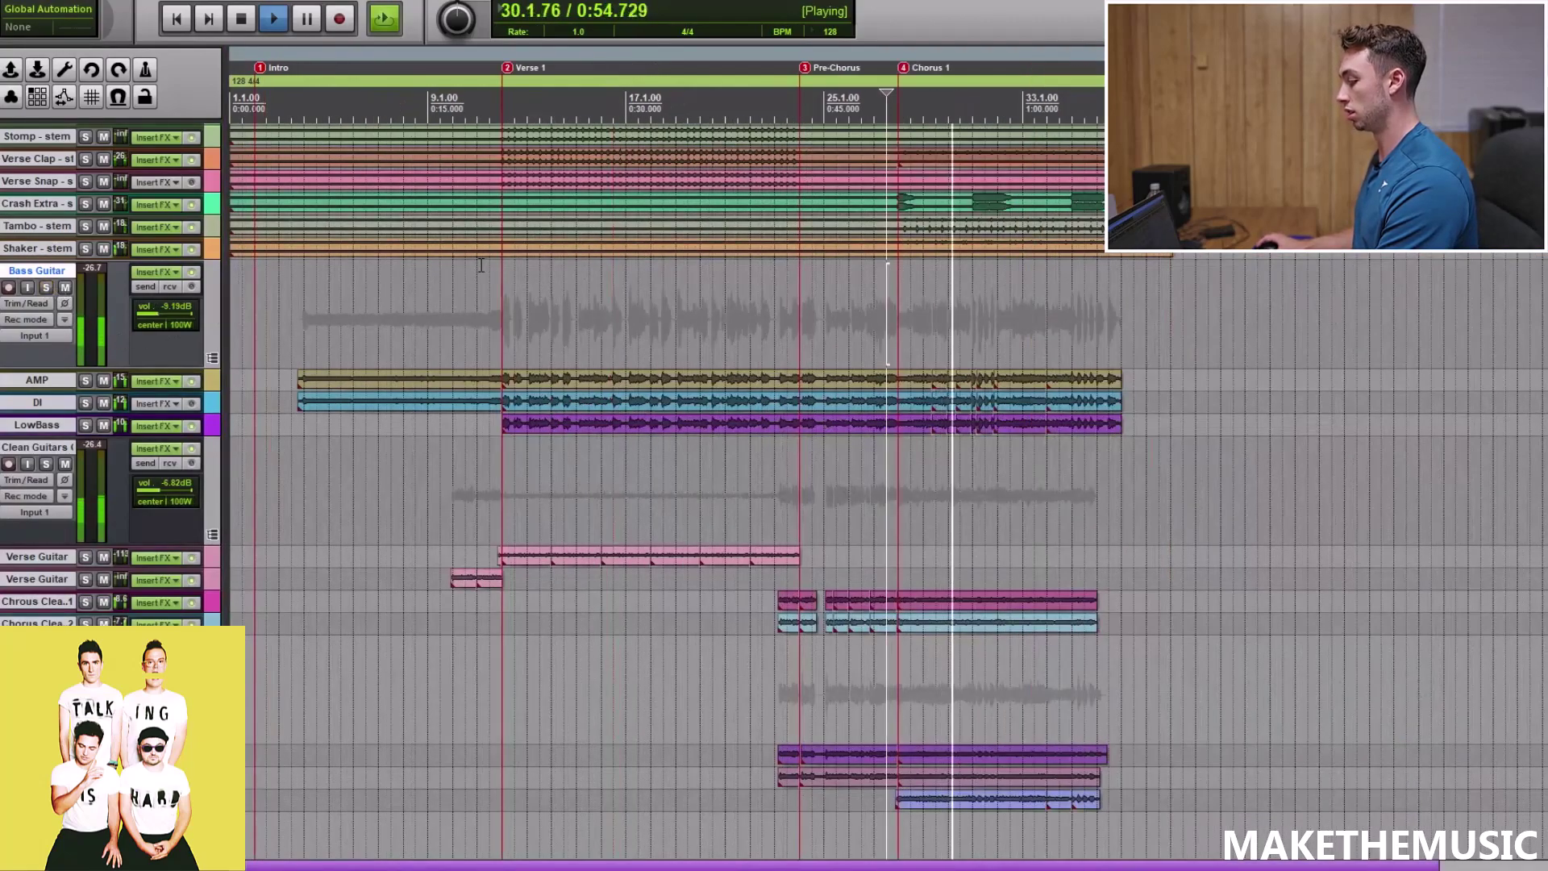
key(space)
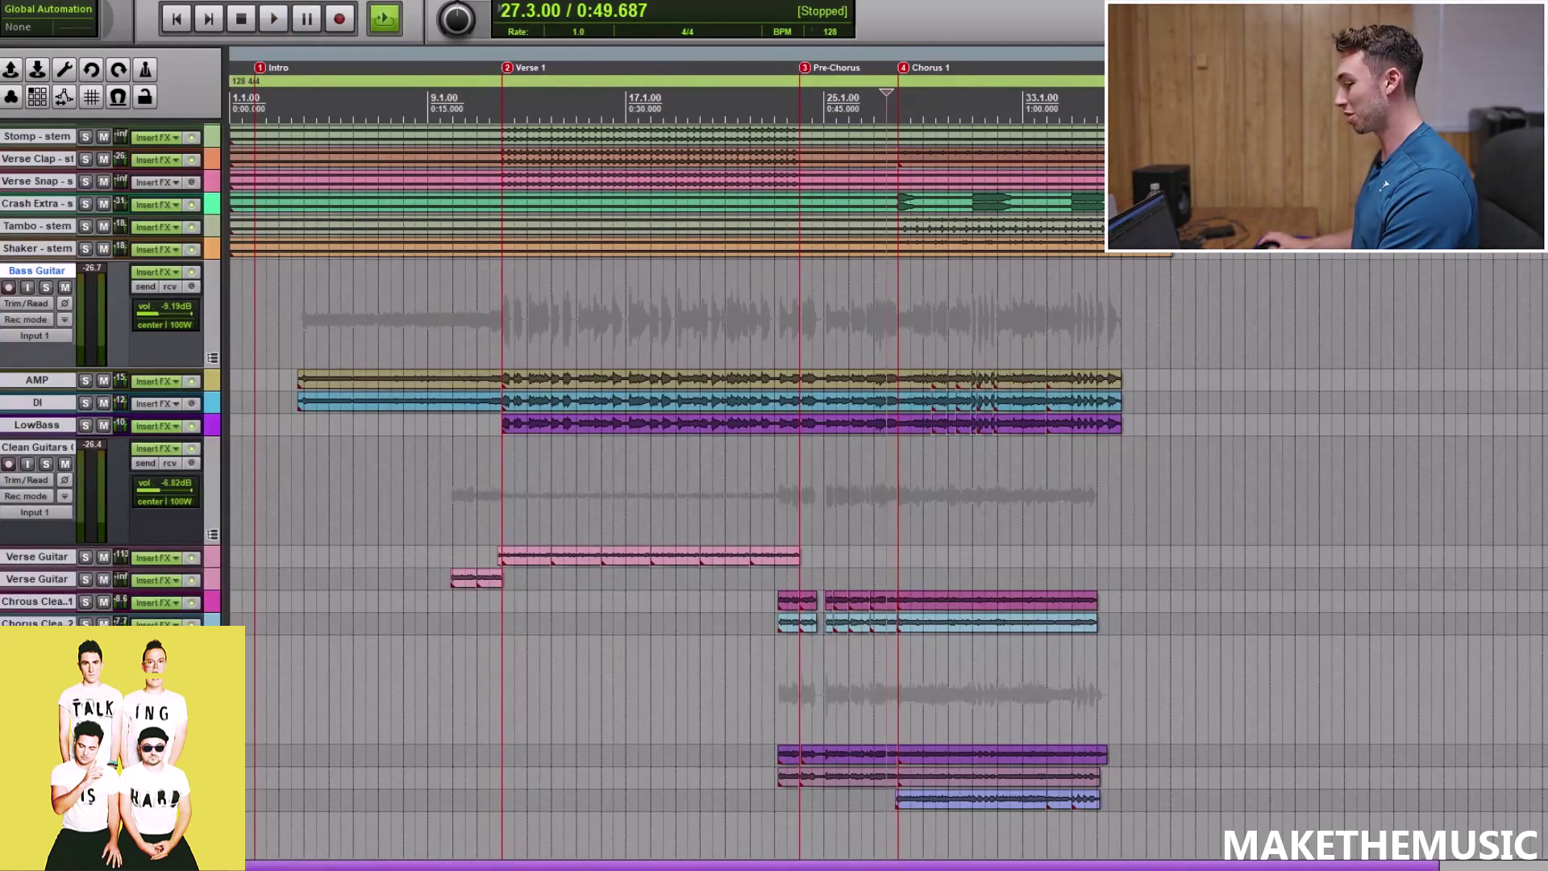
Solo the Clean Guitars Chorus folder track and play it from bar 22.1 into the Pre-Chorus
scroll(670, 484, down, 5)
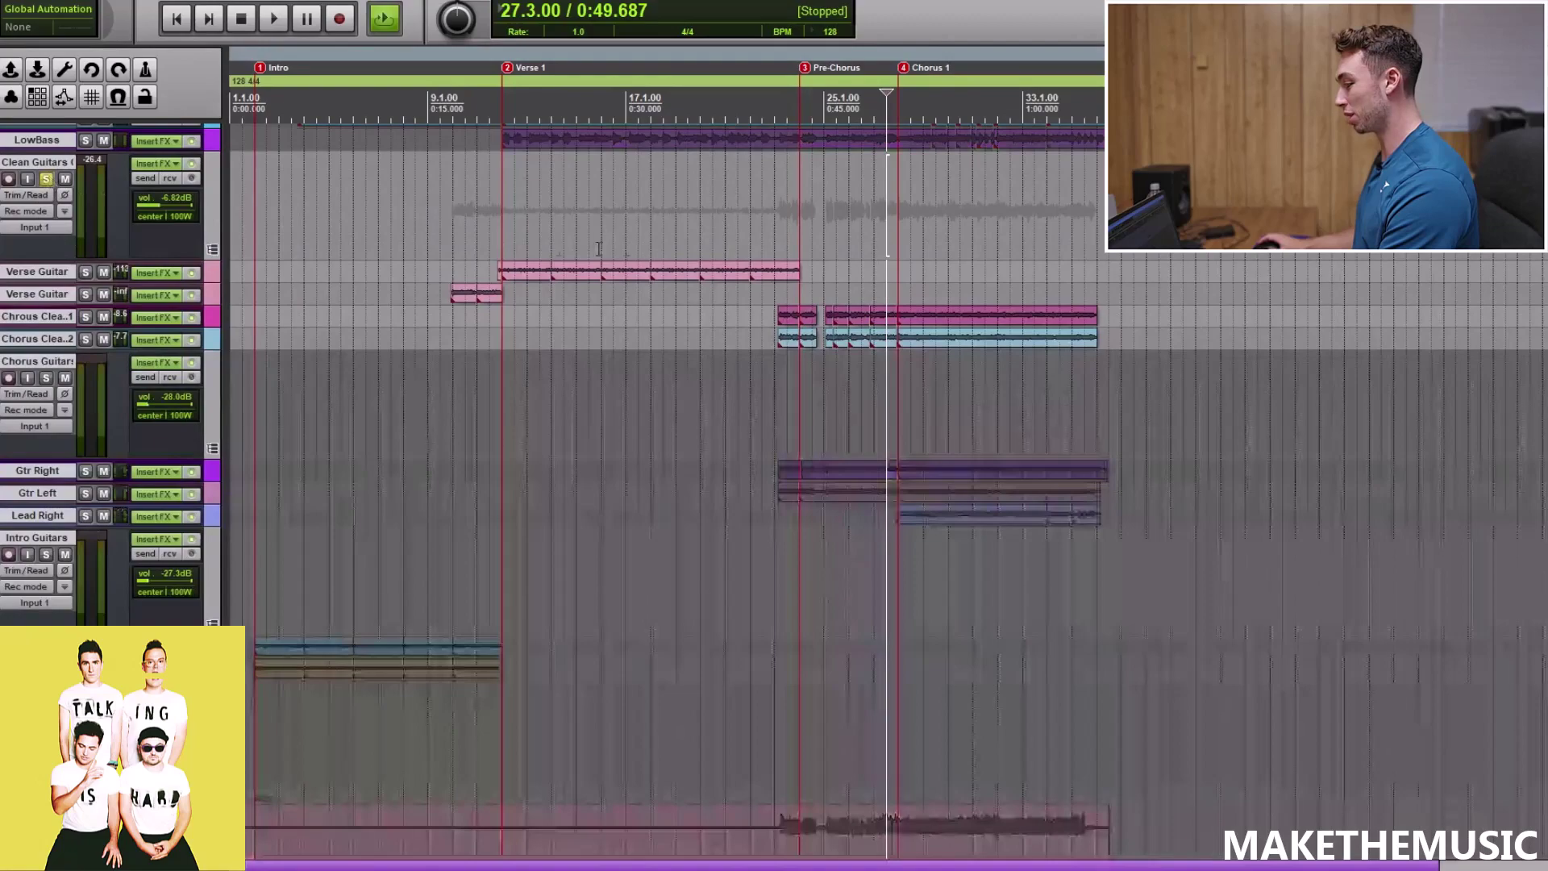
scroll(903, 228, up, 1)
click(905, 228)
click(867, 225)
scroll(847, 225, down, 1)
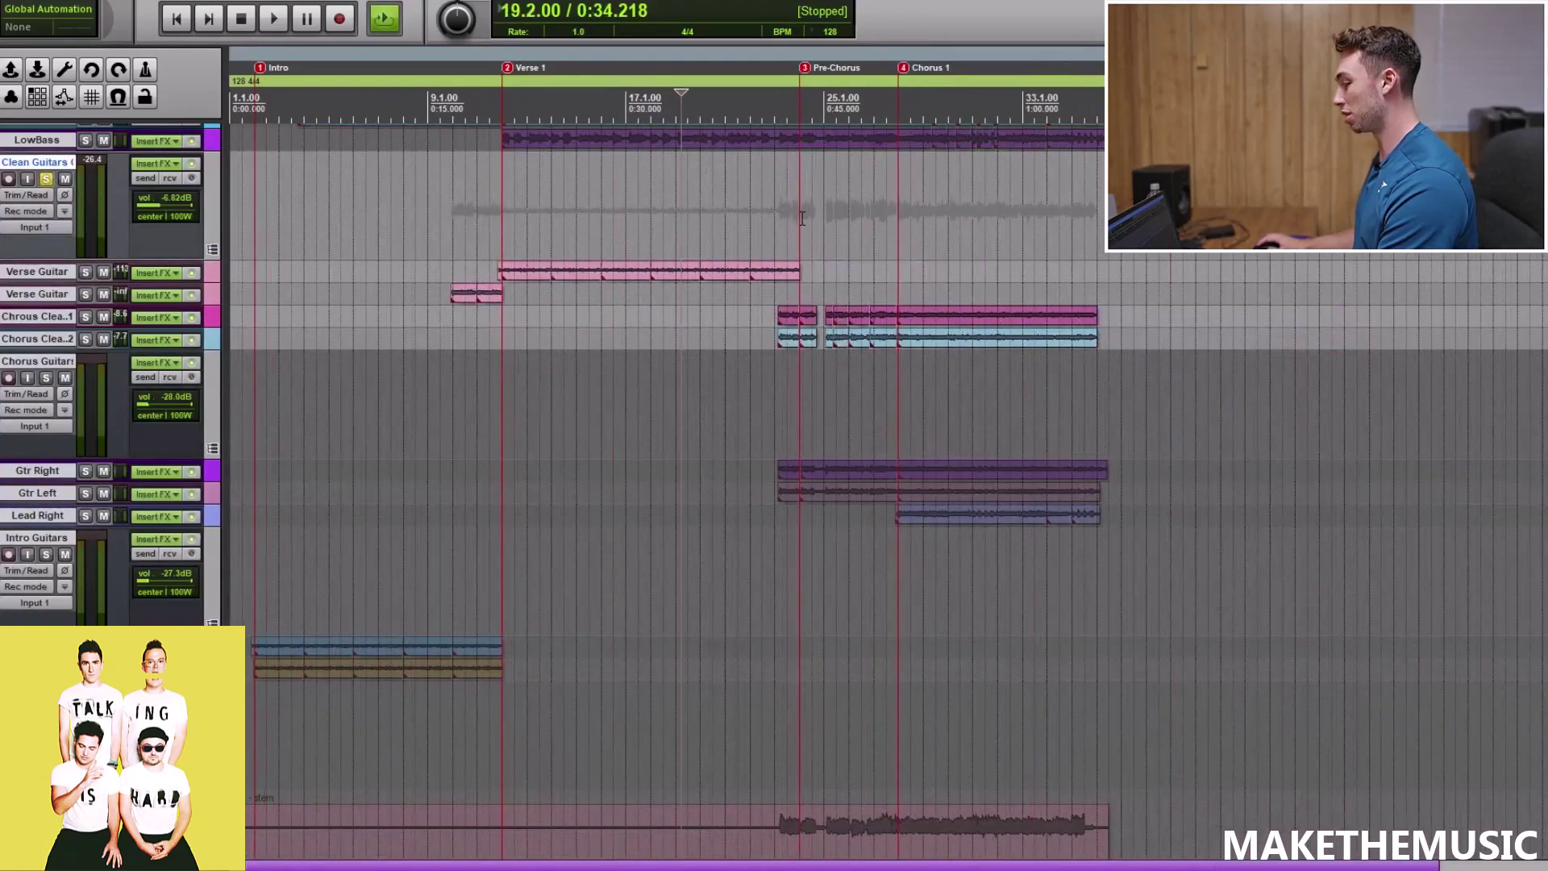
click(749, 215)
key(space)
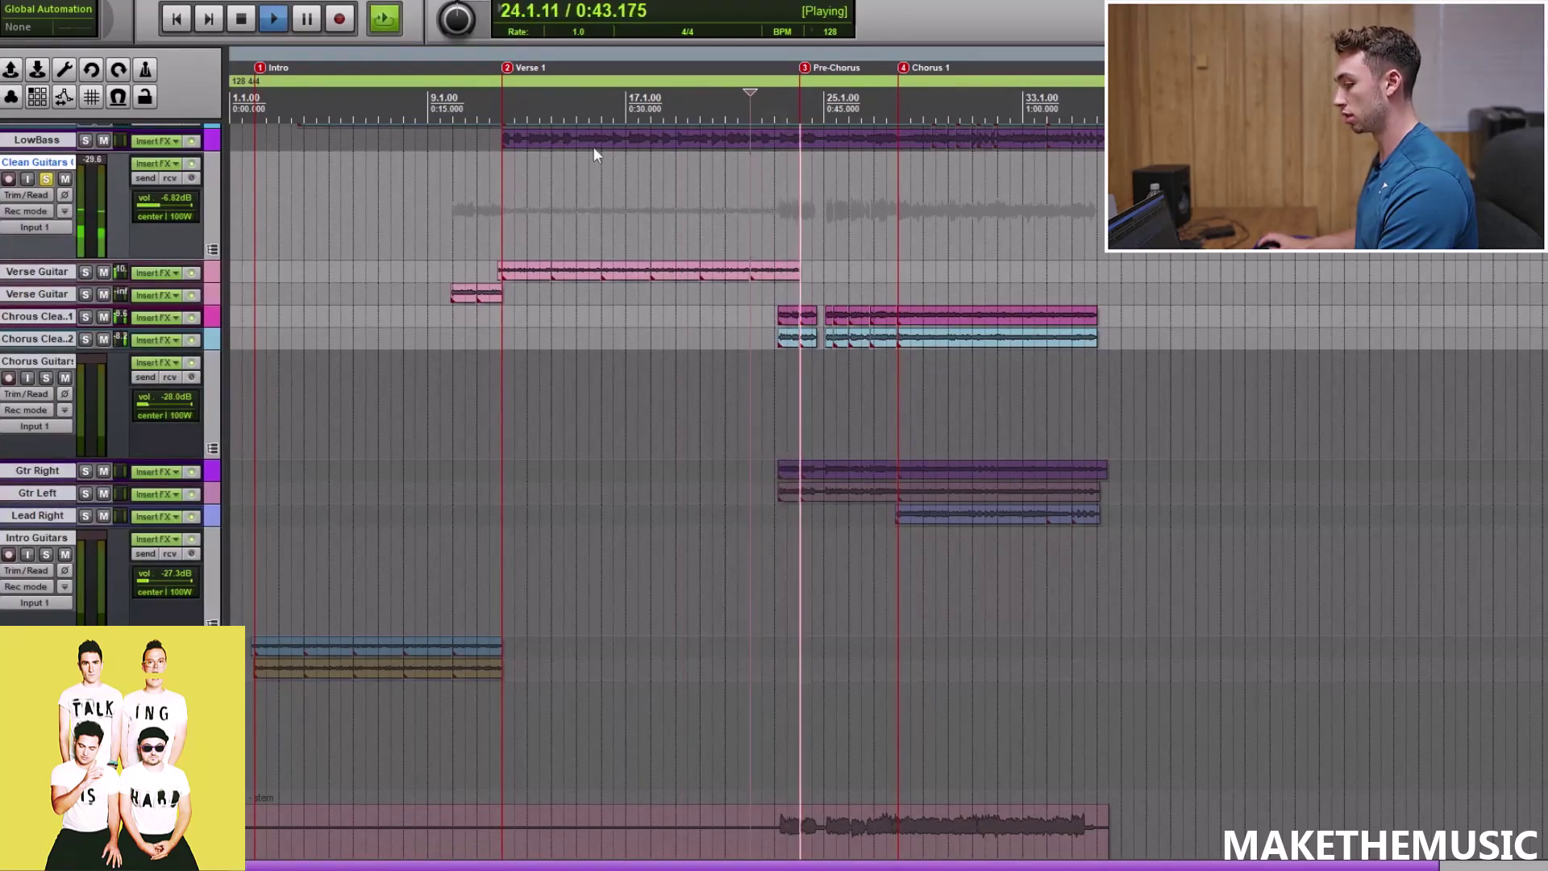
key(space)
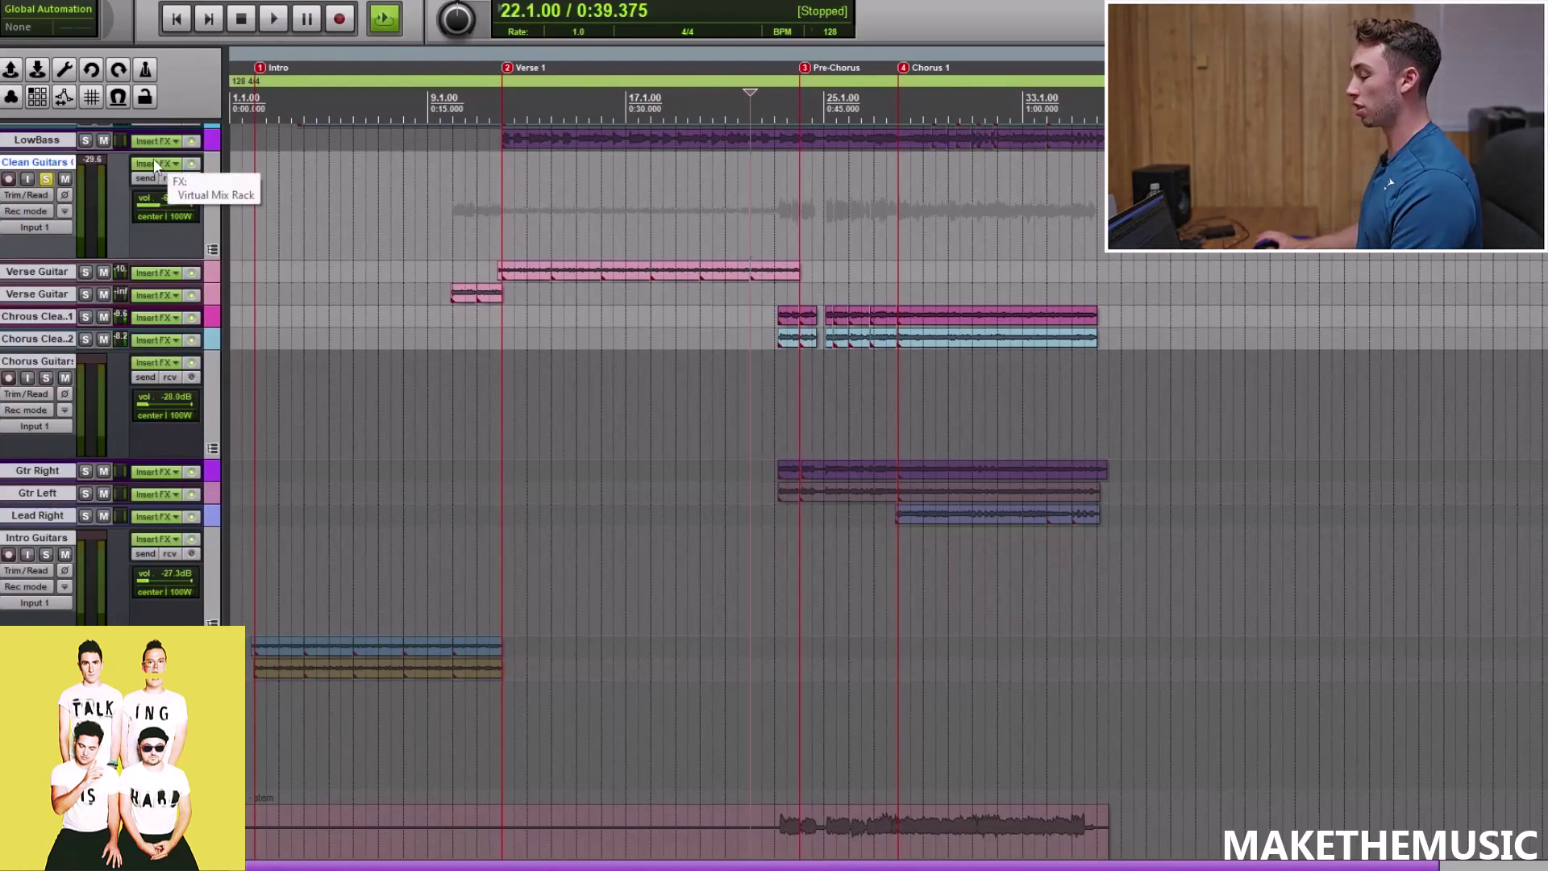
Inspect the Virtual Mix Rack on the Clean Guitars Chorus folder, comparing it bypassed and active during playback, and close its window
click(154, 162)
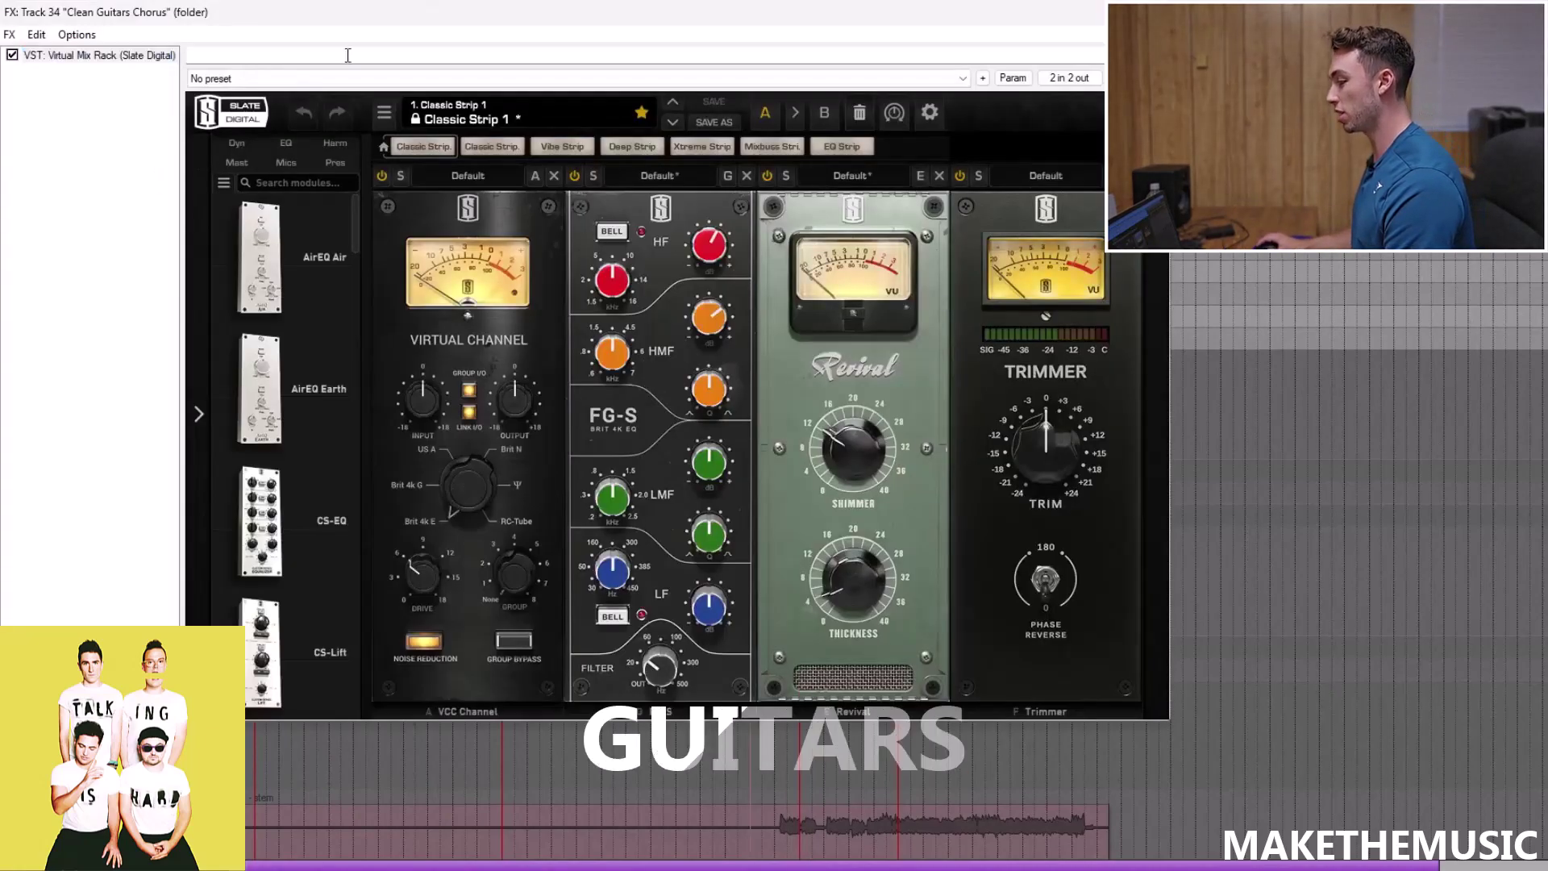
drag(432, 11, 458, 26)
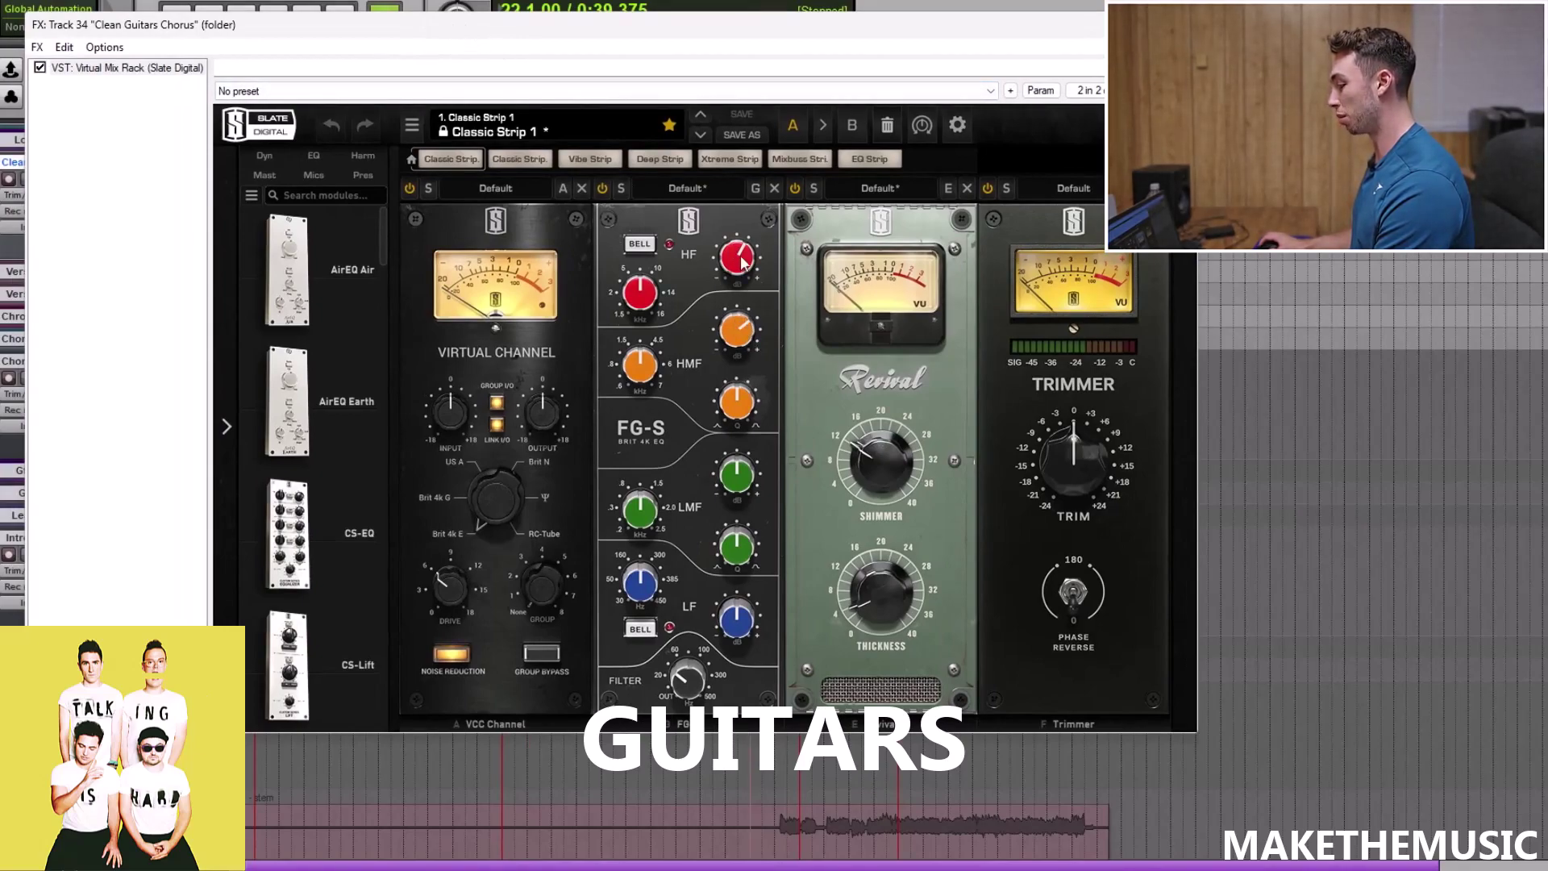
key(space)
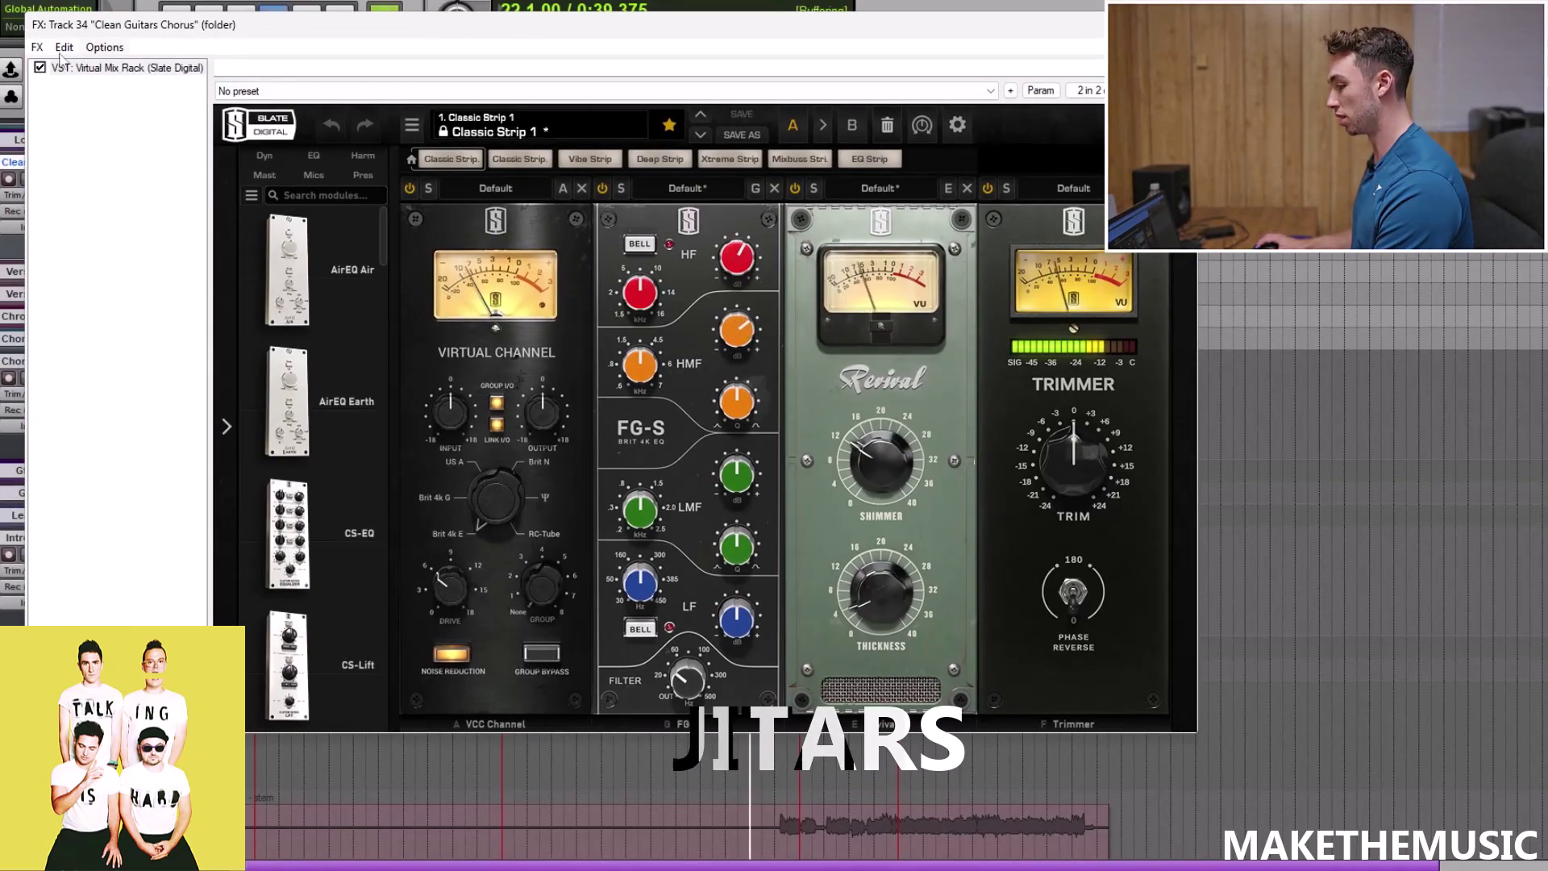
drag(597, 43, 574, 236)
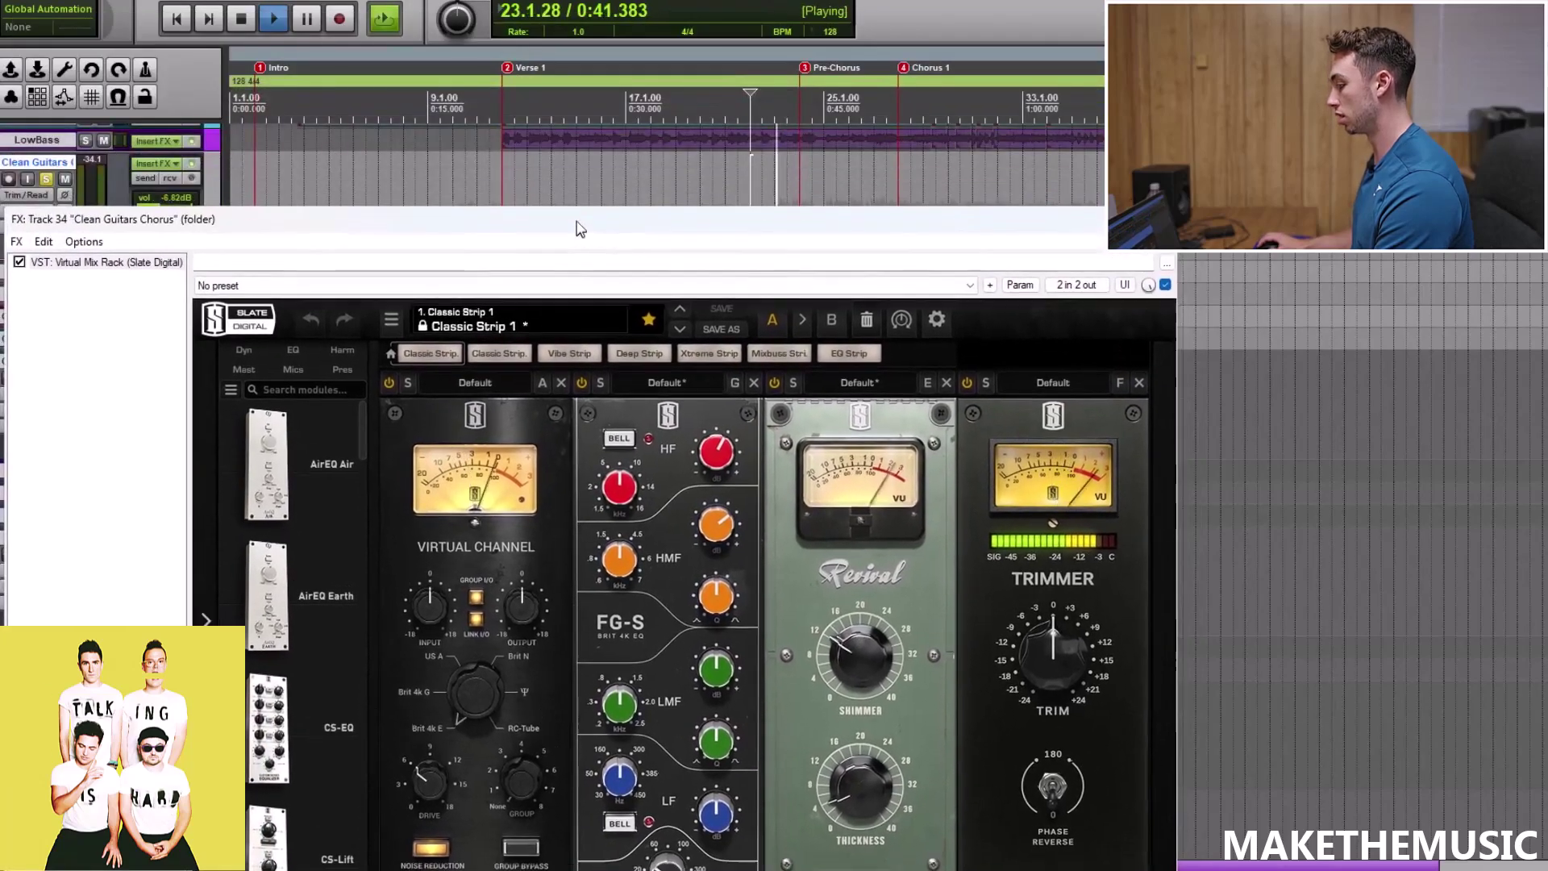
drag(32, 218, 115, 97)
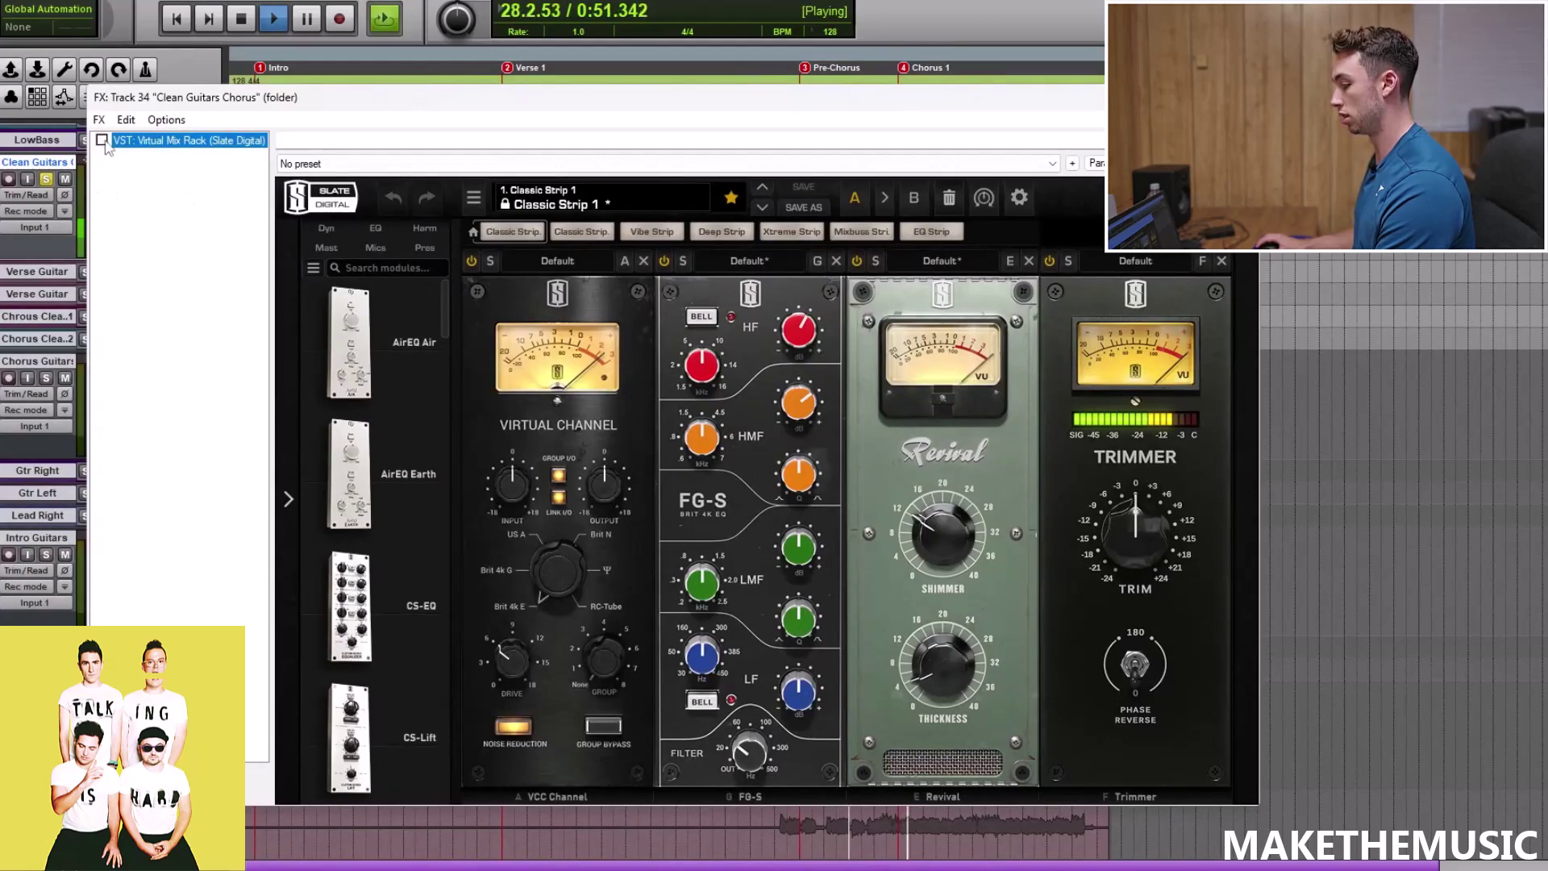
key(space)
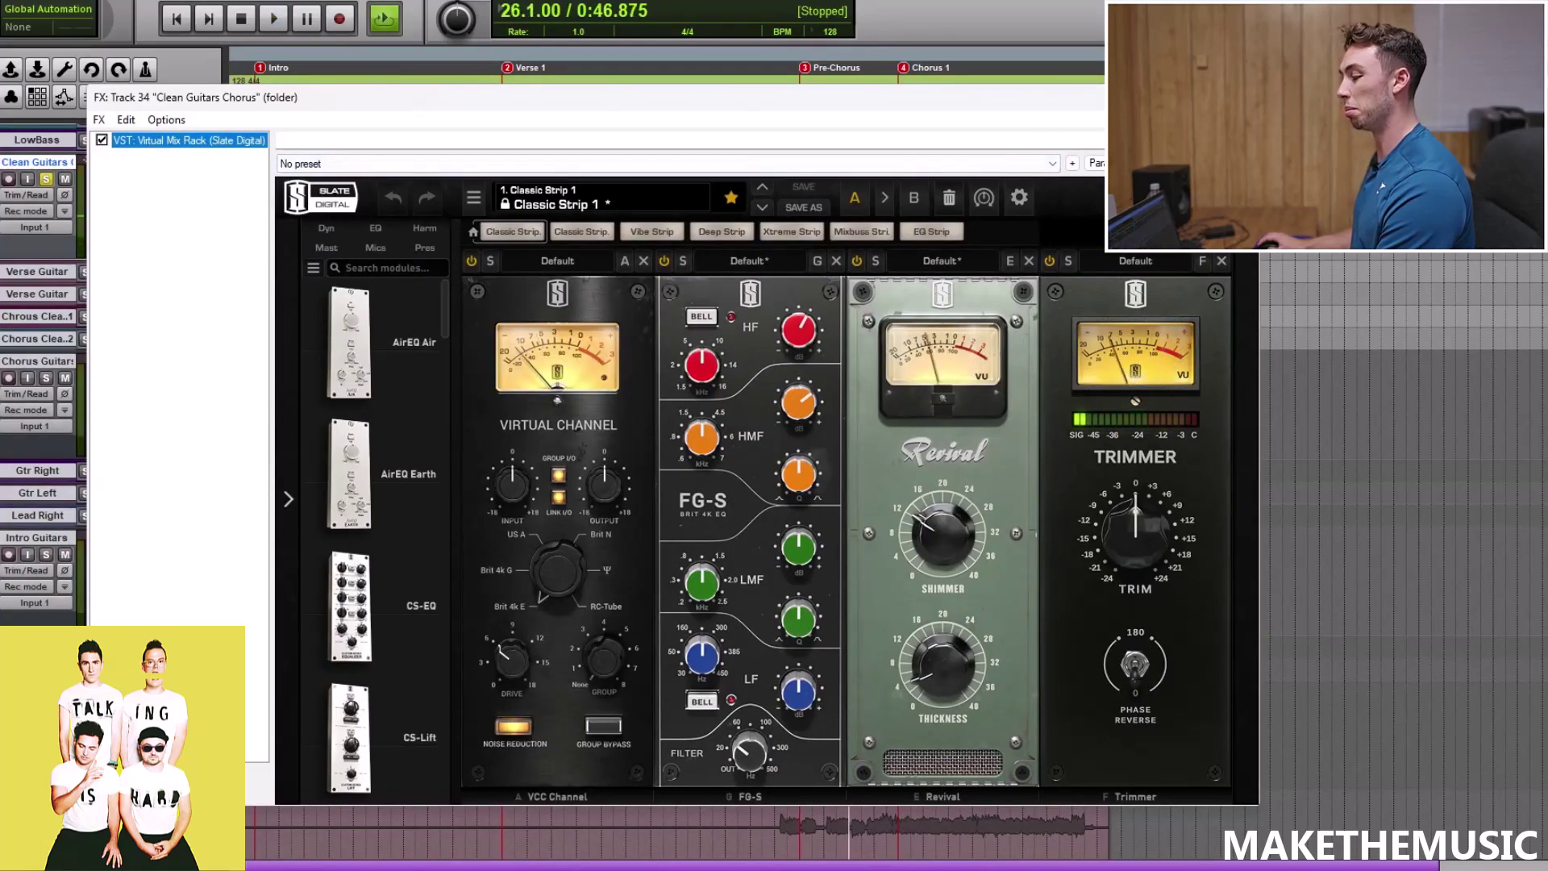
click(1240, 98)
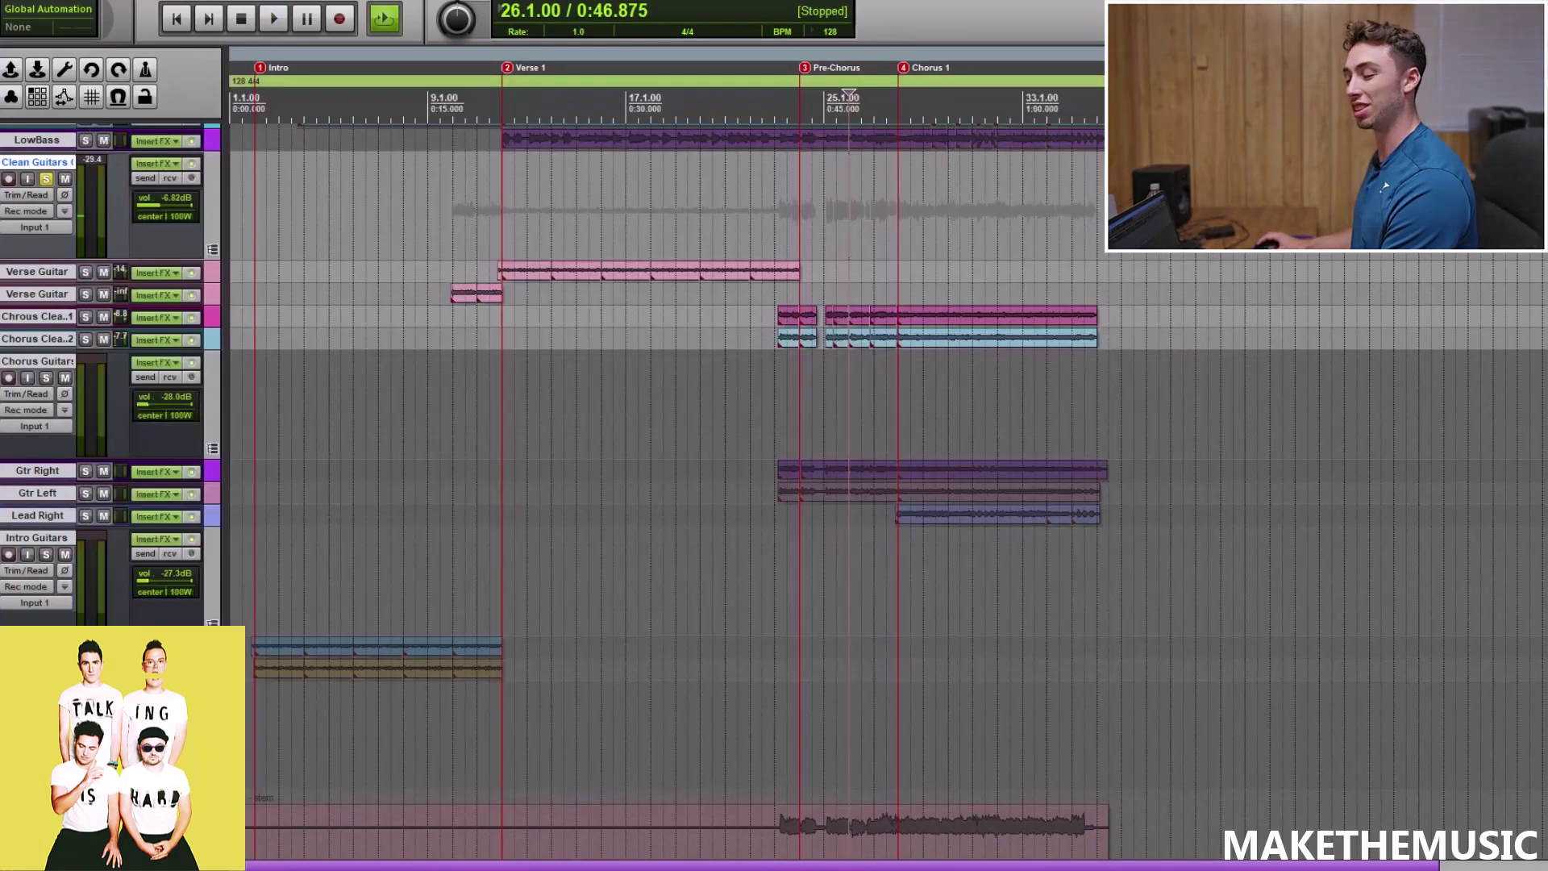
Inspect the TH-U Slate amp, cabinet and rack effects and the ReaEQ on the first Verse Guitar track, and close the effects window
click(151, 274)
click(123, 56)
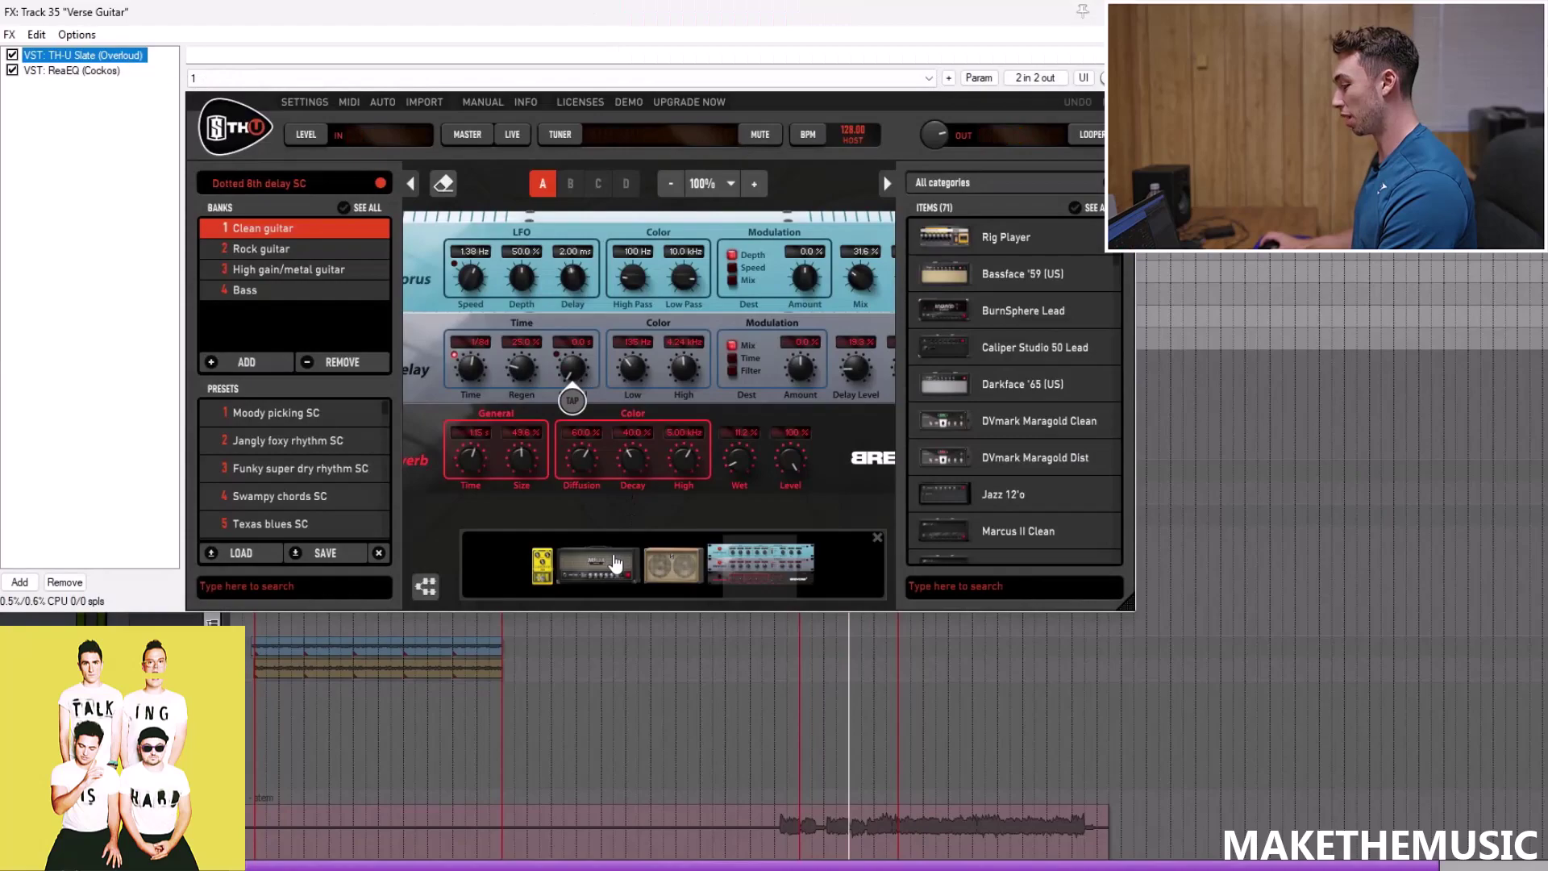
click(615, 562)
drag(626, 277, 663, 255)
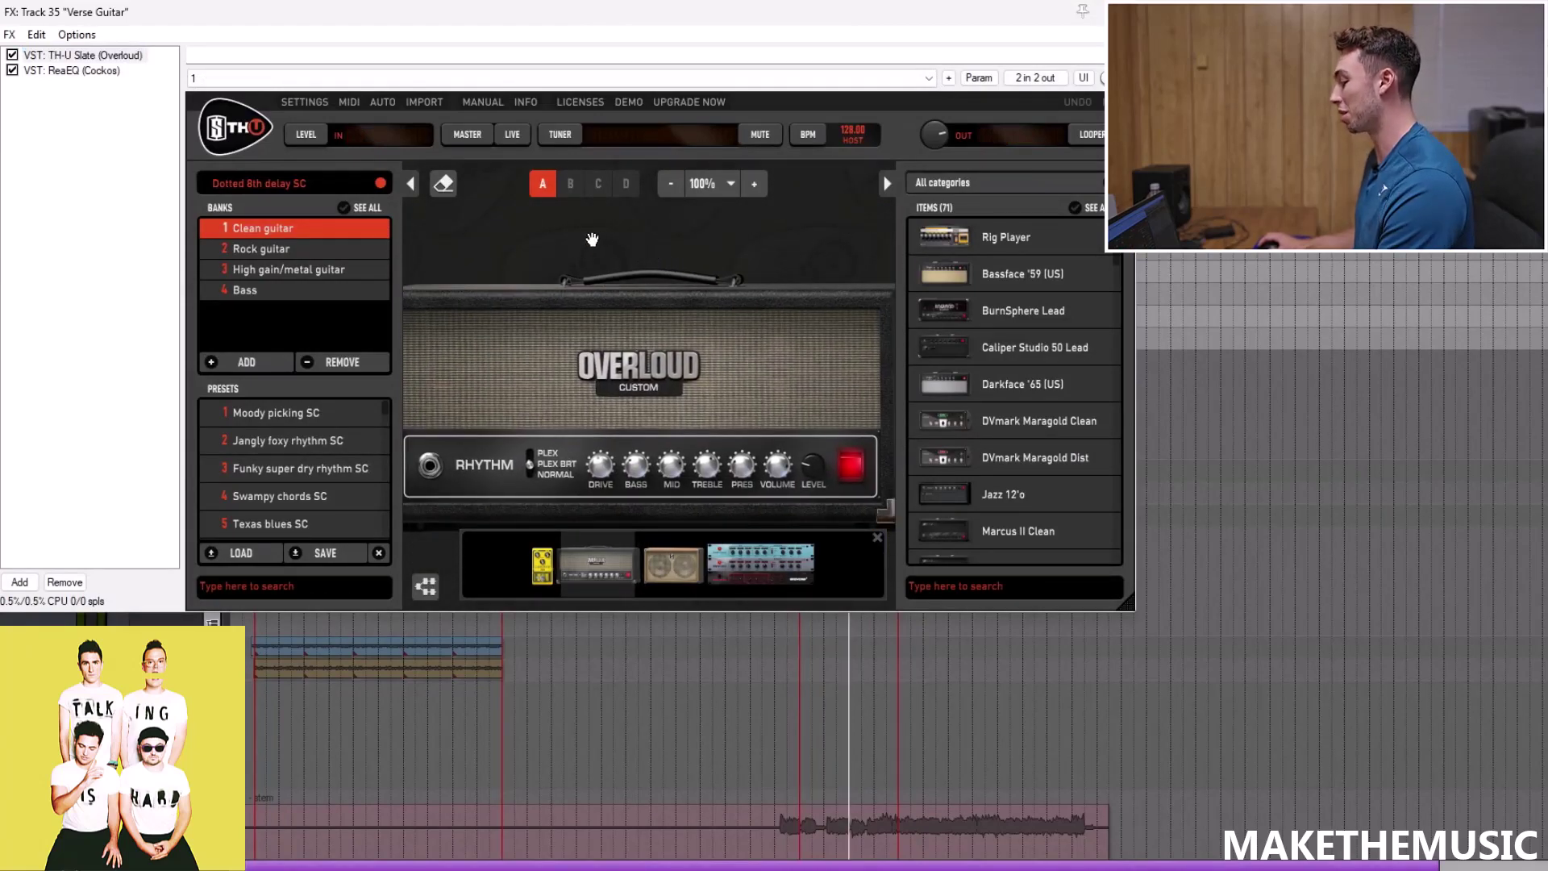
drag(592, 239, 729, 235)
drag(540, 254, 604, 253)
scroll(608, 254, down, 3)
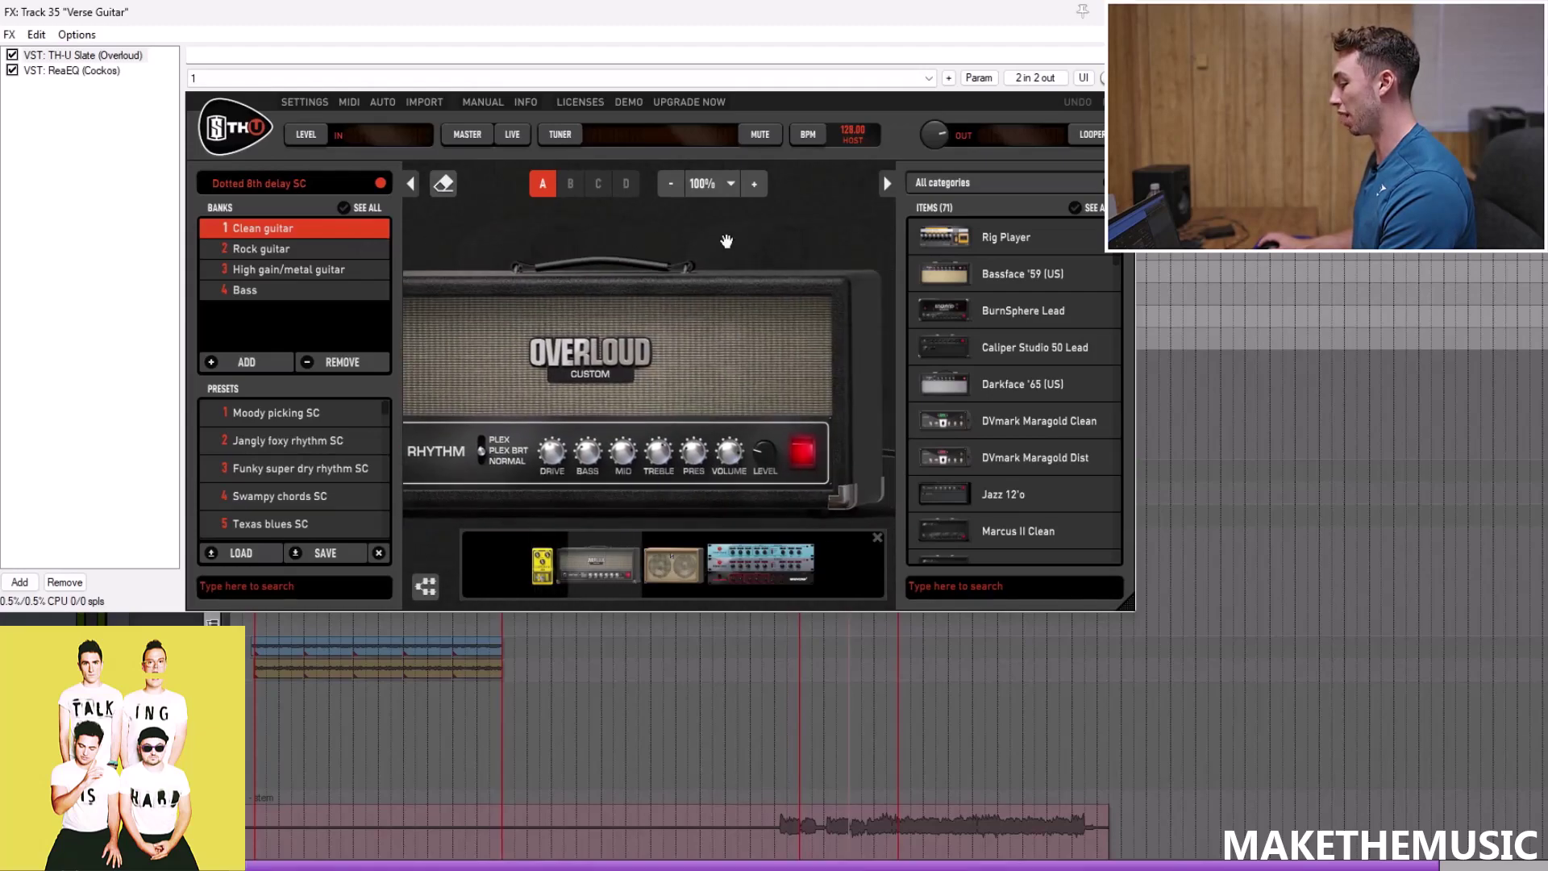
scroll(614, 251, down, 1)
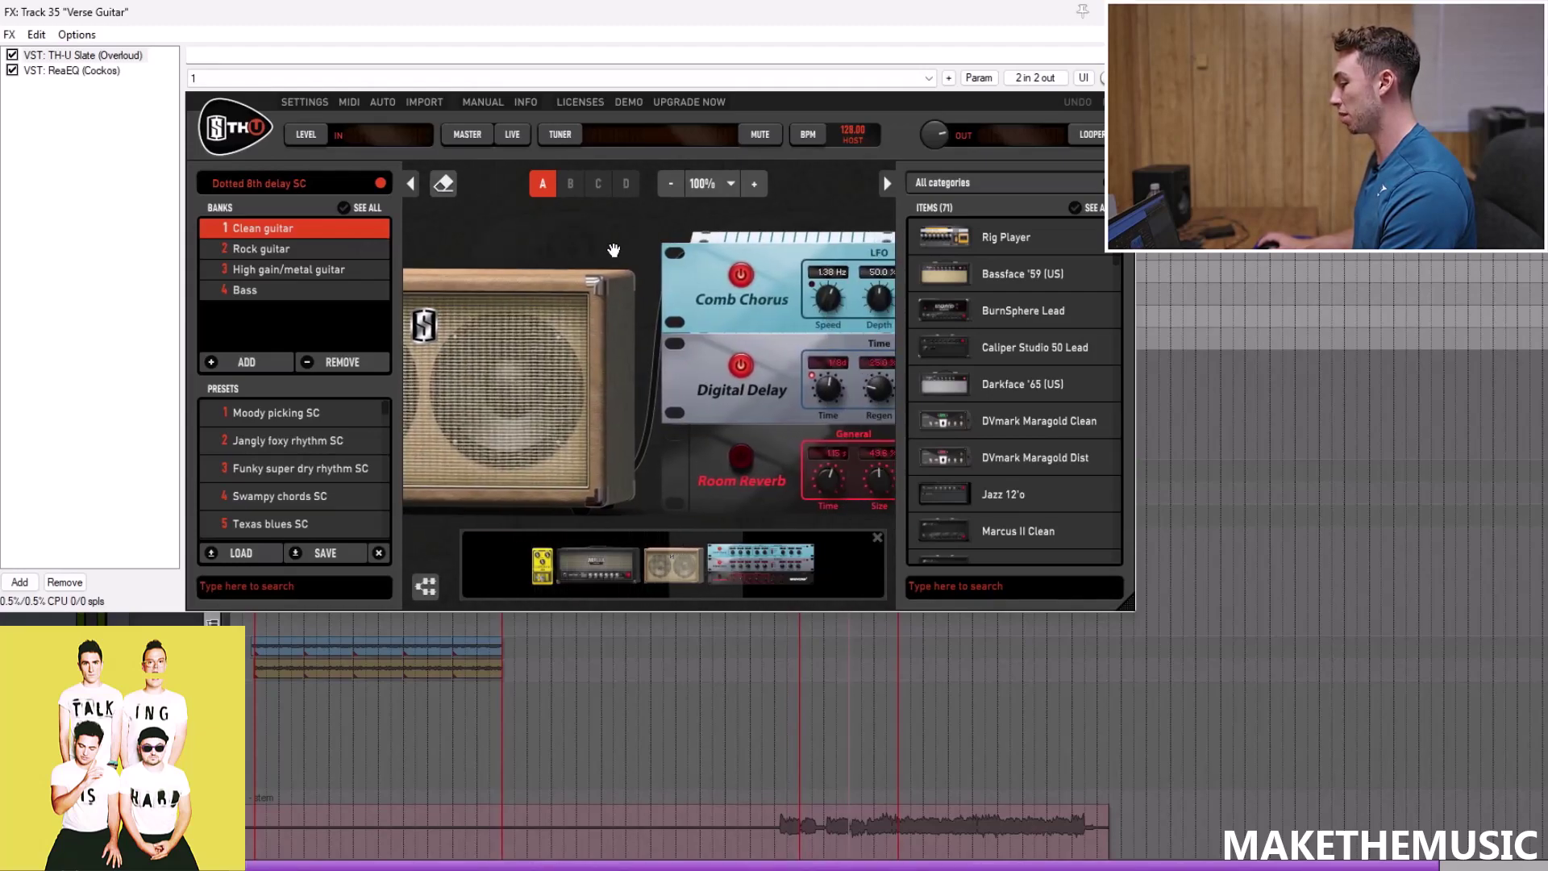
scroll(669, 232, up, 3)
click(95, 70)
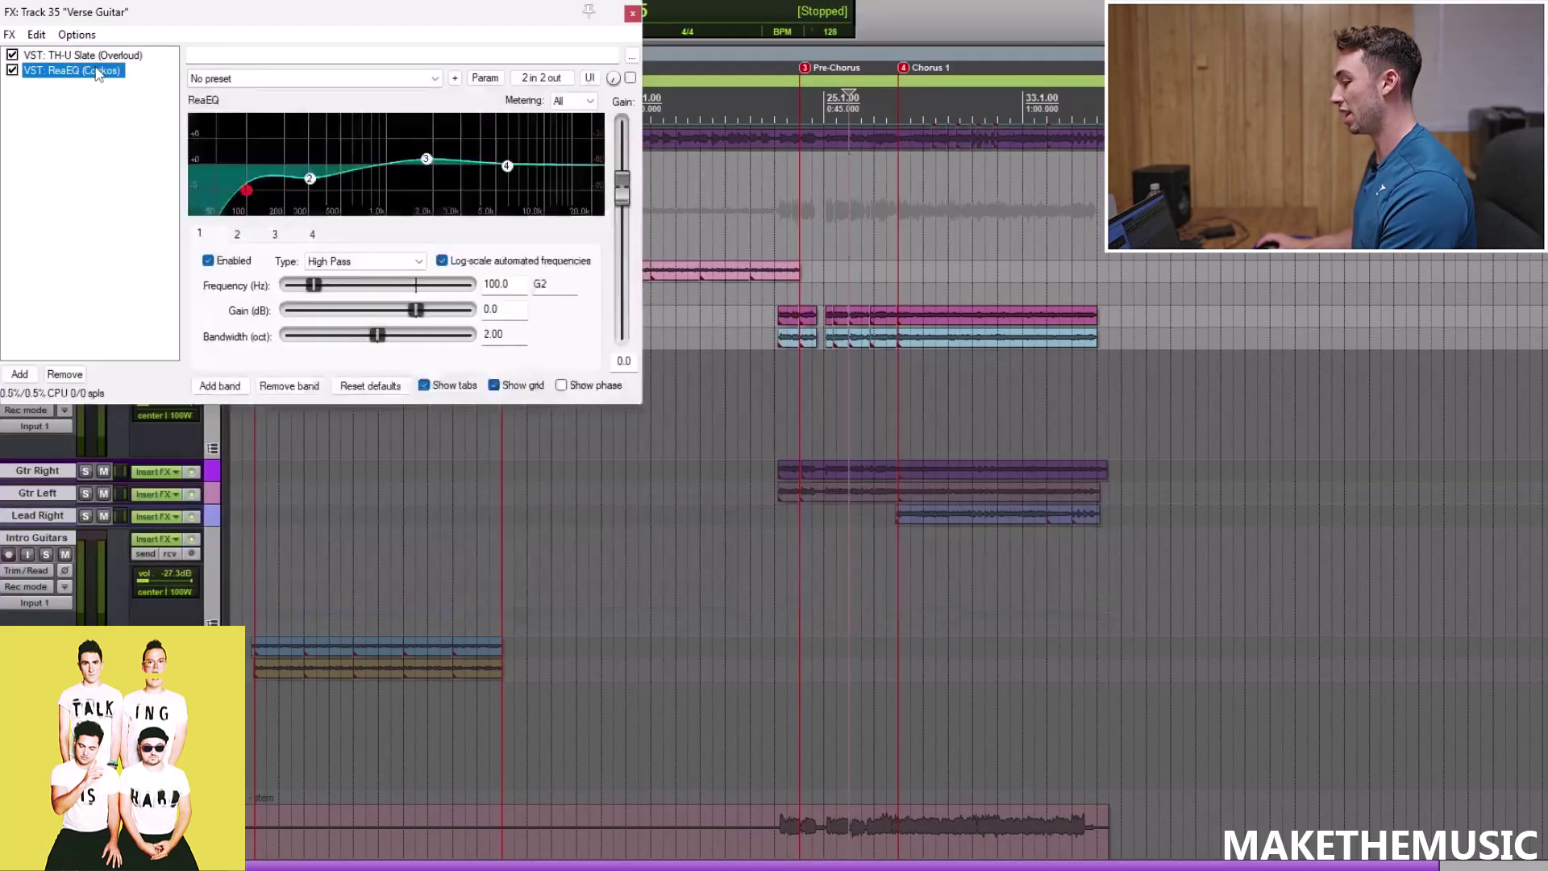
click(632, 13)
Play the soloed clean guitars from bar 30.1, toggling the folder's effects bypass off and on, and clear the solo
scroll(601, 259, down, 3)
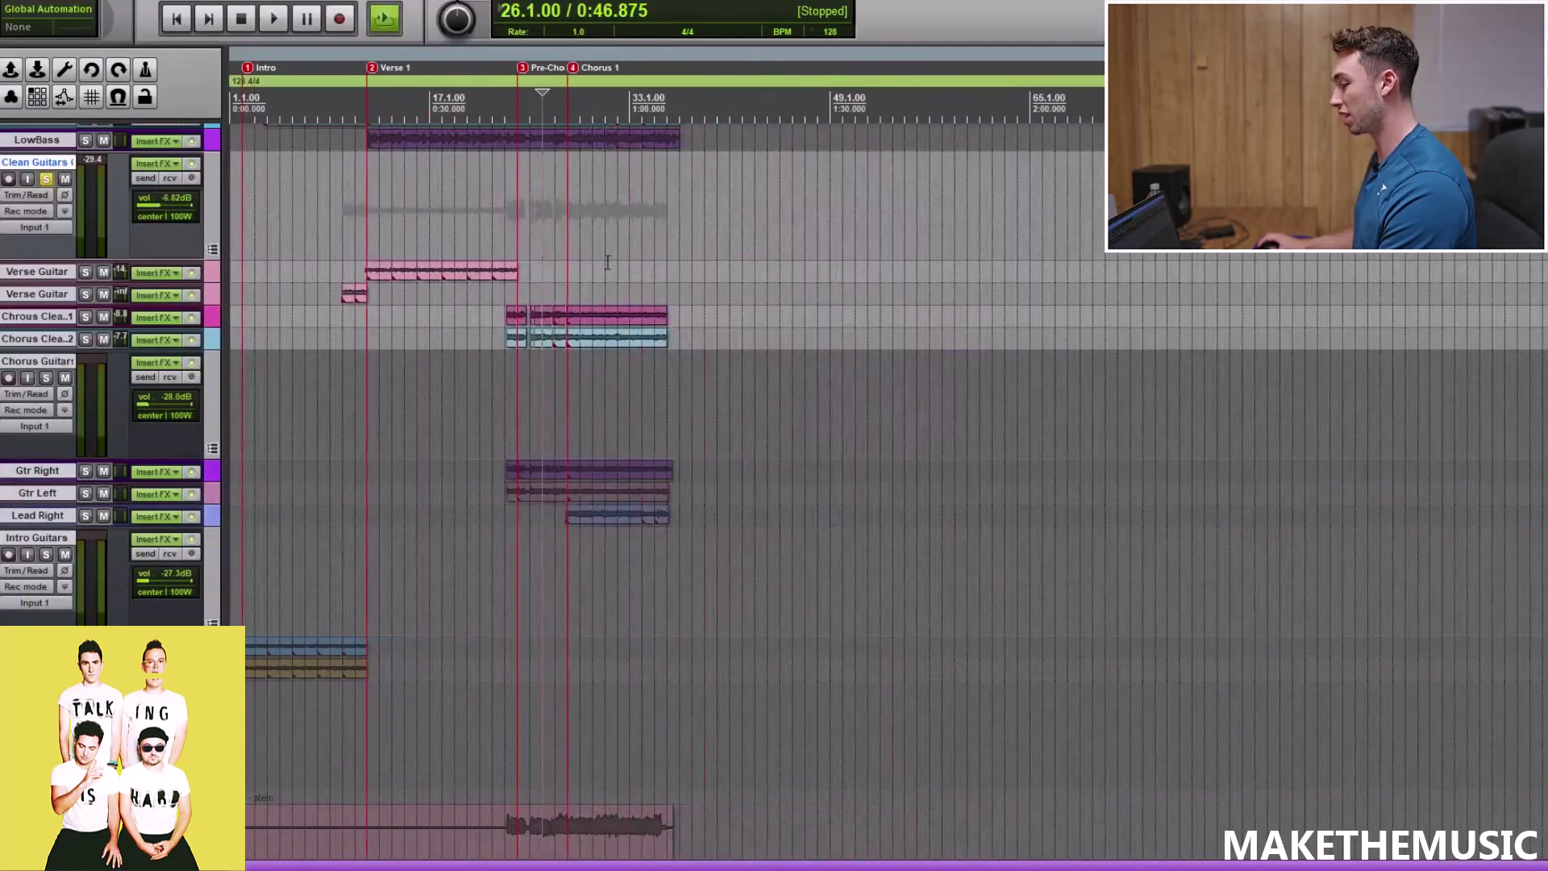
click(593, 241)
key(space)
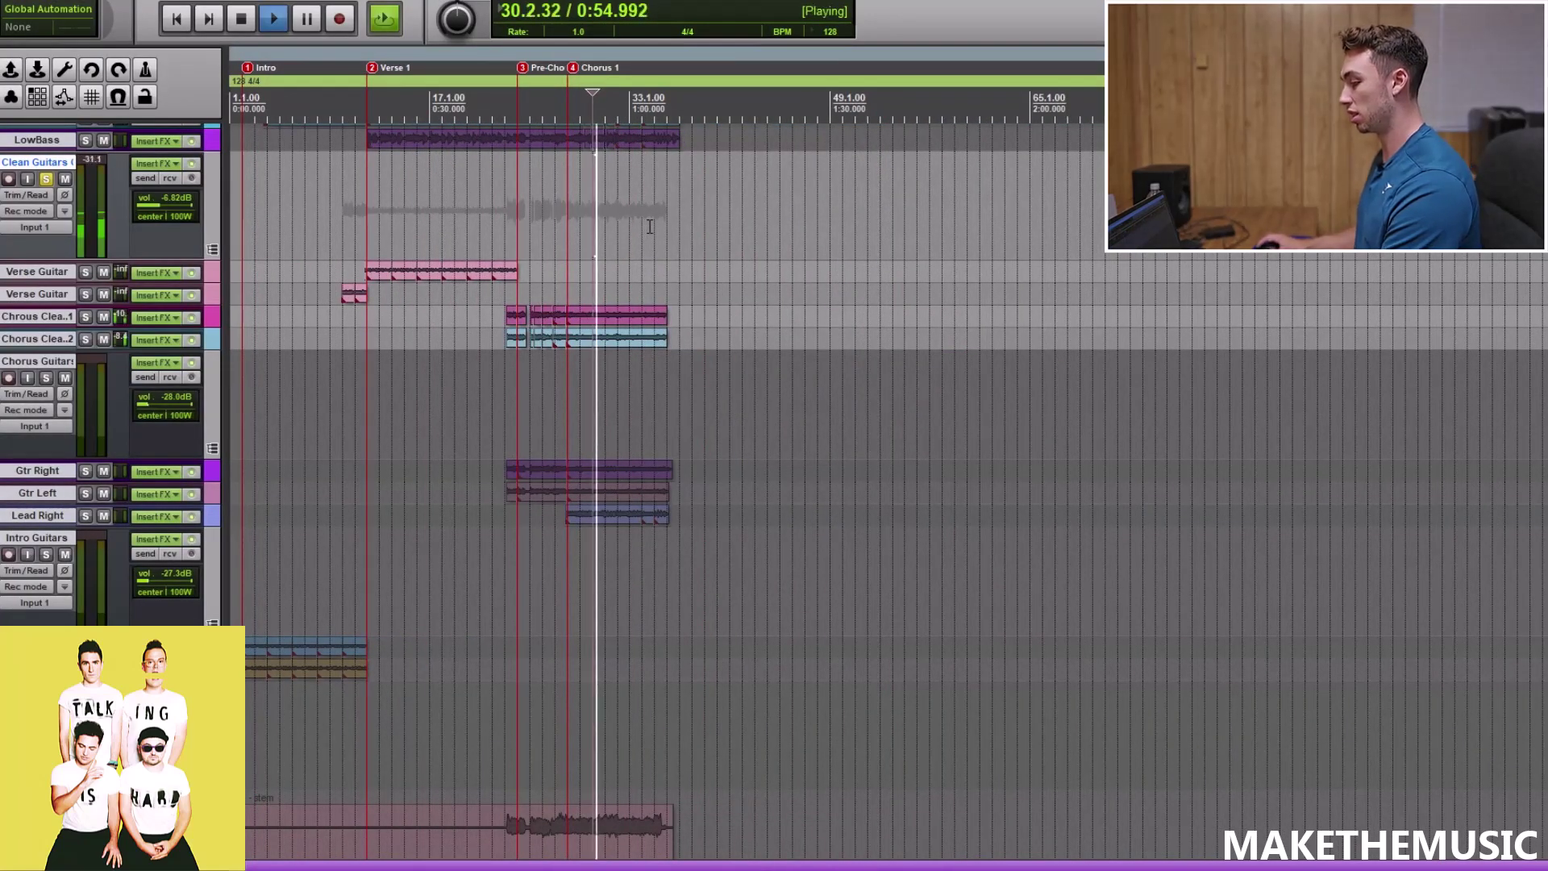
click(192, 163)
click(194, 163)
key(space)
click(50, 177)
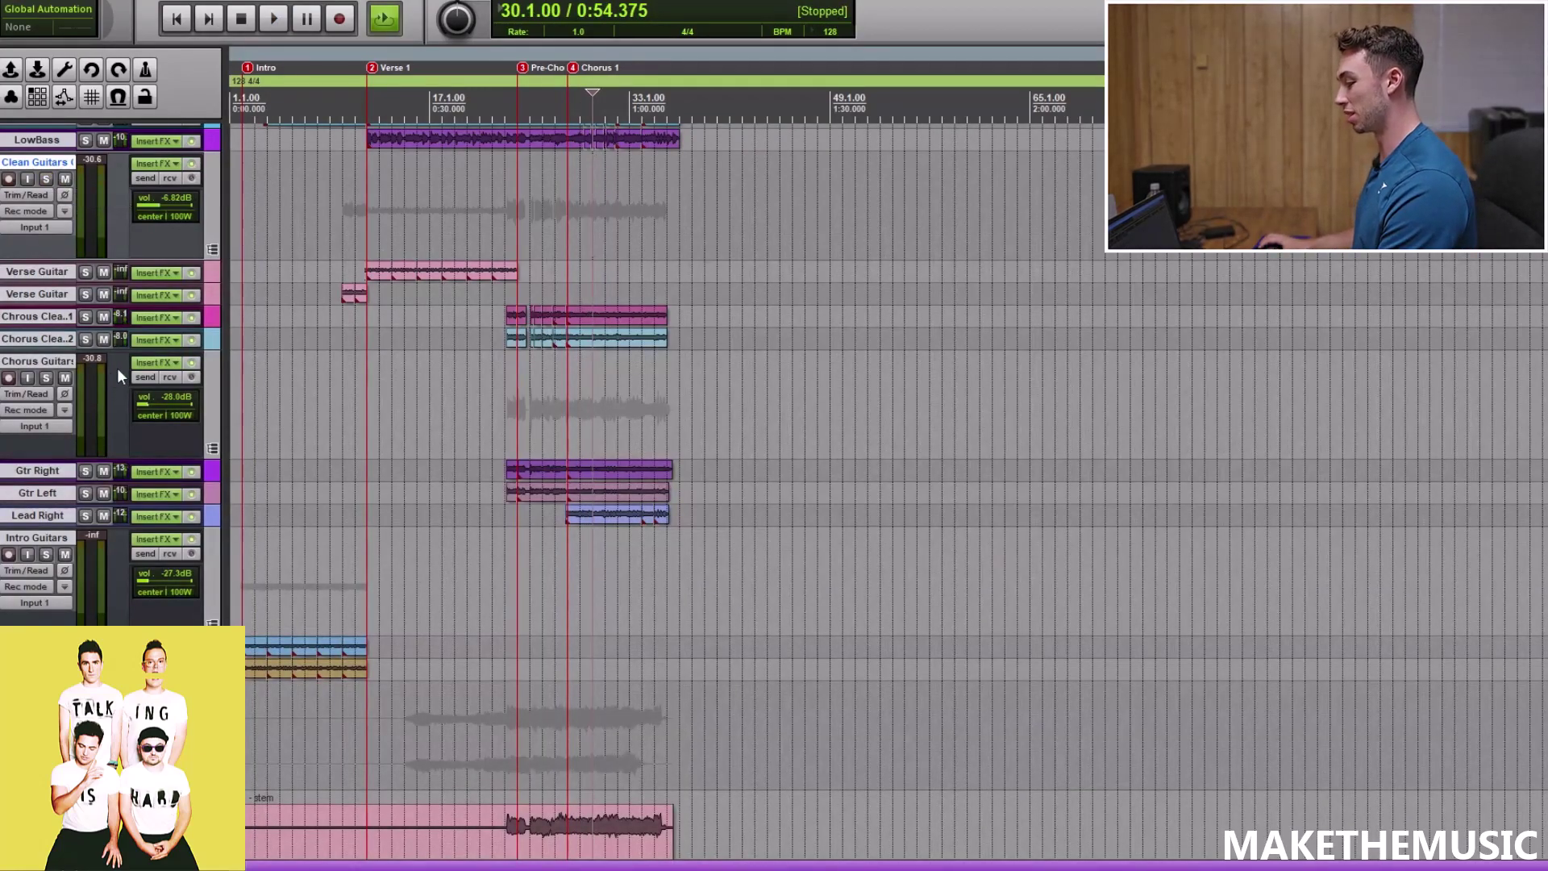
Solo the Chorus Guitars folder track and play it from bar 27.2 into Chorus 1
click(45, 378)
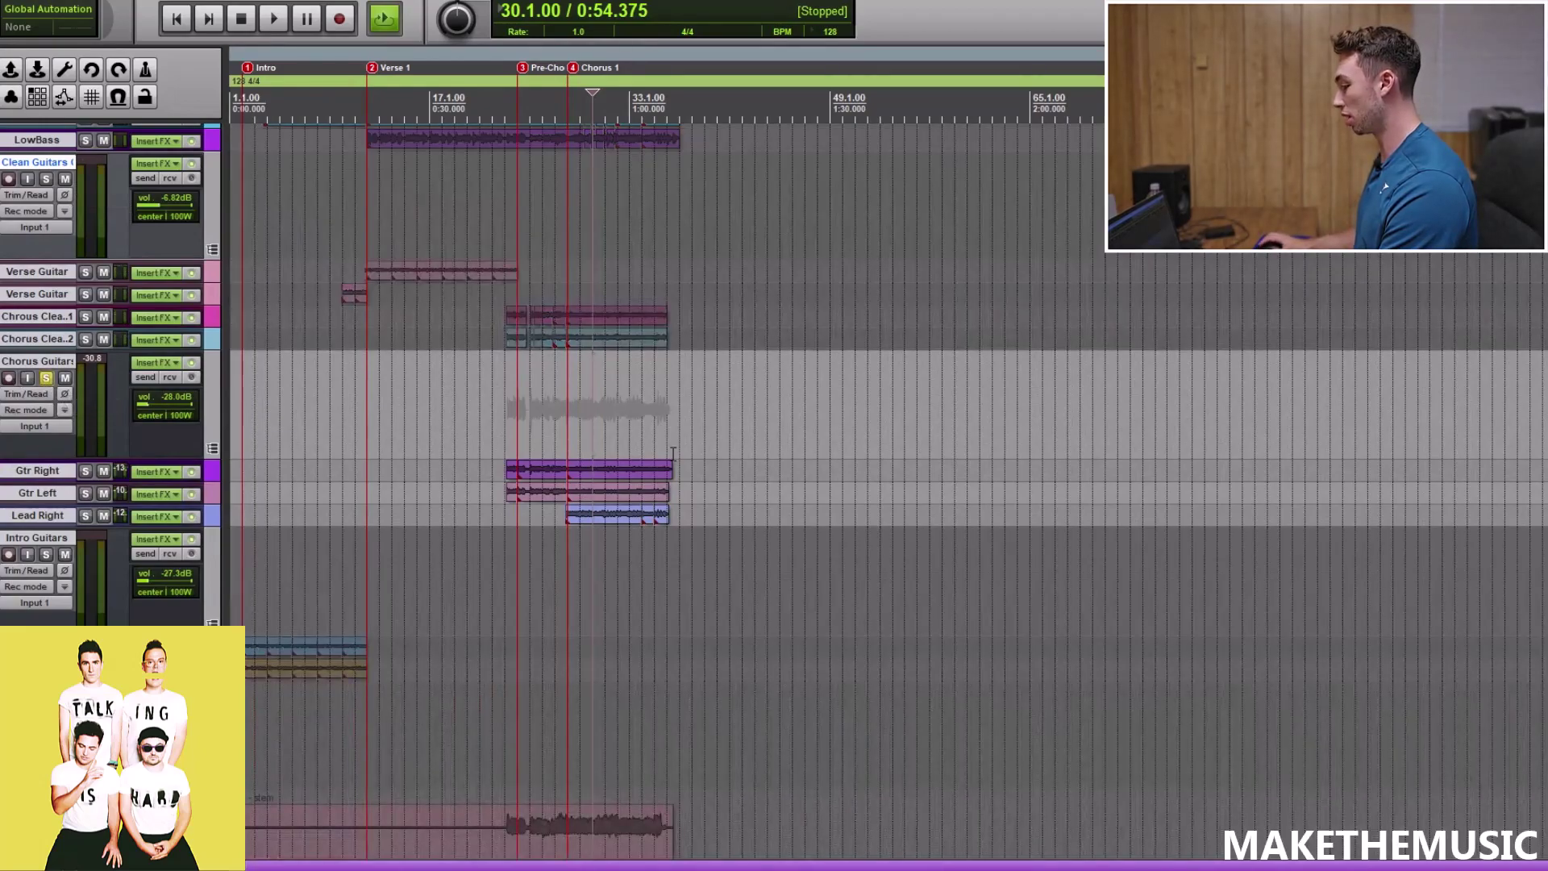
key(ctrl+])
click(879, 442)
key(ctrl+])
key(ctrl+])
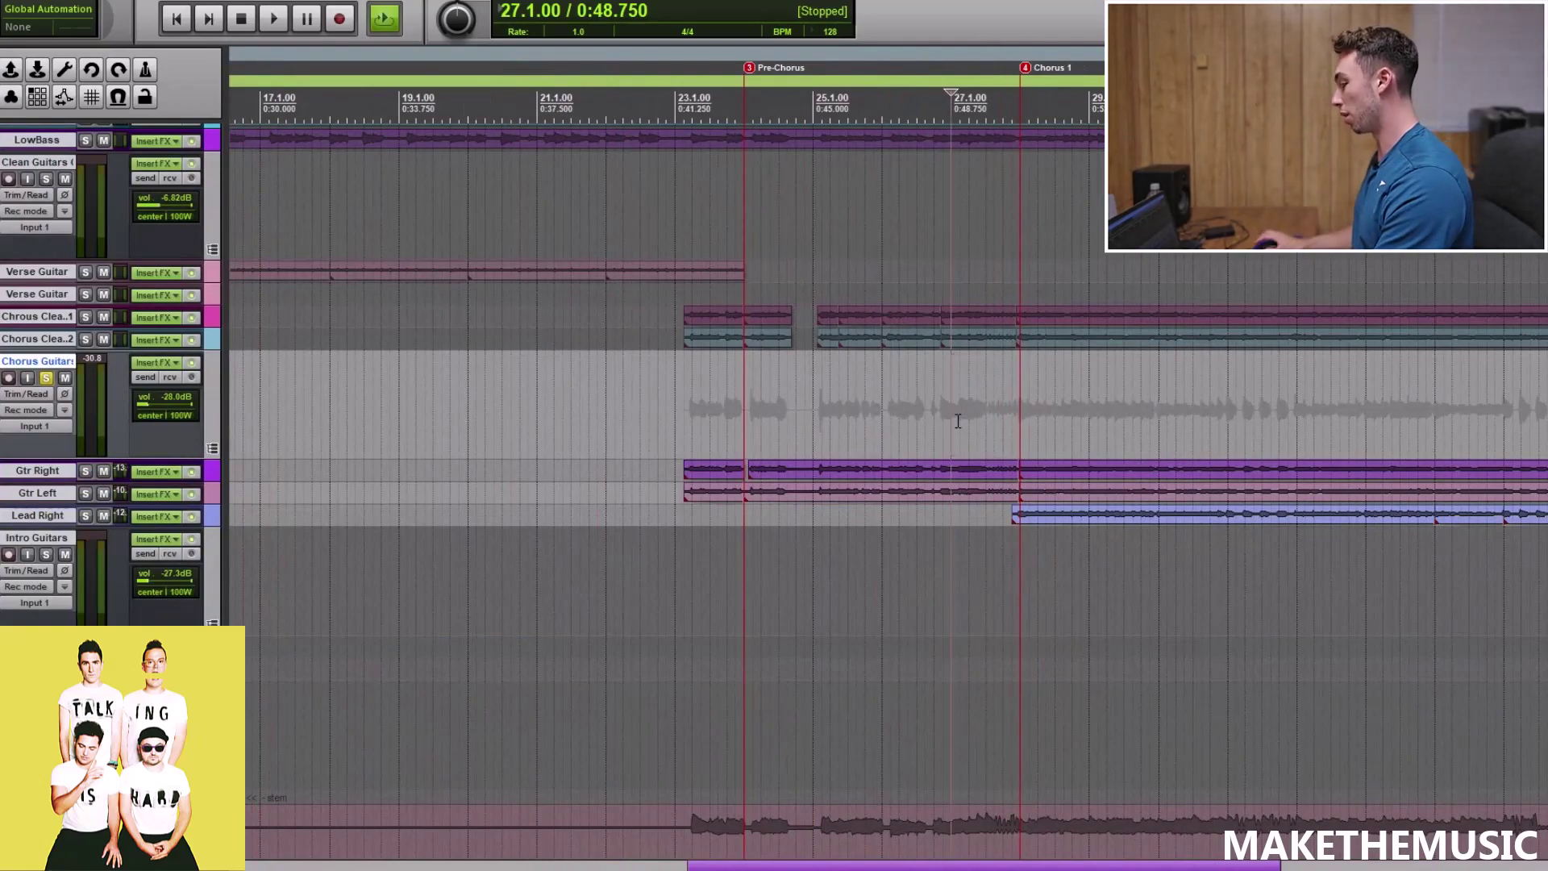
click(1089, 401)
click(1004, 395)
click(971, 397)
key(space)
scroll(1030, 414, down, 3)
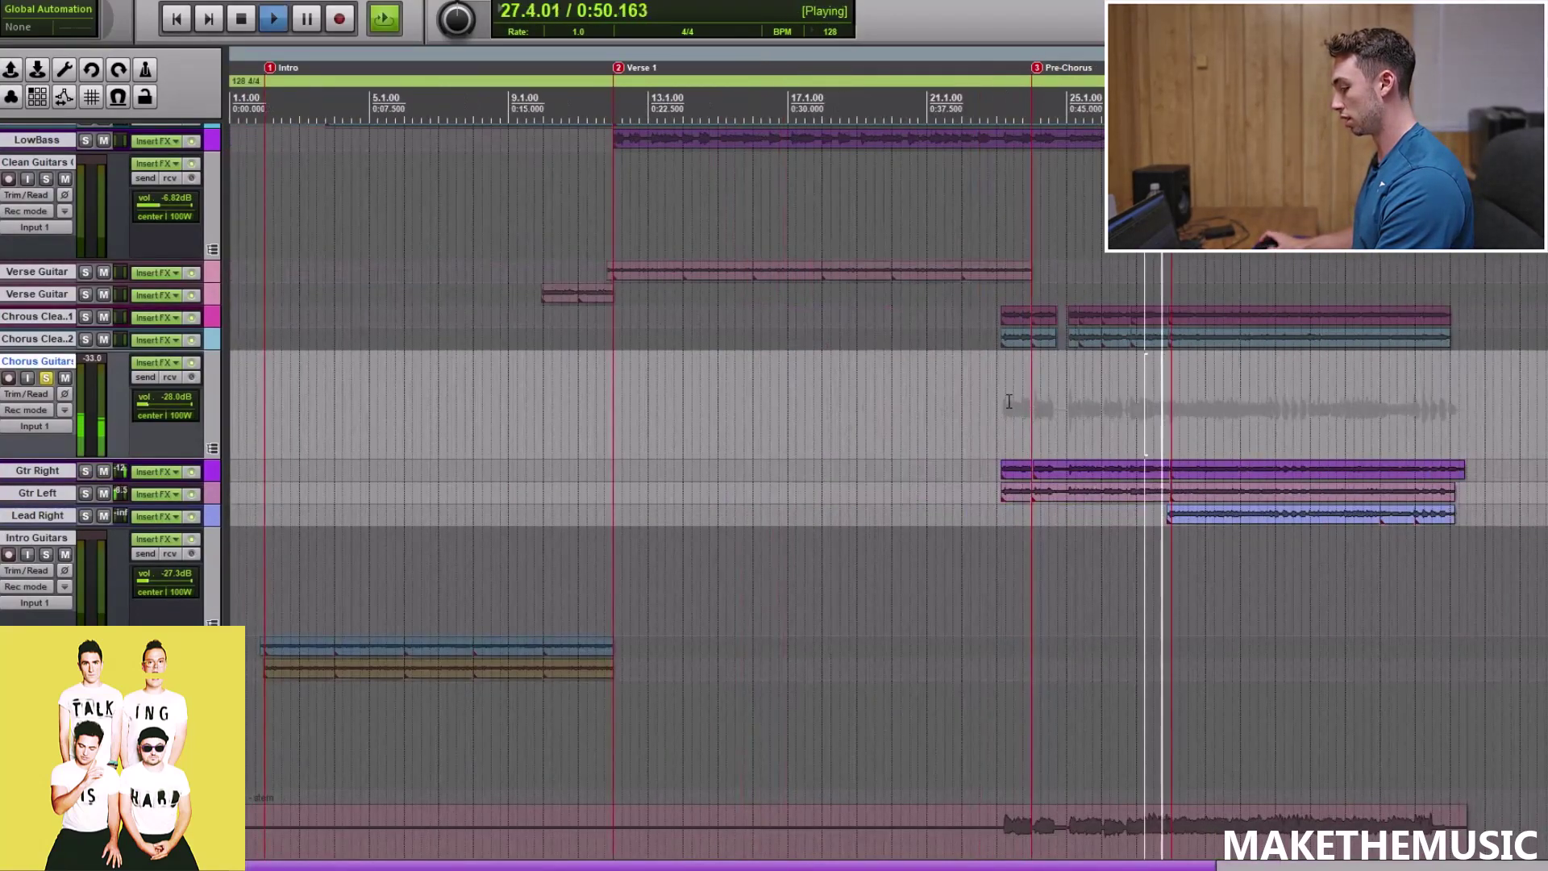
key(ctrl+[)
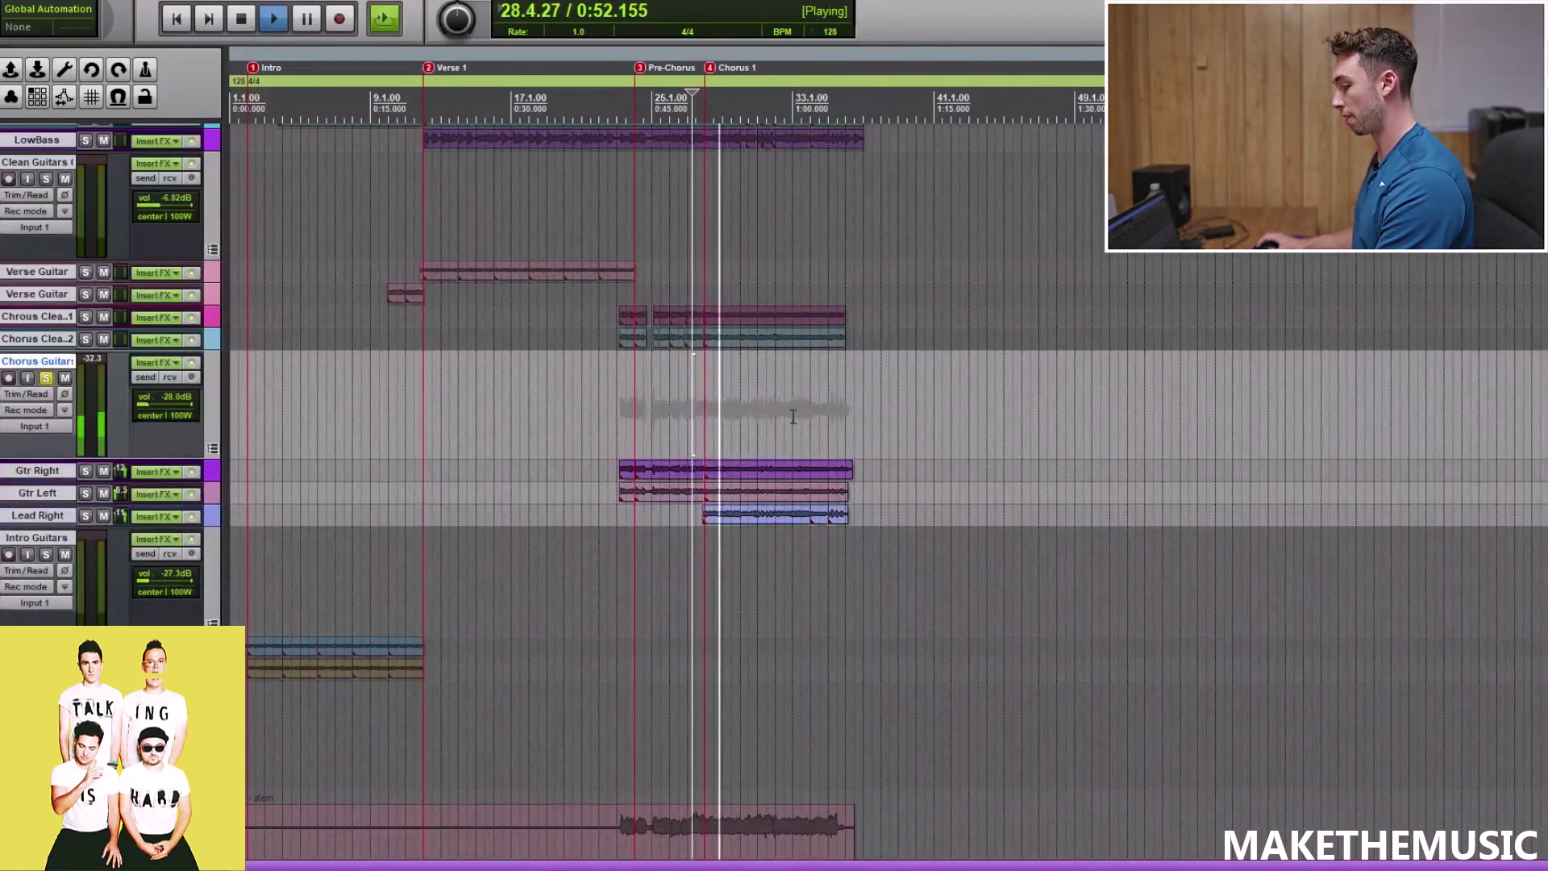
key(space)
Inspect the Virtual Mix Rack and ReaEQ on the Chorus Guitars folder, and close the effects window
click(154, 362)
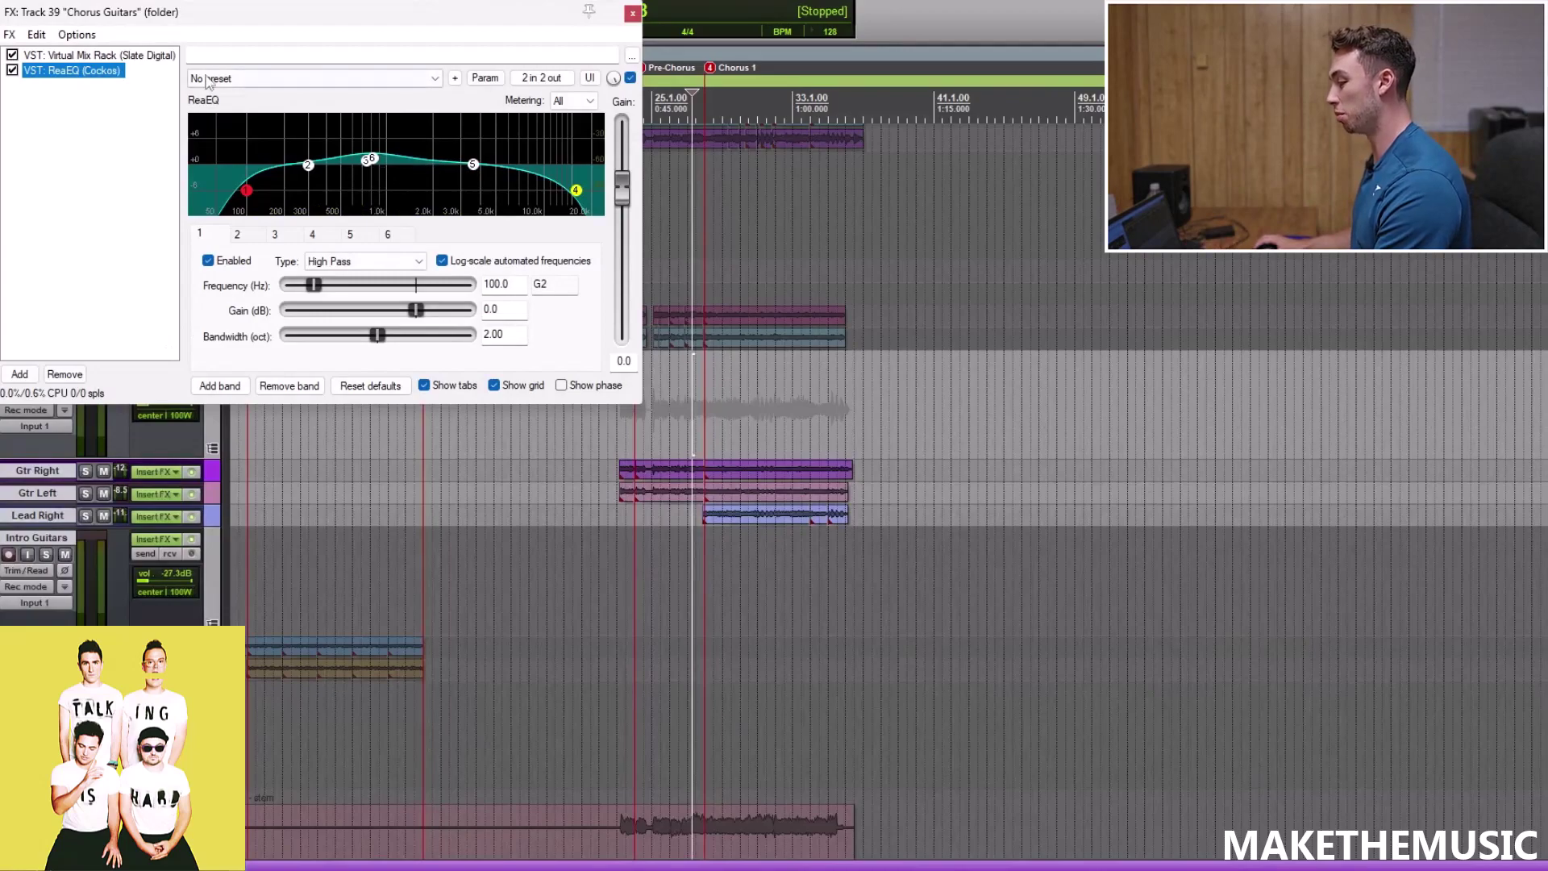
click(97, 54)
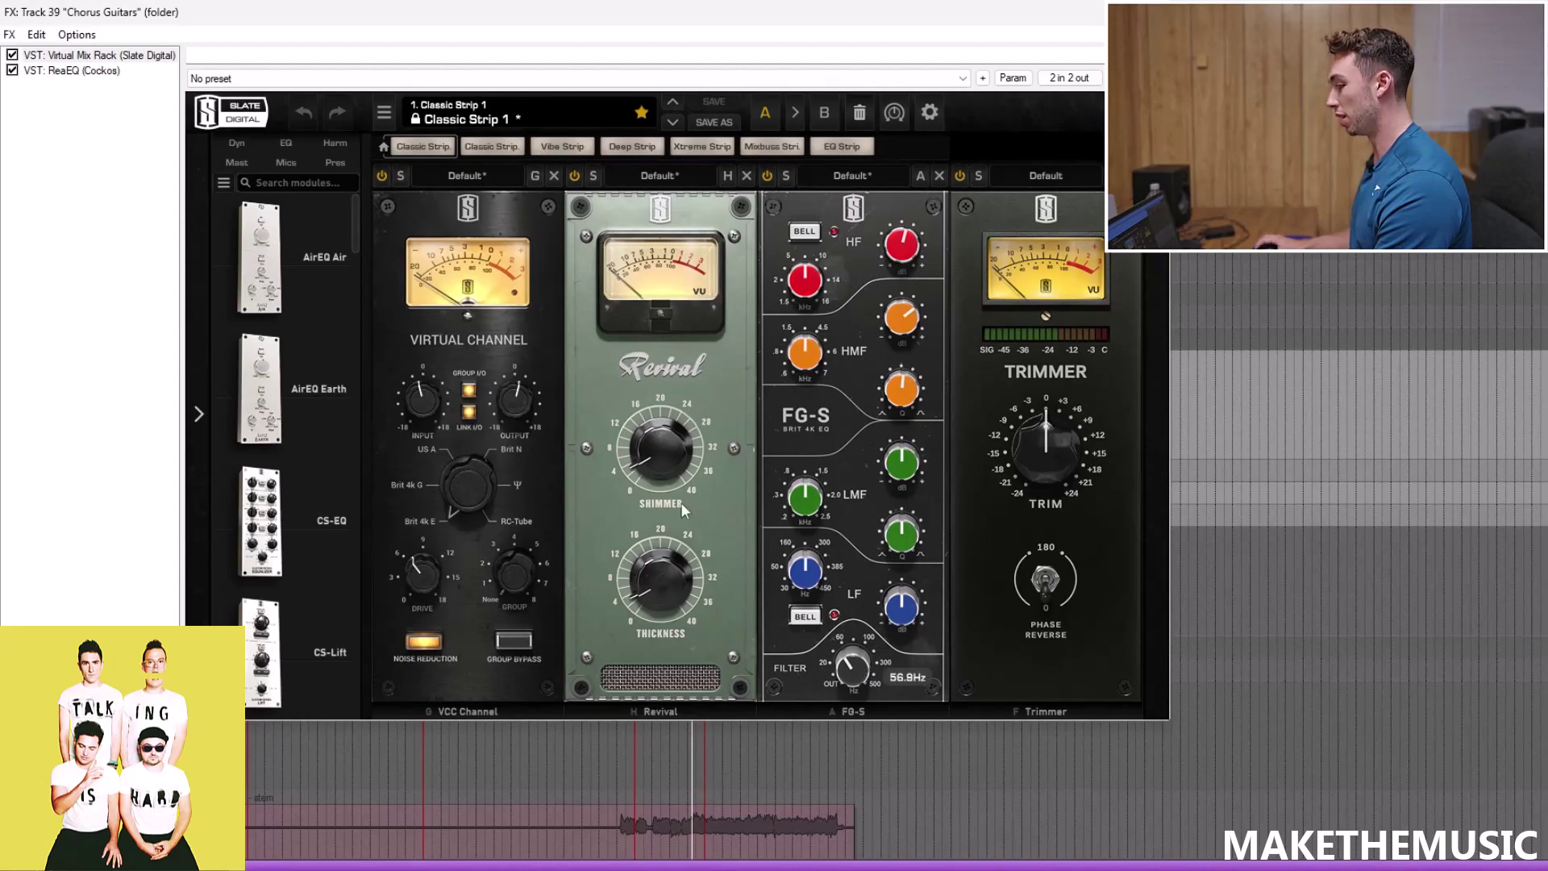
click(92, 71)
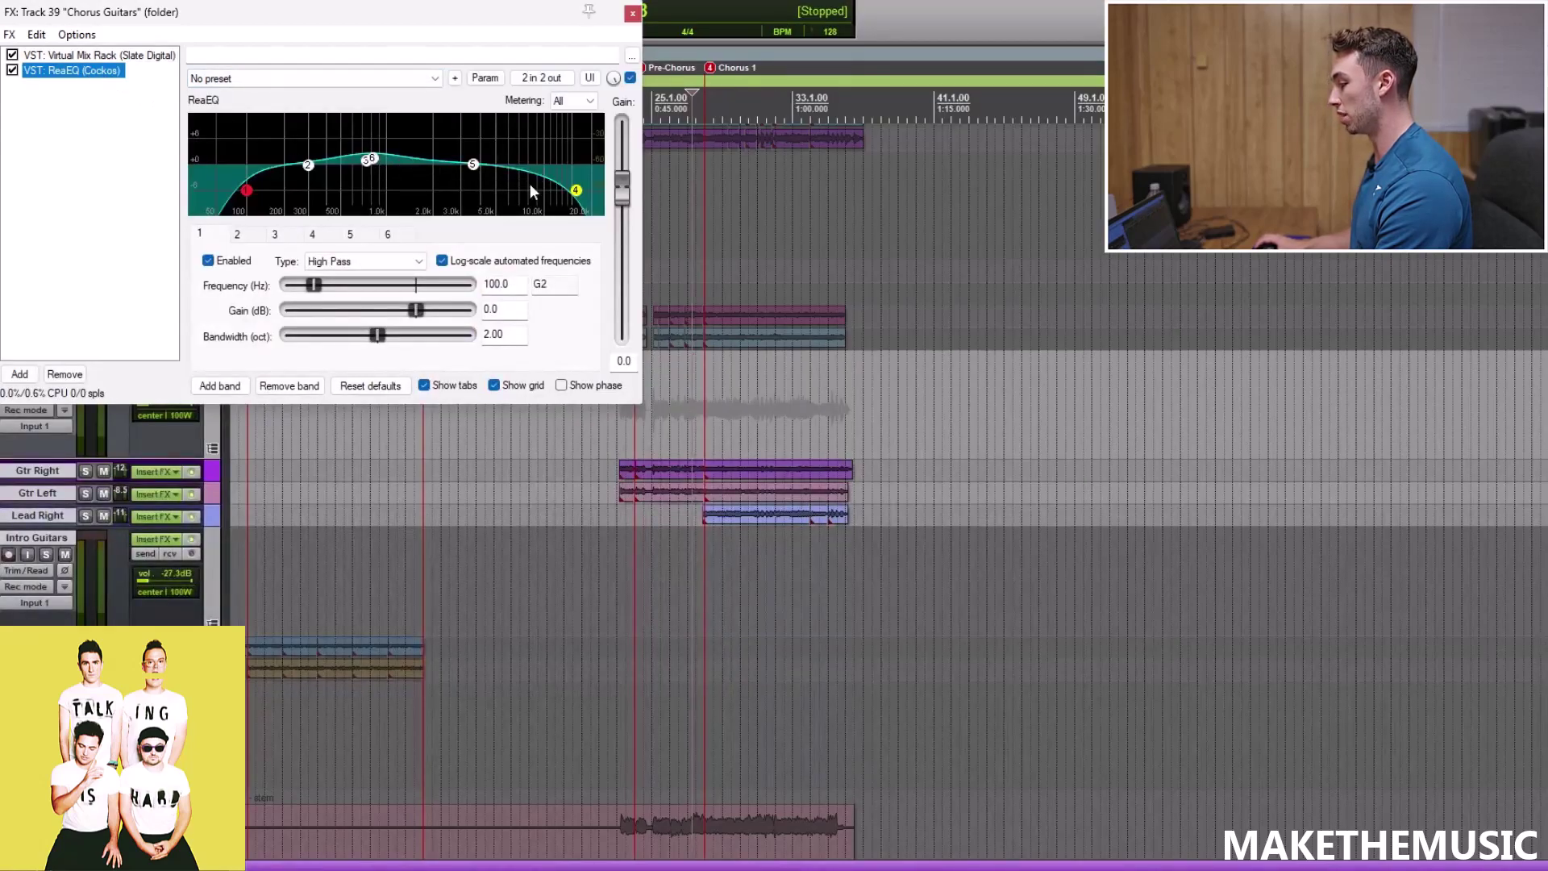
click(632, 12)
Play the soloed chorus guitars from bar 27.2 with the folder's effects bypassed and active, and clear the solo
click(196, 365)
key(space)
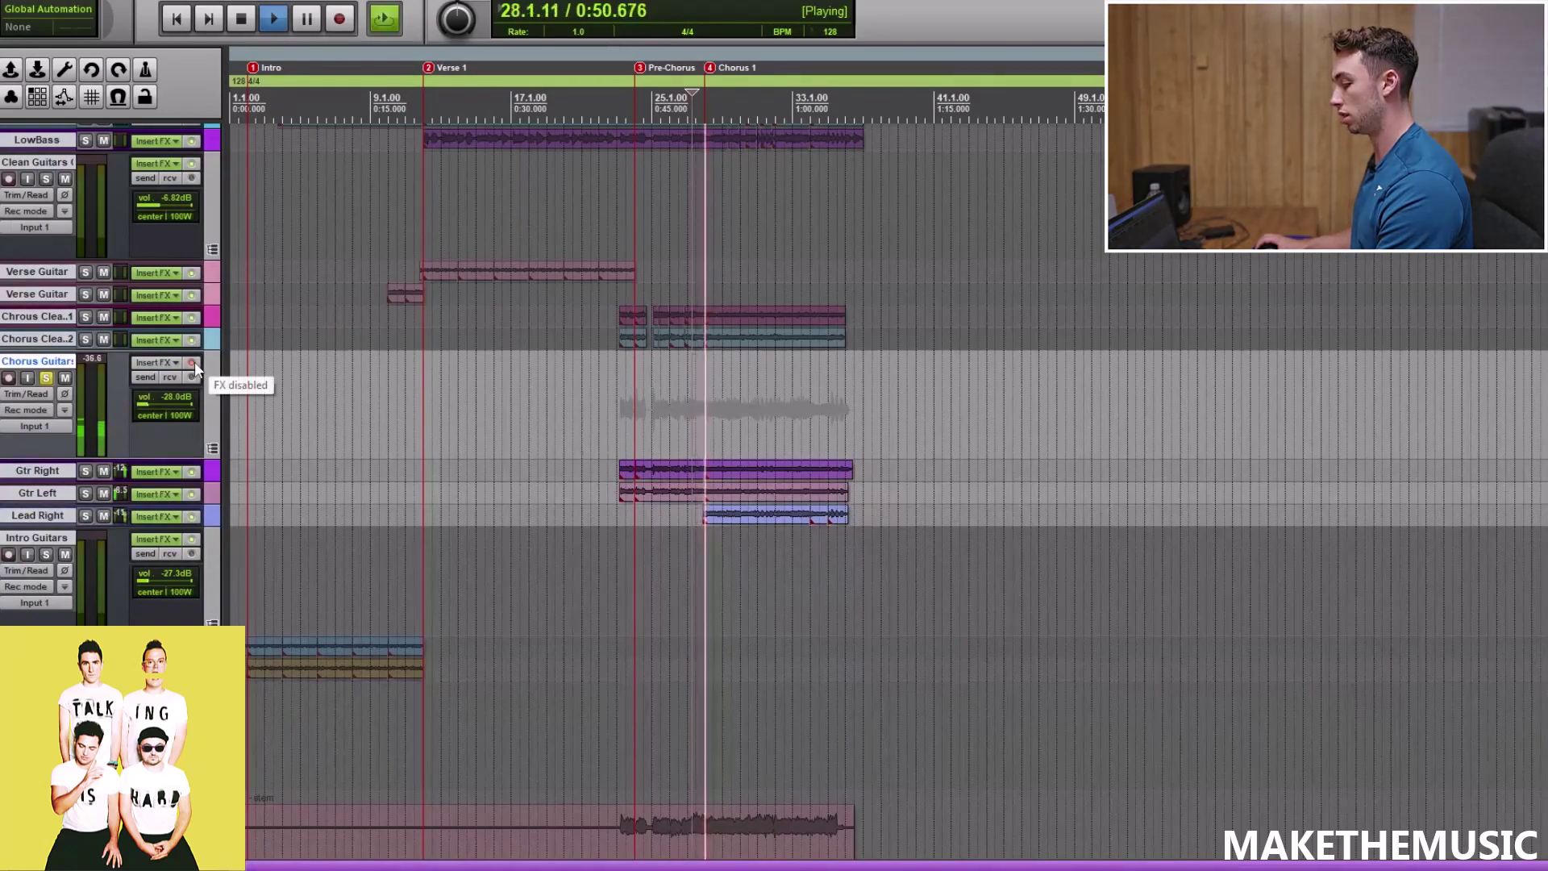
click(195, 361)
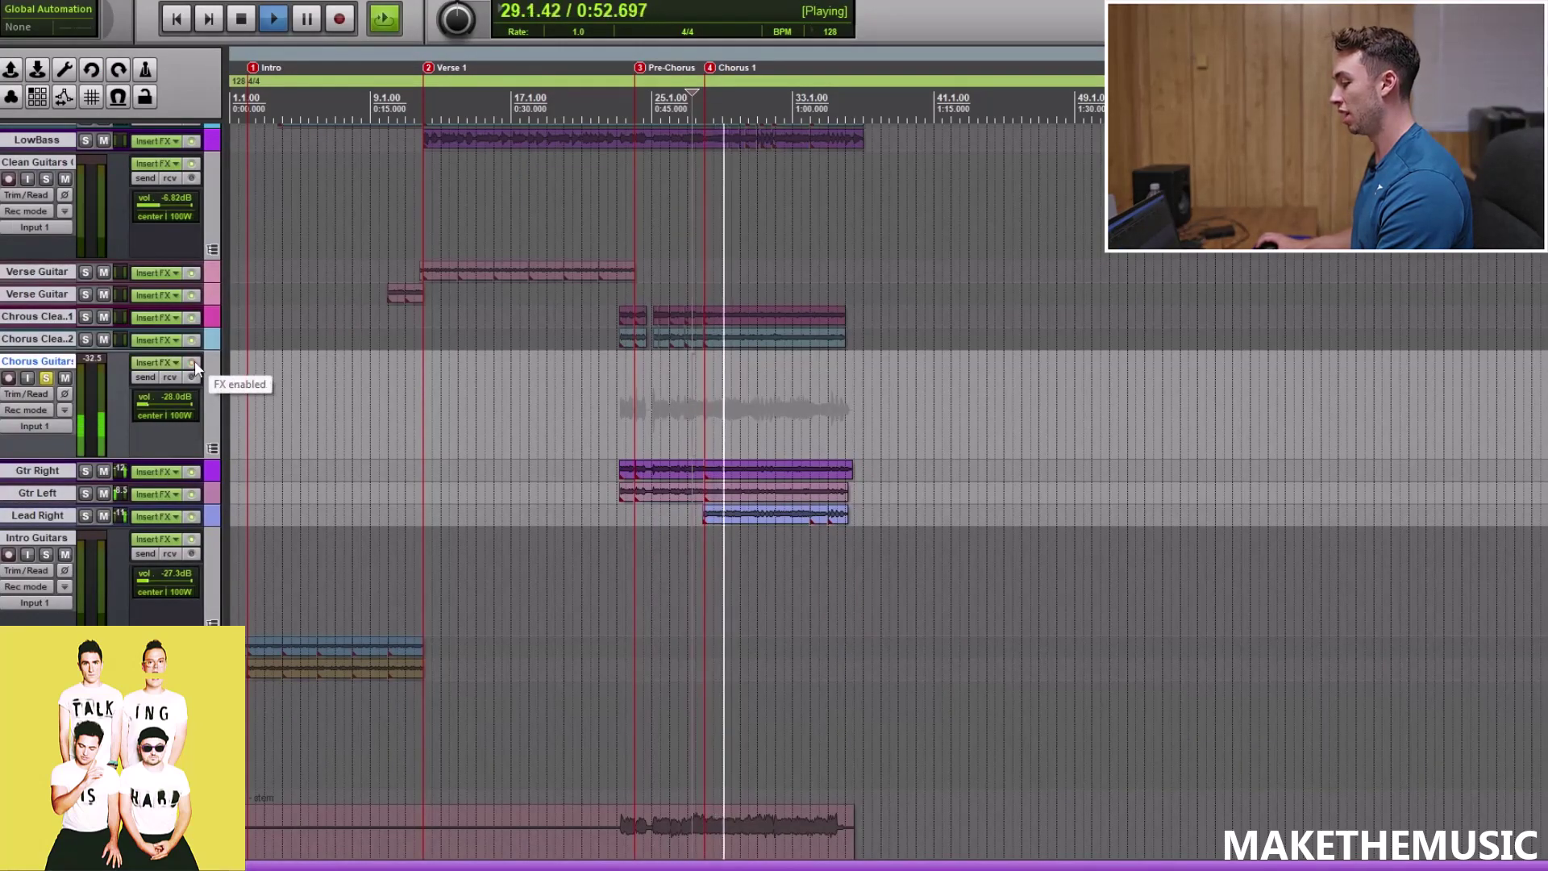
key(space)
click(46, 378)
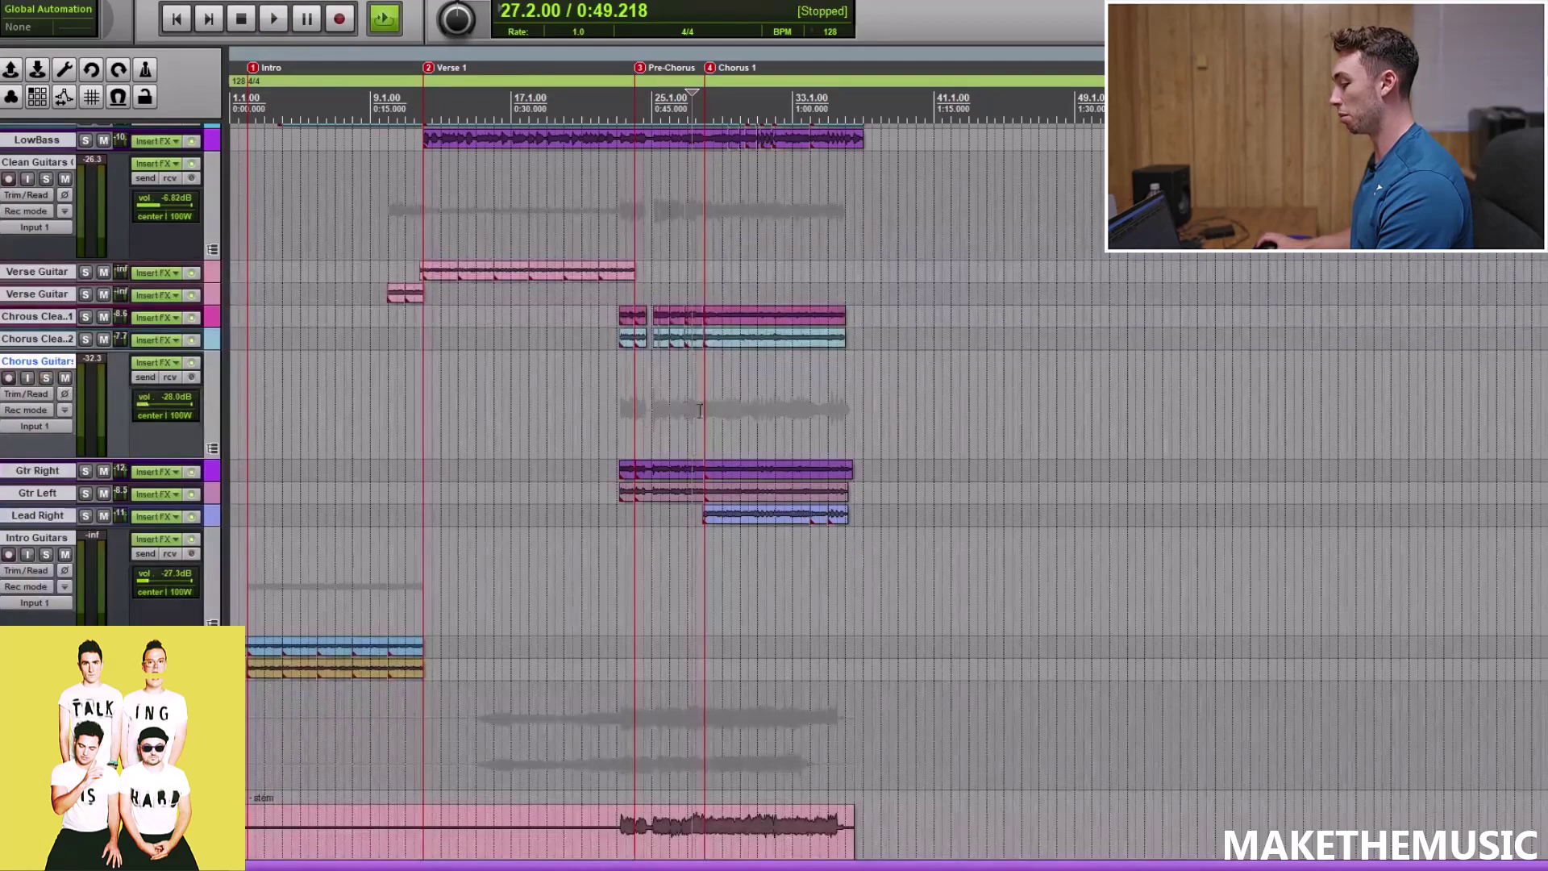
Inspect the TH-U Slate pedals and amp on the Gtr Right track, and close the effects window
click(165, 474)
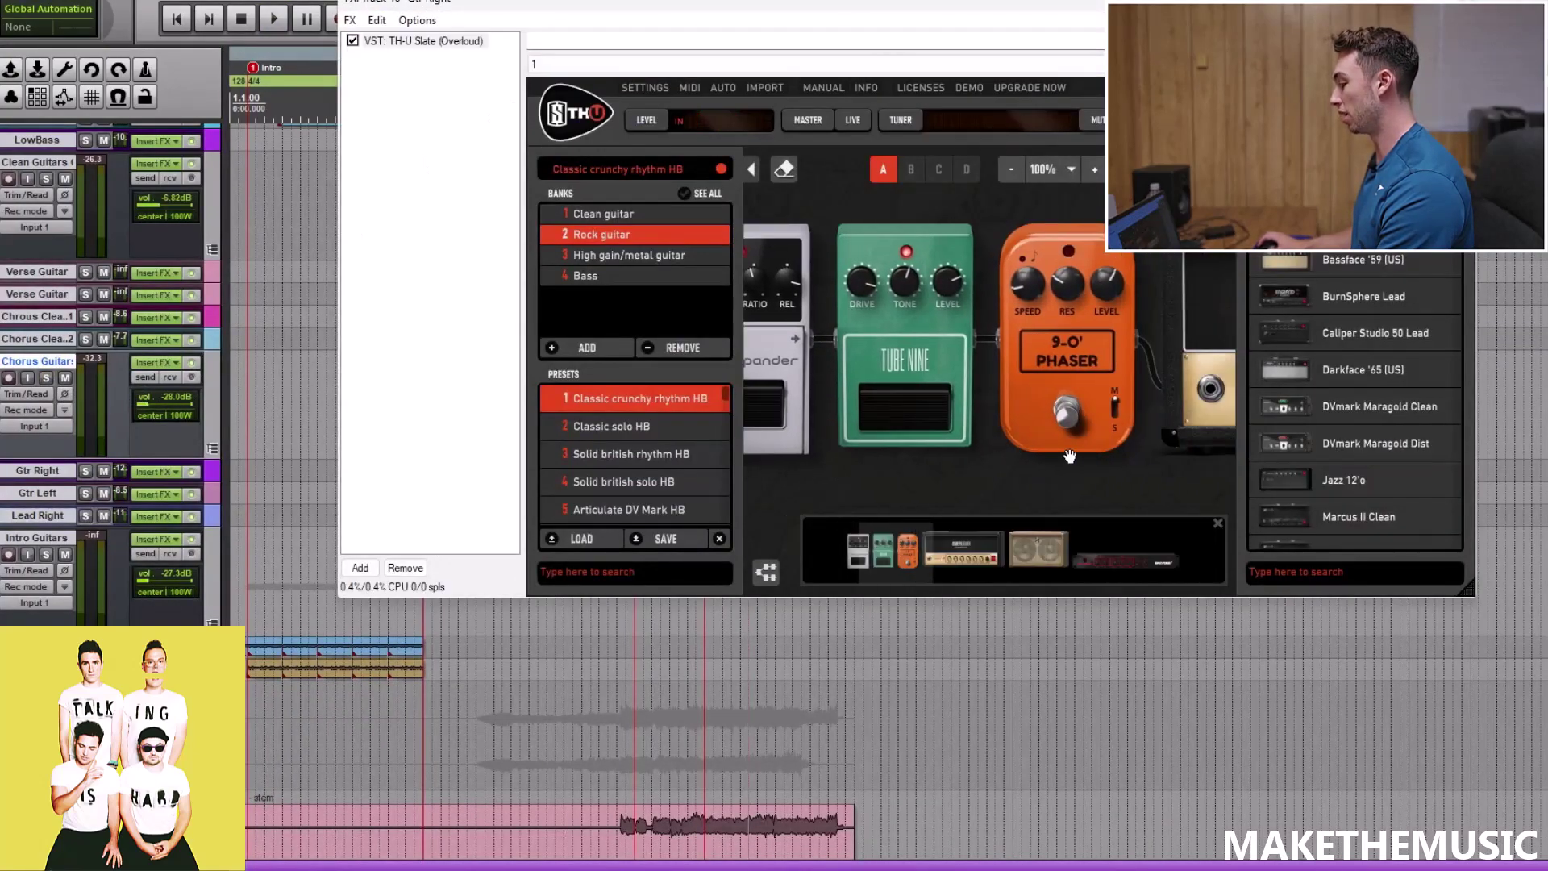
drag(1068, 454, 850, 480)
drag(1130, 498, 939, 491)
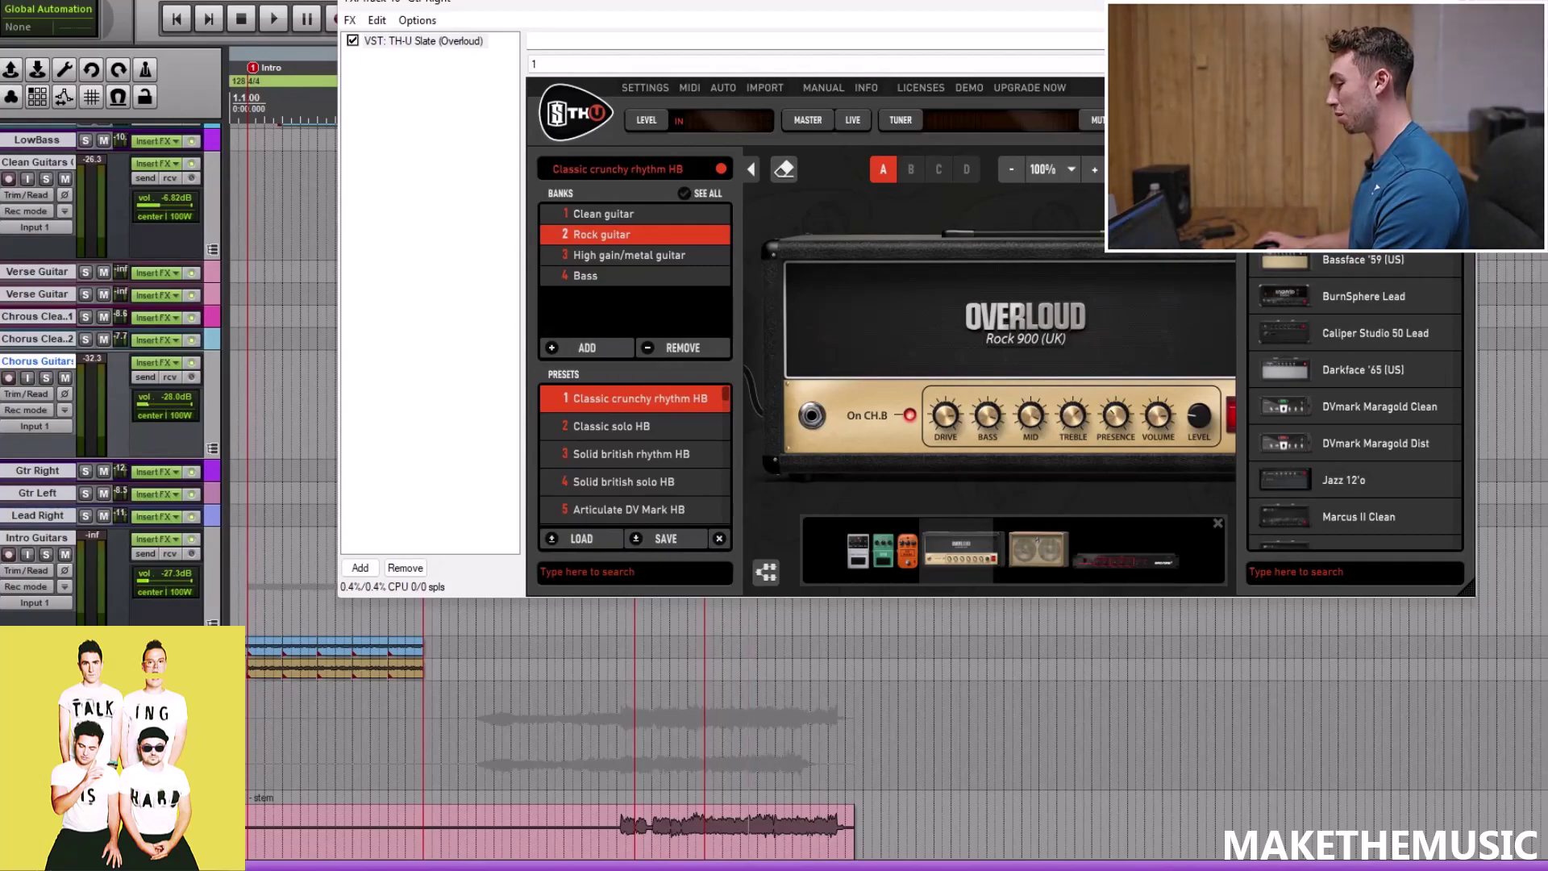
click(1458, 3)
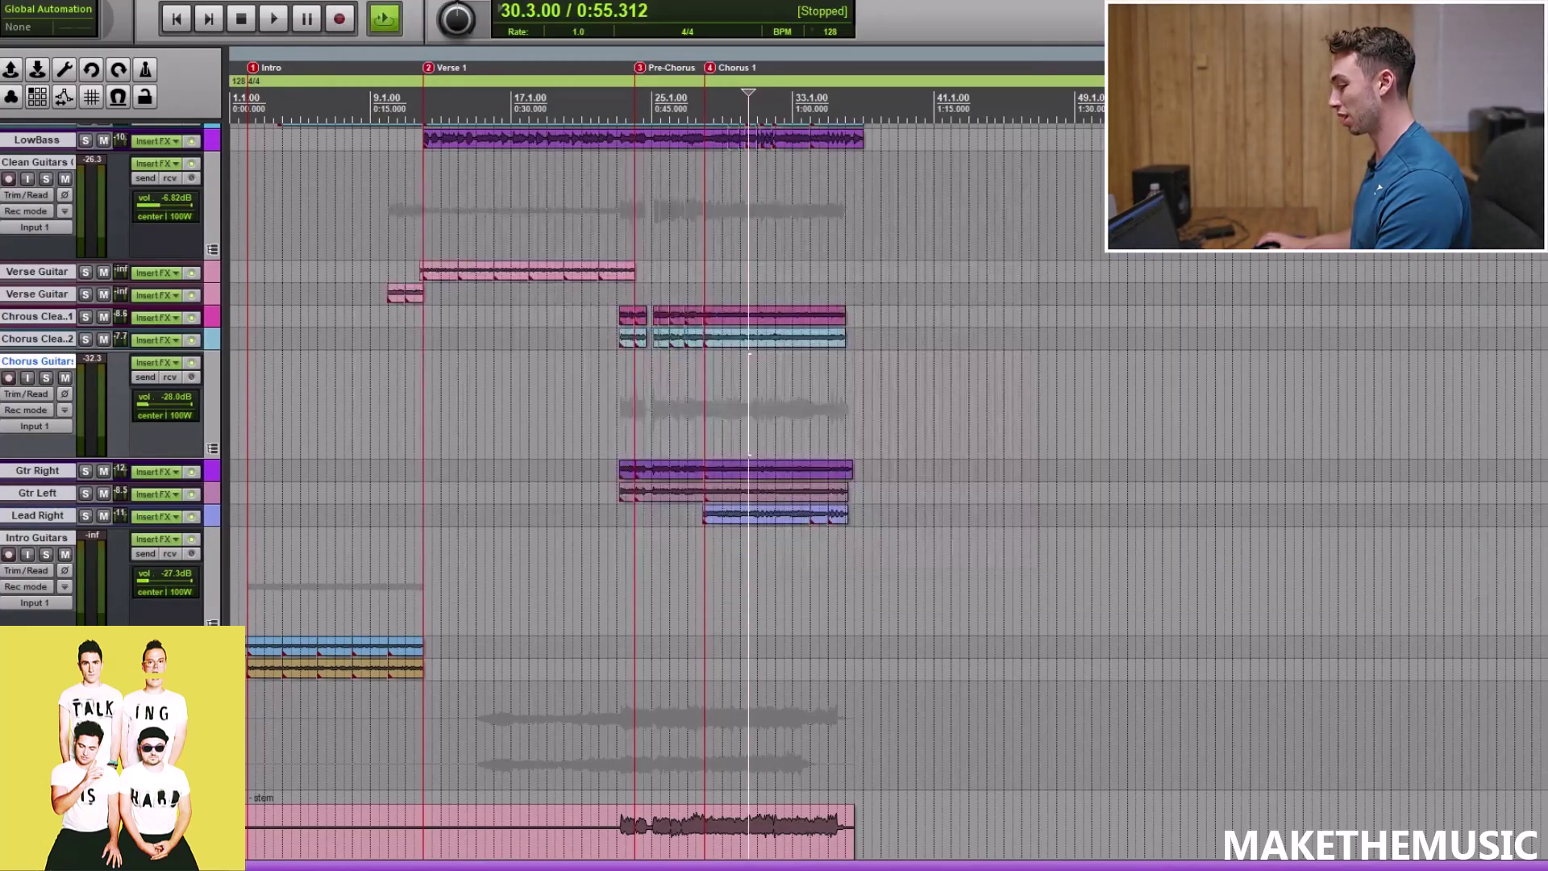
Solo the Clean Guitars and Chorus Guitars folders together and play them from bar 30.3
click(46, 179)
click(46, 377)
key(space)
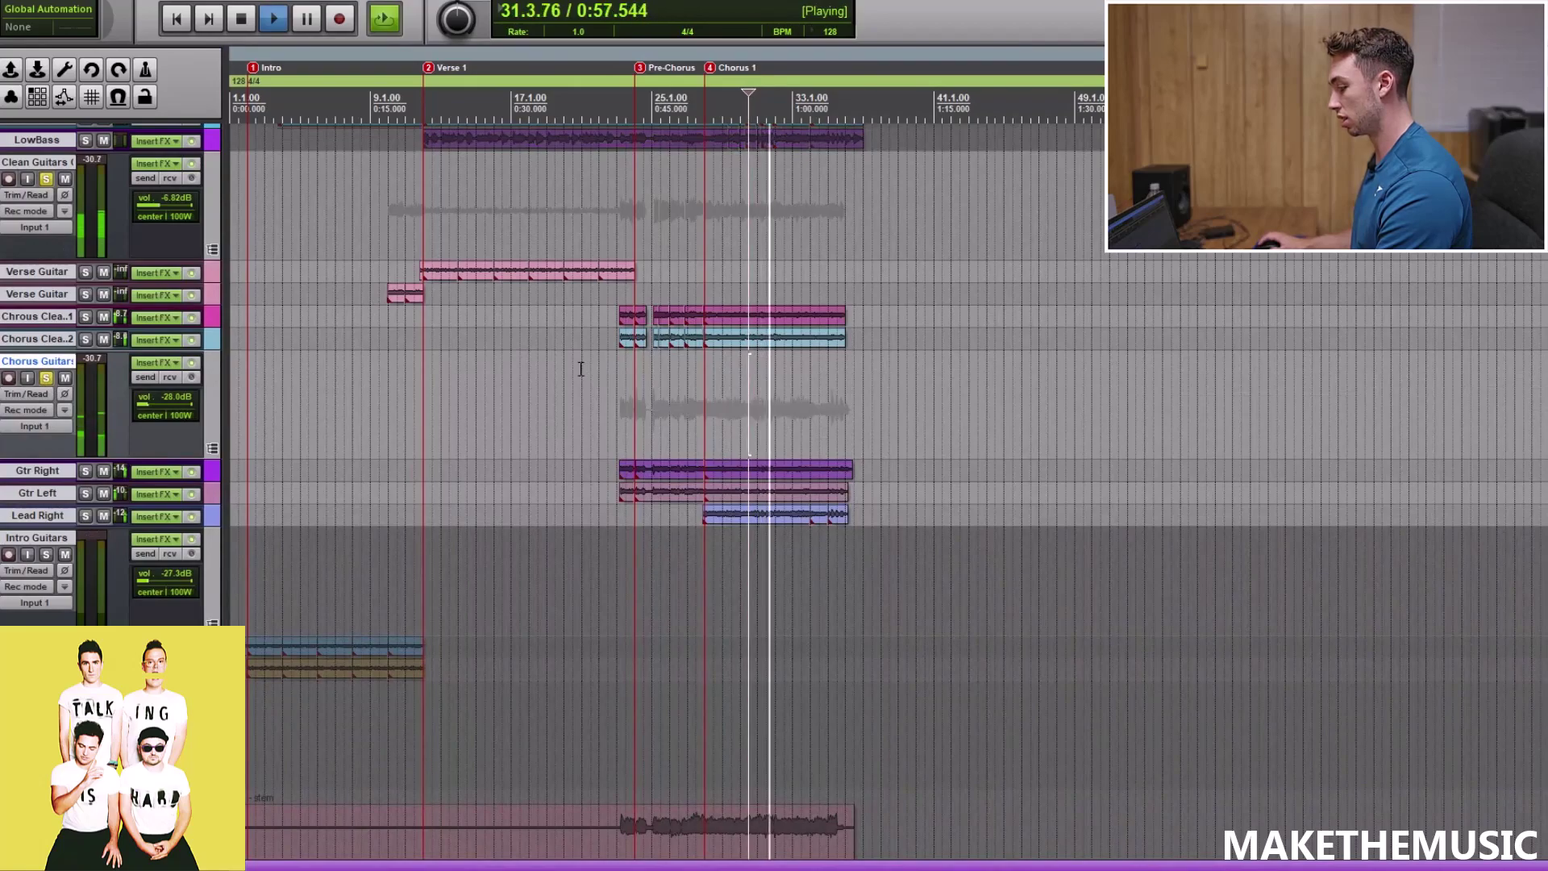
key(space)
Clear the solo on both guitar folders and play the full mix from bar 30.3
click(45, 377)
click(46, 178)
key(space)
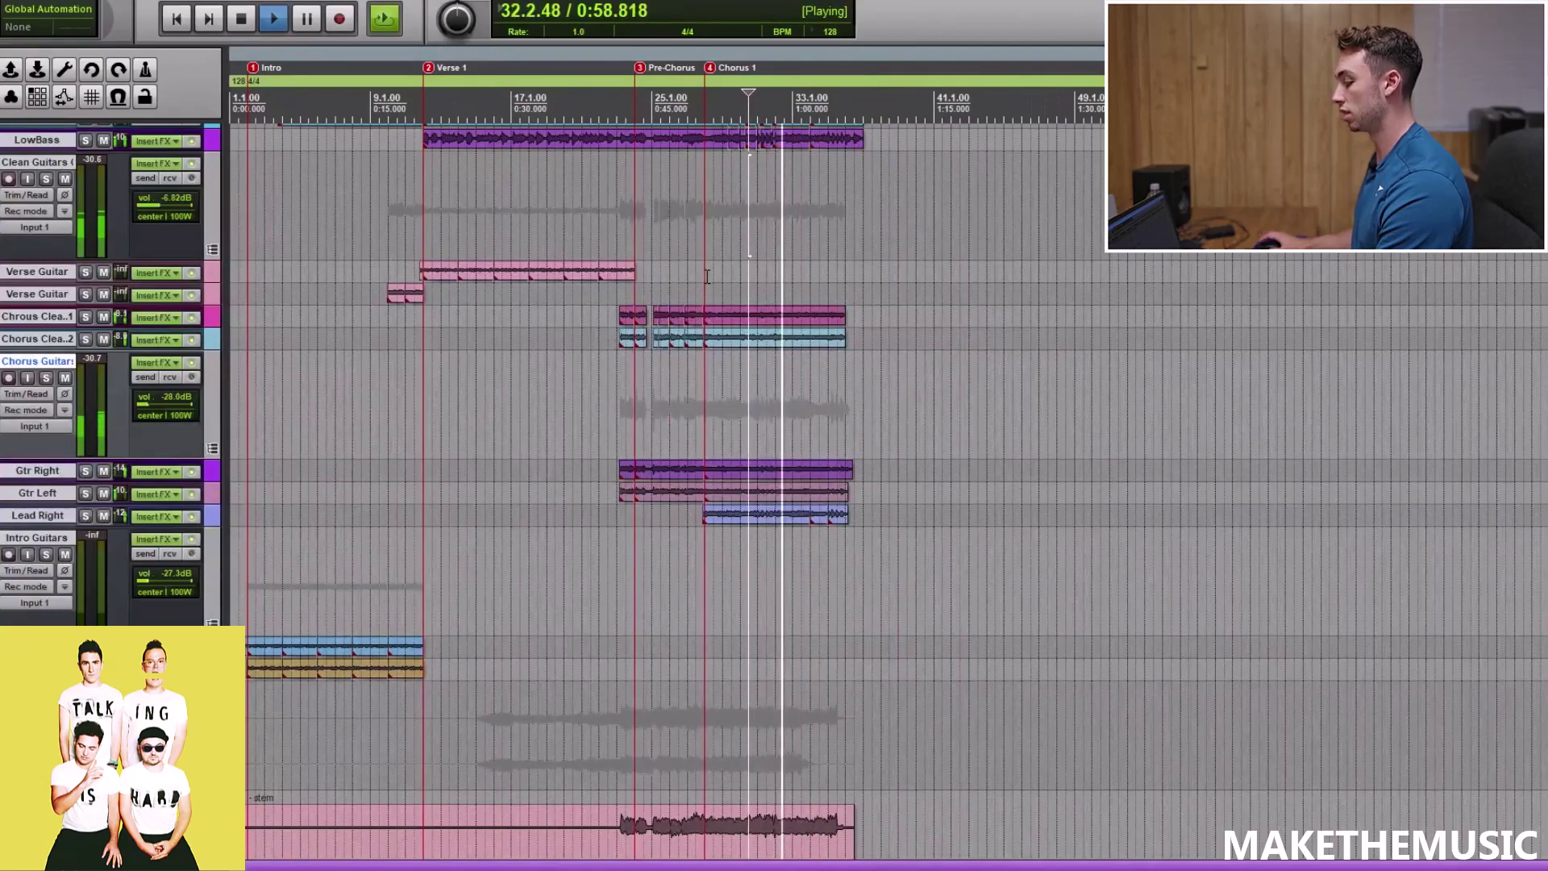
key(space)
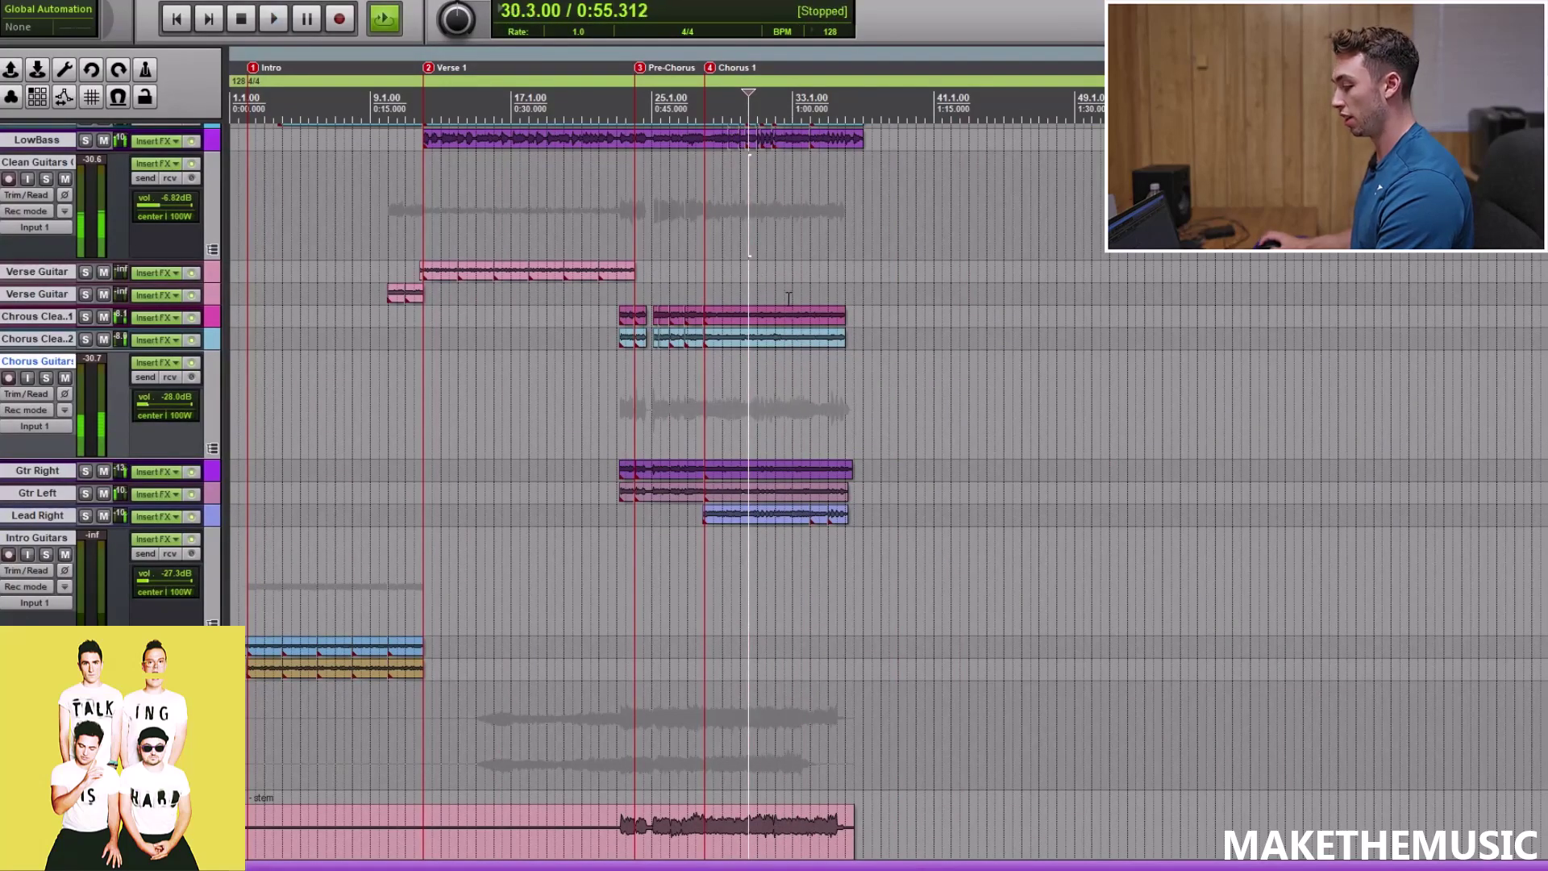
Solo the Intro Guitars folder track and play it from bar 2.1 at the Intro marker
click(46, 555)
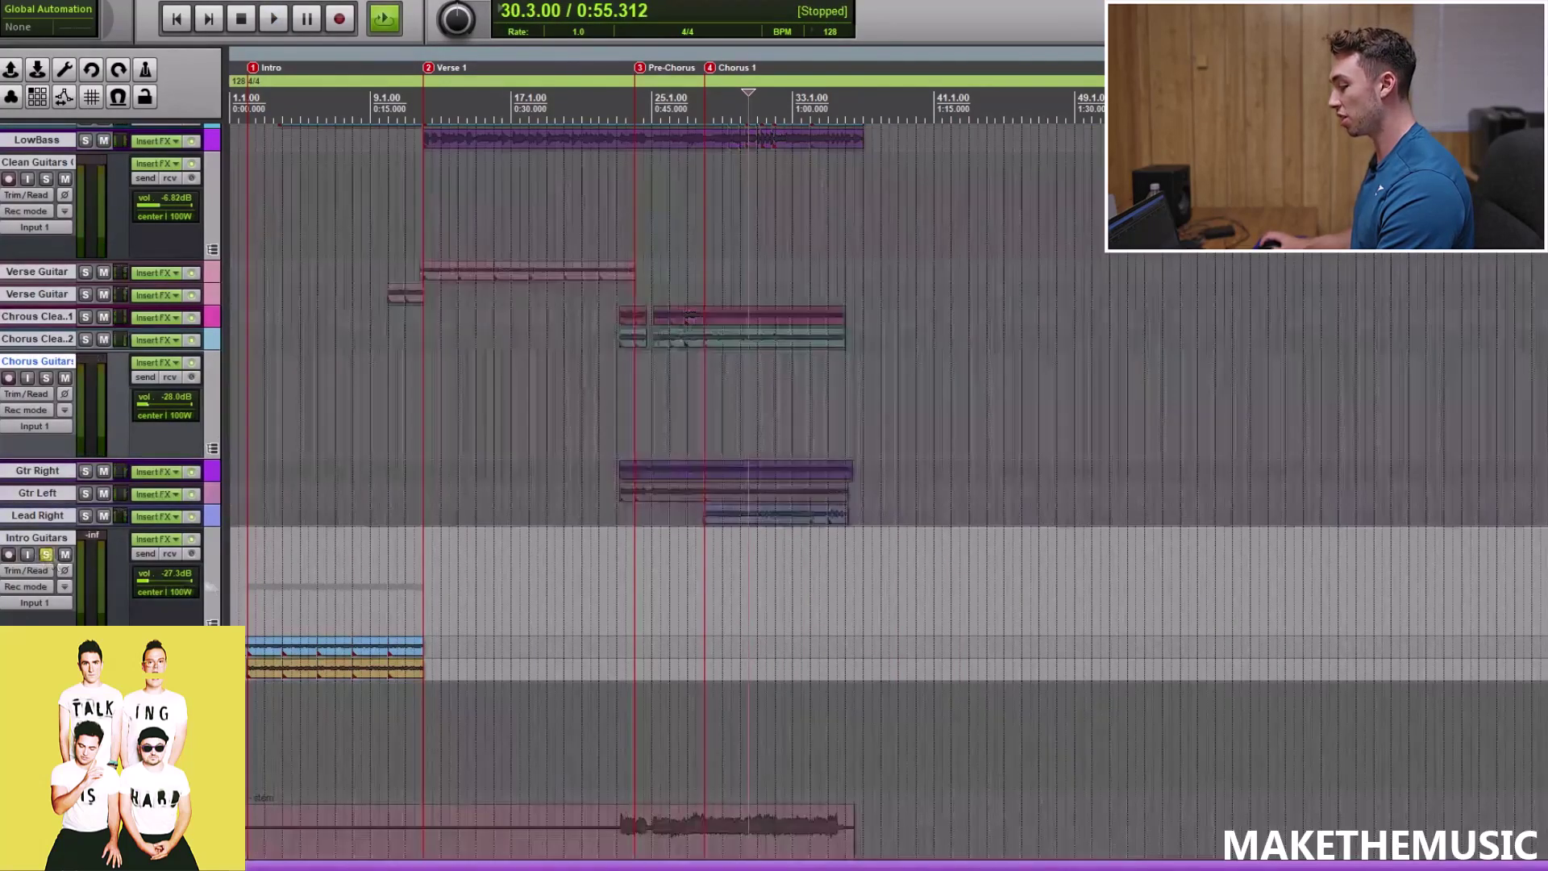
click(249, 585)
scroll(437, 534, up, 5)
key(ctrl+])
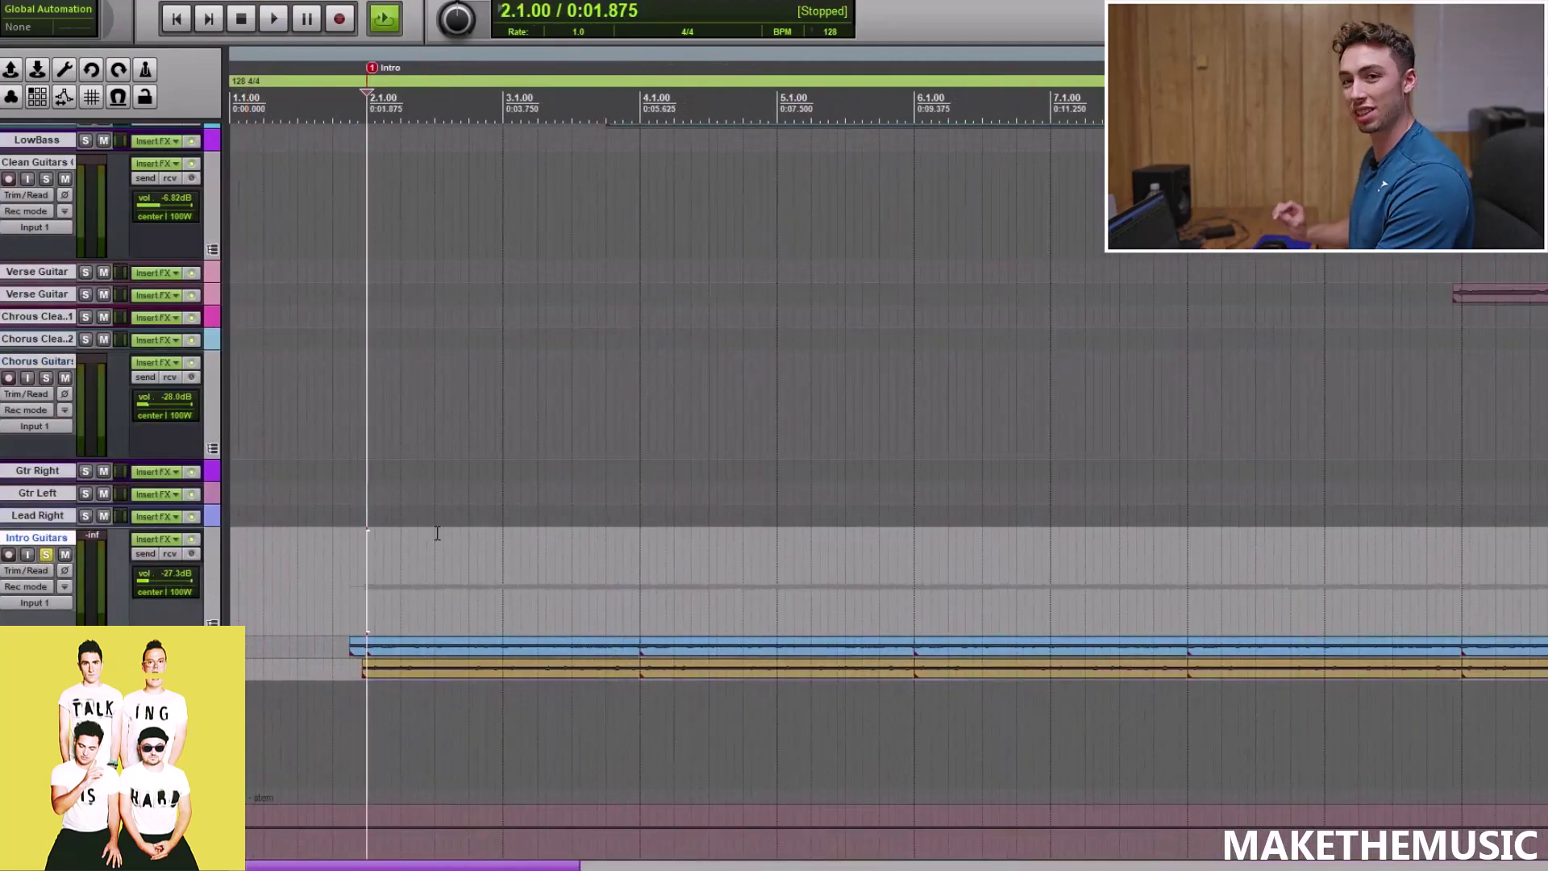
key(space)
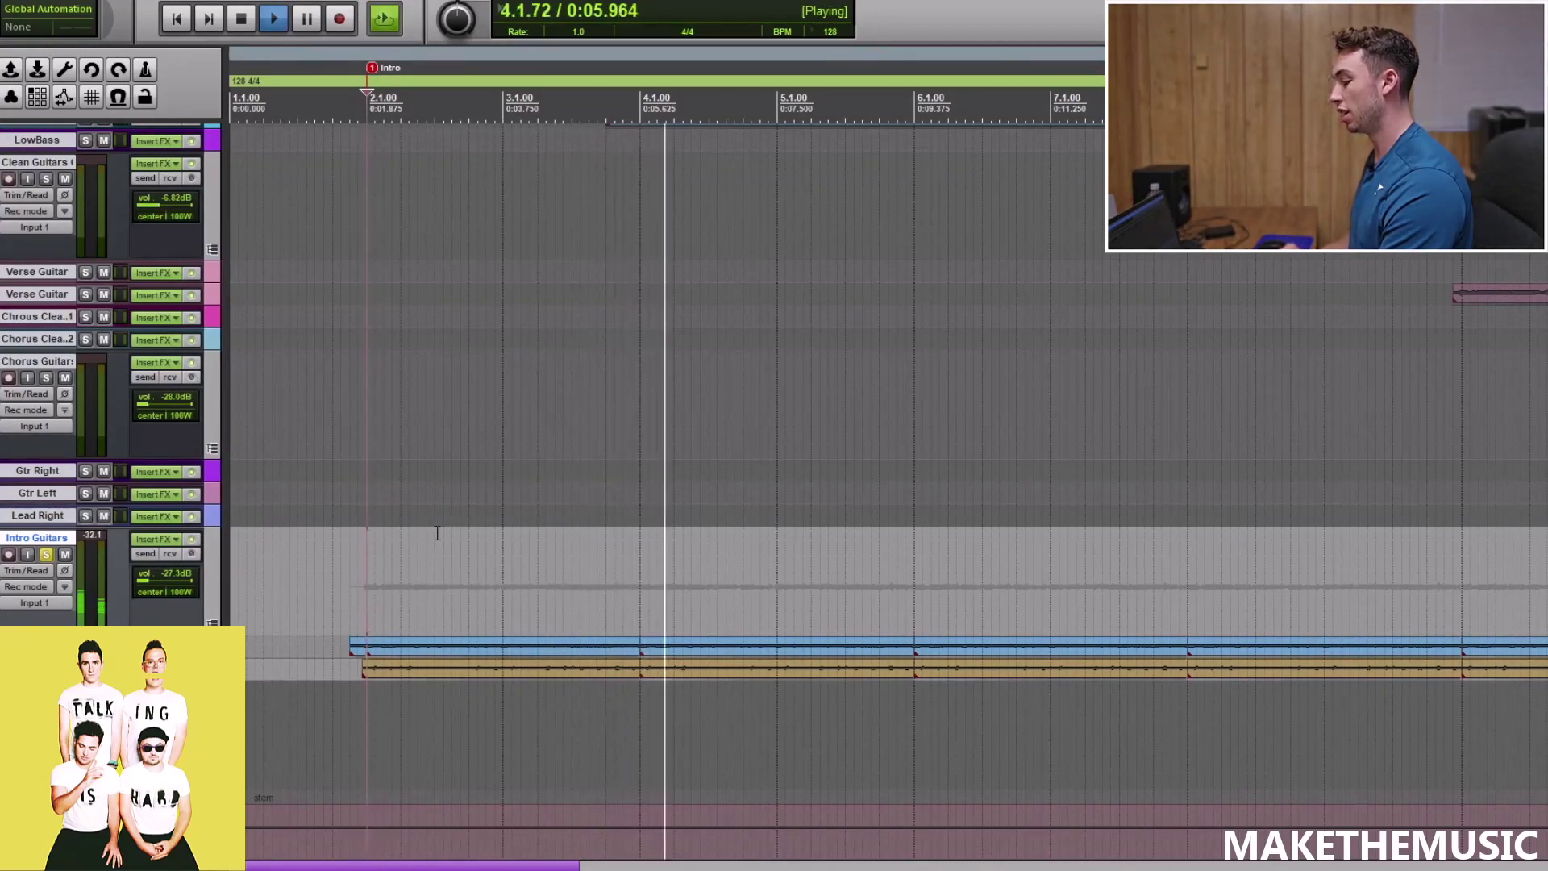
key(space)
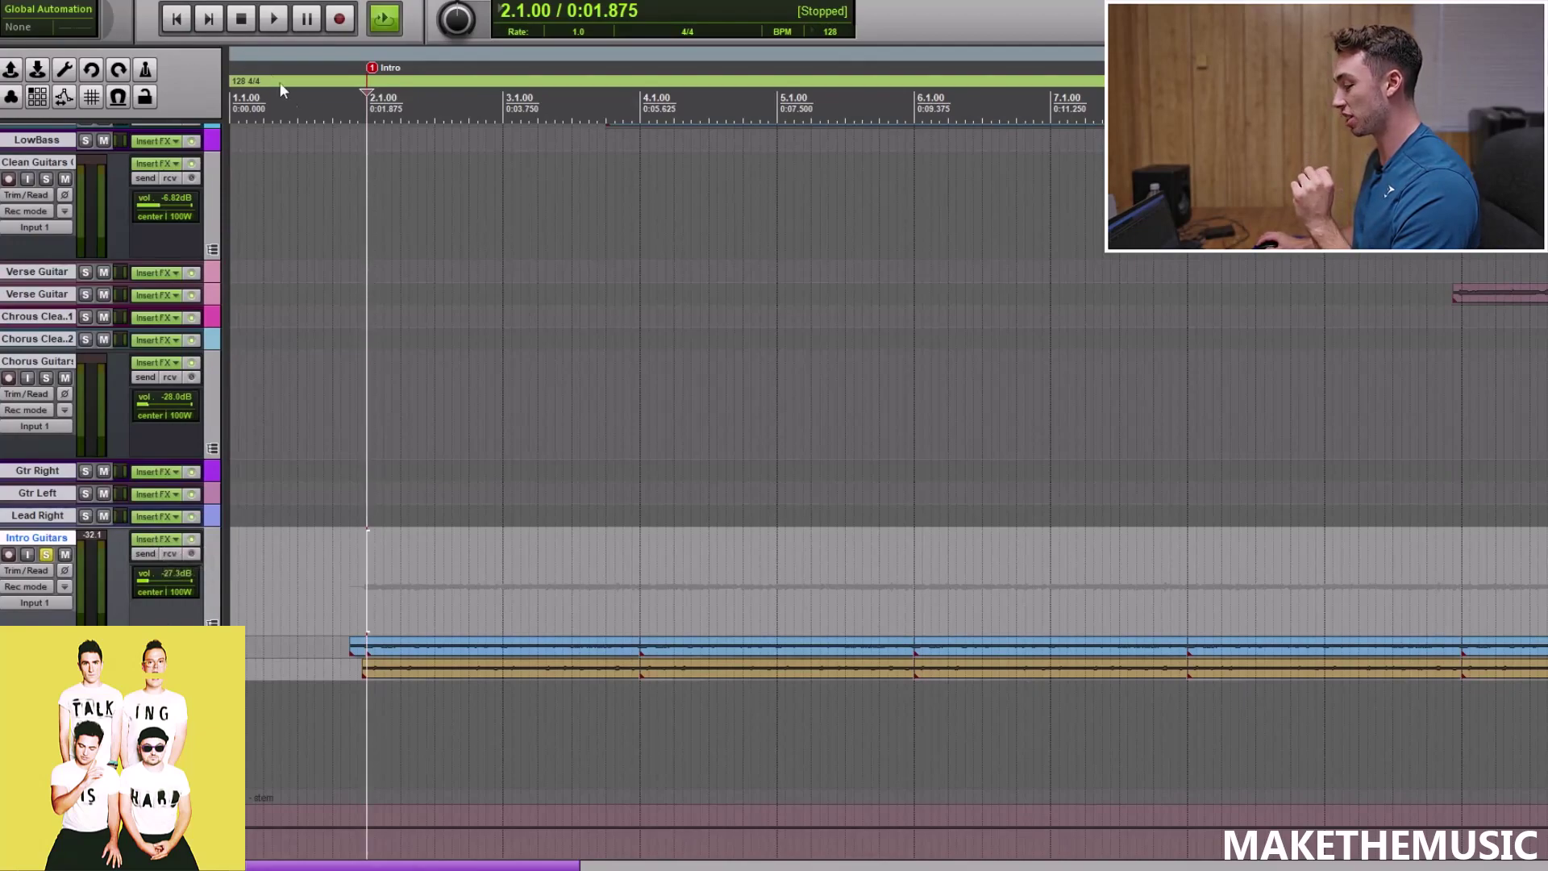
Inspect the AmpliTube 5 pedal and Boston 100 amp on the Lead Intro track, and close the effects window
key(shift+f)
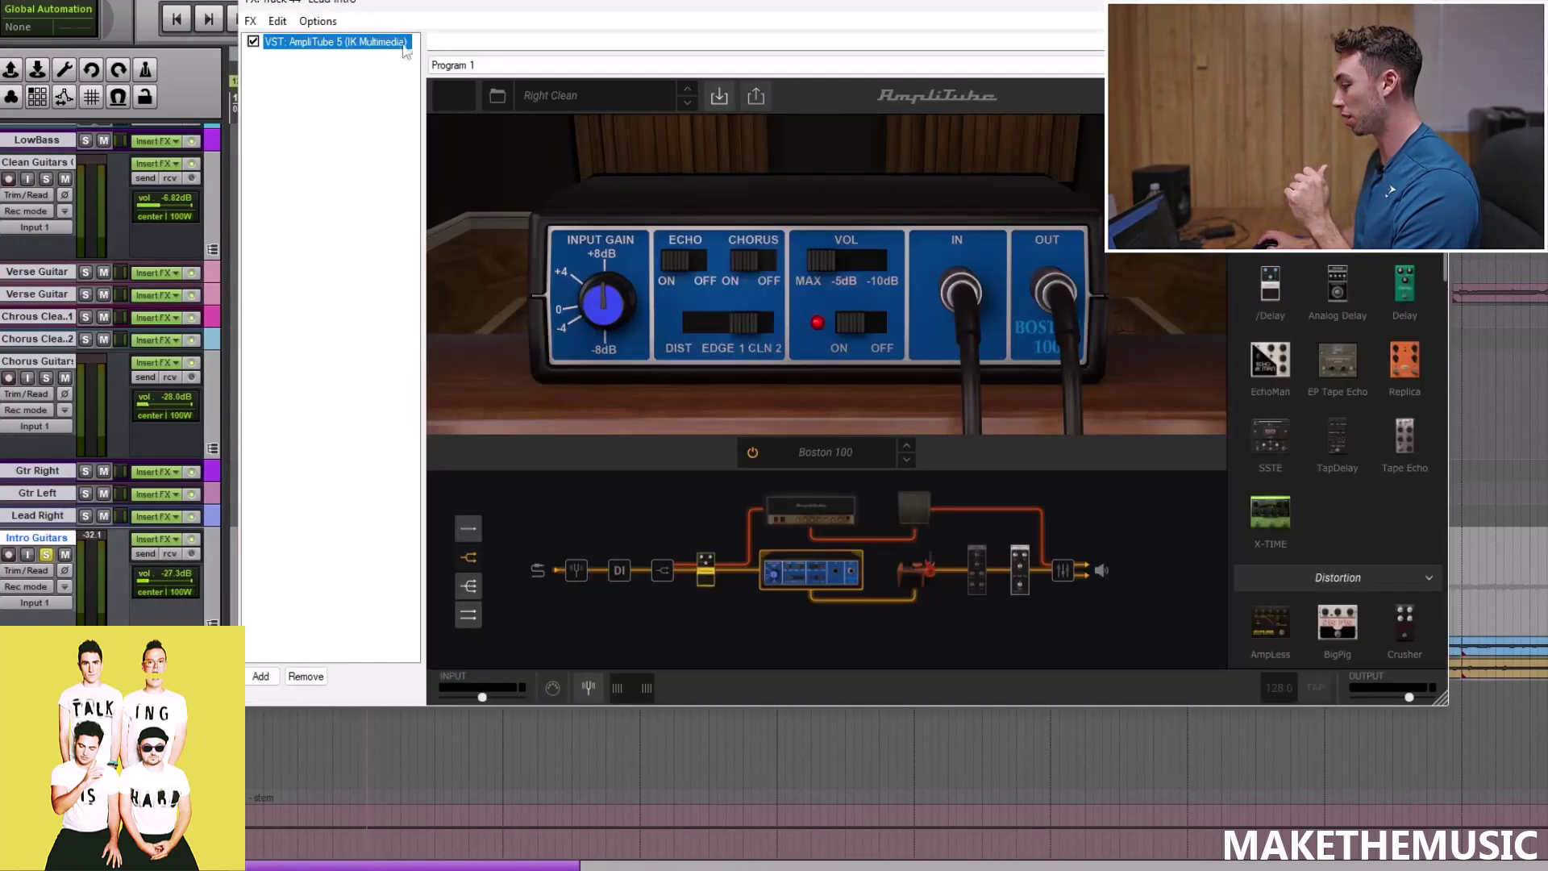
click(706, 579)
click(835, 574)
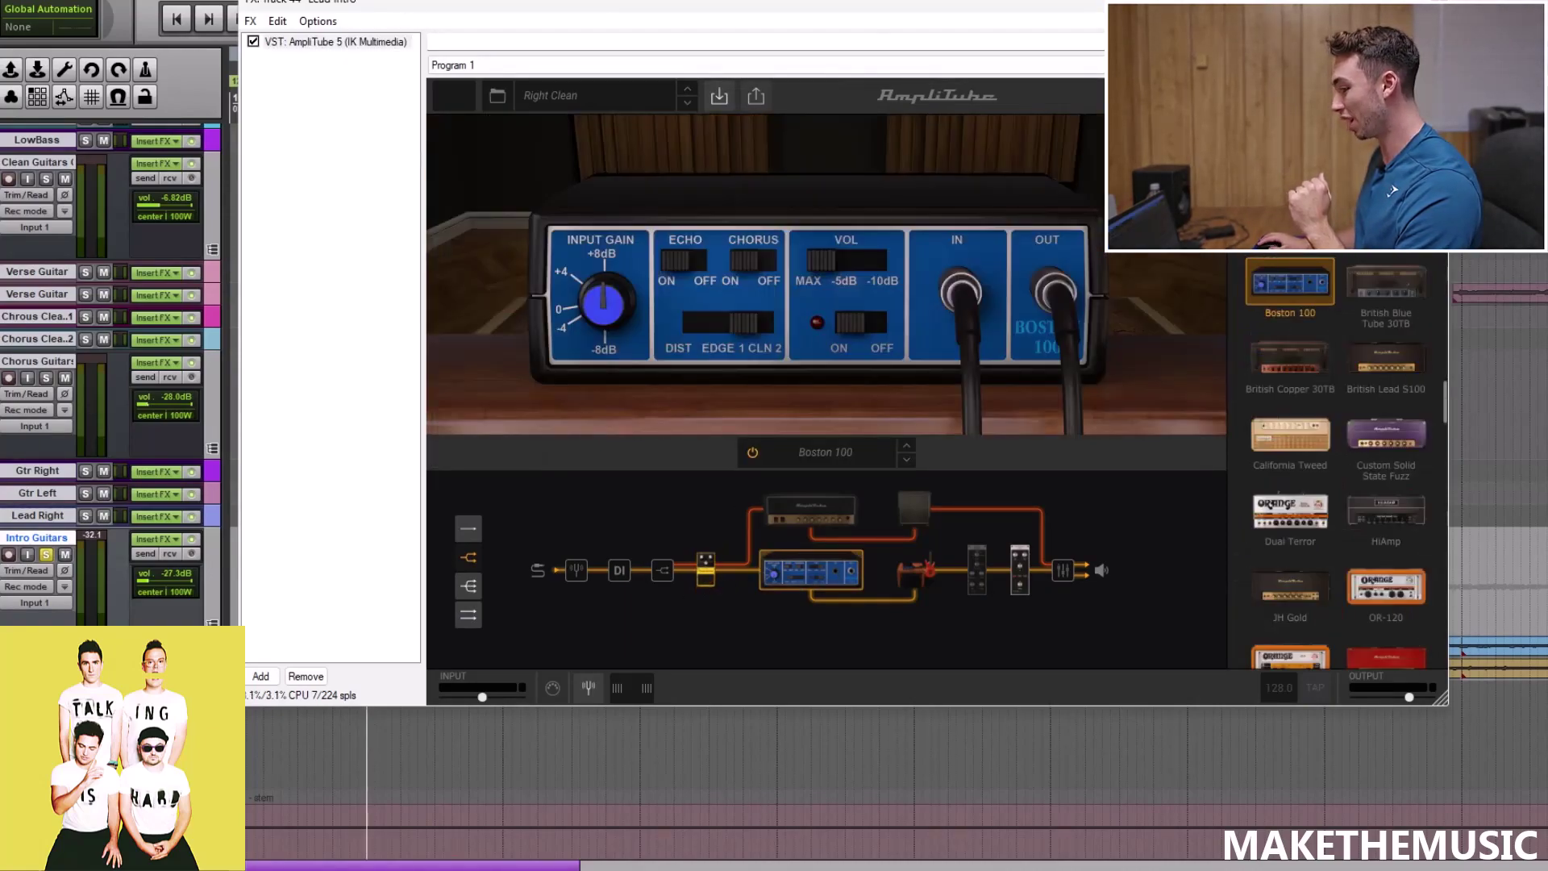
key(Escape)
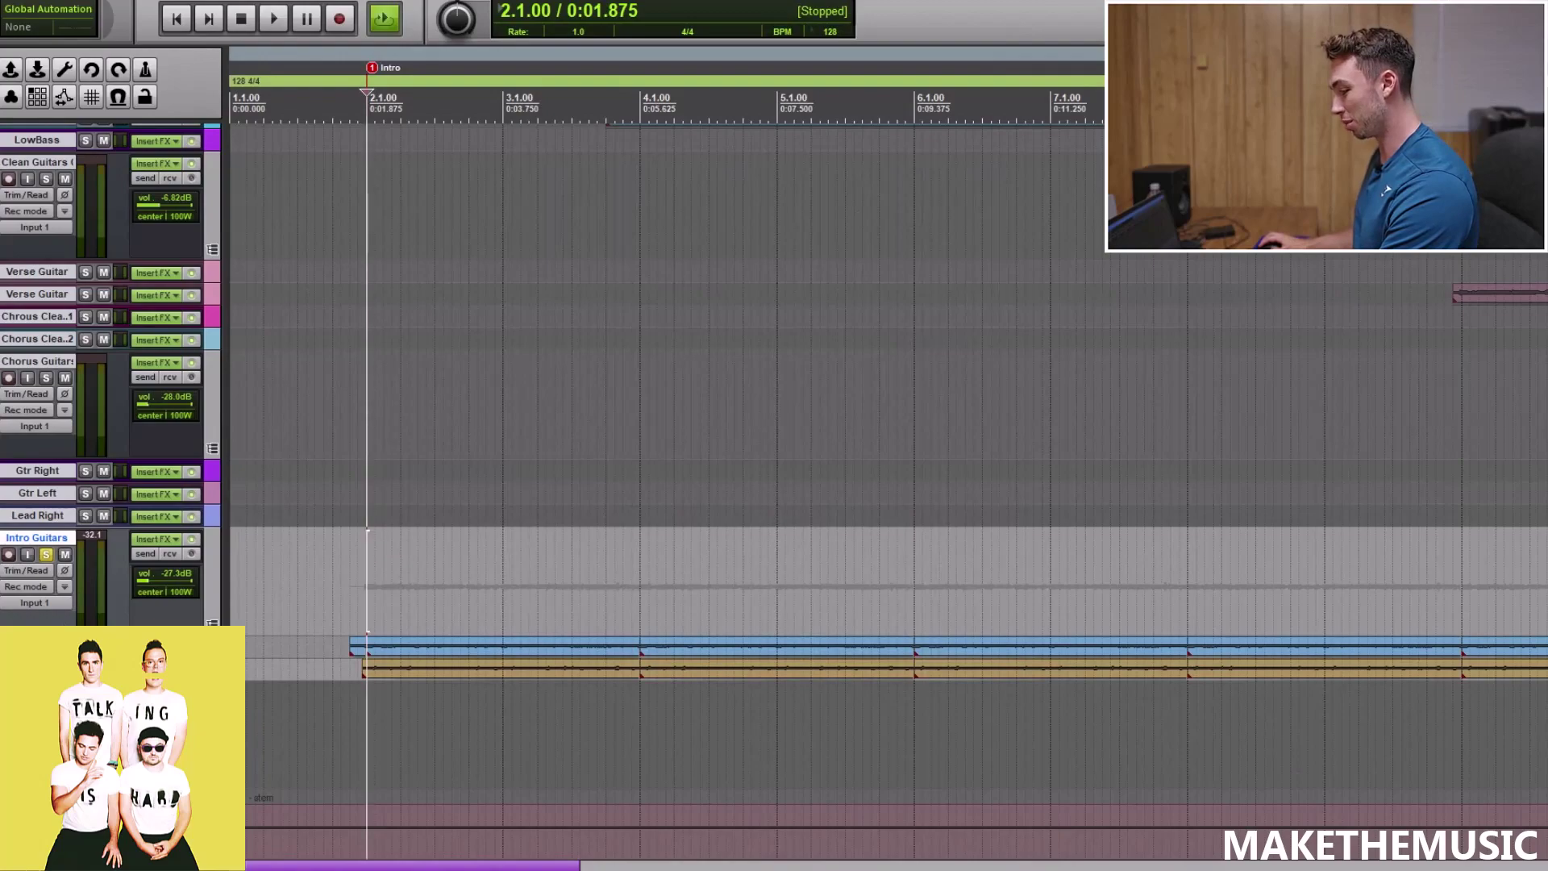
Audition the Lead Intro track alone from bar 2.1, re-examine its AmpliTube 5 amp, and clear the track's solo
key(space)
key(ctrl+bracketleft)
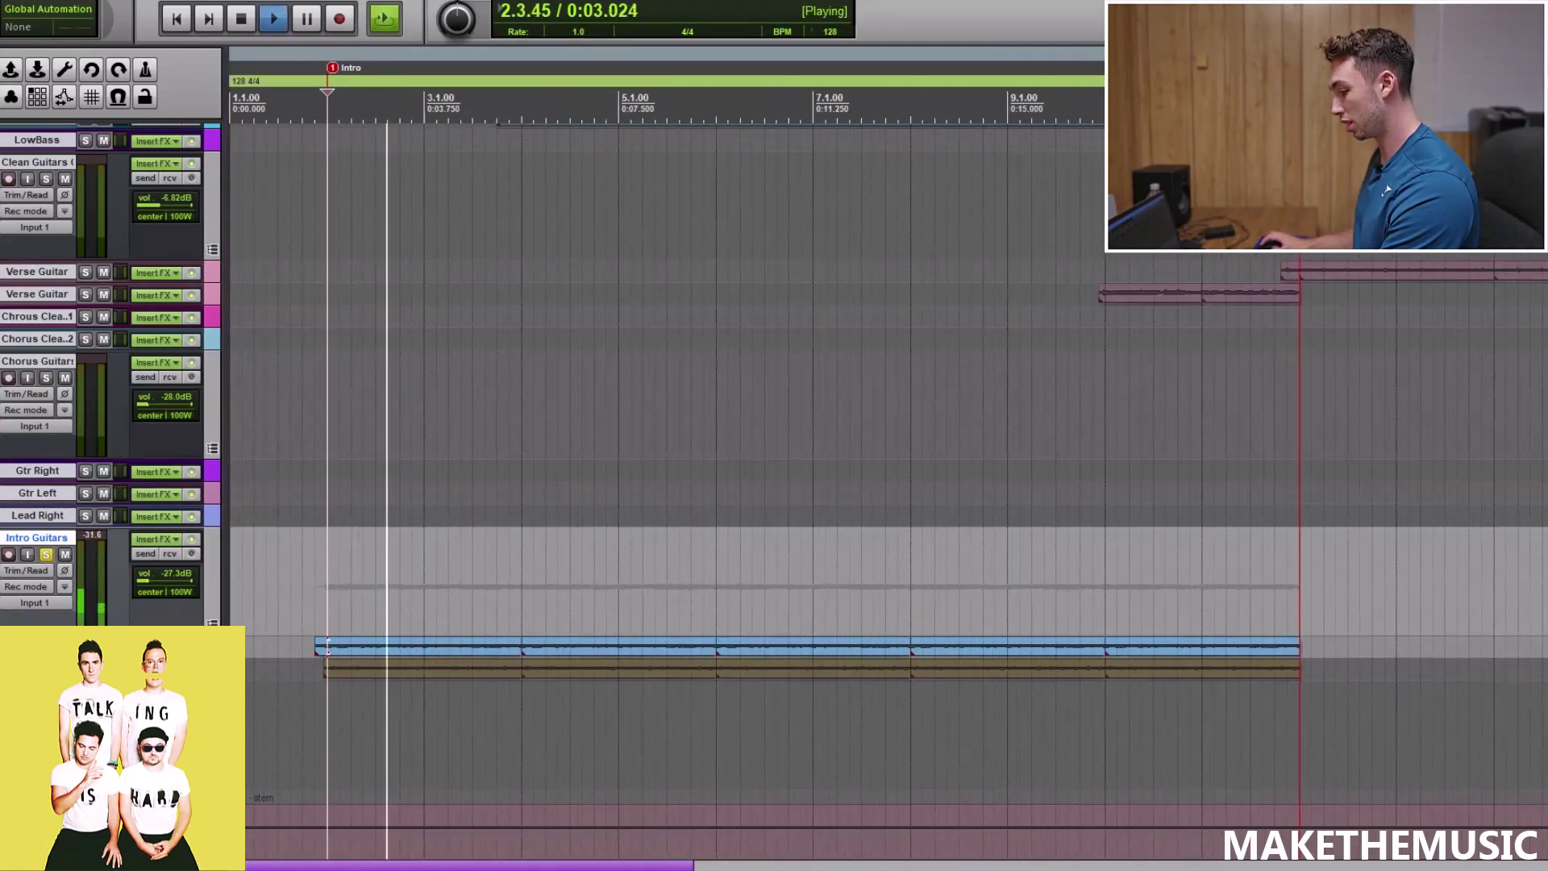
key(space)
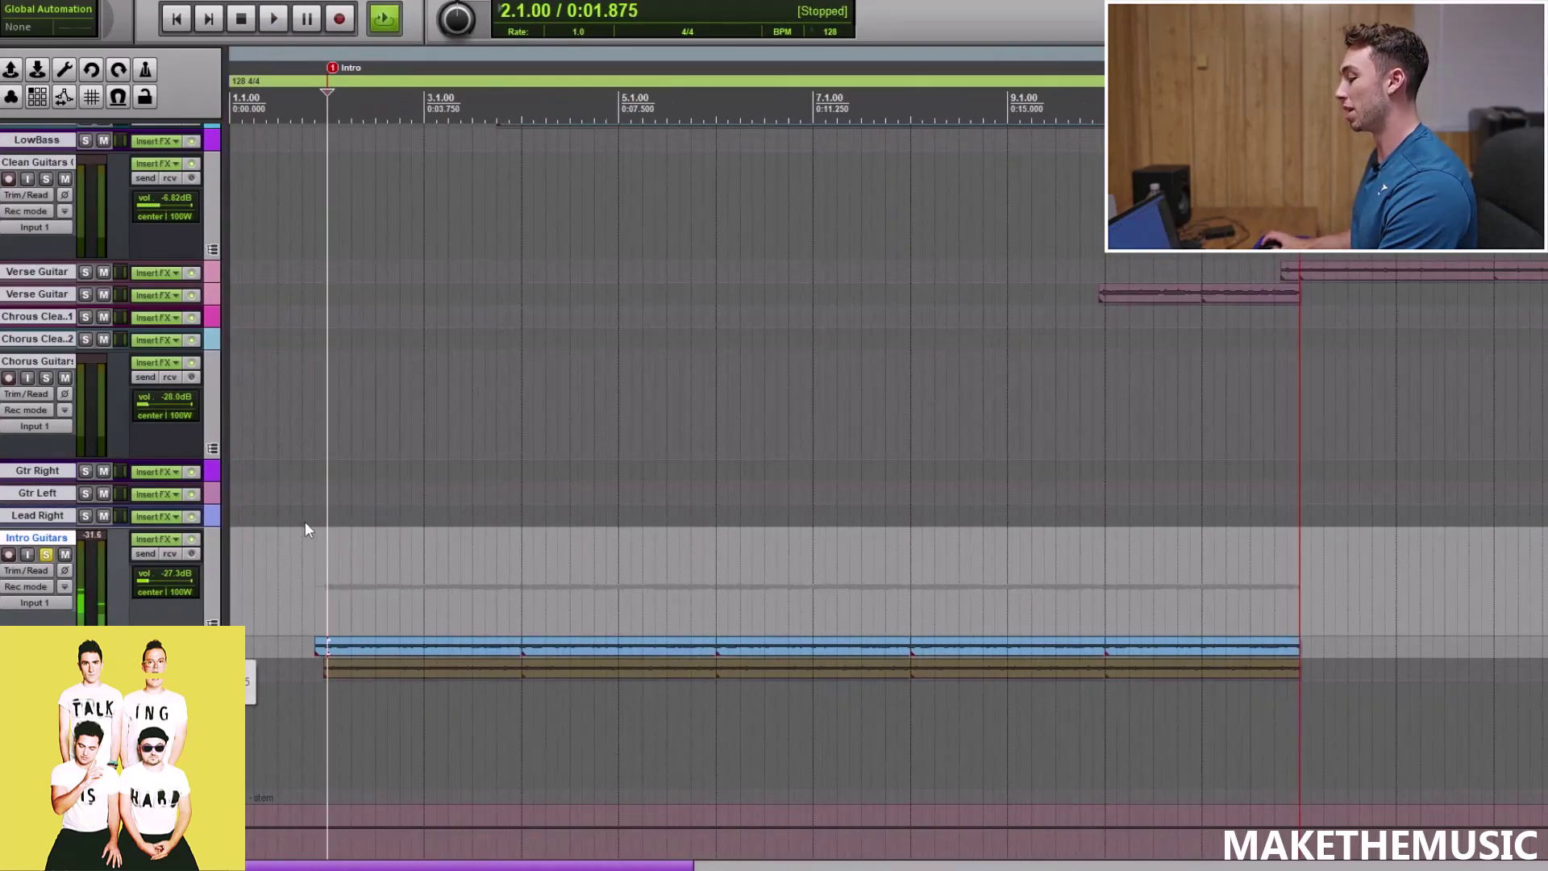
key(shift+f)
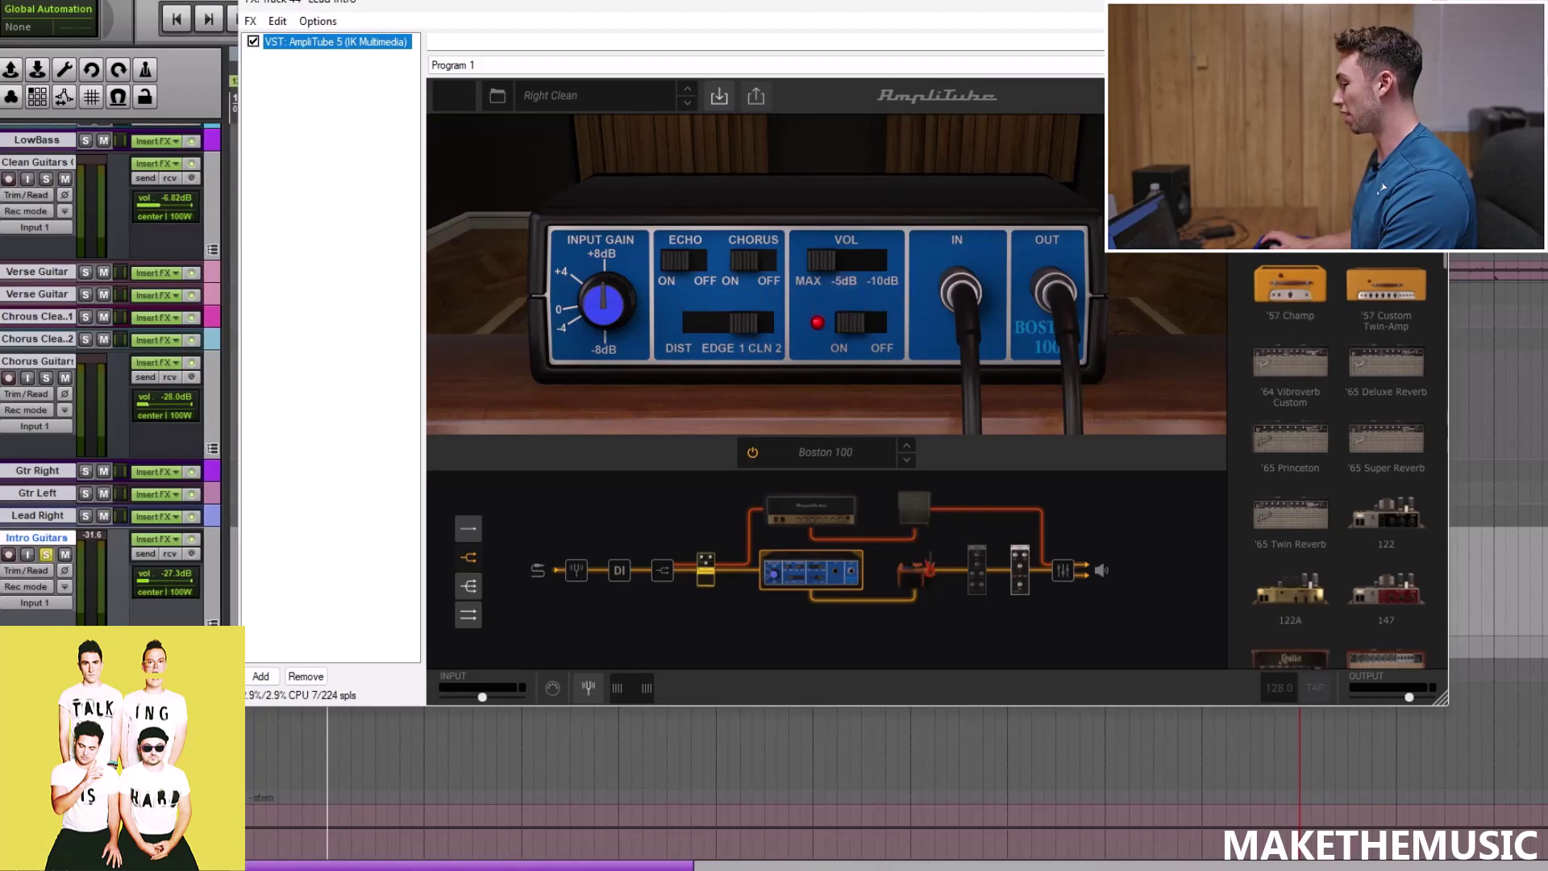
click(157, 647)
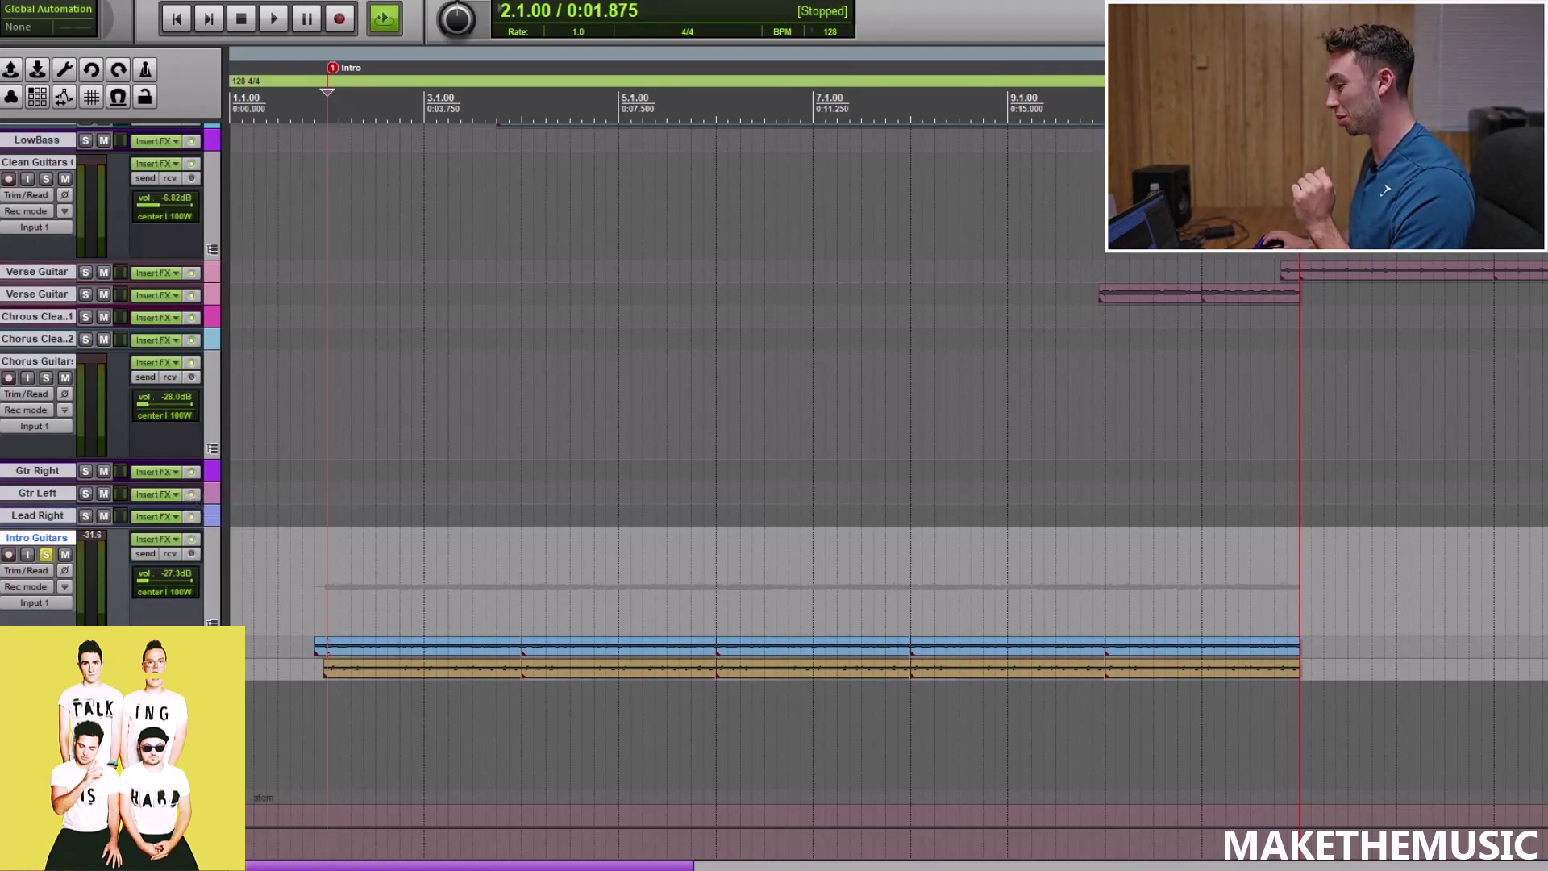
Inspect the TH-U Slate amp and the ReaEQ curve on the Scratch Gtr track, and close the effects window
key(shift+f)
click(92, 55)
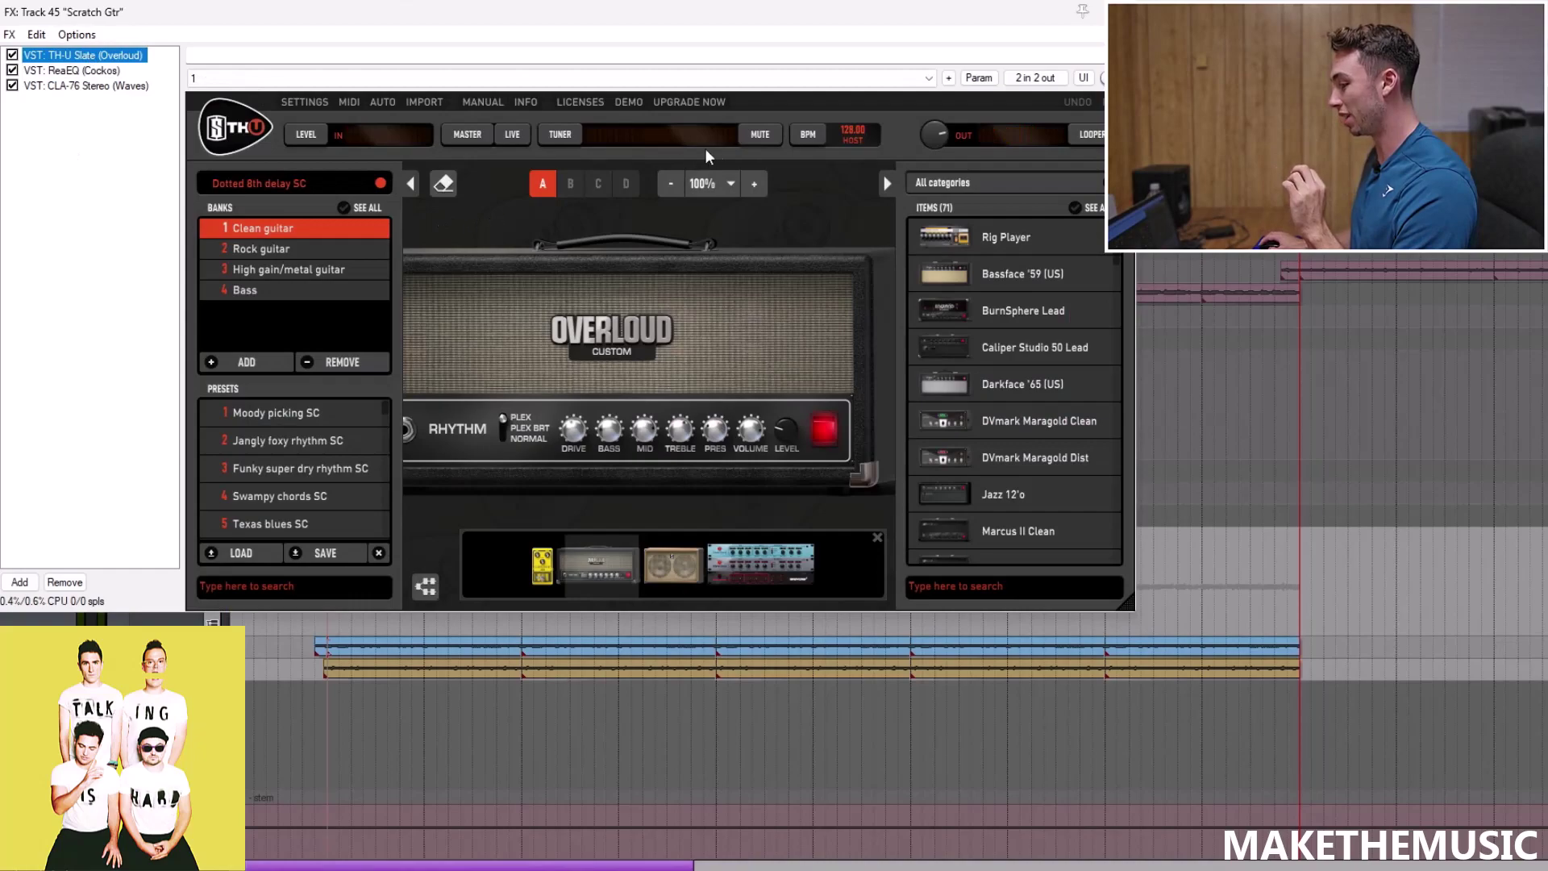
click(91, 71)
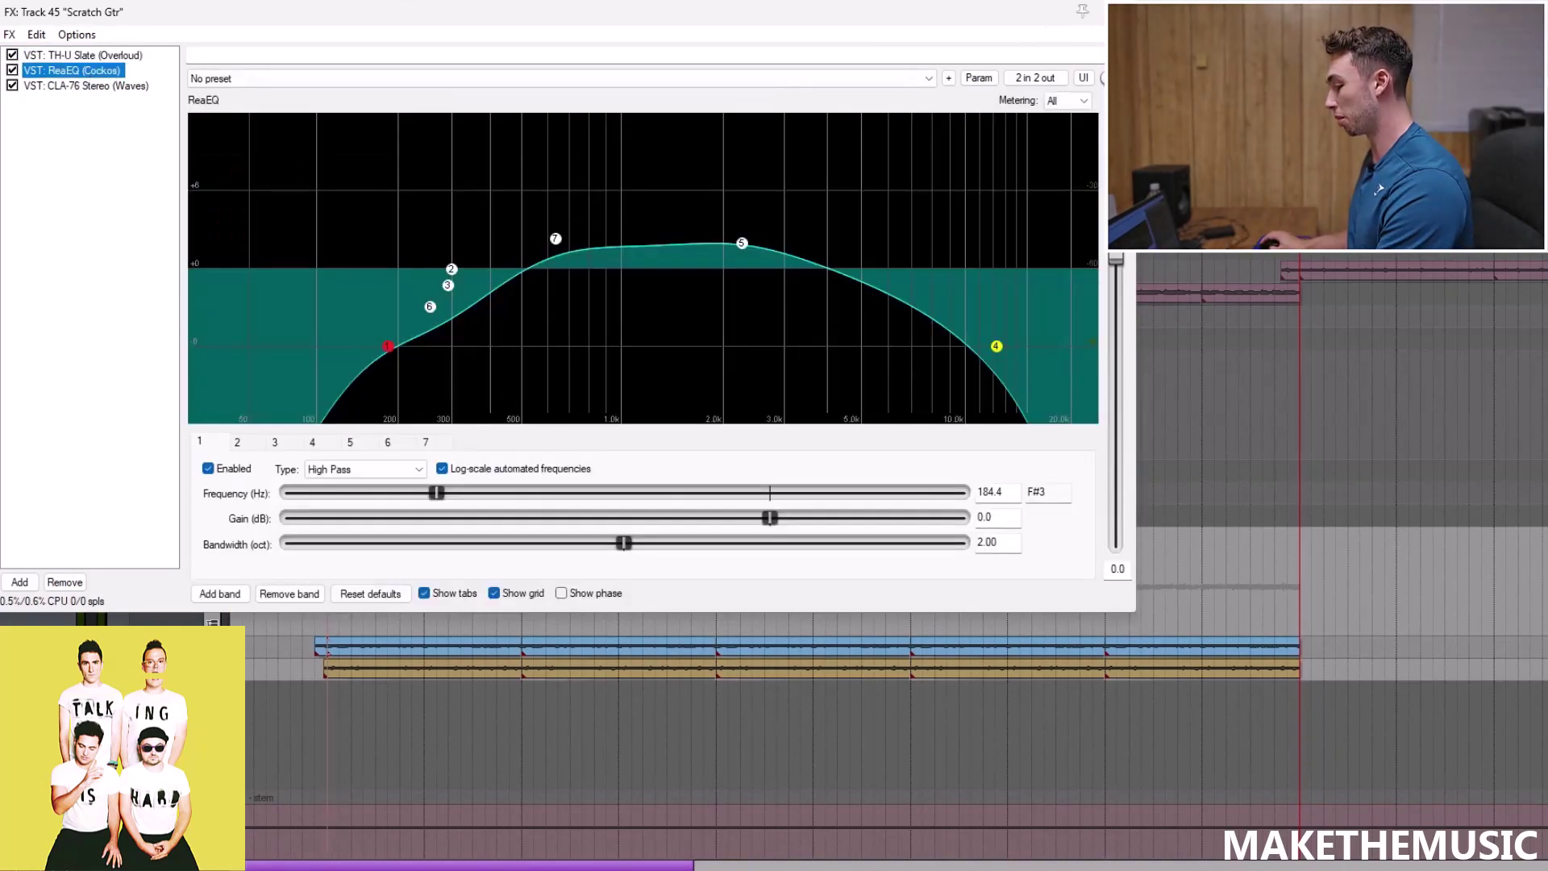
key(shift+f)
Solo the Scratch Gtr track, play it from bar 2.1, and clear its solo
click(85, 670)
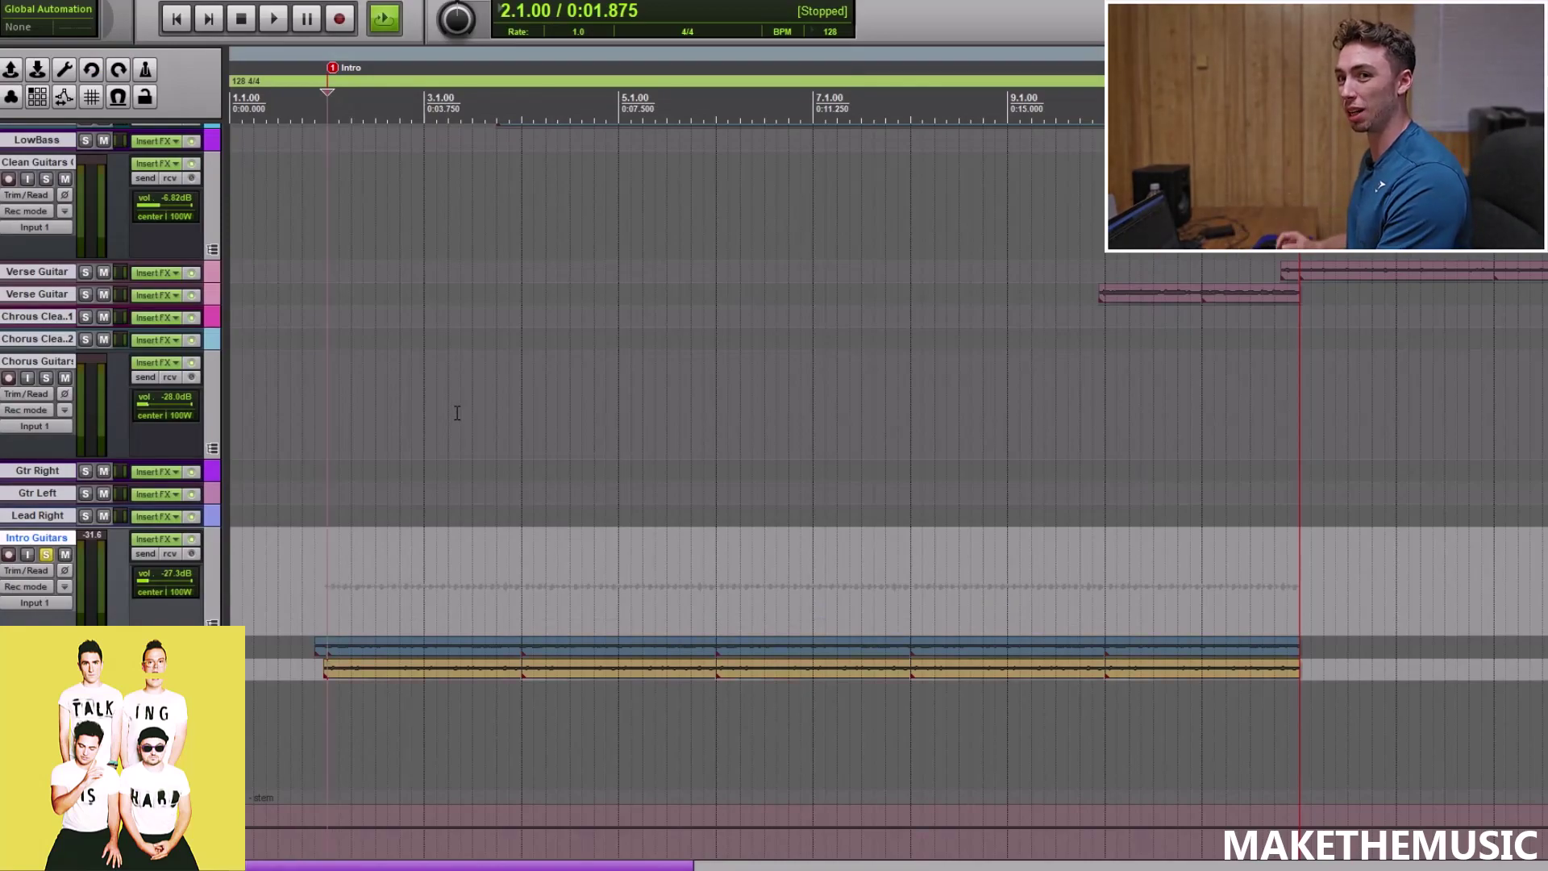
key(space)
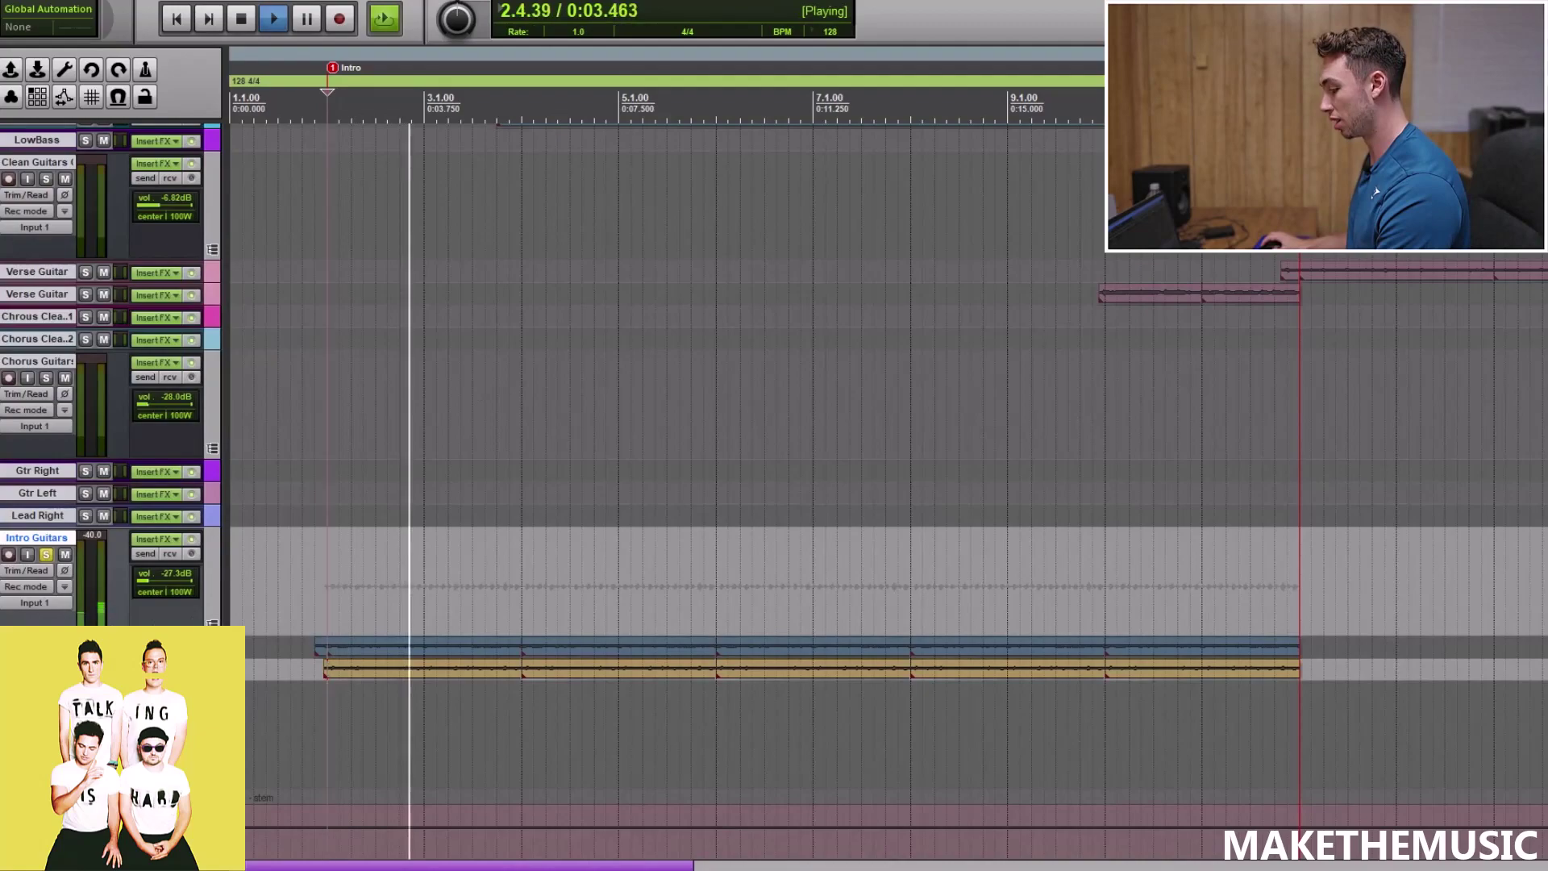
click(85, 670)
Play the soloed intro guitars from bar 2.1 while examining the folder's ReaEQ, and close the effects window
key(space)
click(156, 540)
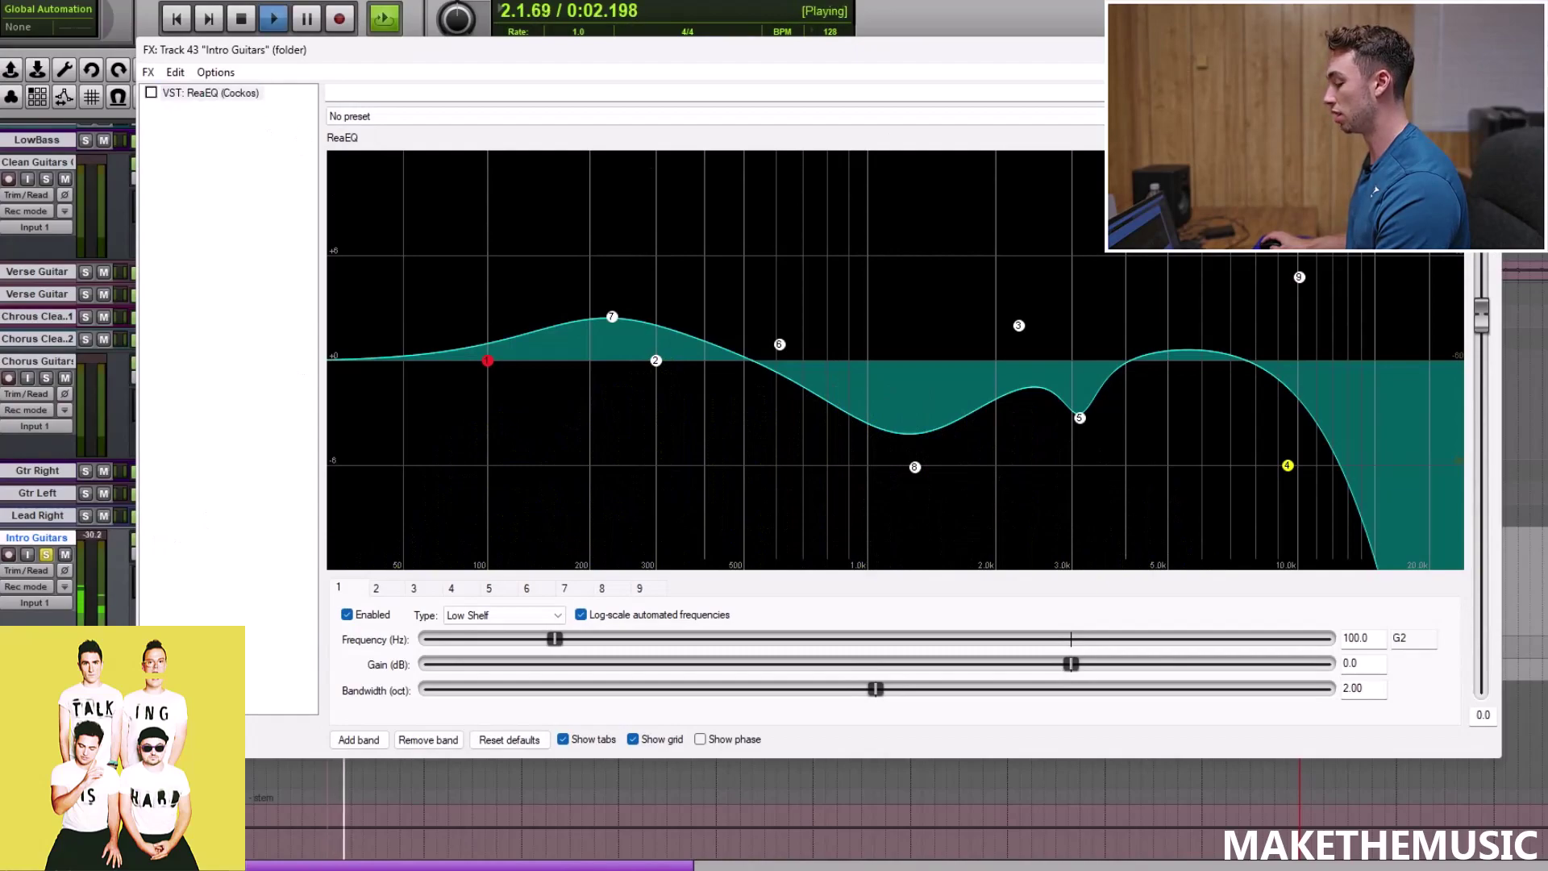
click(1486, 116)
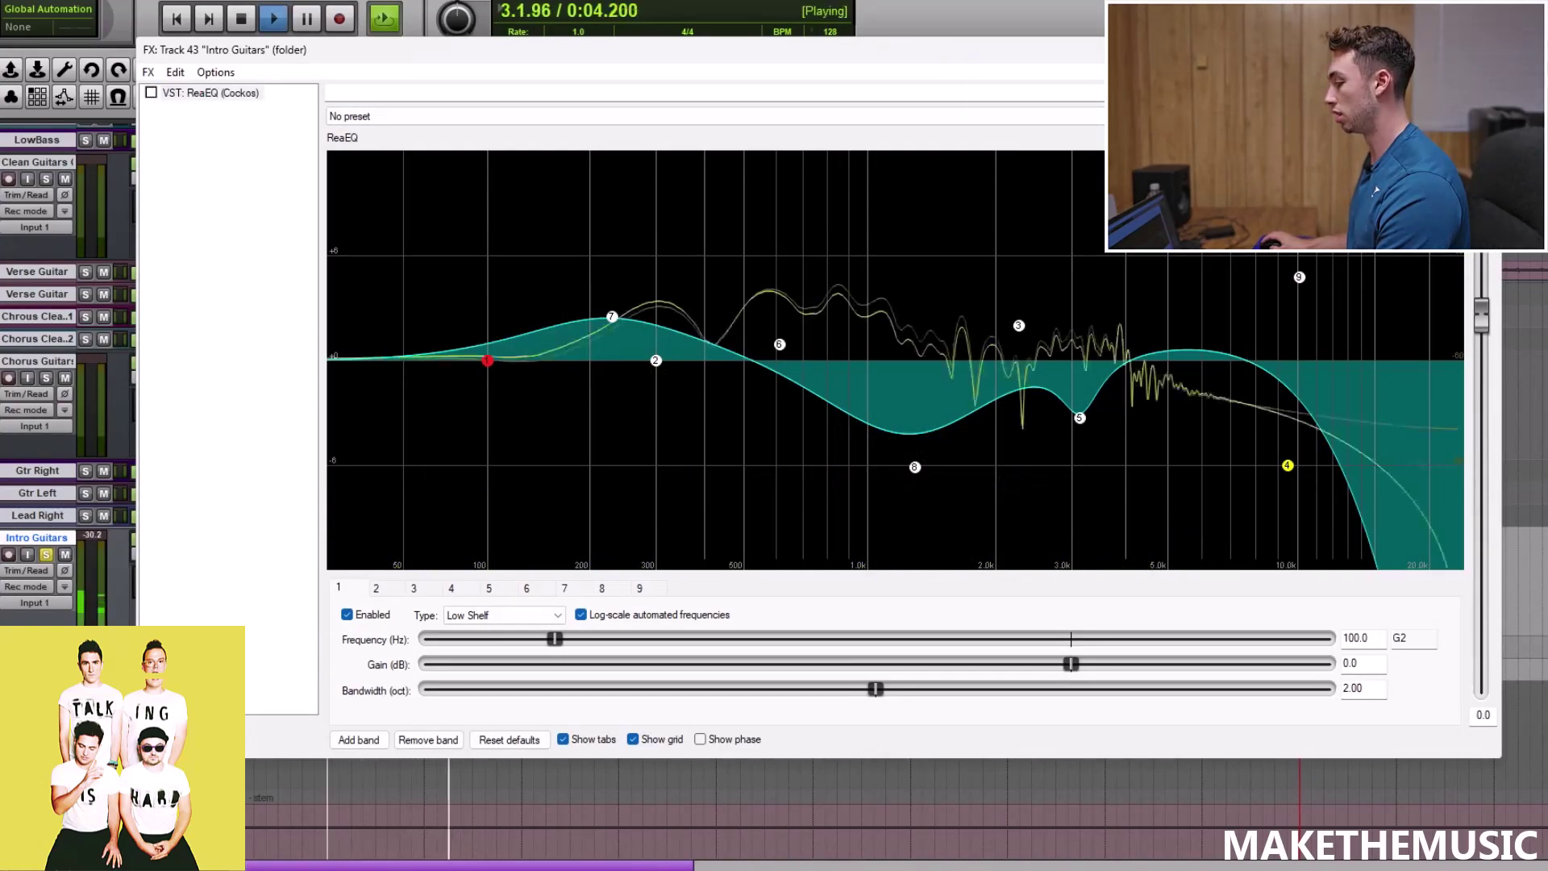
click(1484, 50)
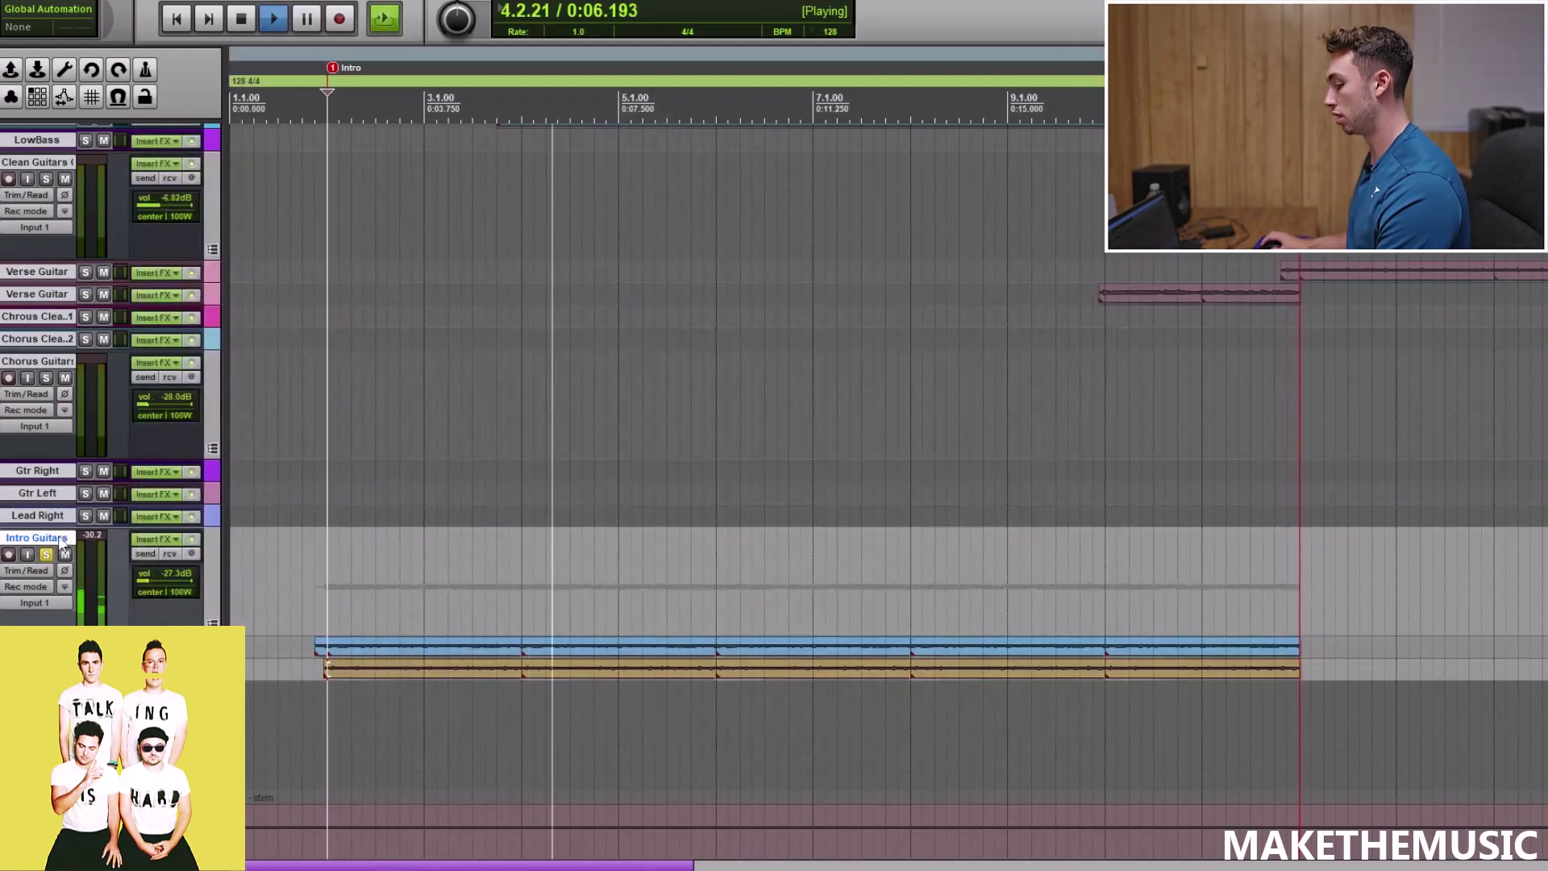
key(space)
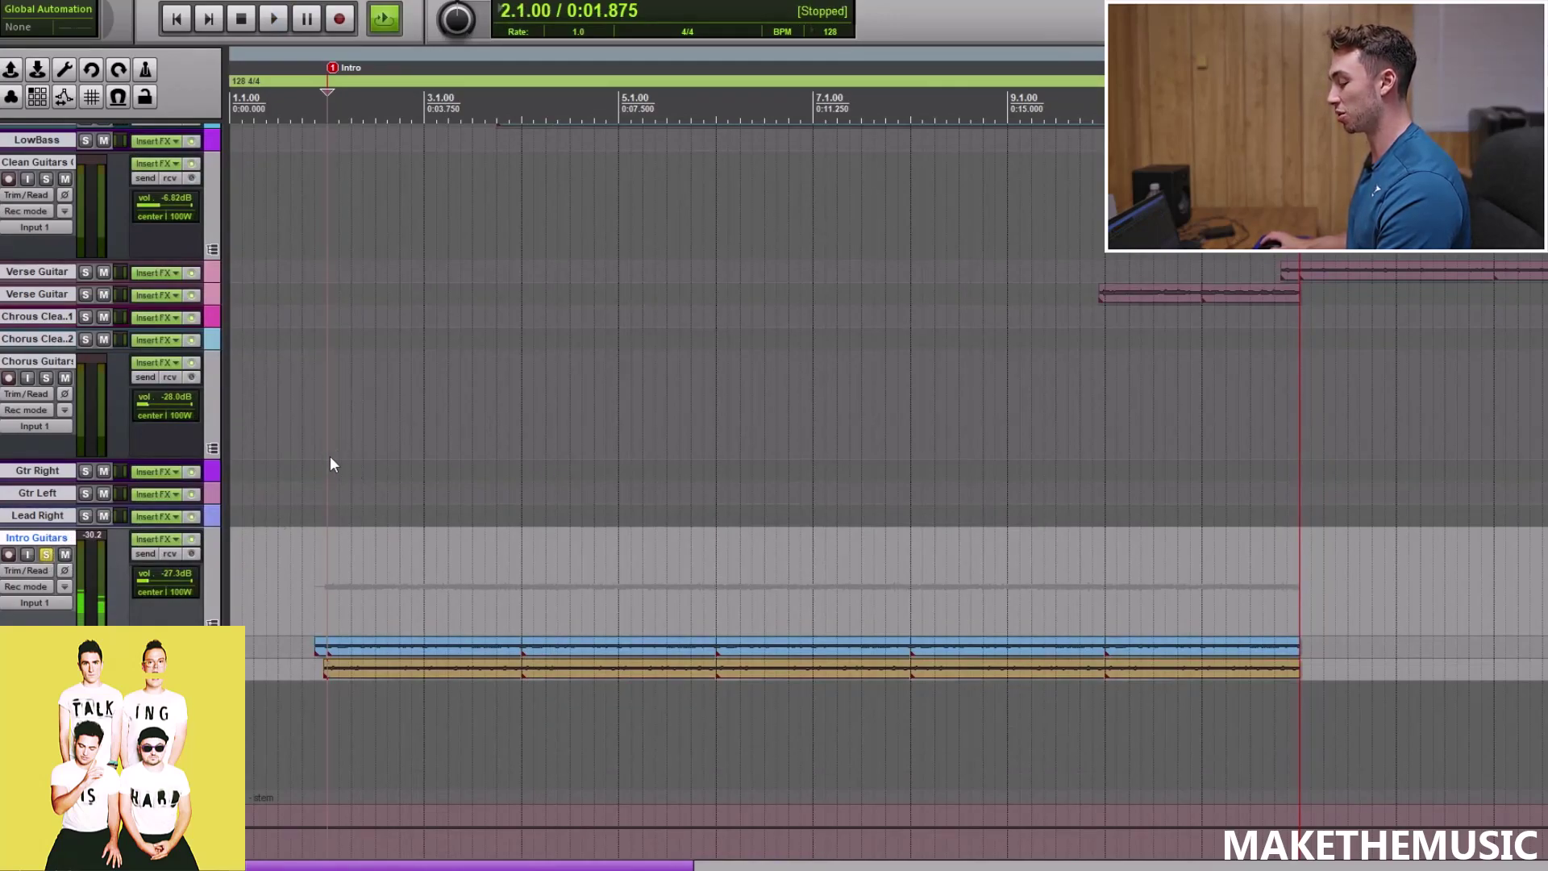
Clear the solo on the Intro Guitars folder and play the mix briefly from bar 2.1
click(46, 555)
key(space)
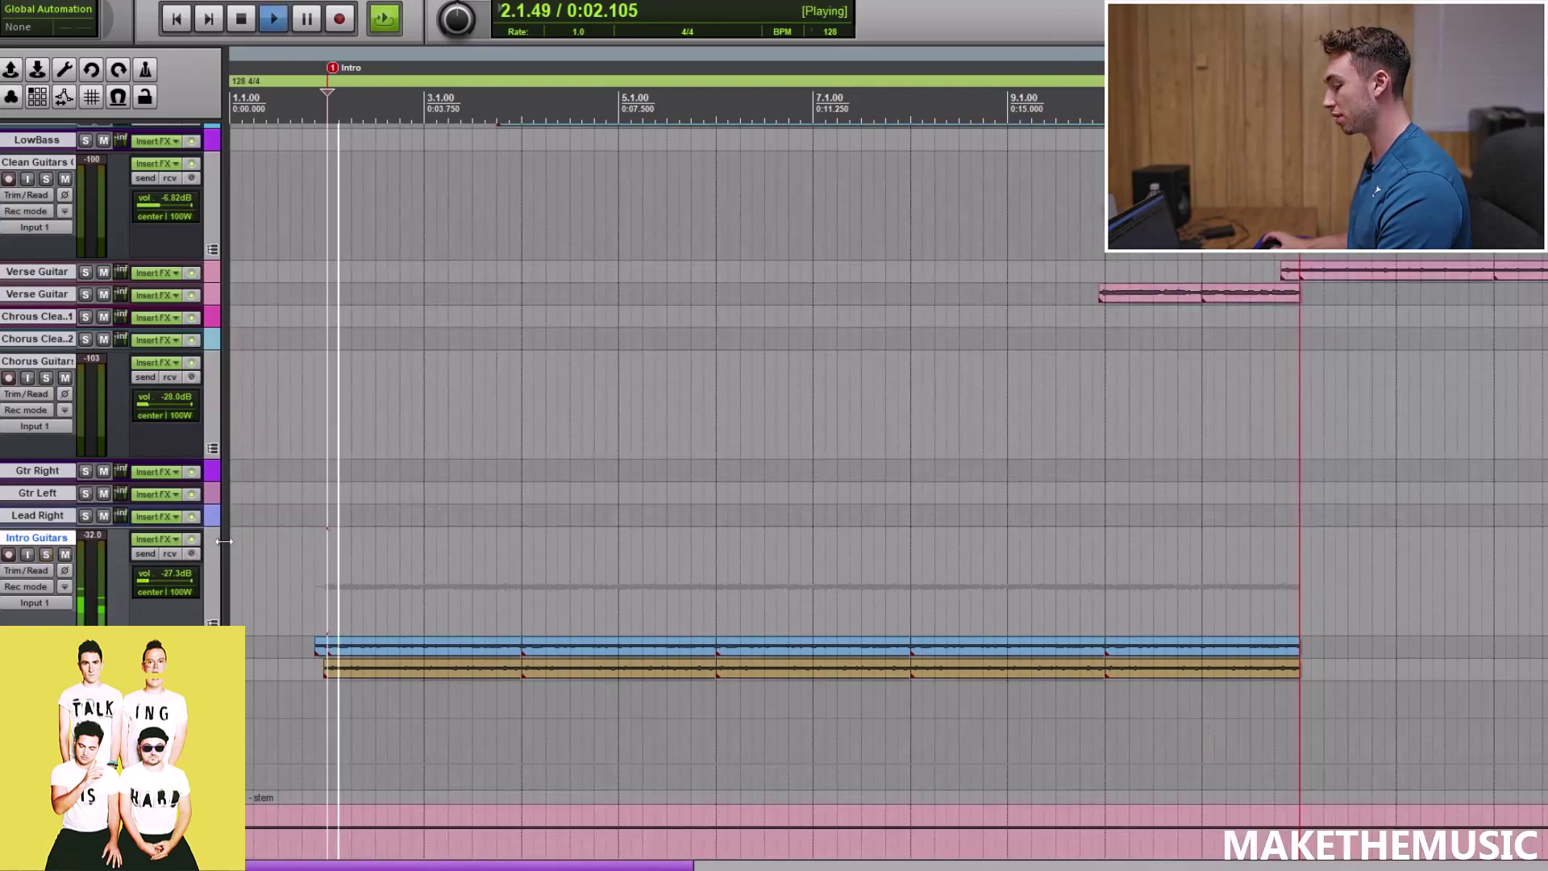
scroll(475, 466, down, 2)
key(ctrl+bracketleft)
key(space)
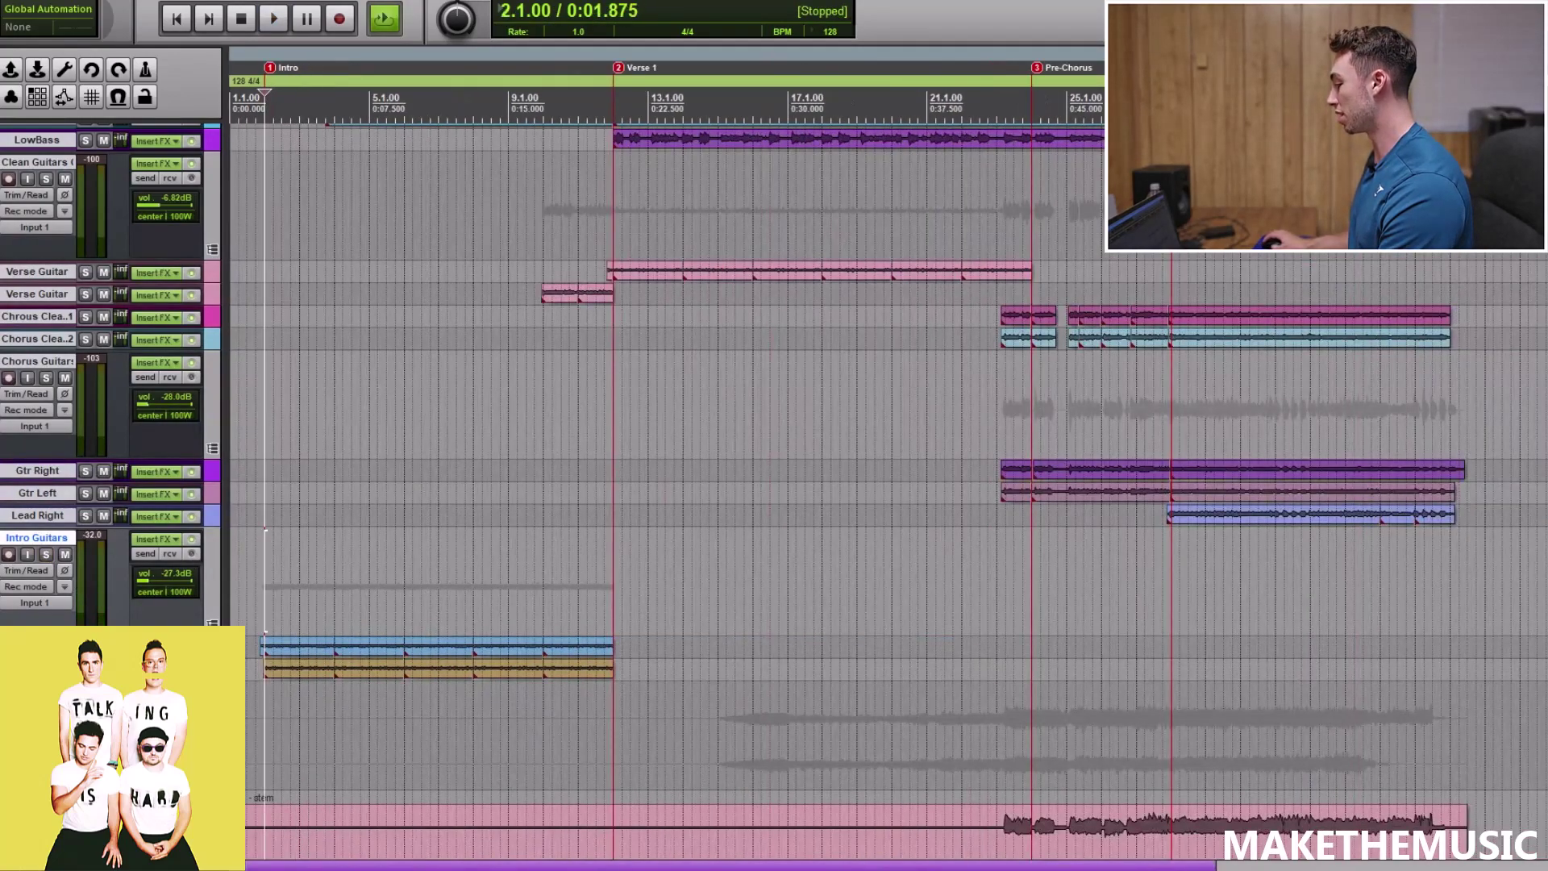
Mute the Vocals folder and return to the synth tracks
scroll(165, 645, down, 10)
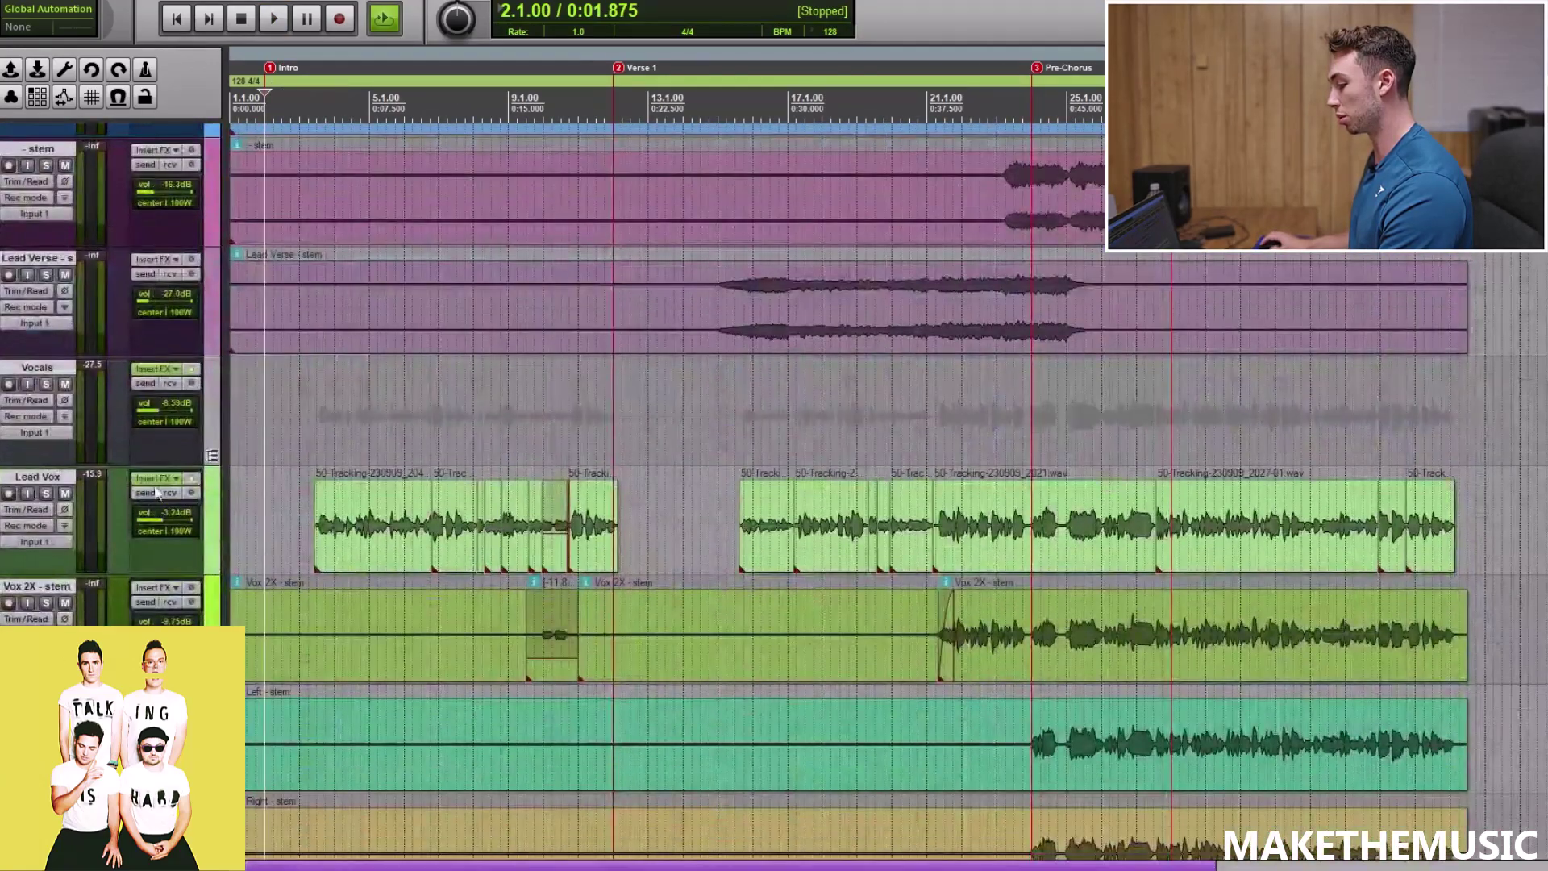
click(66, 385)
scroll(68, 388, up, 8)
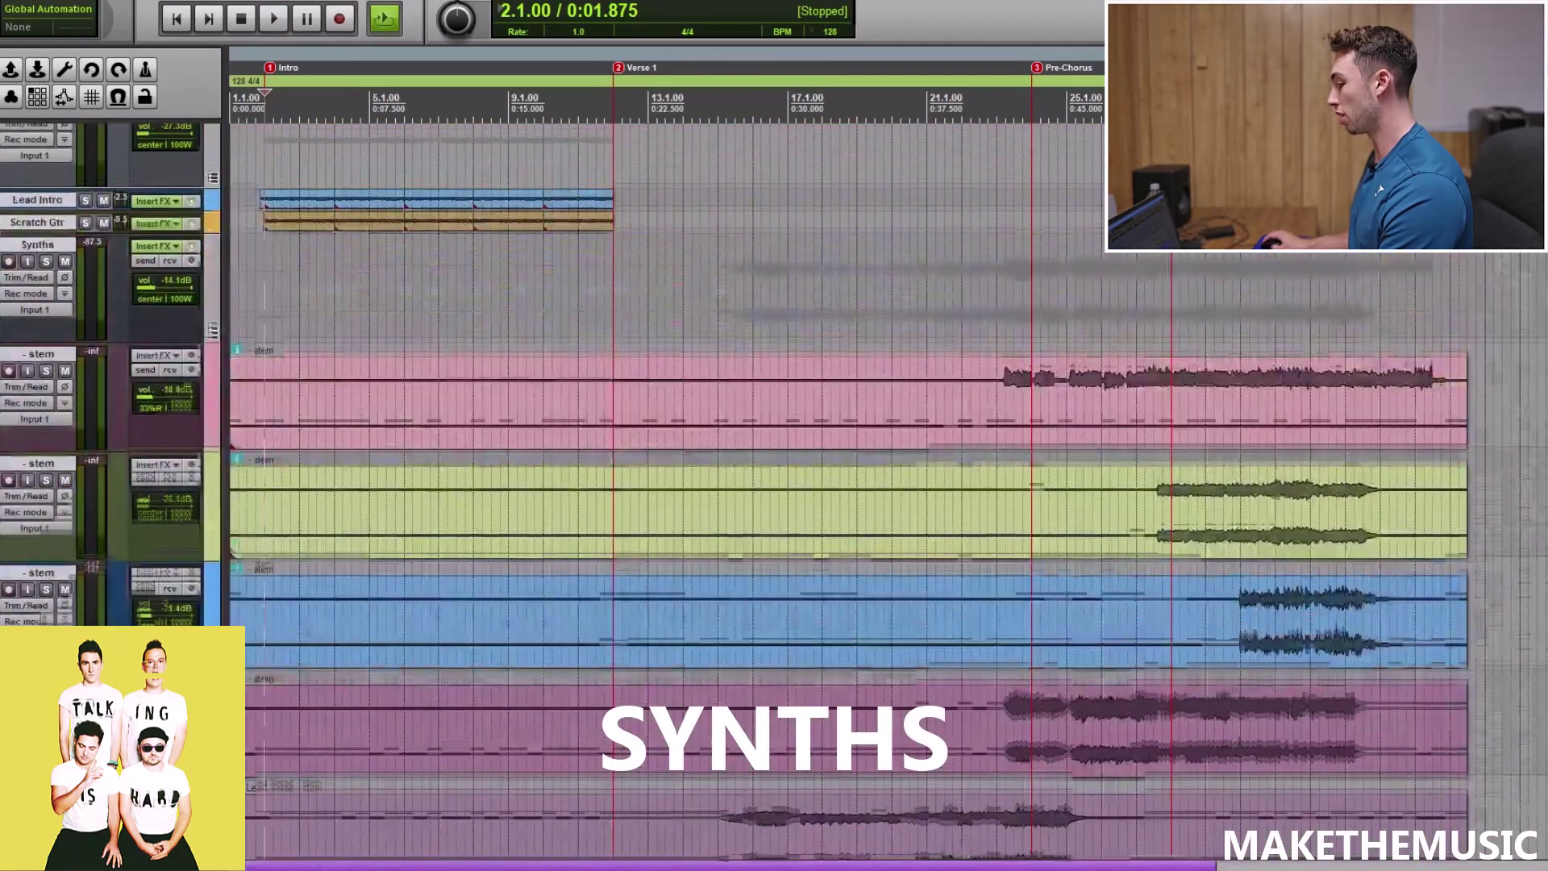
Start playback at bar 17.4, solo the Synths folder while it plays, and stop playback
scroll(965, 308, down, 1)
click(847, 232)
click(812, 223)
key(space)
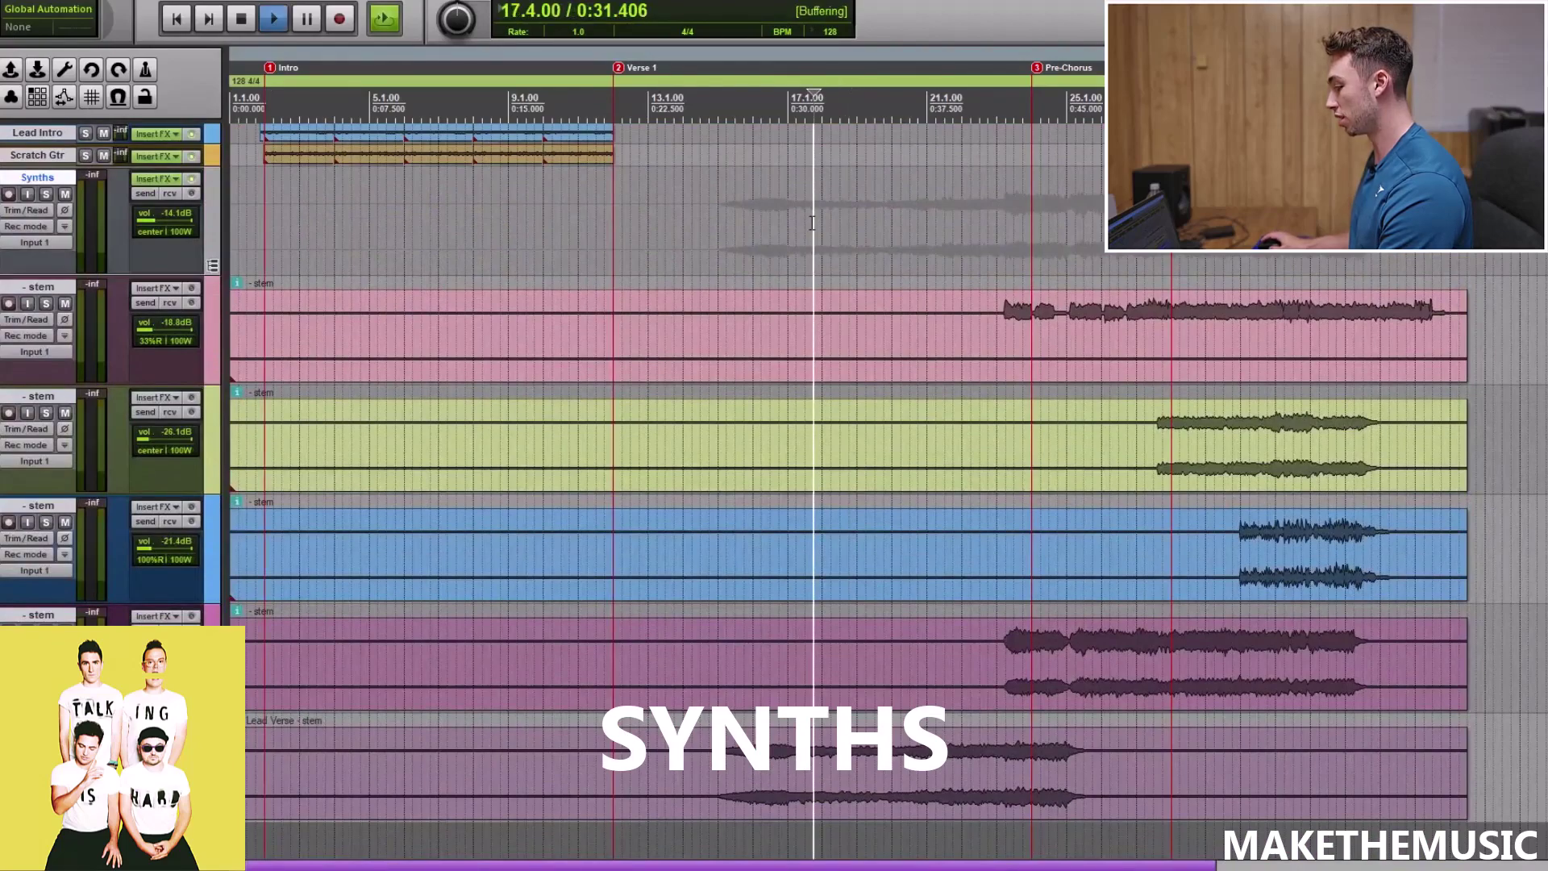
scroll(812, 223, down, 2)
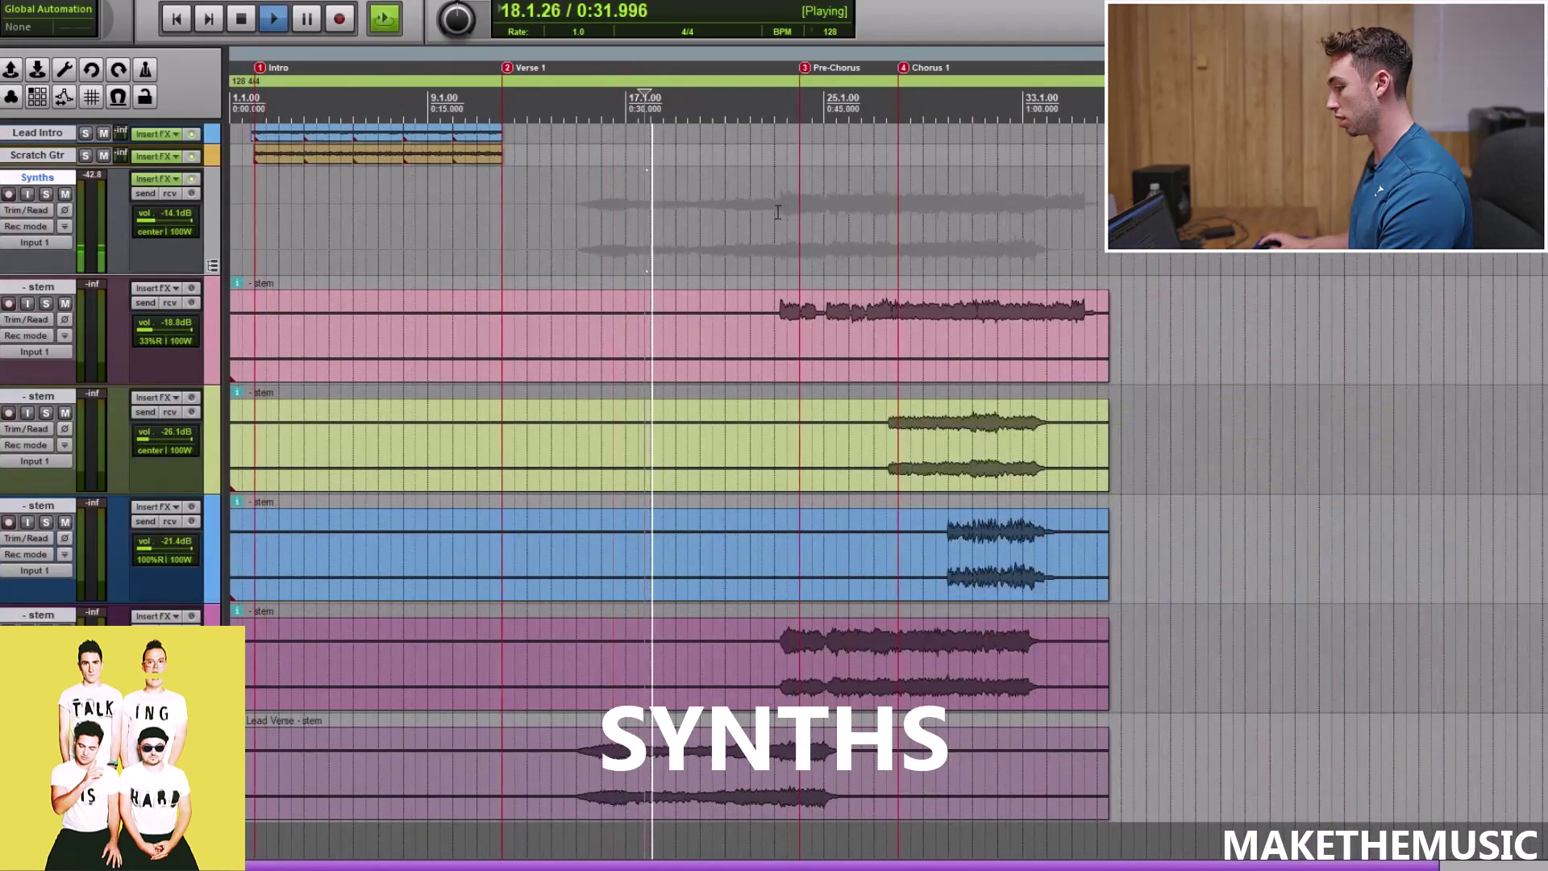
click(46, 194)
scroll(395, 237, up, 2)
key(space)
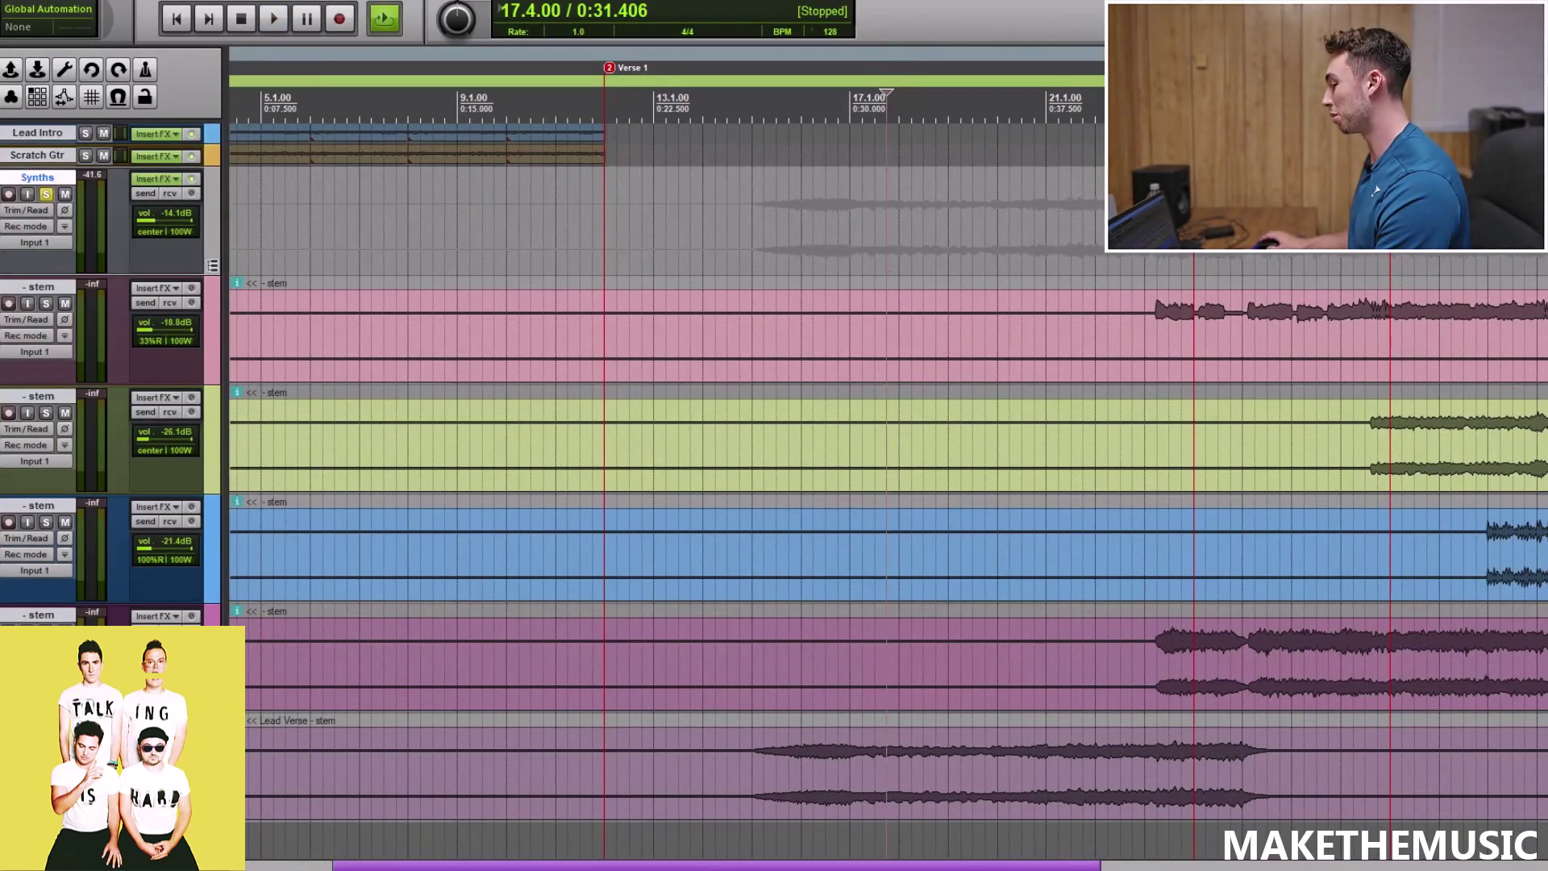
Play the soloed synths from bar 23.2, just before the Pre-Chorus, and continue from bar 28.1 at Chorus 1
click(1218, 214)
scroll(1102, 213, up, 3)
click(740, 173)
click(793, 199)
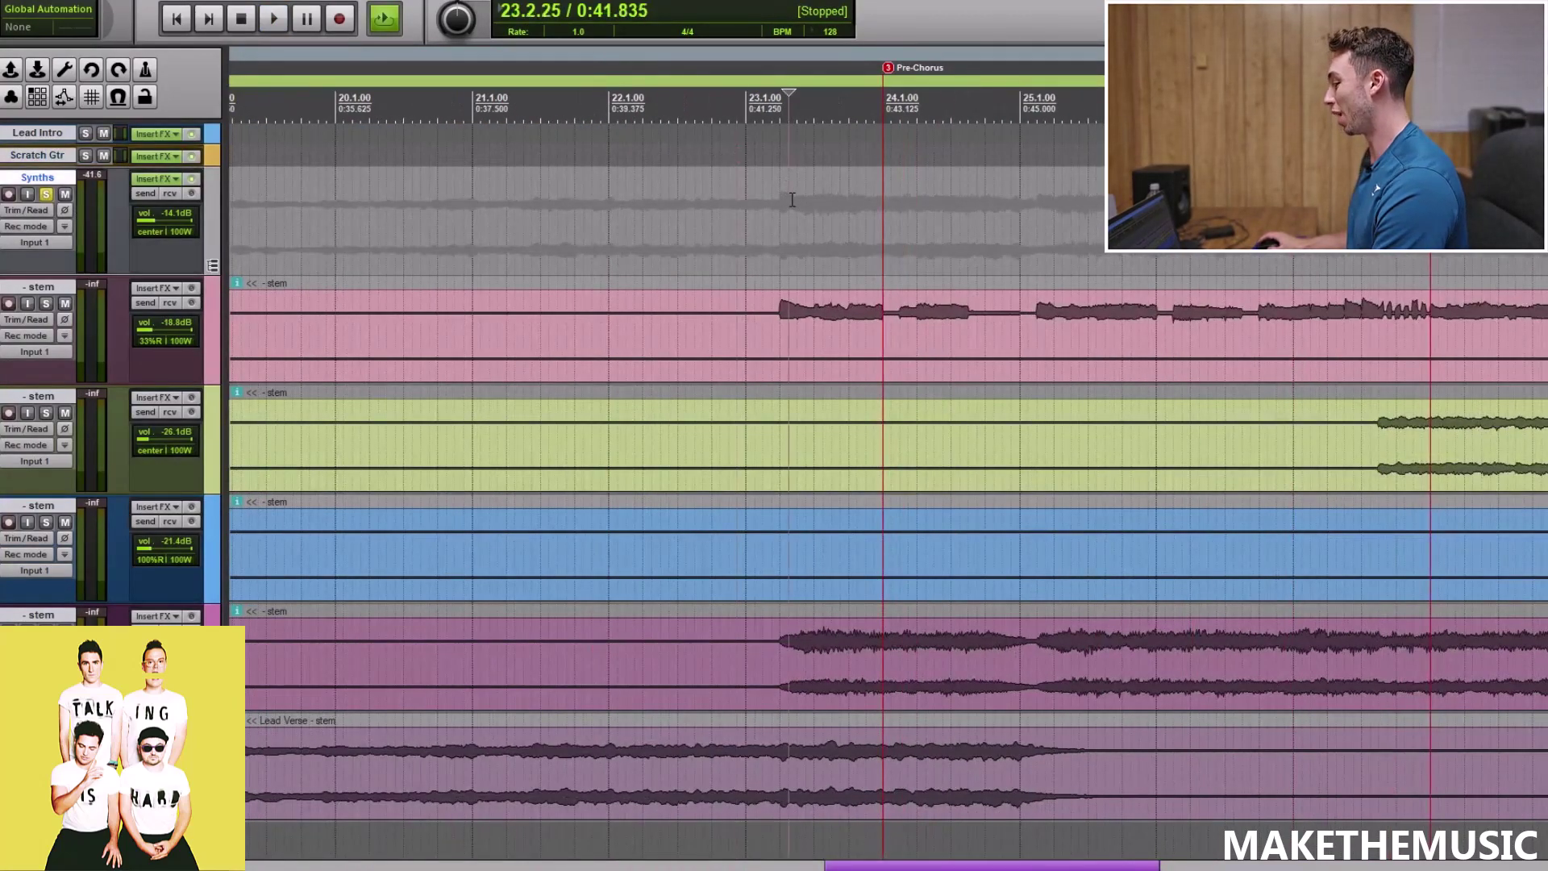
scroll(799, 198, down, 1)
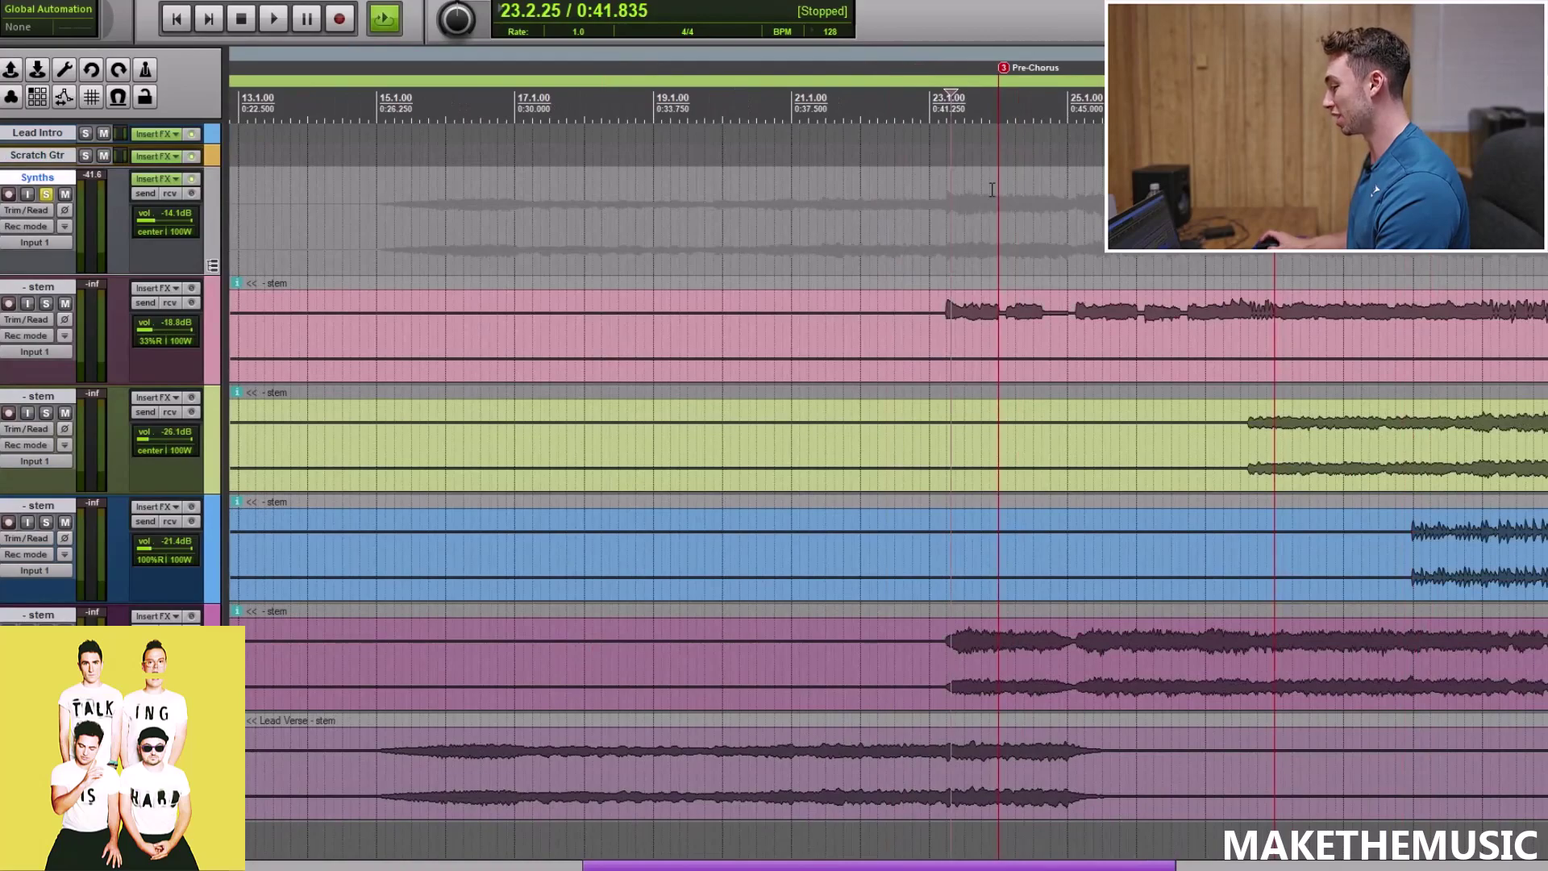
scroll(992, 190, down, 1)
key(space)
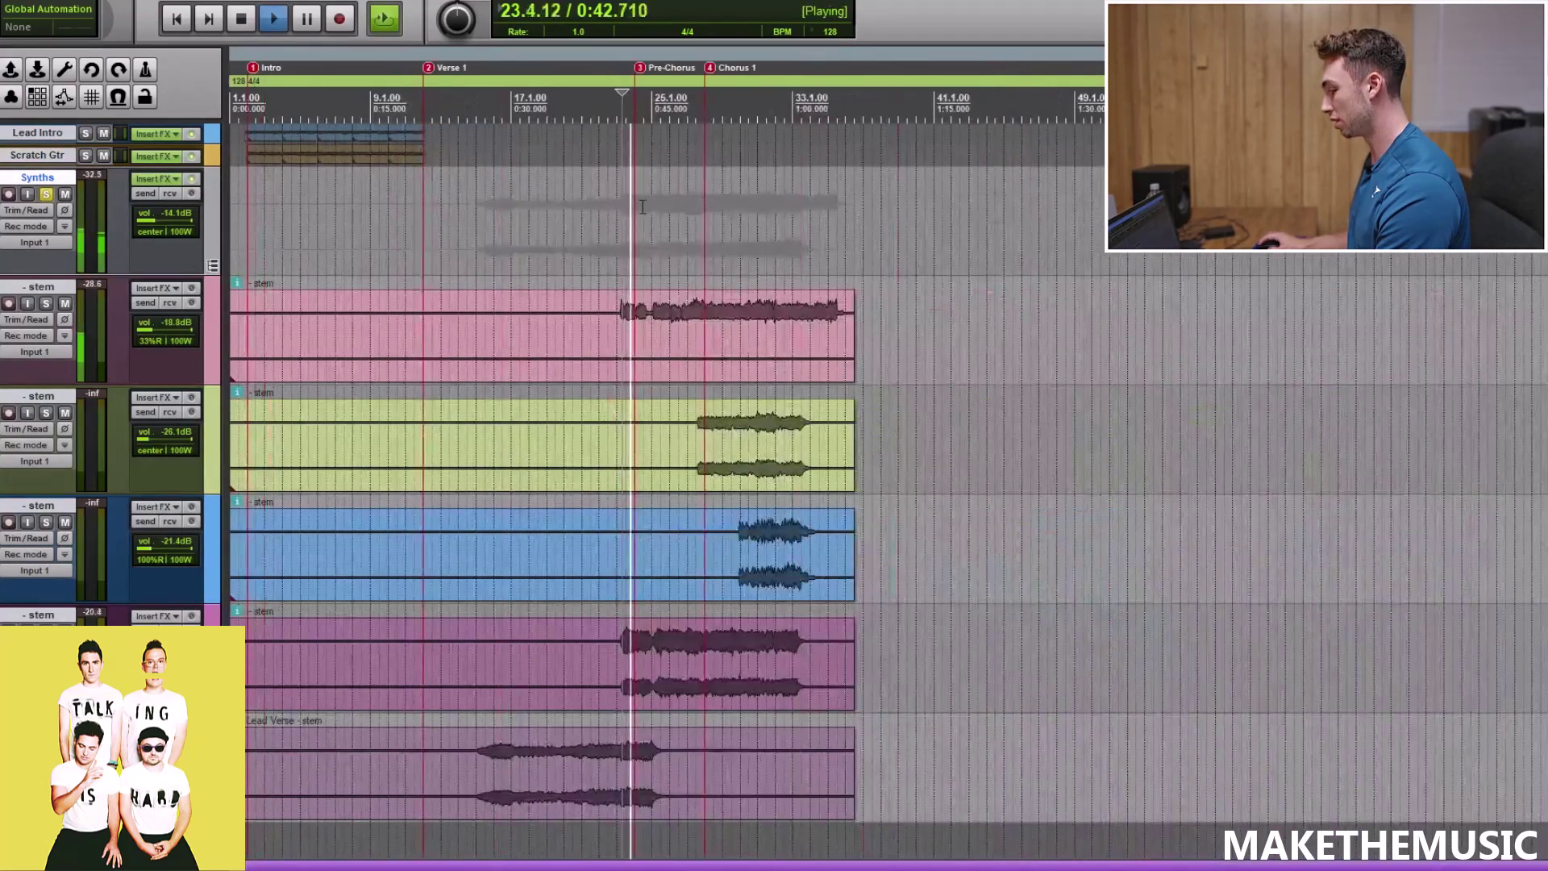
click(708, 191)
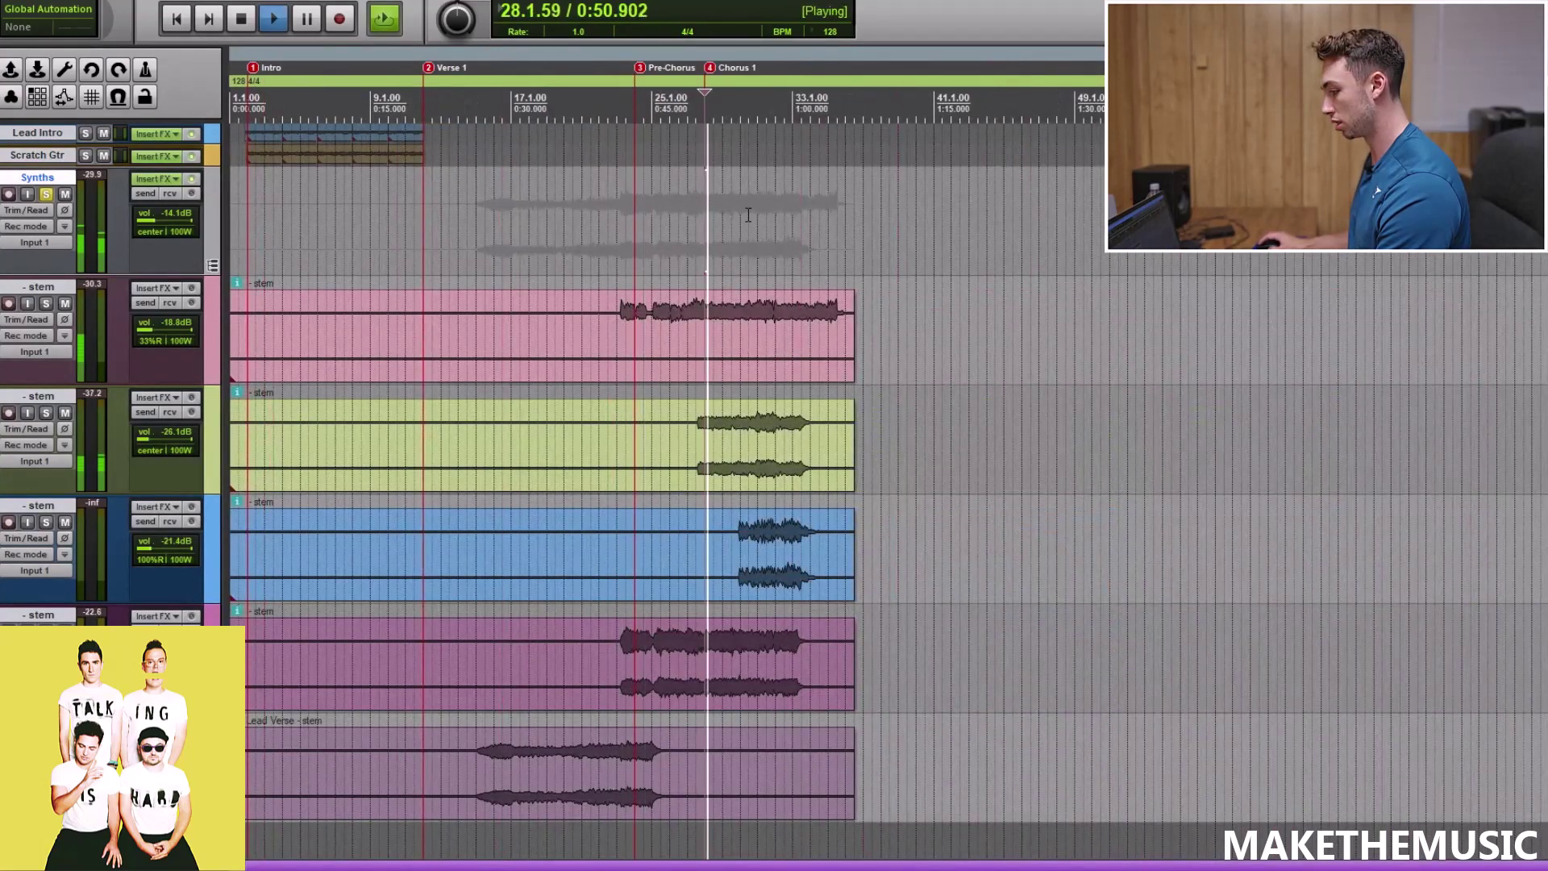
Stop playback, inspect the Synths folder's ReaEQ curve and Virtual Mix Rack, and close the effects window
mouse_move(164, 177)
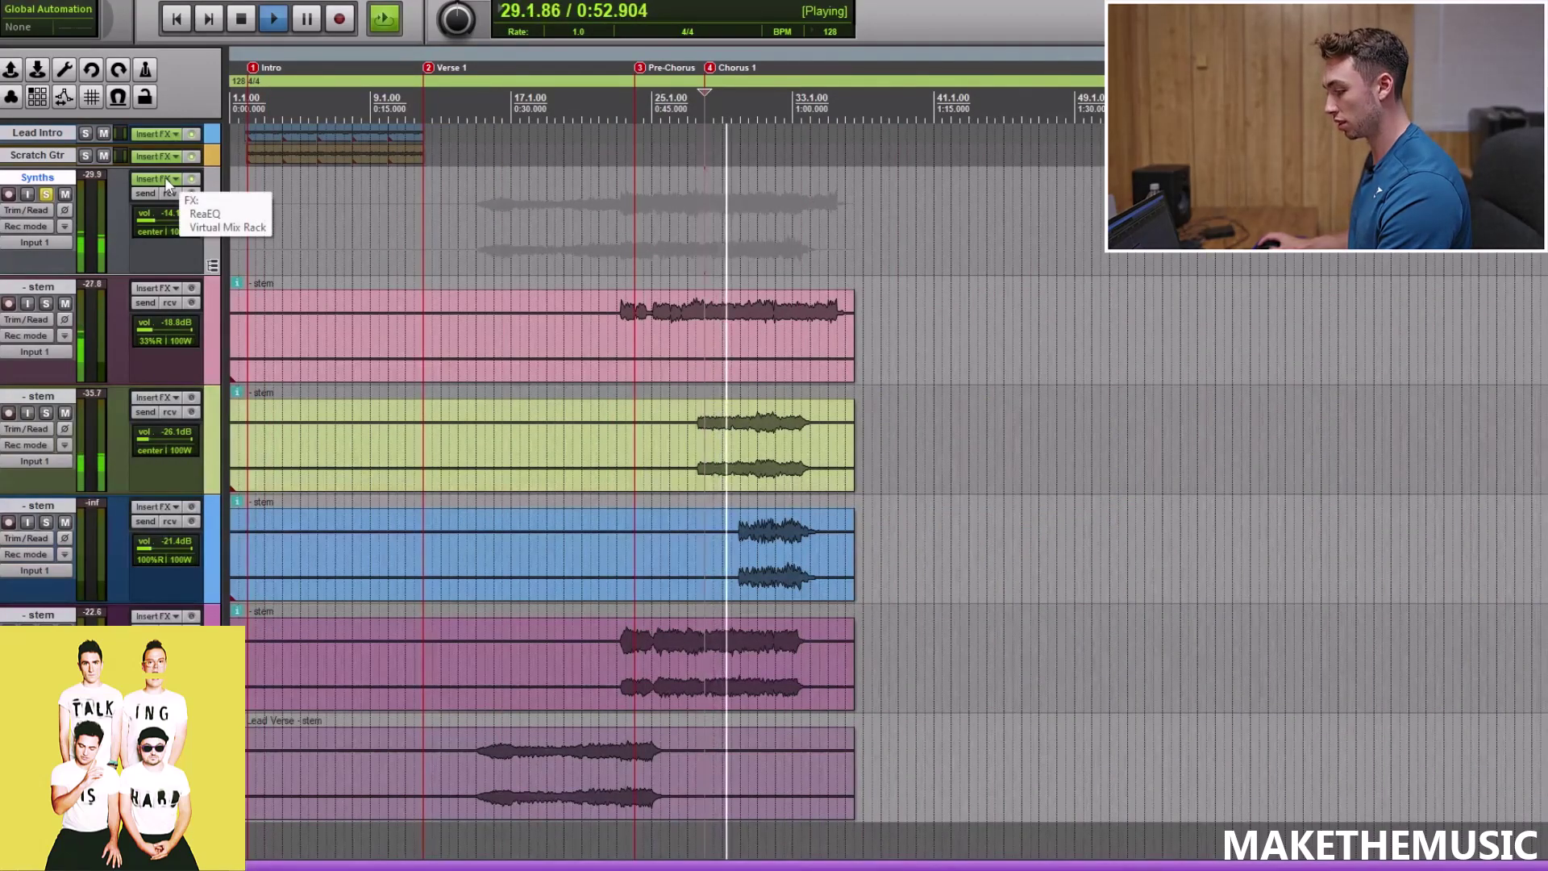
key(space)
click(165, 180)
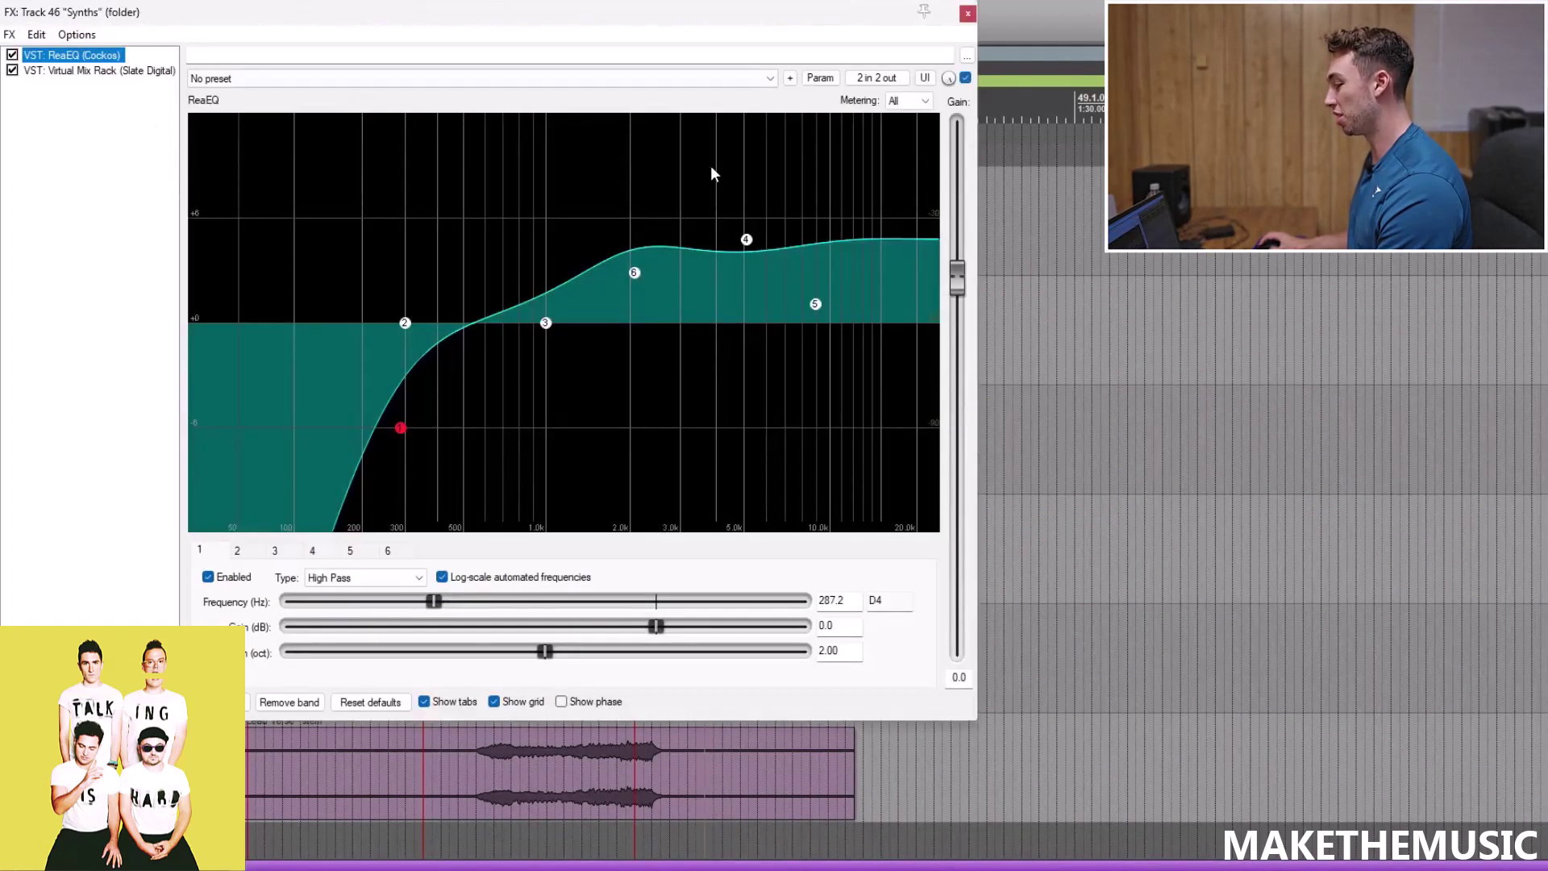
click(118, 72)
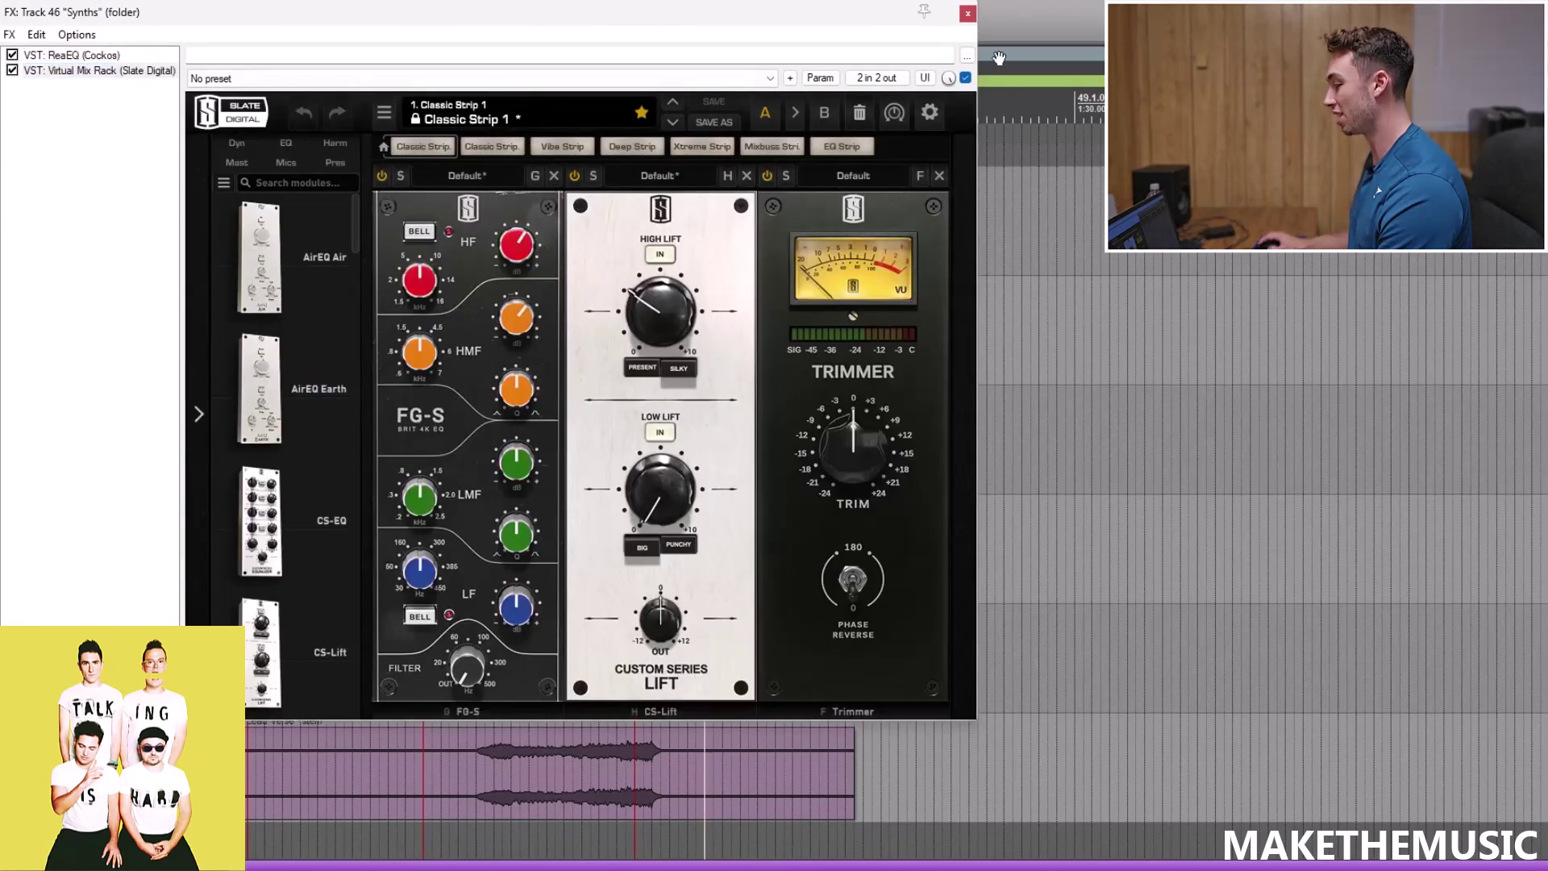
click(967, 14)
Replay the soloed synths from bar 28.1 and clear the Synths folder's solo
key(space)
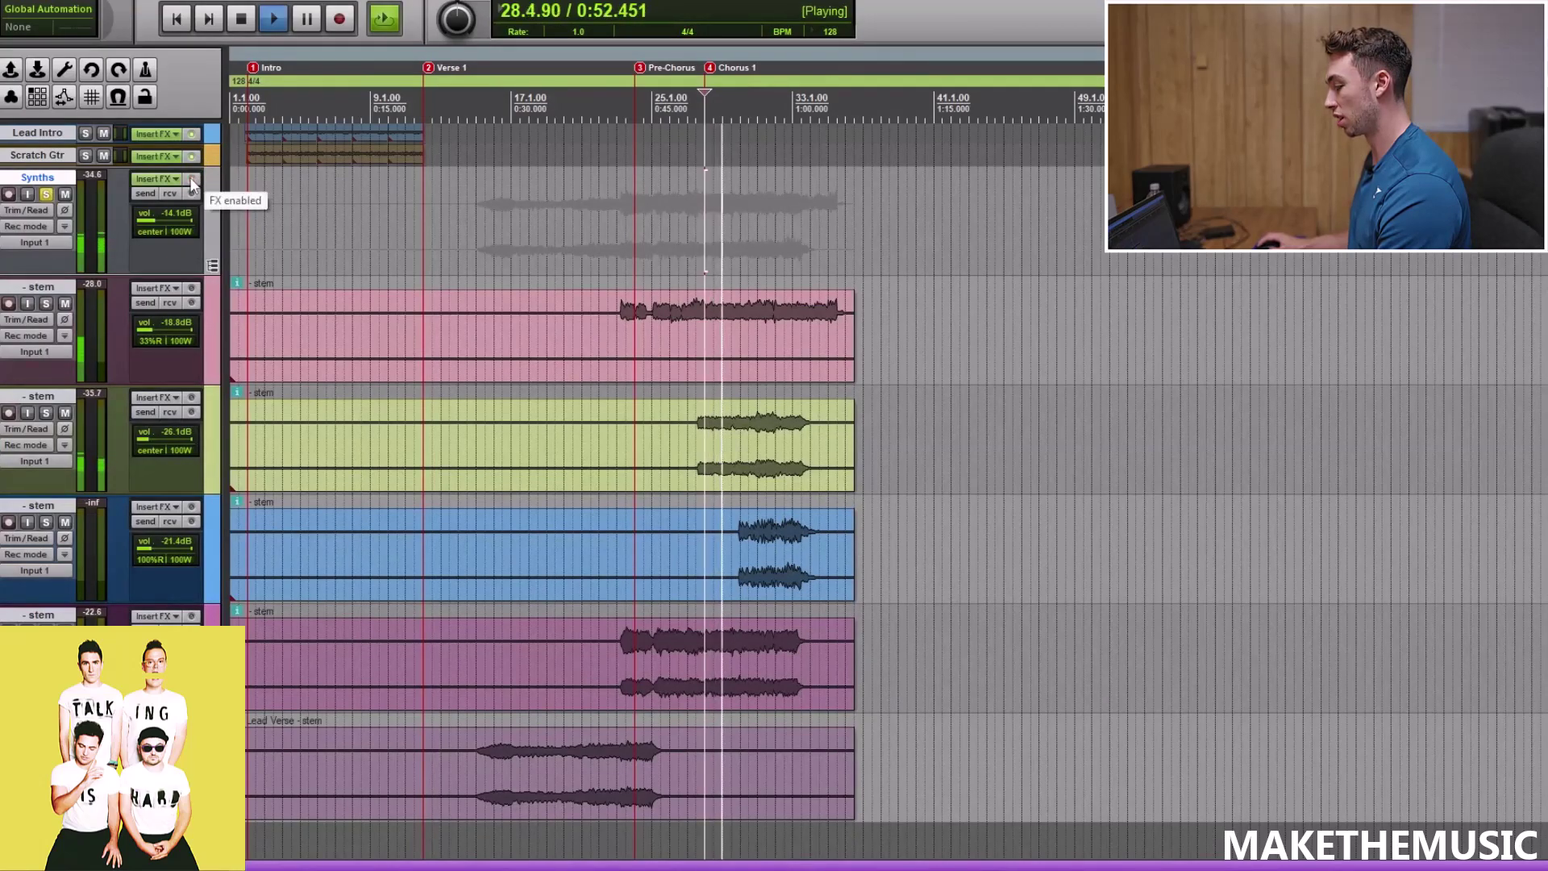
key(space)
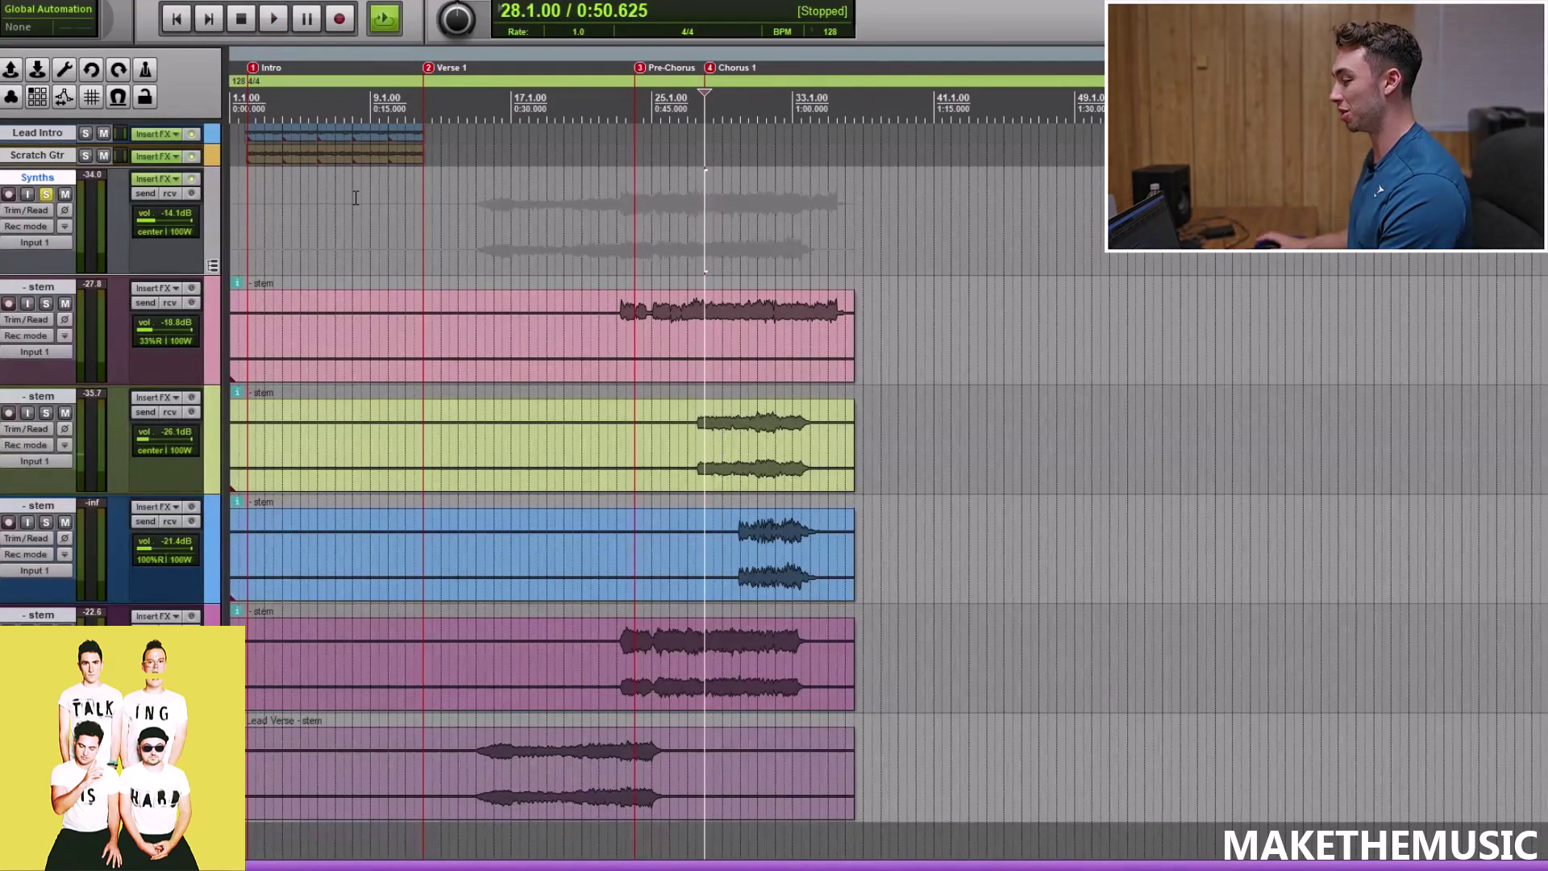
click(46, 195)
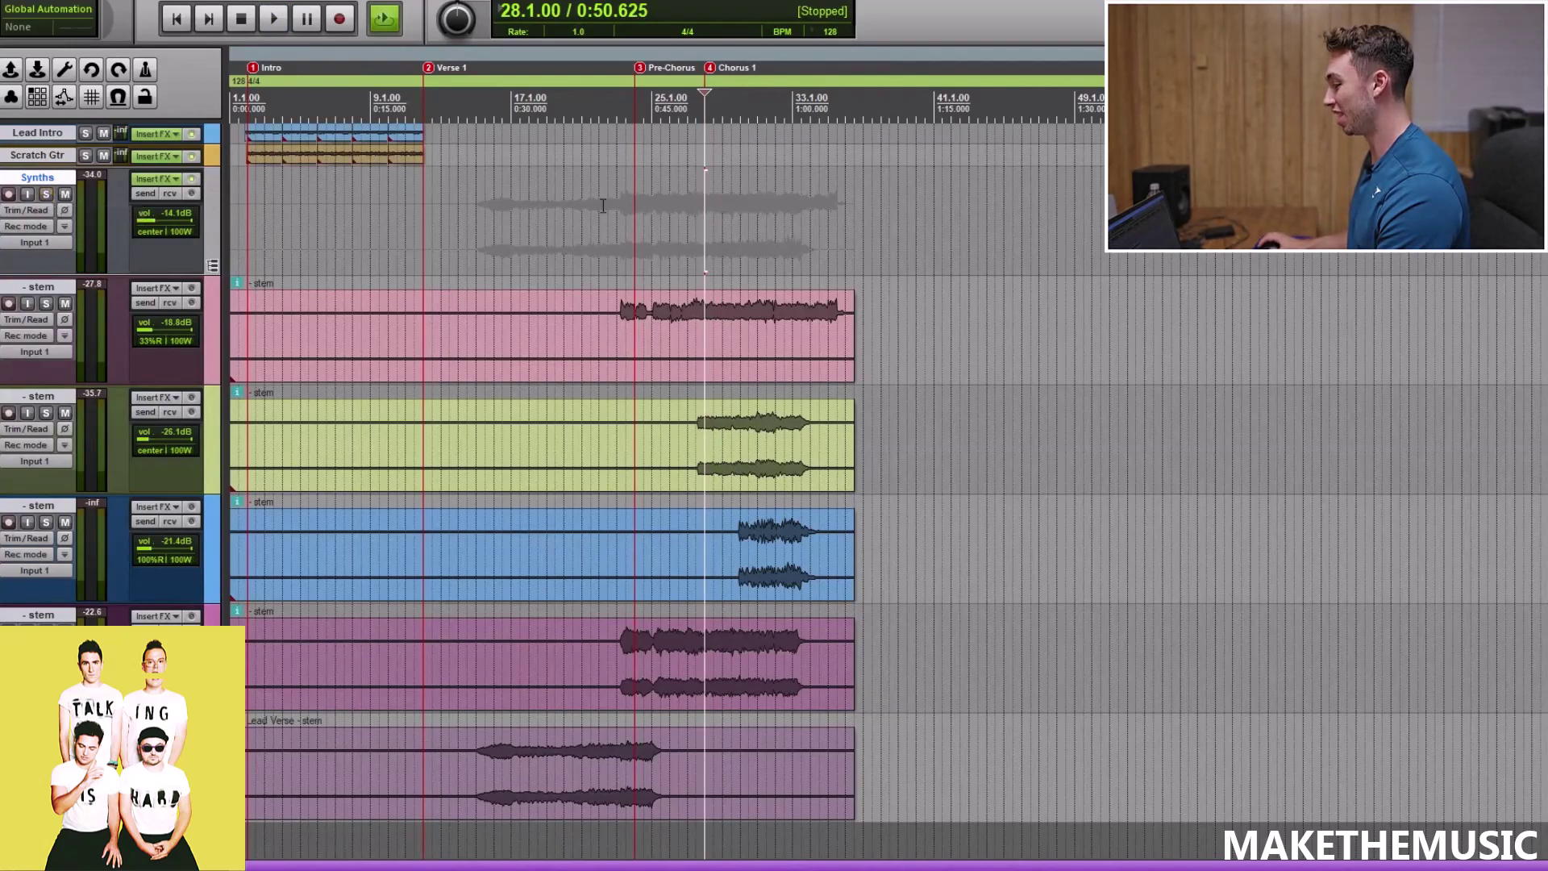
Play the guitars and synths together in the mix from bar 28.1 at Chorus 1
scroll(774, 484, down, 5)
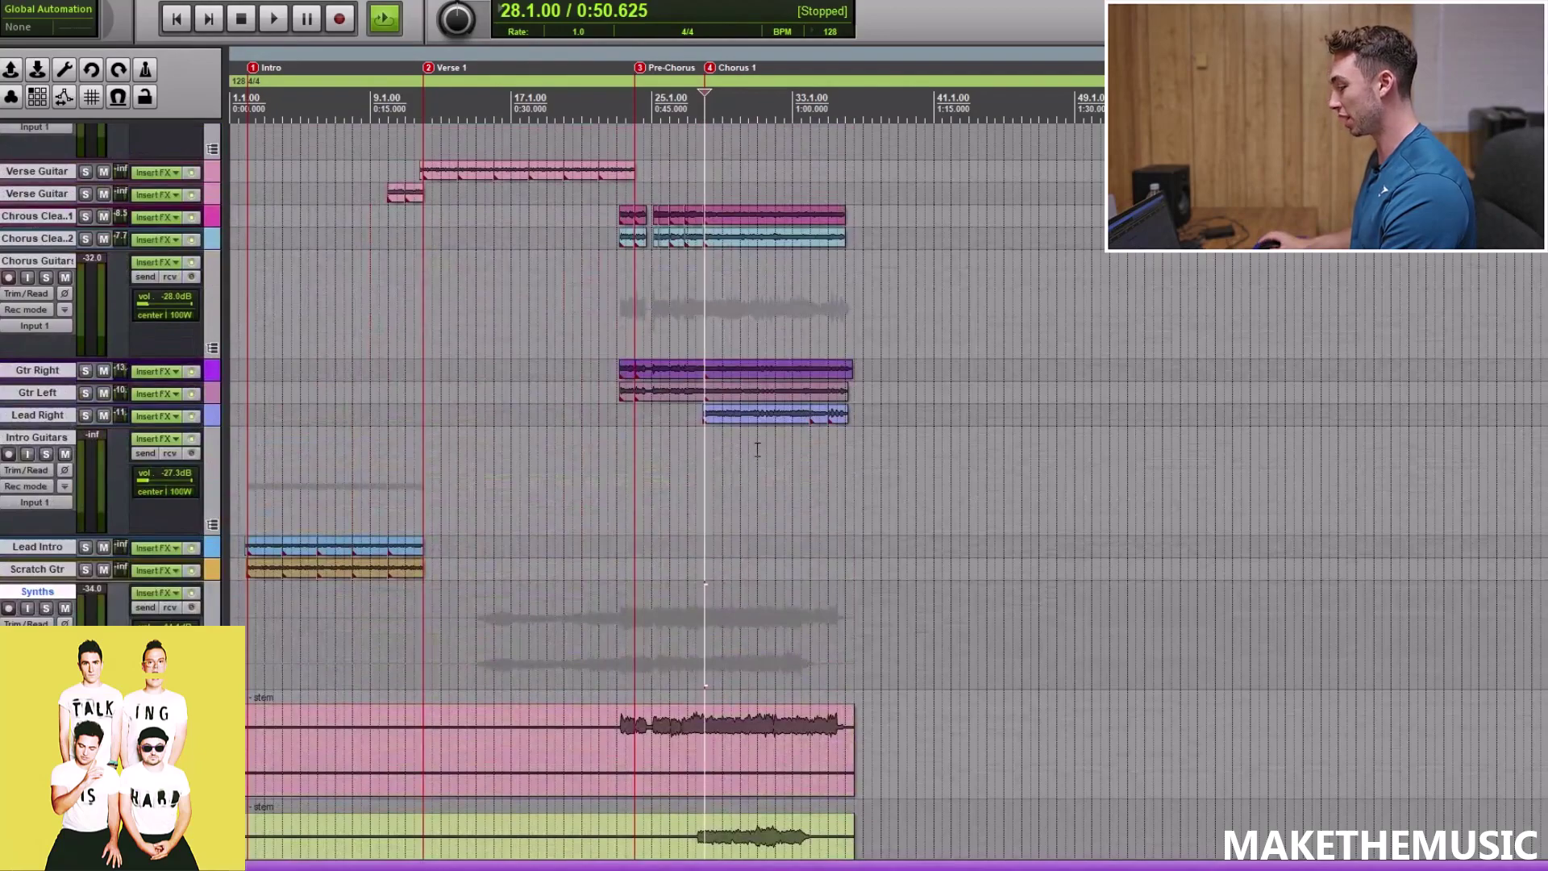
key(space)
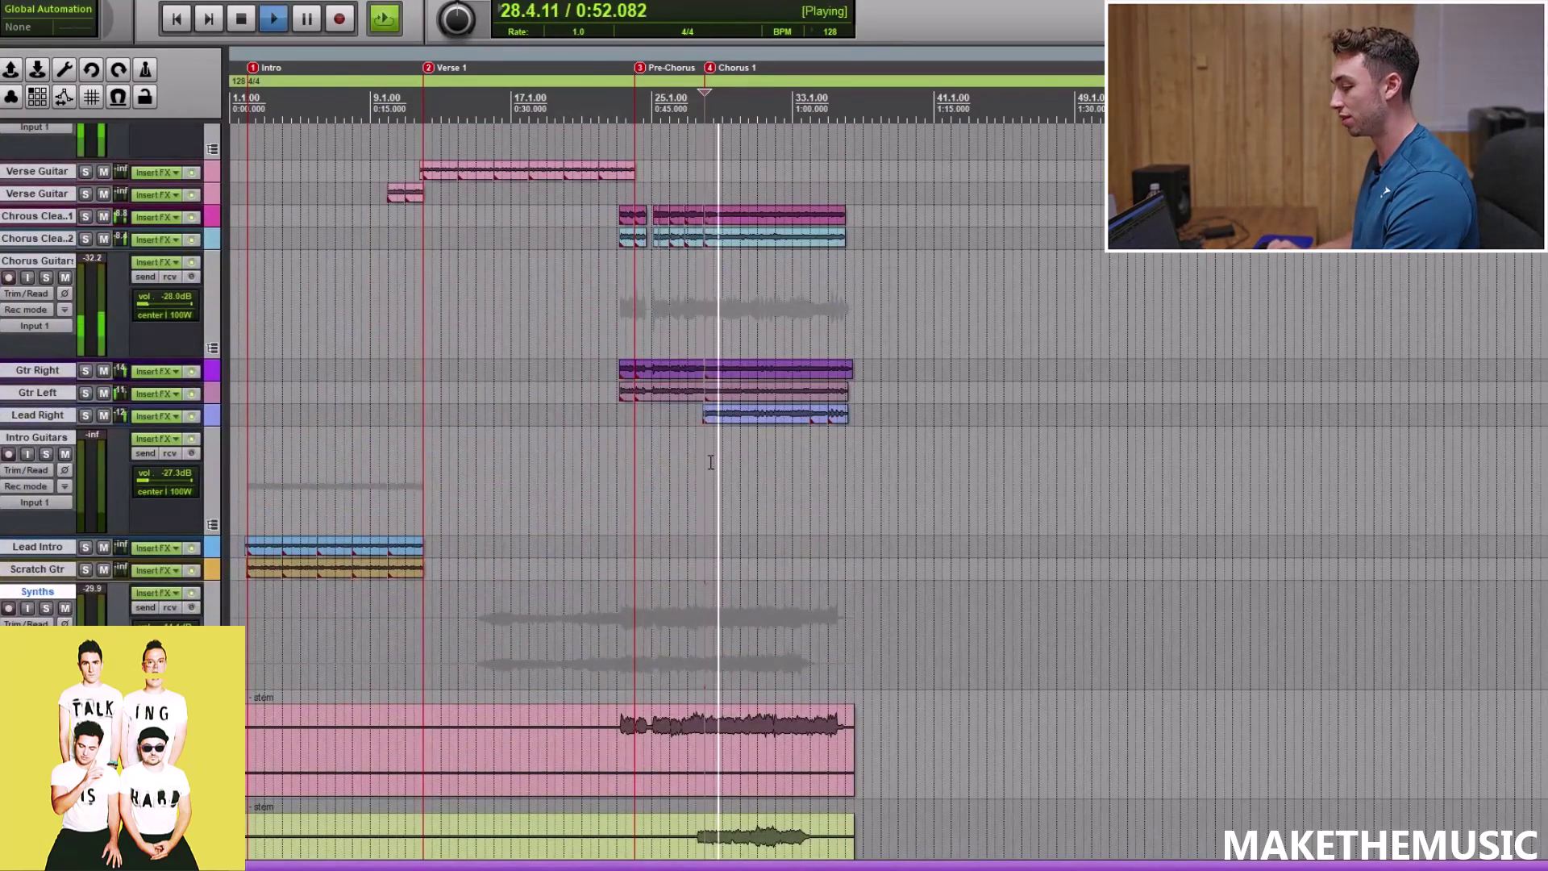
scroll(531, 355, down, 3)
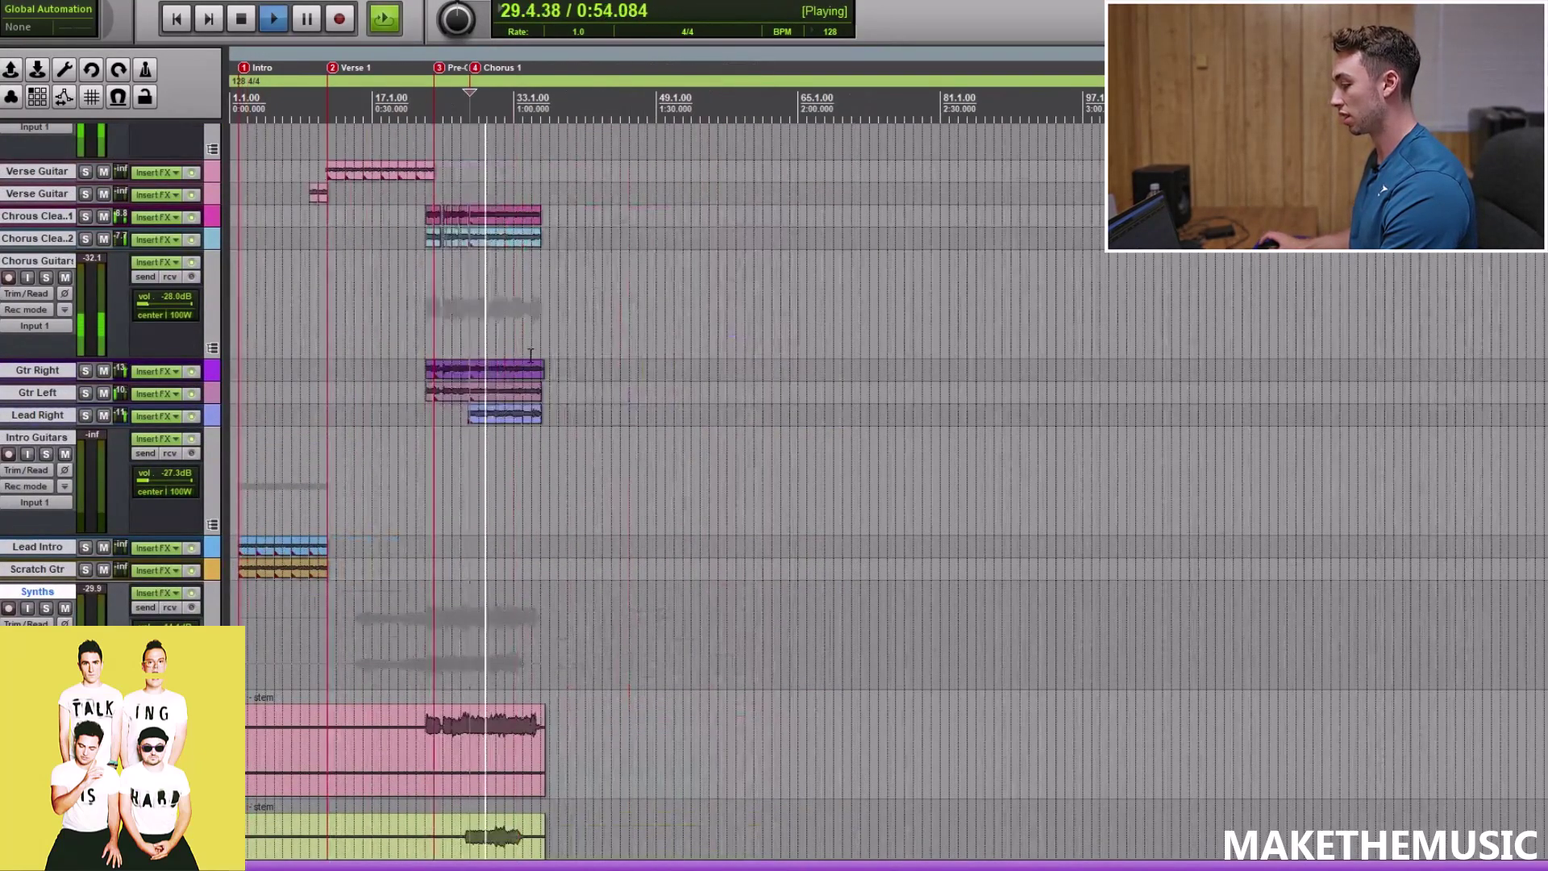
key(space)
Solo the Vocals folder and place the edit cursor at bar 3.4 near the first vocal phrase
scroll(22, 274, down, 10)
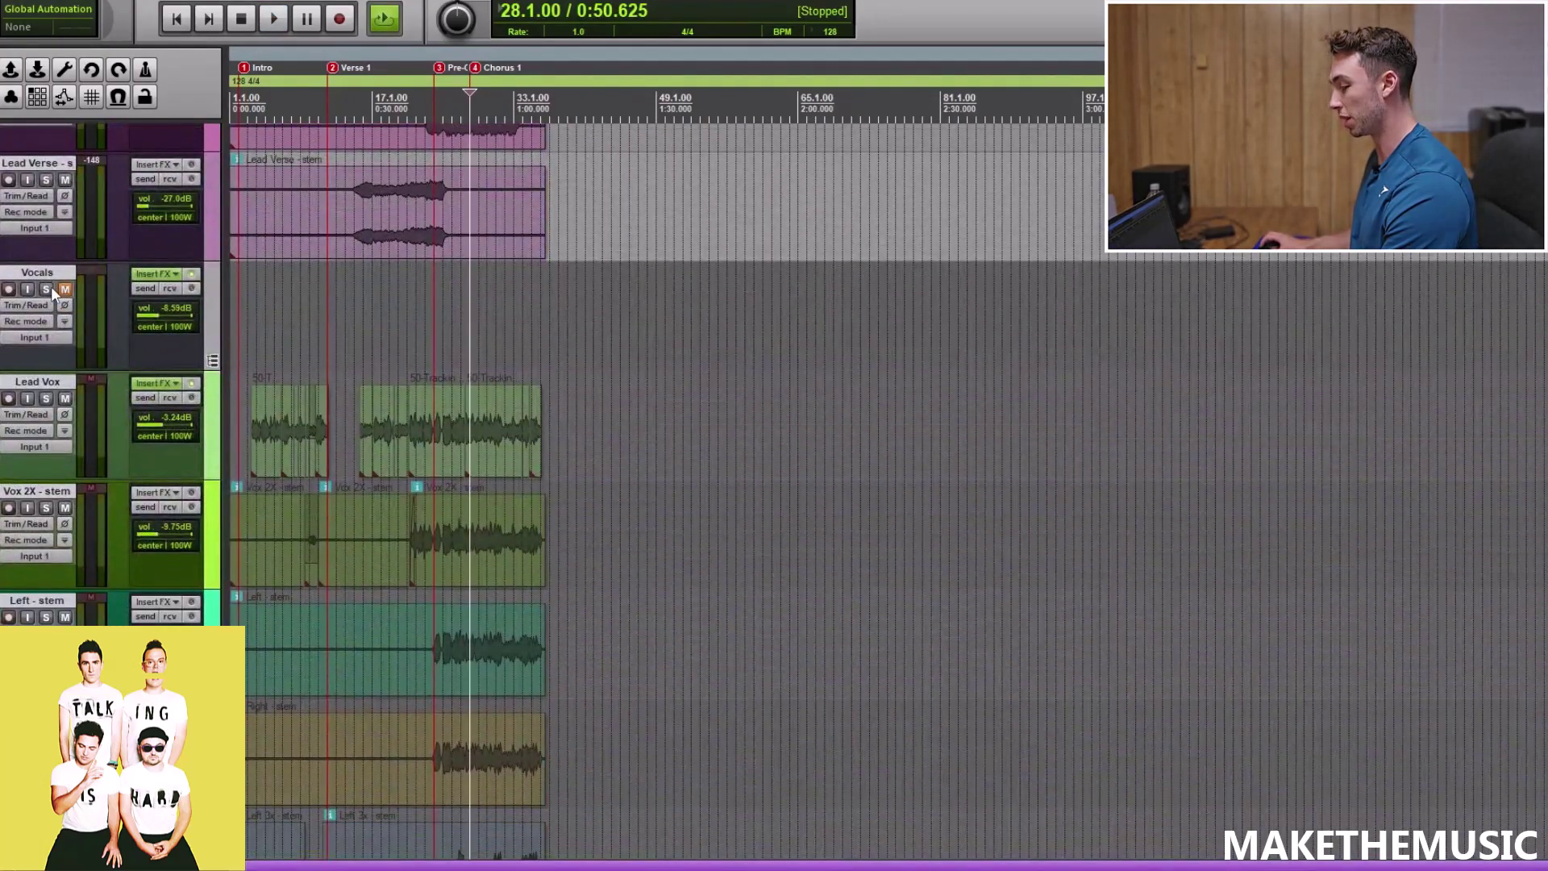
click(46, 289)
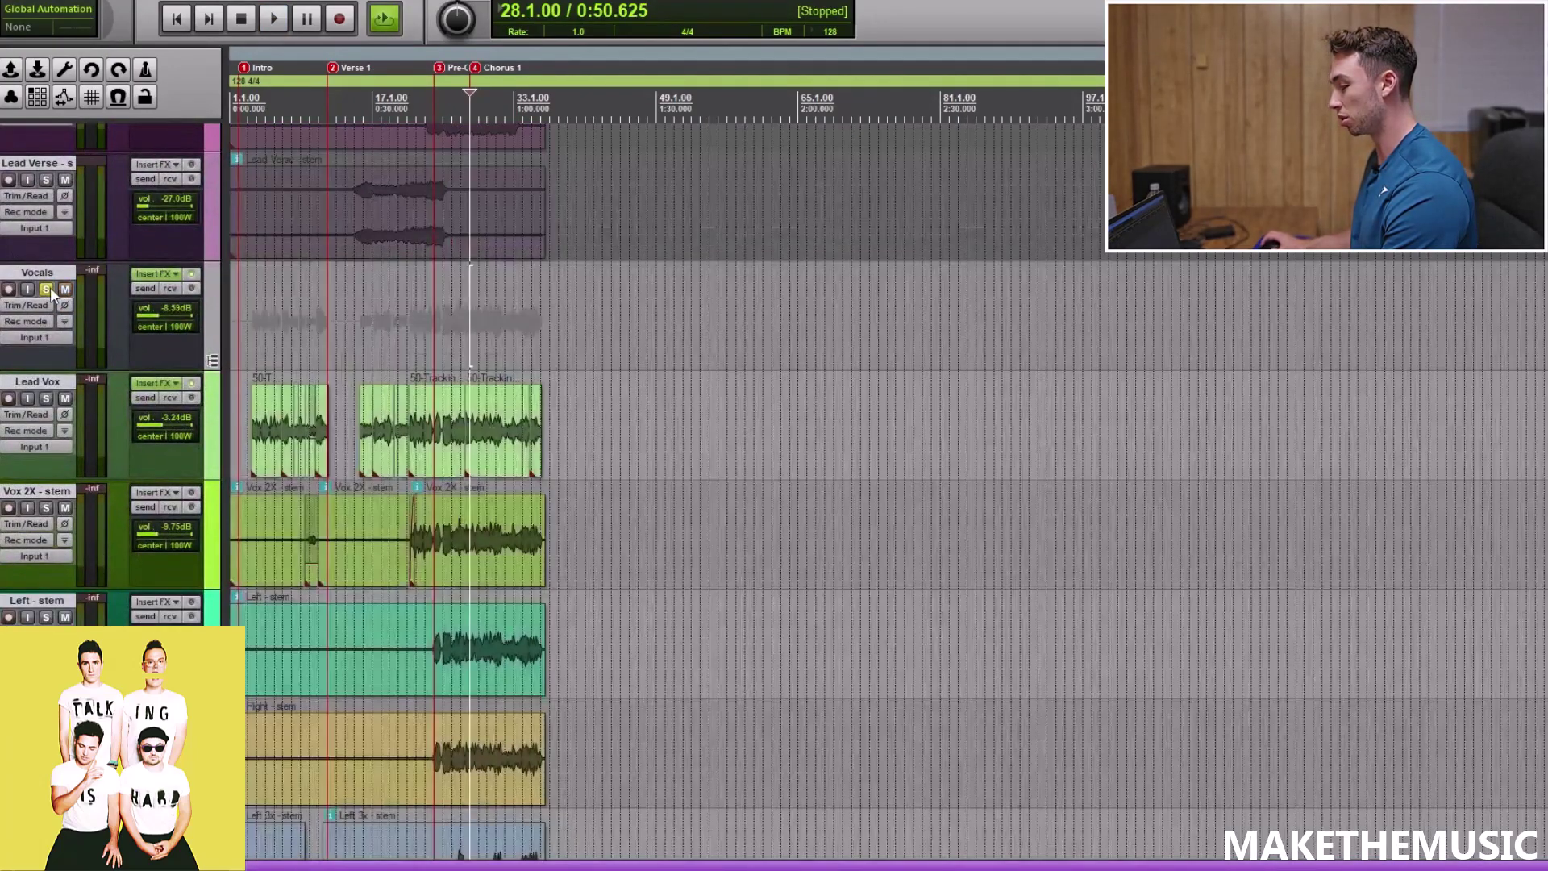
click(302, 318)
scroll(369, 319, up, 5)
click(366, 319)
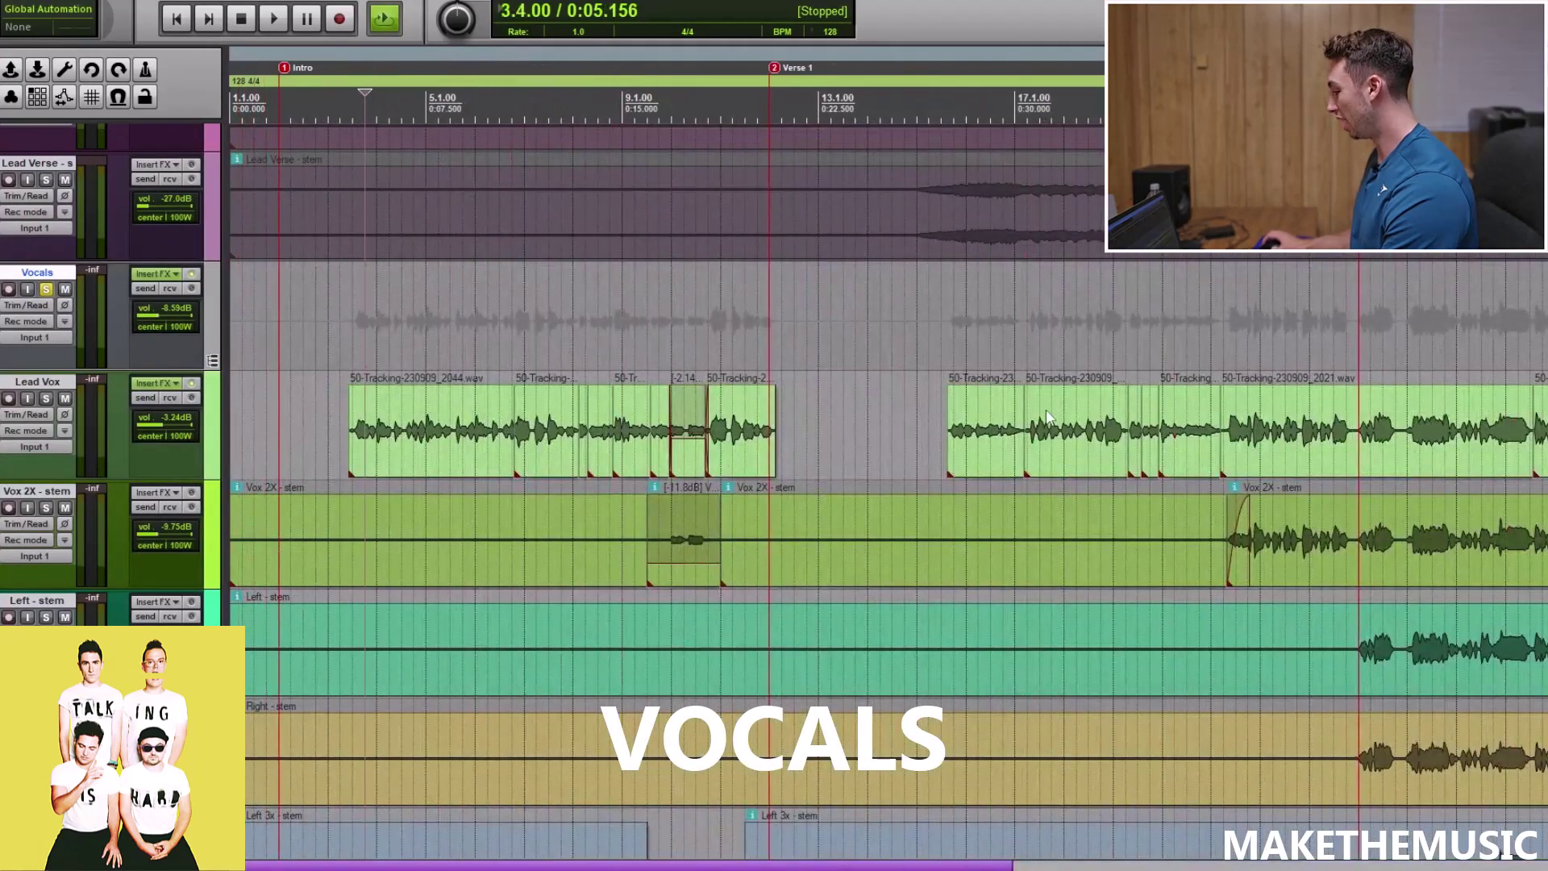
Look over the vocal stems, move the edit cursor back to bar 3.3, and play the soloed intro vocals
scroll(365, 218, down, 5)
scroll(886, 484, up, 5)
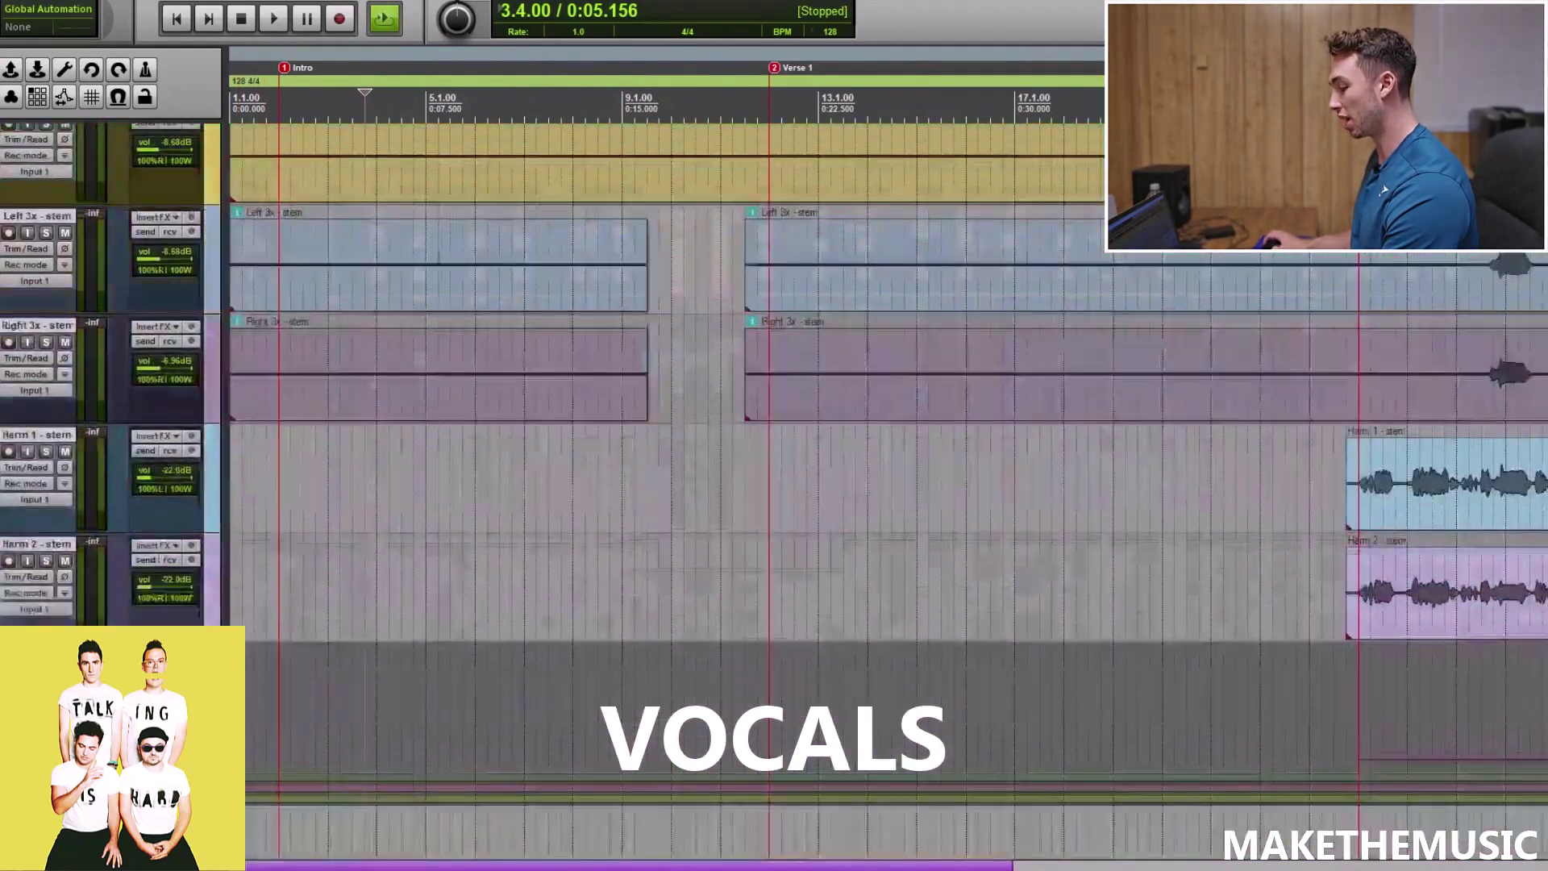
scroll(732, 229, up, 1)
key(ctrl+])
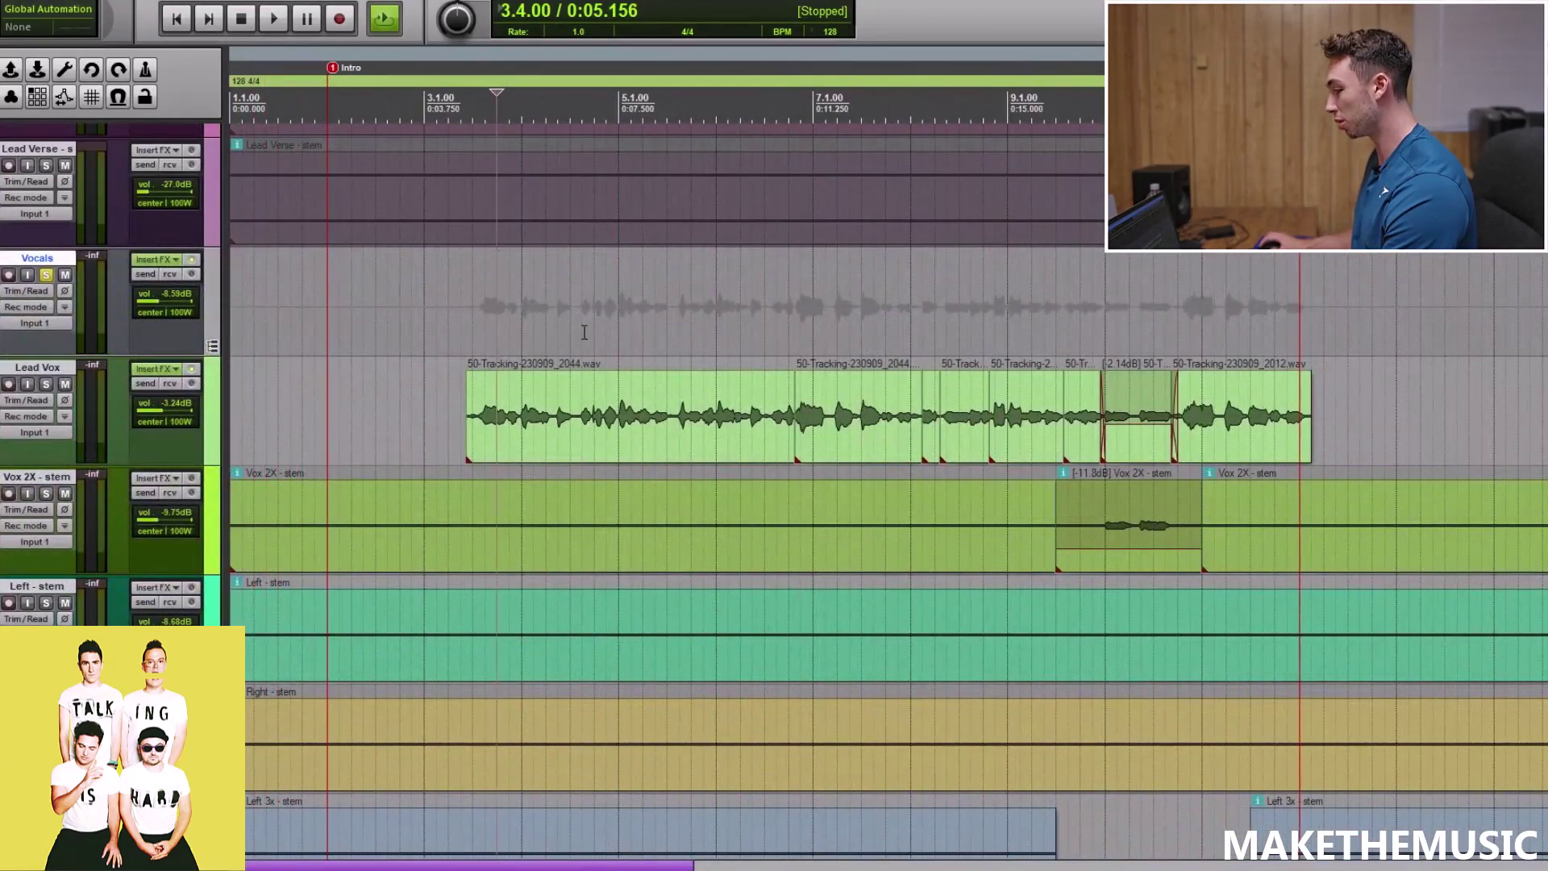
key(Left)
key(Left)
key(ctrl+[)
key(space)
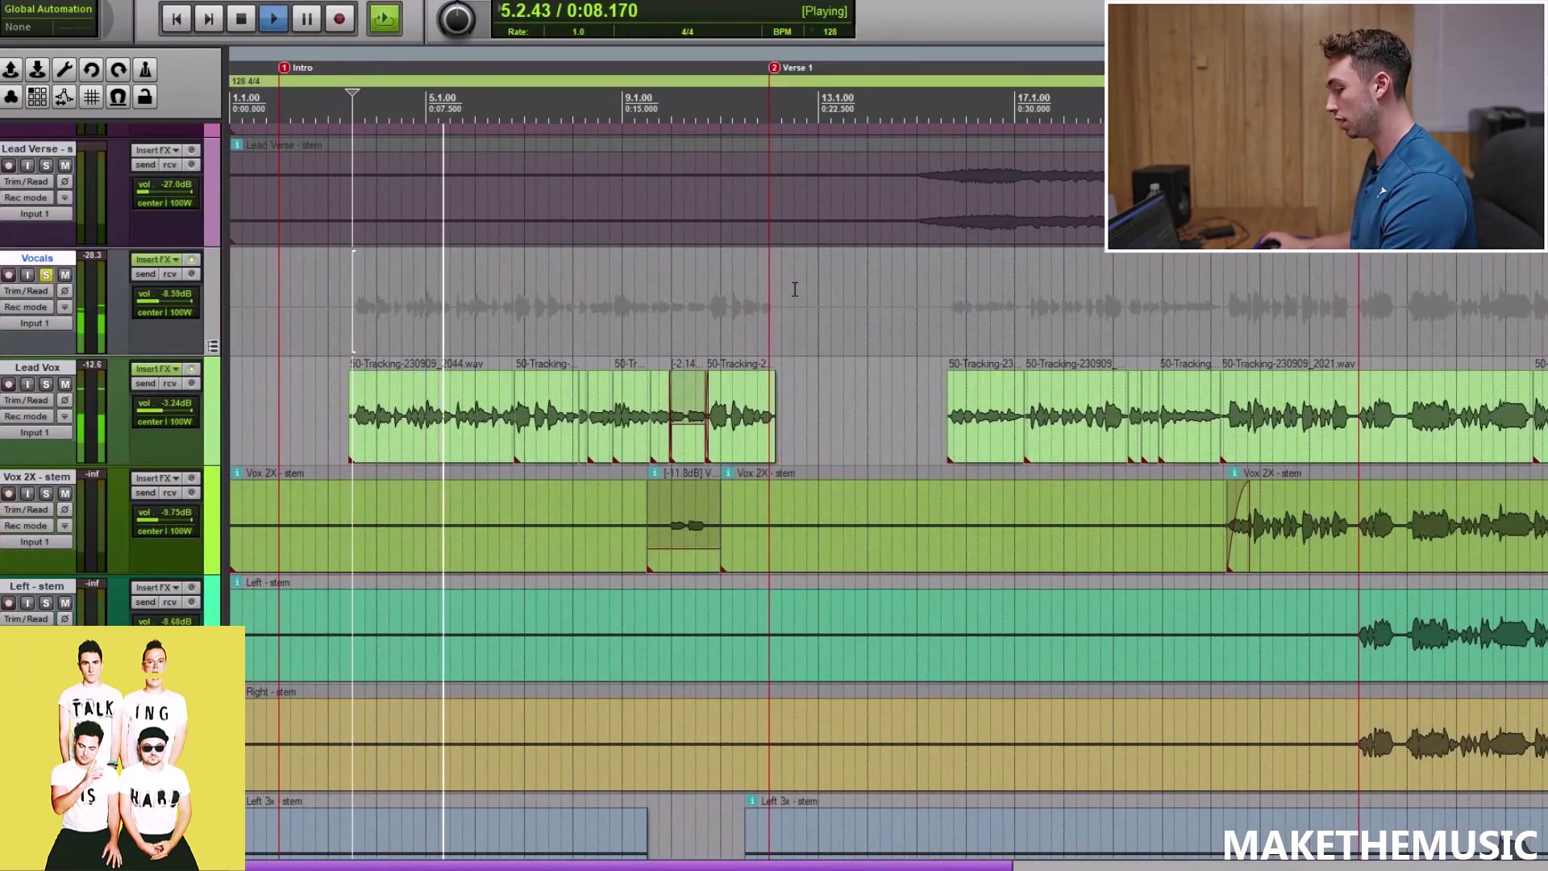
key(ctrl+])
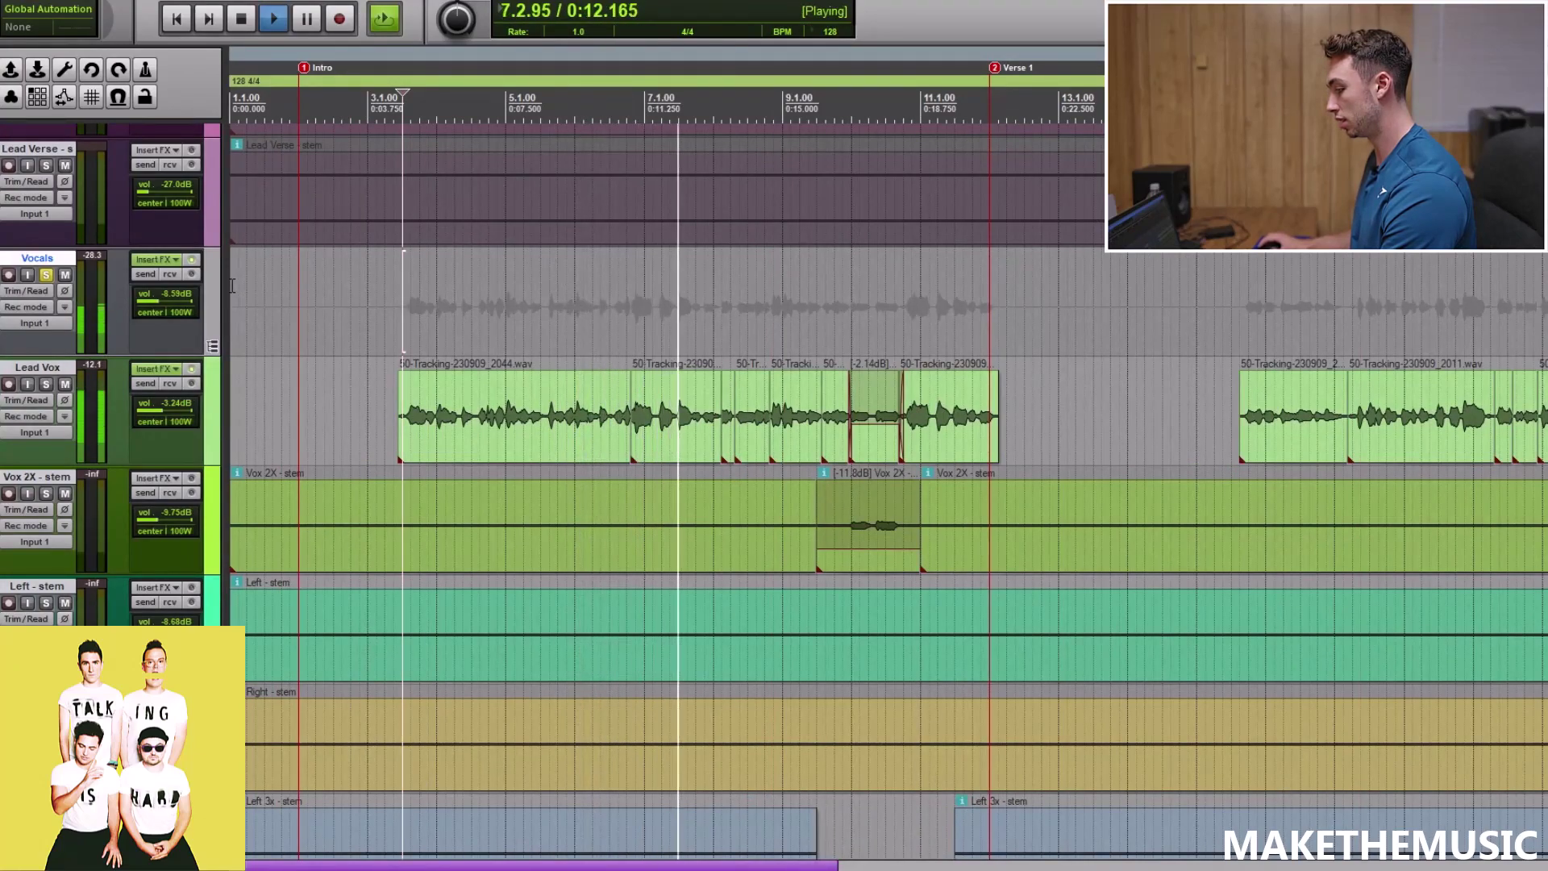
key(space)
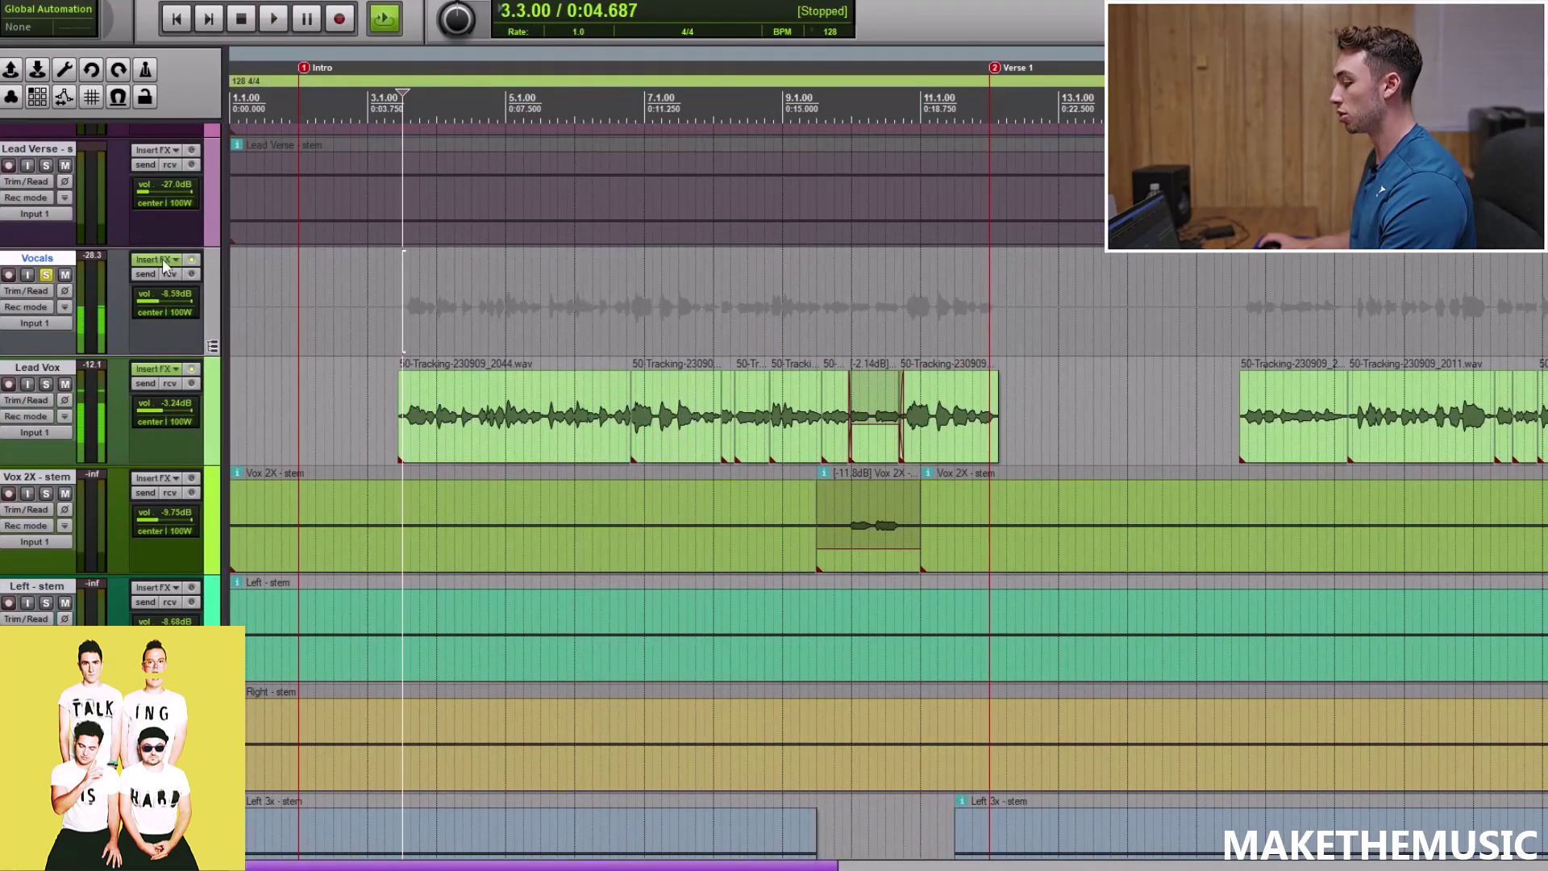
Inspect the MetaTune pitch correction on the Lead Vox track and close the effects window
click(153, 370)
click(263, 137)
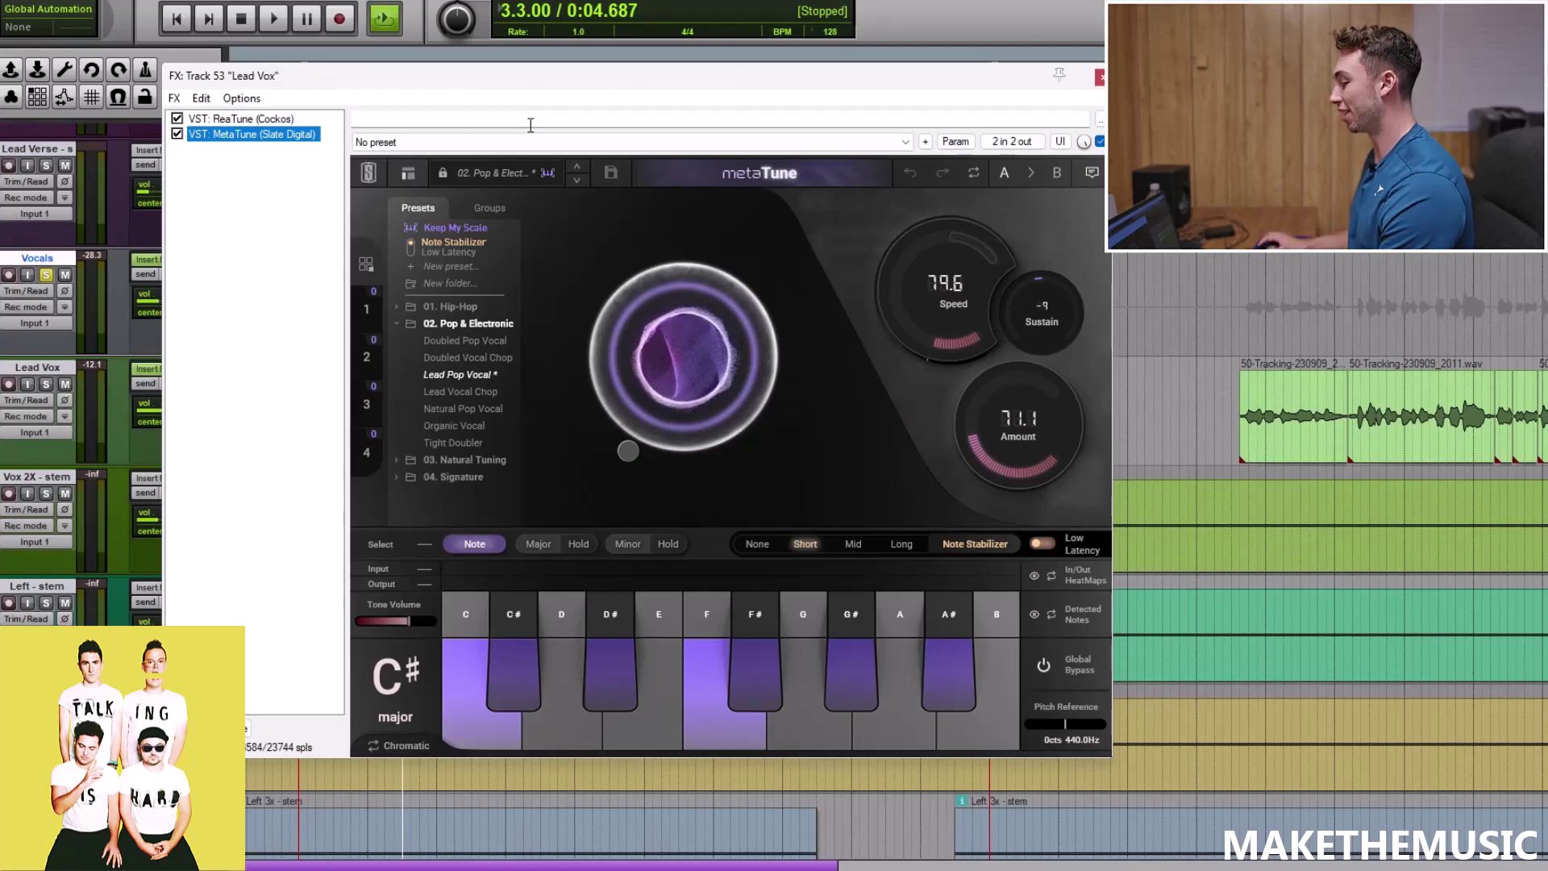
click(1099, 77)
Open the Vocals folder's effects chain and examine the bands of its ReaEQ curve
scroll(746, 229, down, 3)
click(153, 259)
click(153, 259)
click(408, 77)
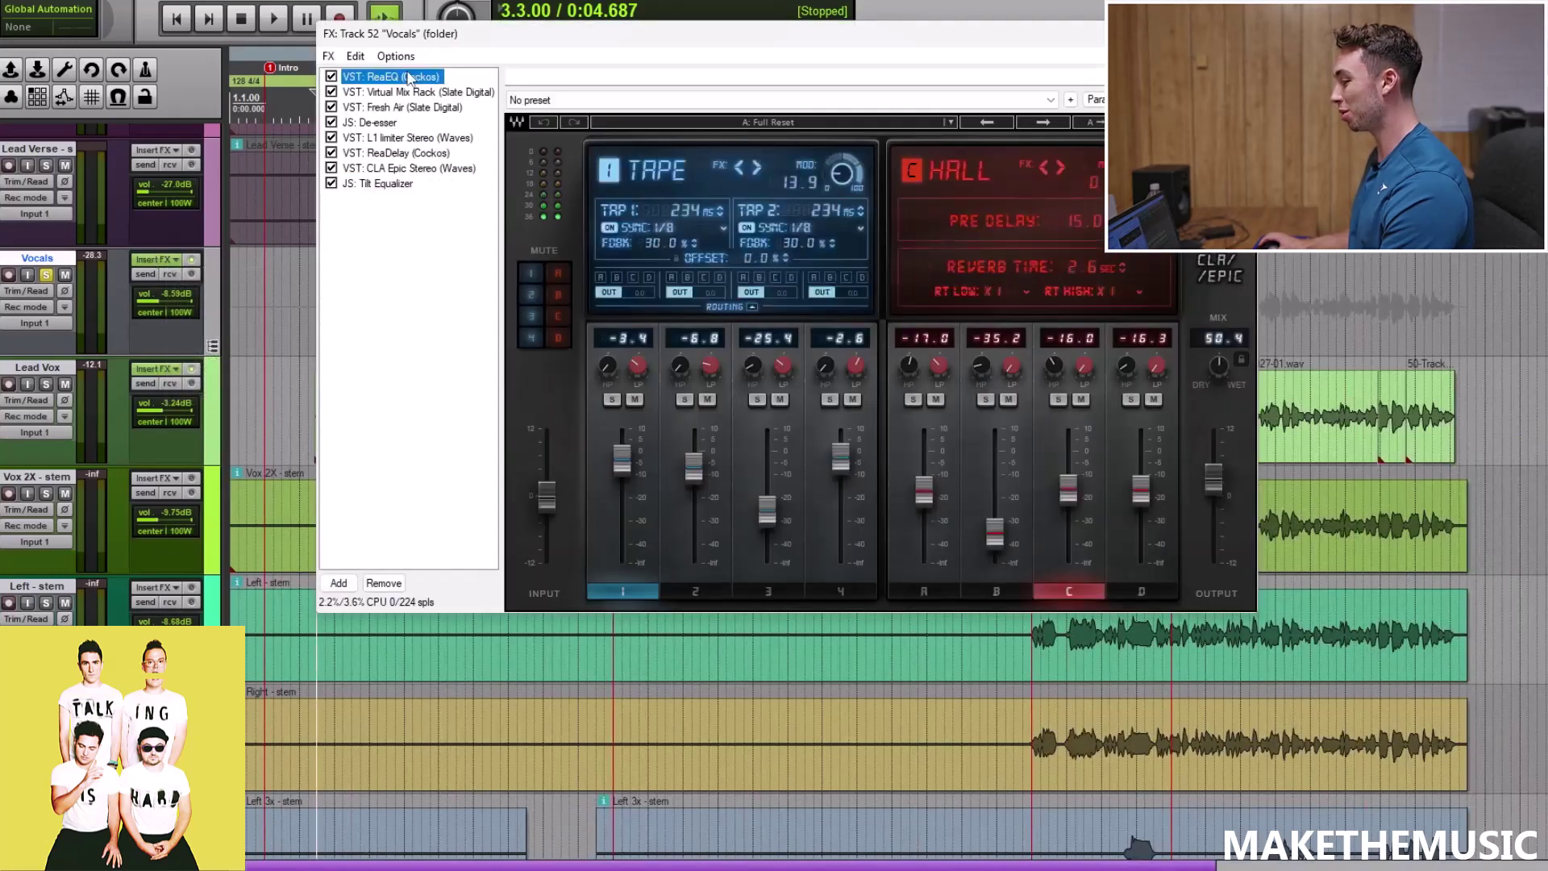
drag(636, 44, 566, 56)
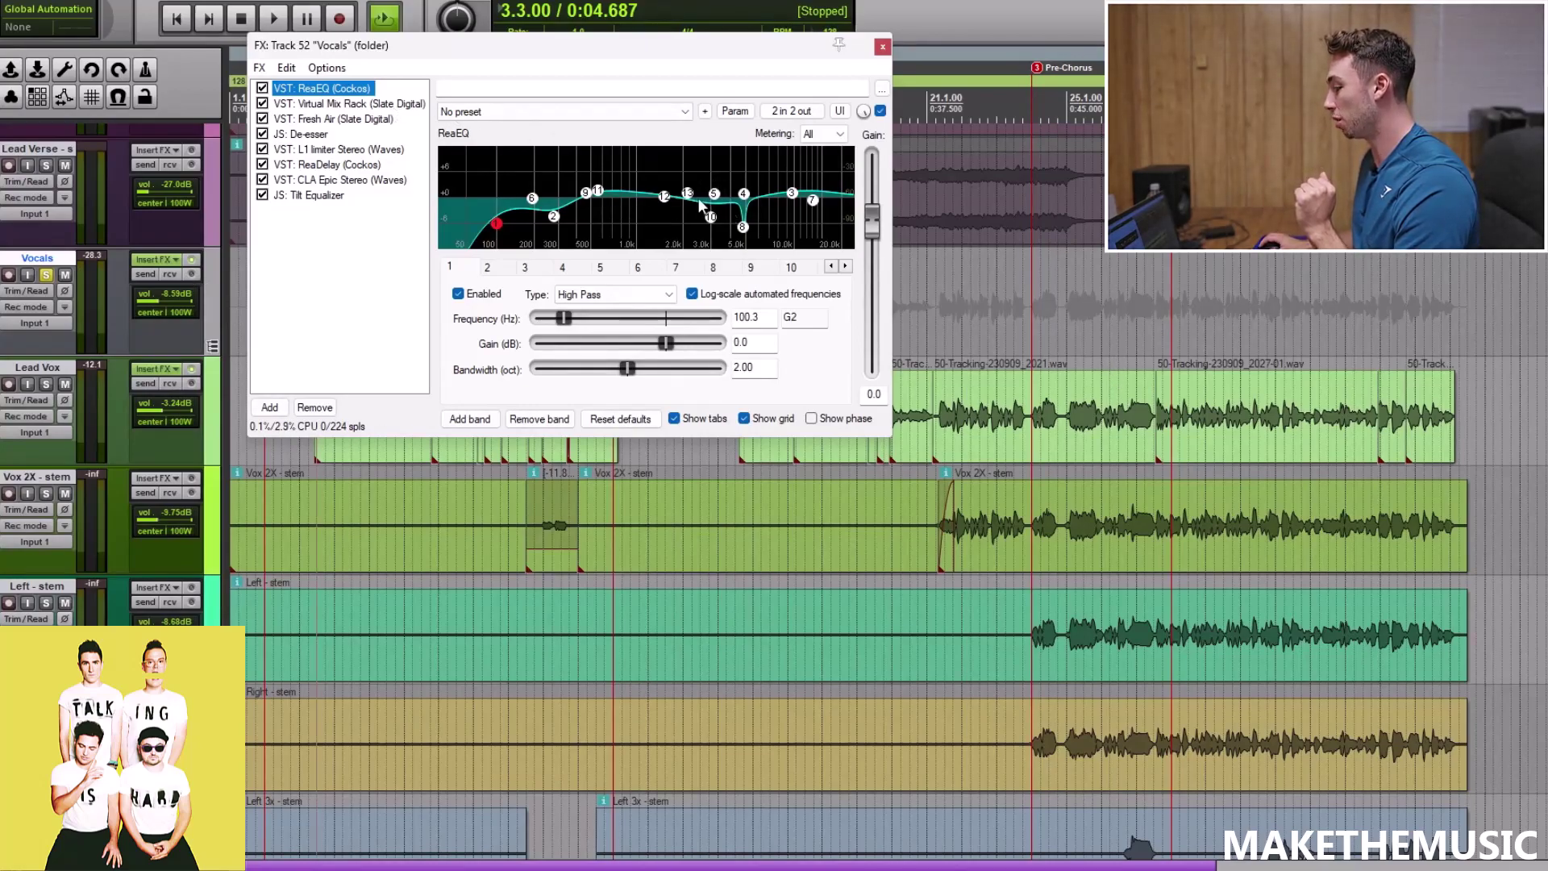
mouse_move(716, 199)
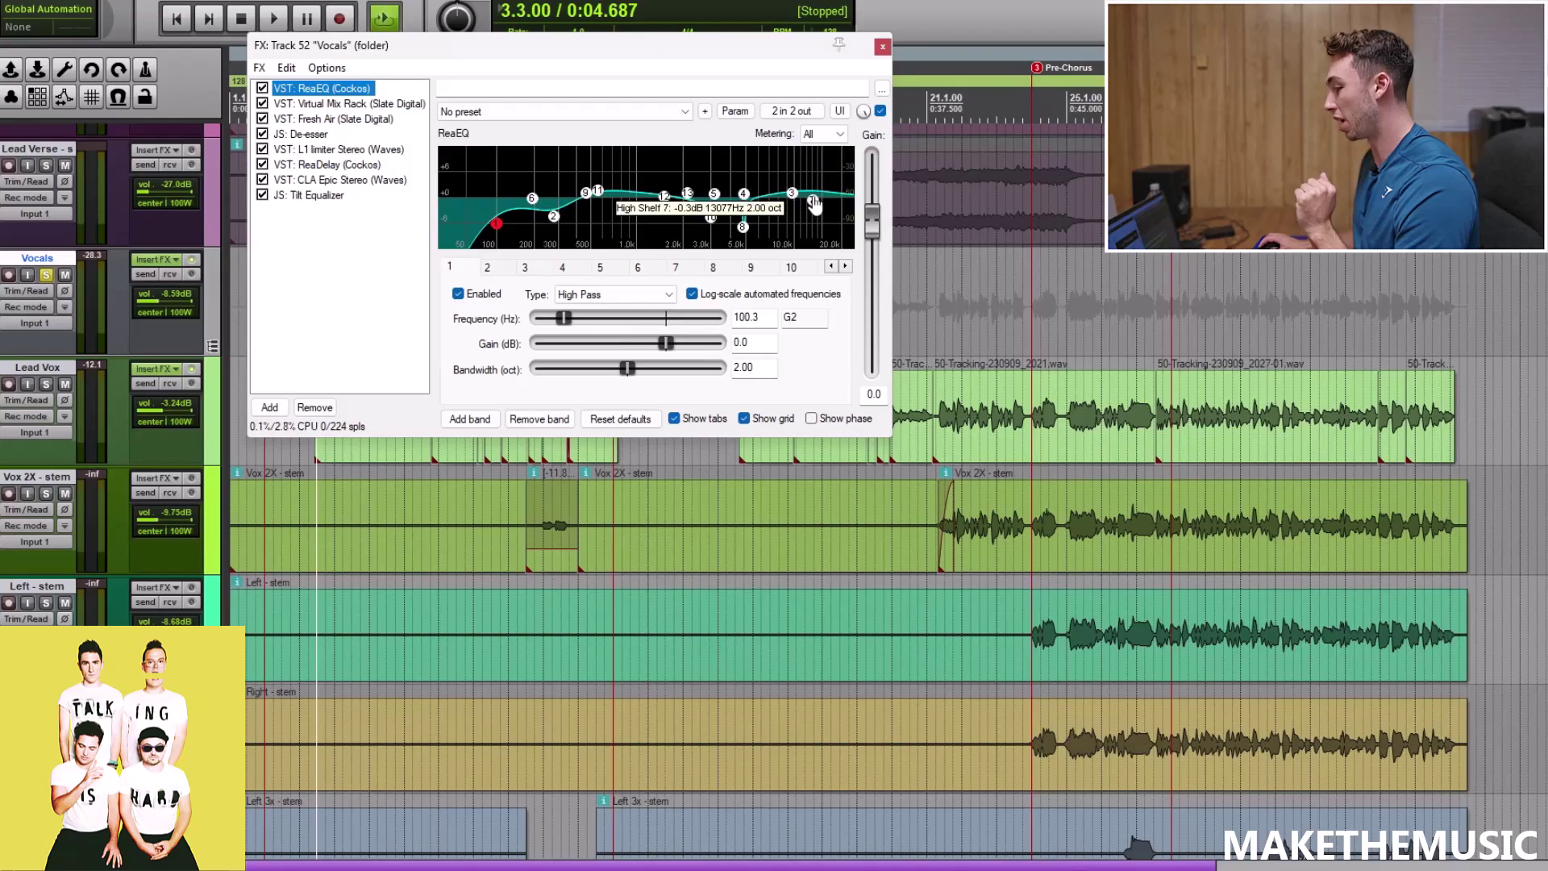
Inspect the Virtual Mix Rack modules on the Vocals folder through to FG-Stress and audition the intro vocals
click(334, 105)
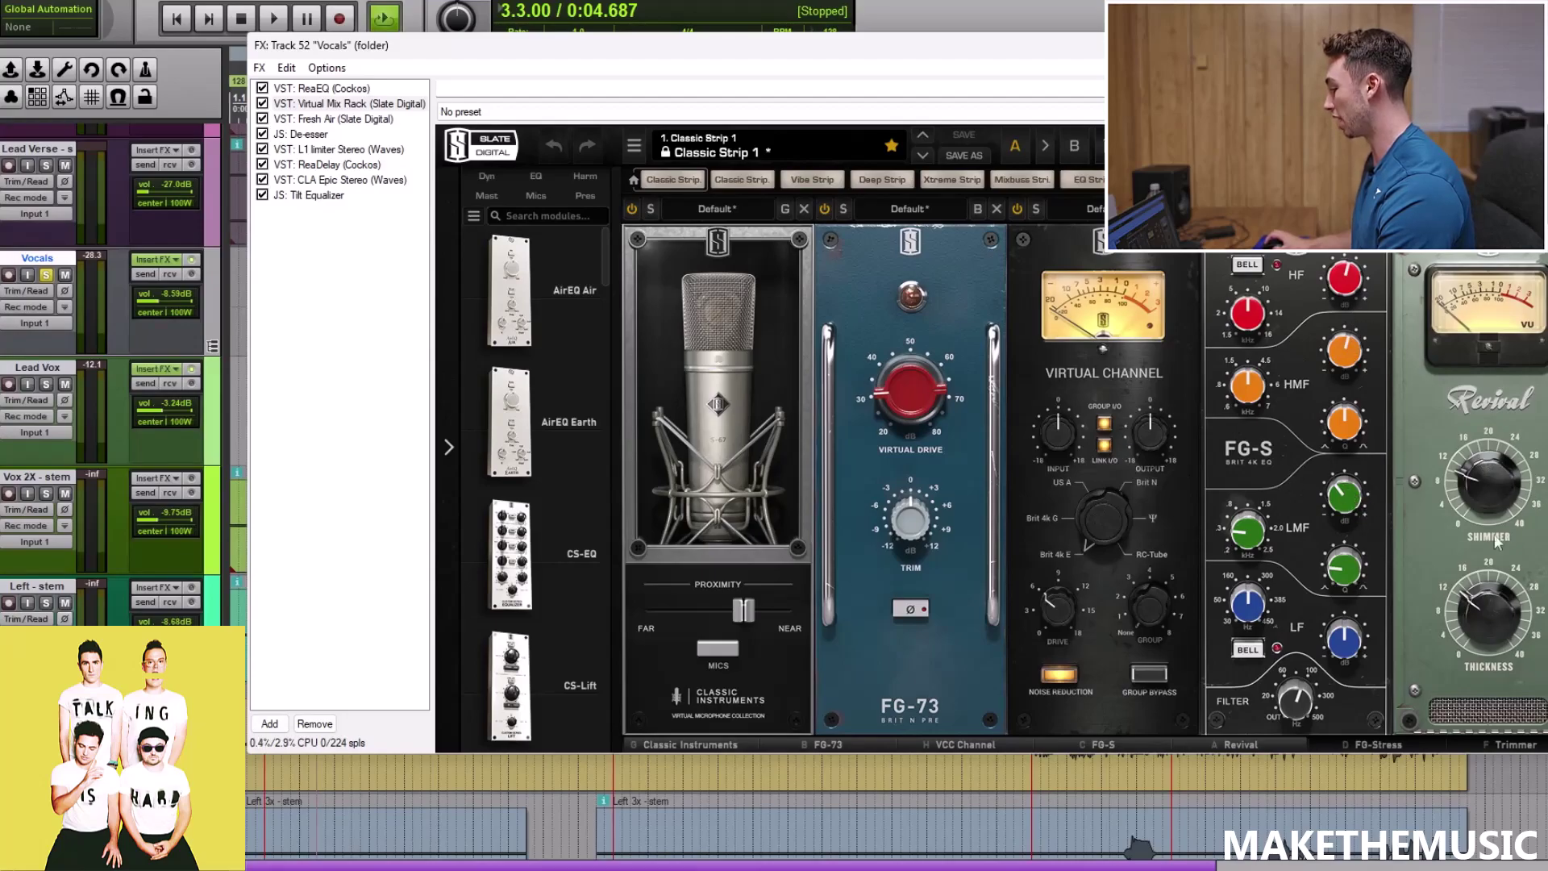
click(1377, 745)
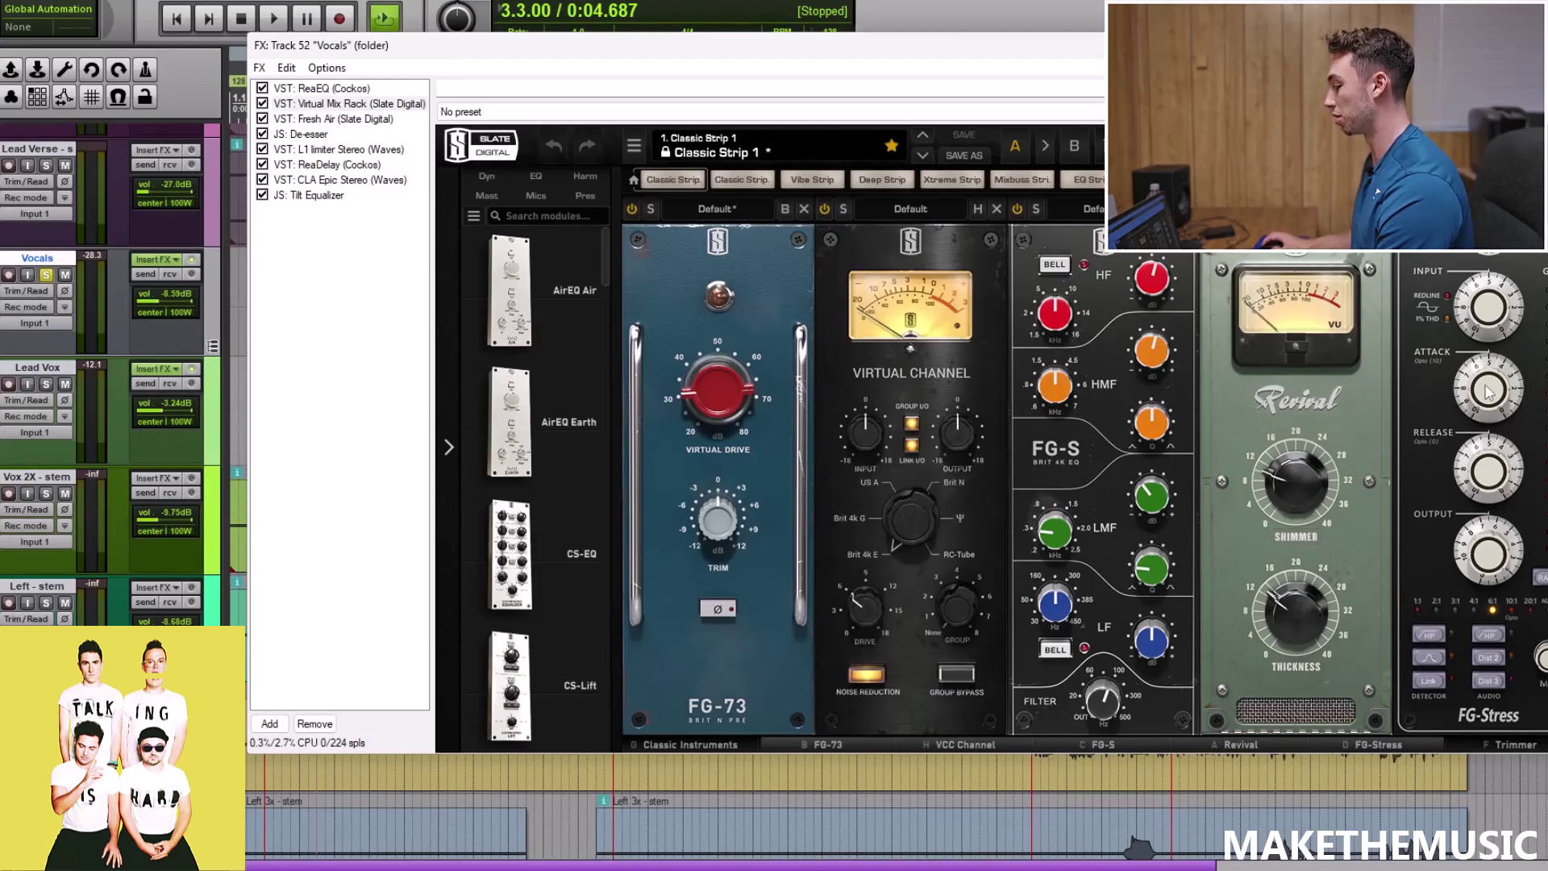
key(space)
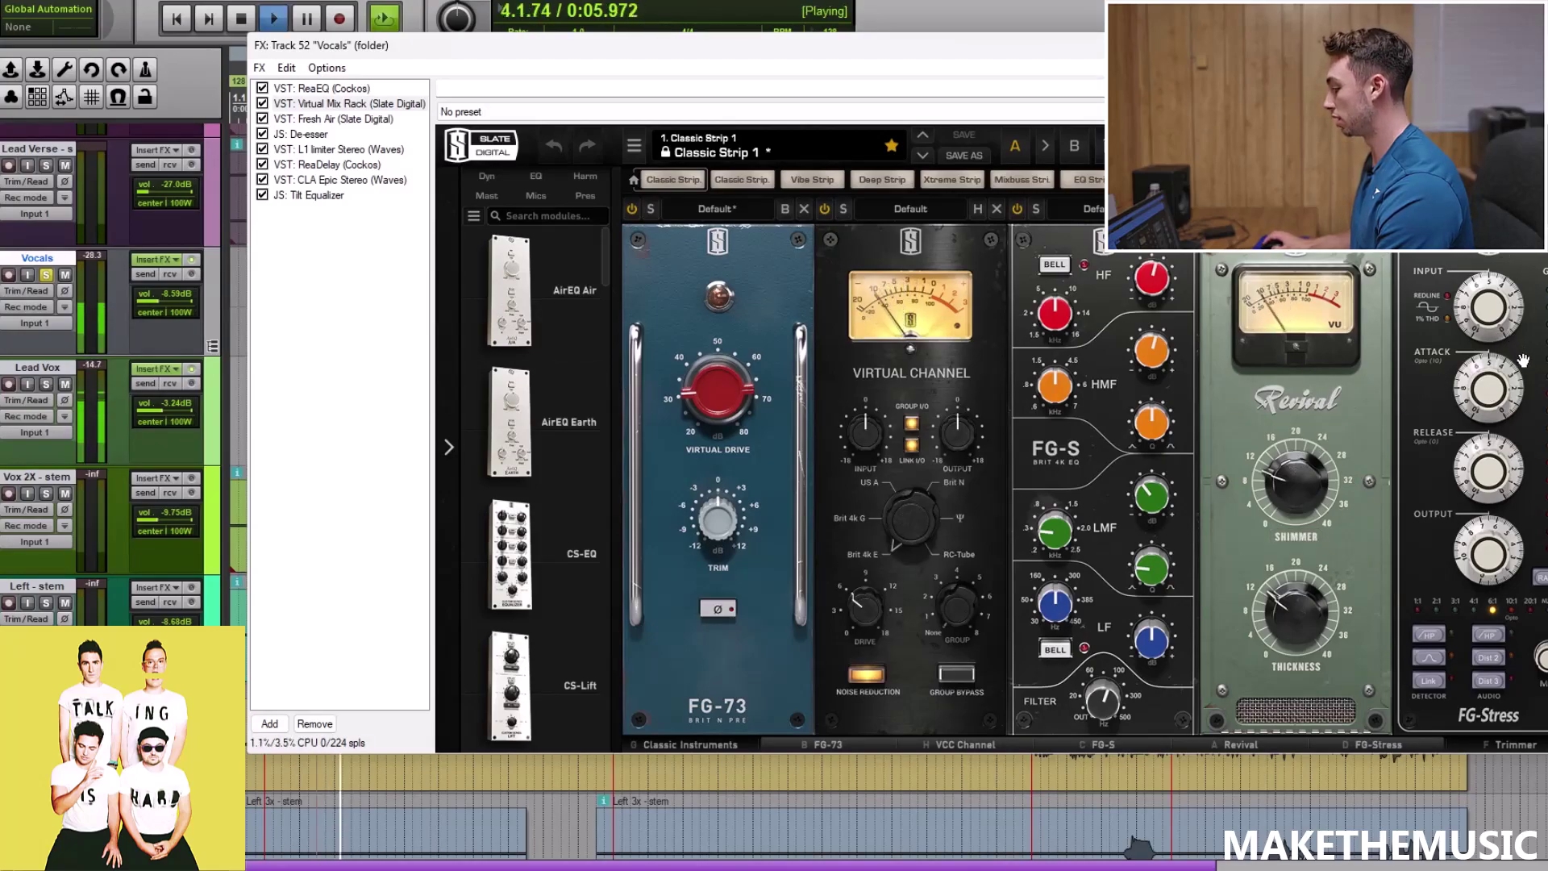
key(space)
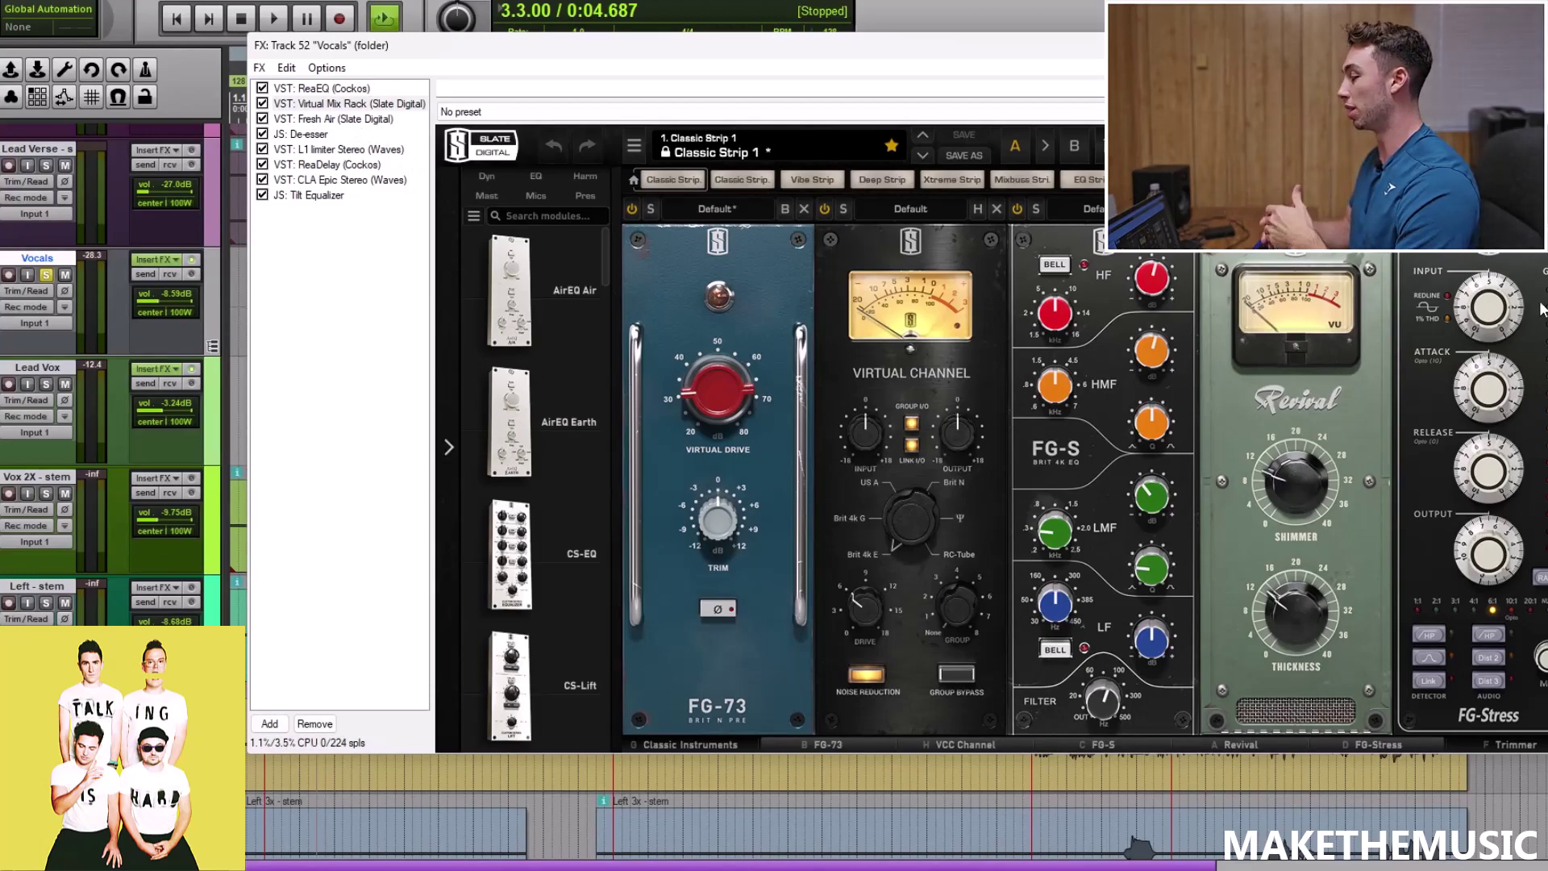
Inspect the Fresh Air and De-esser settings on the Vocals folder, auditioning the intro vocals with each one displayed
click(327, 119)
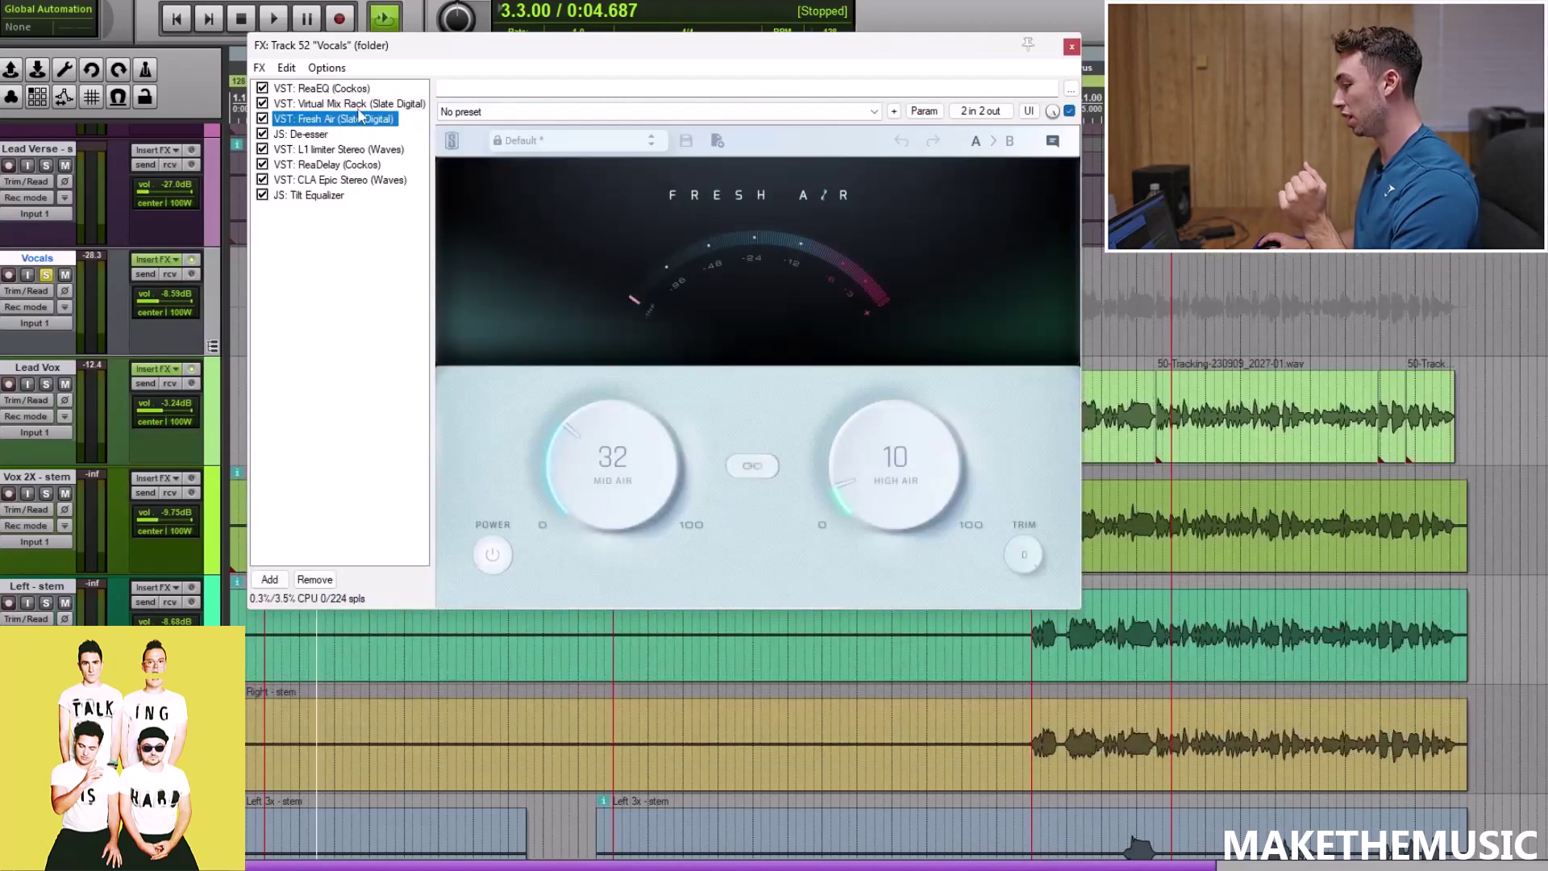
key(space)
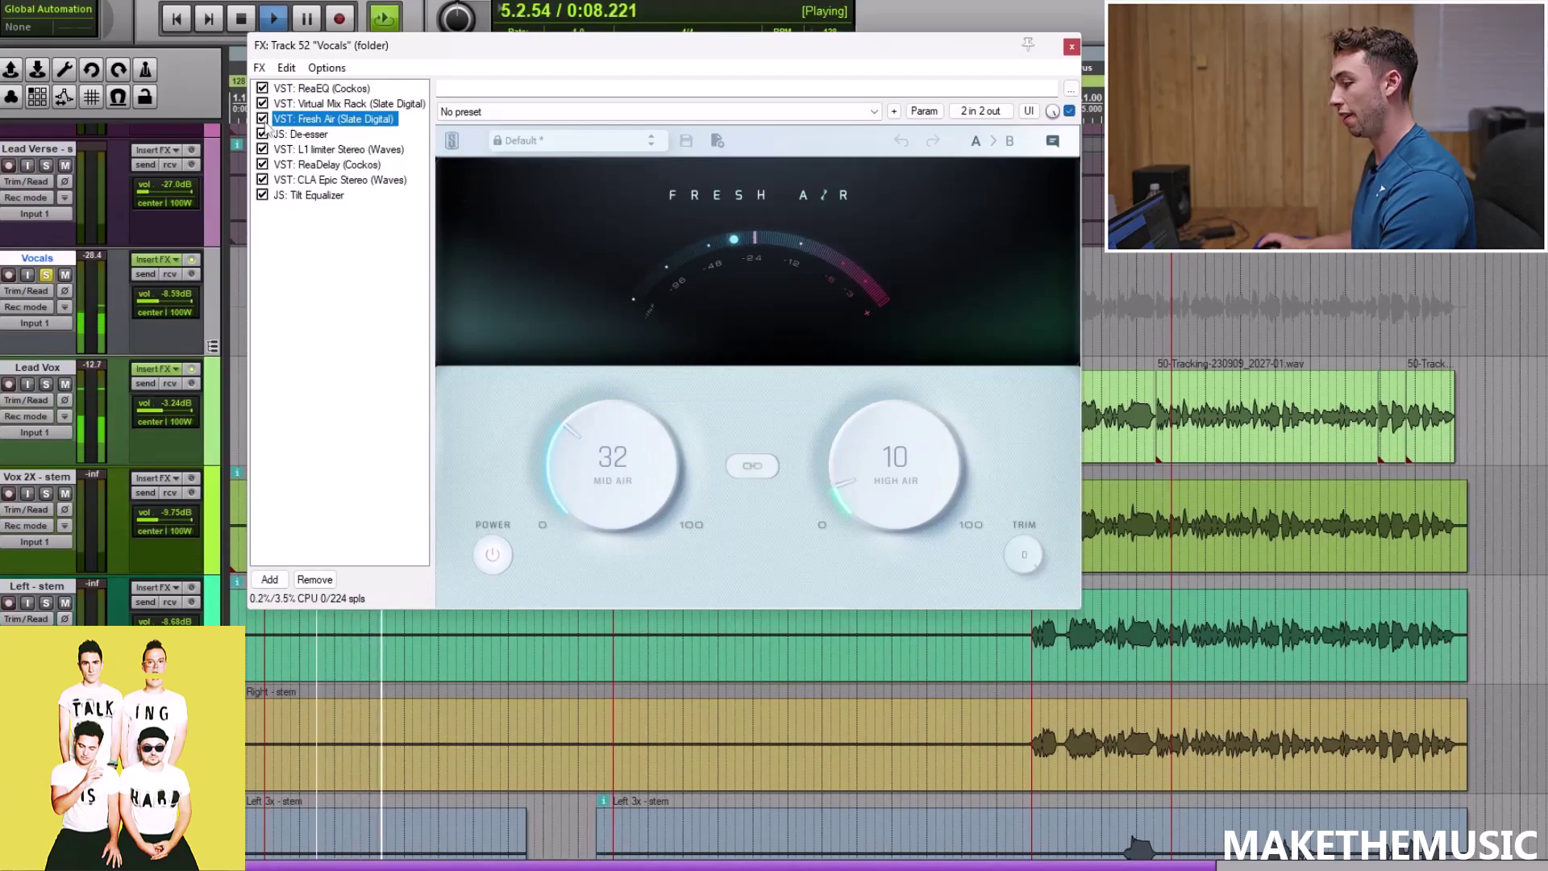
key(space)
click(300, 133)
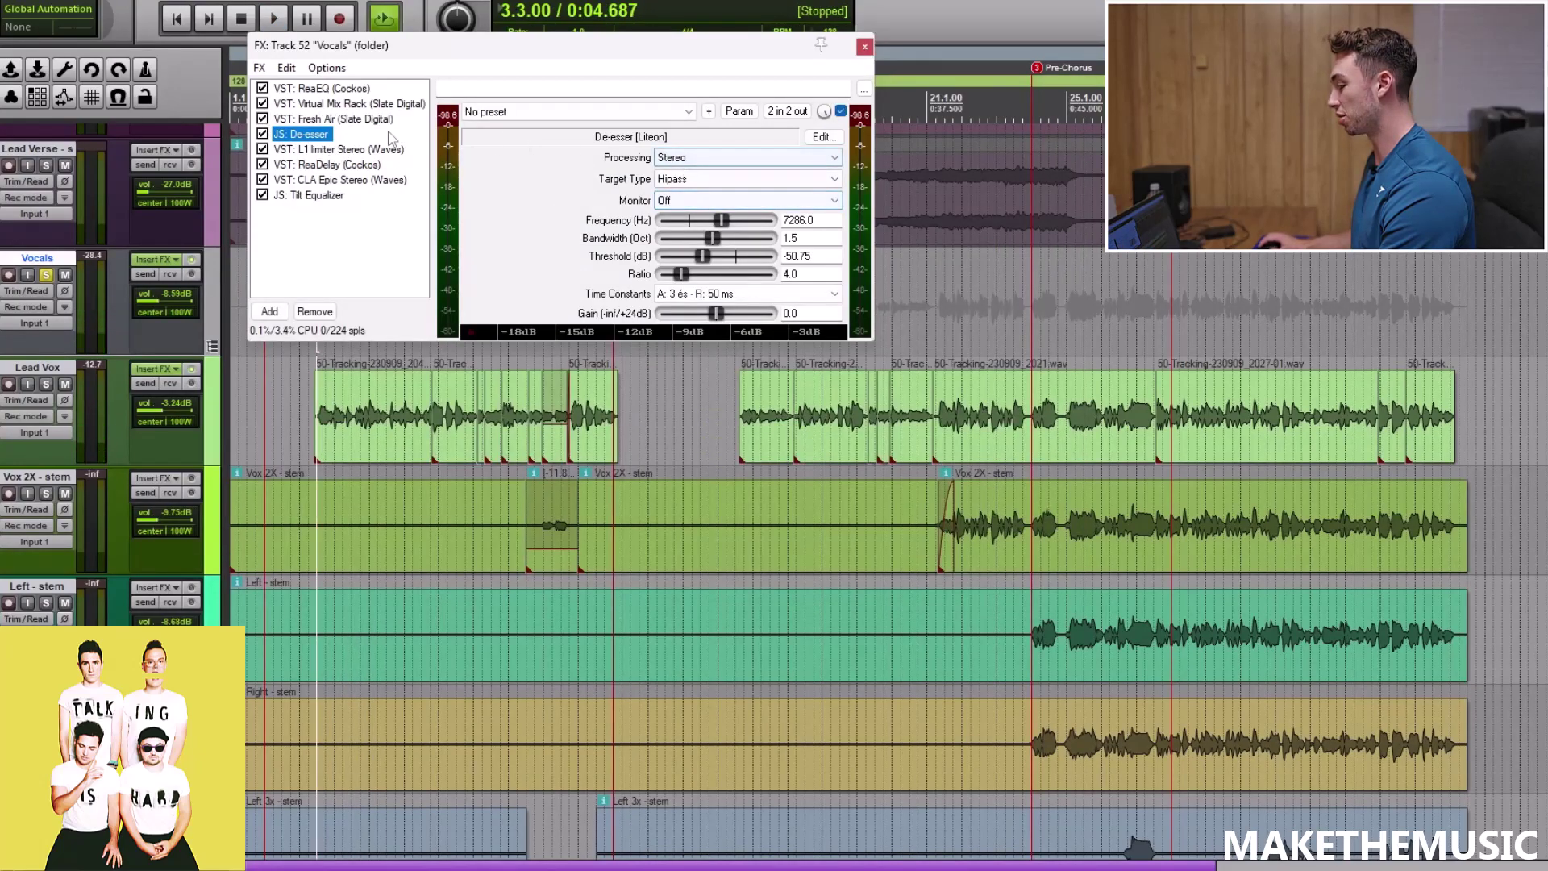
key(space)
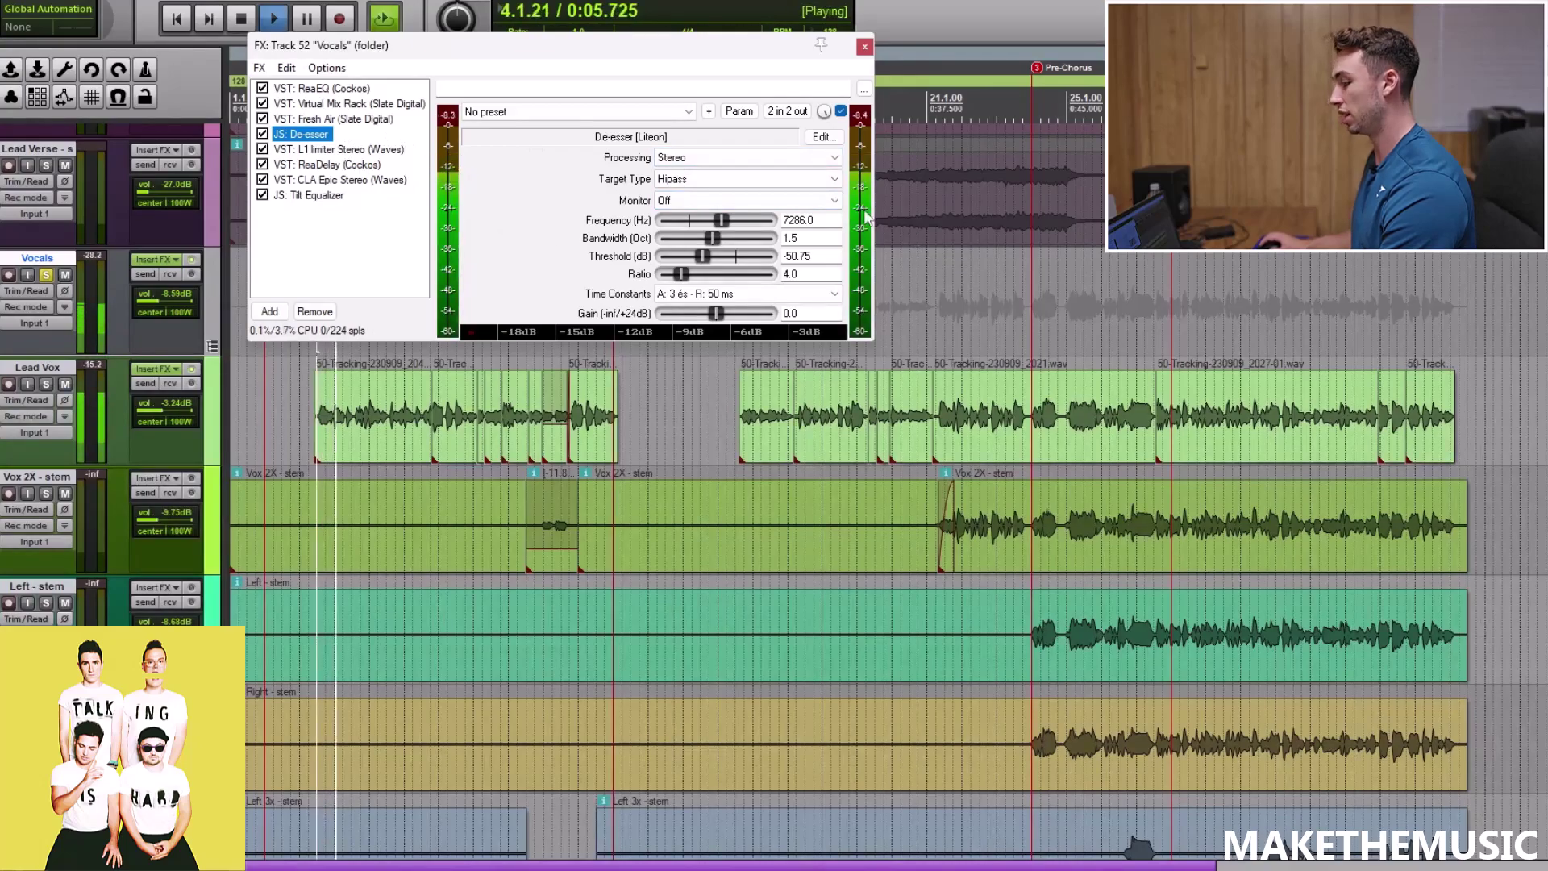
key(space)
Move the edit cursor to bar 28.1 at the Chorus 1 marker and play the soloed vocals with the De-esser displayed
click(978, 282)
scroll(1007, 286, up, 3)
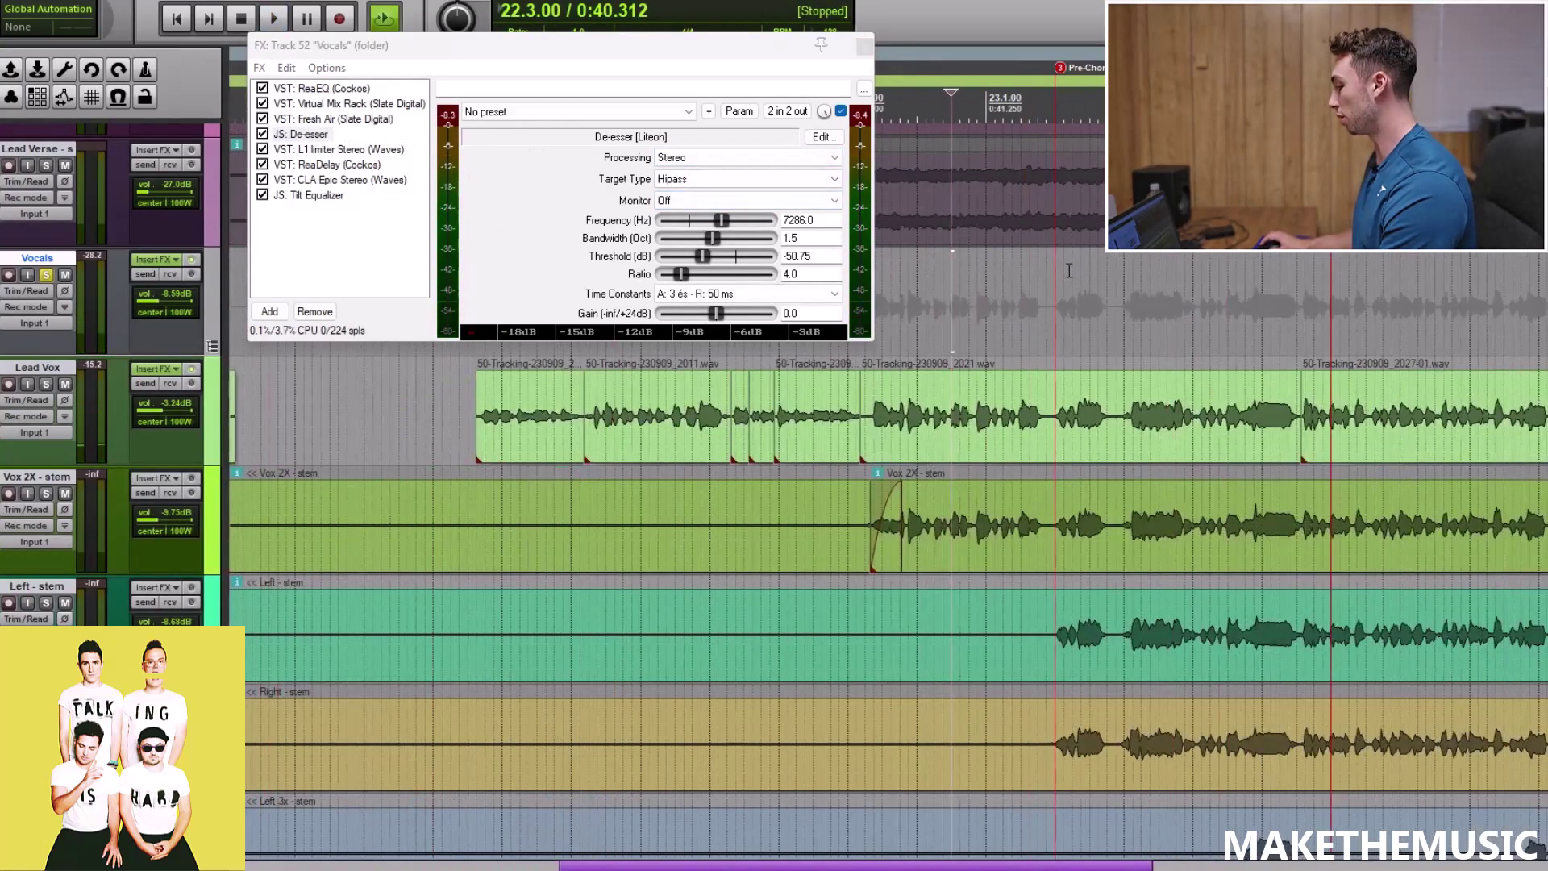
click(1061, 273)
click(1254, 285)
click(1279, 282)
click(1327, 276)
key(space)
scroll(1209, 265, down, 2)
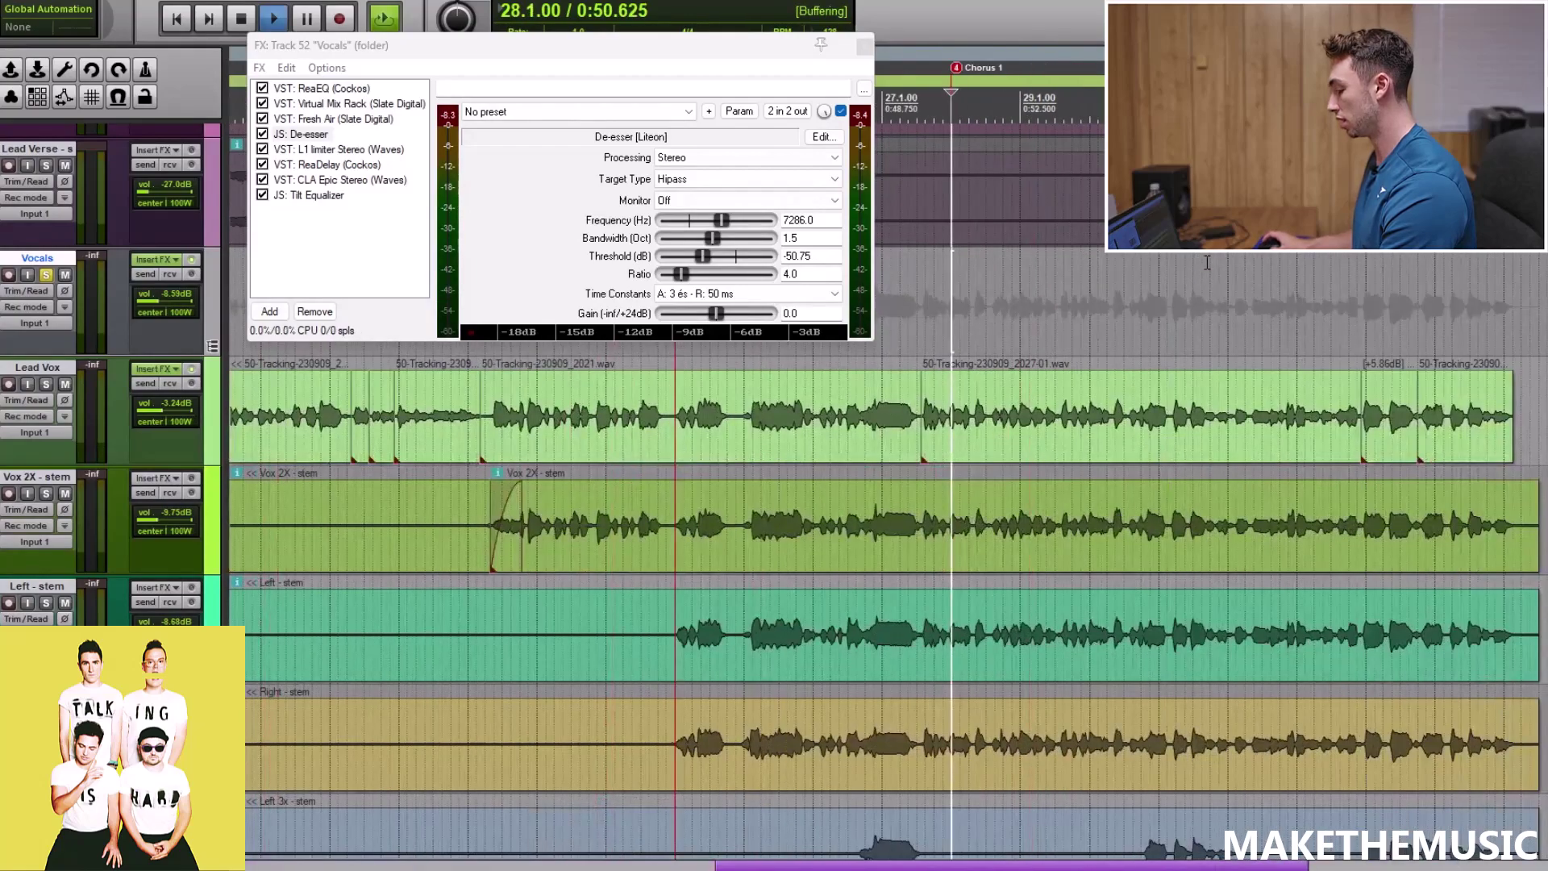
scroll(1189, 261, up, 2)
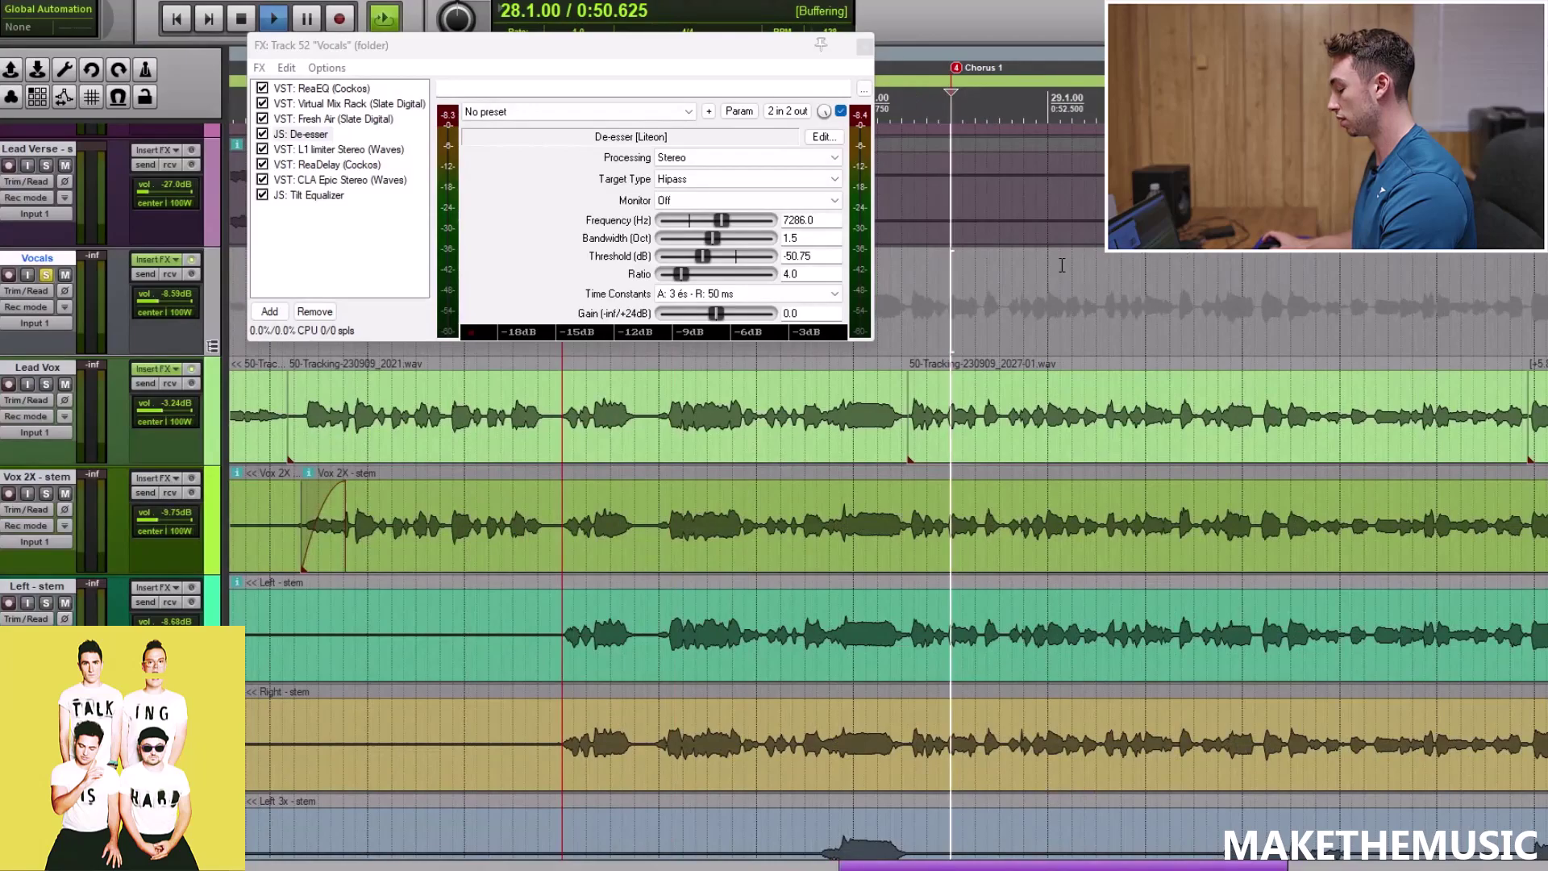
scroll(1129, 262, down, 2)
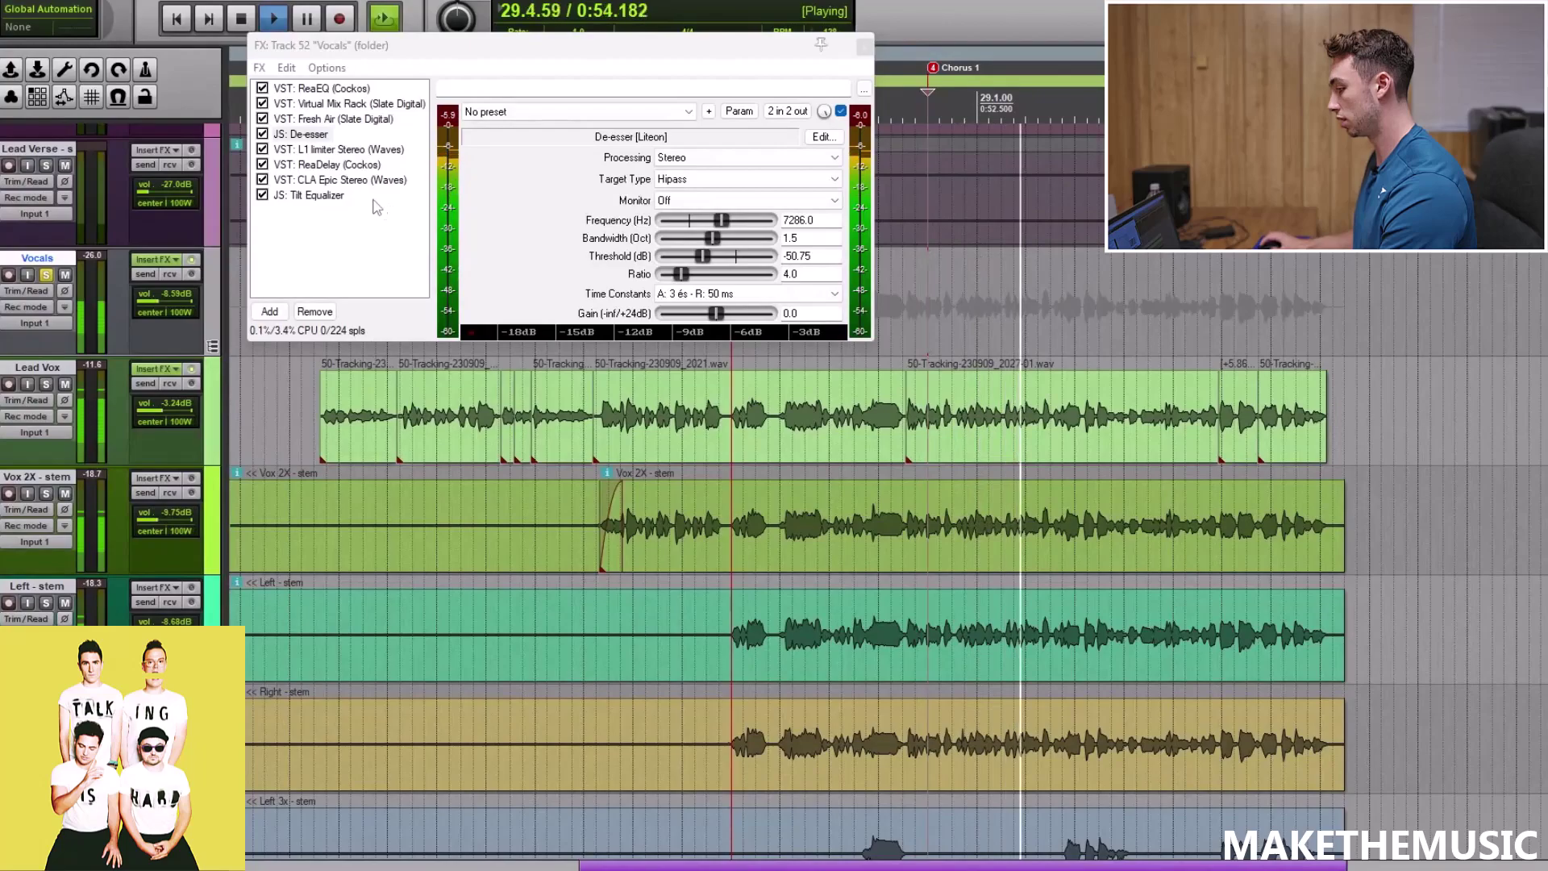
key(space)
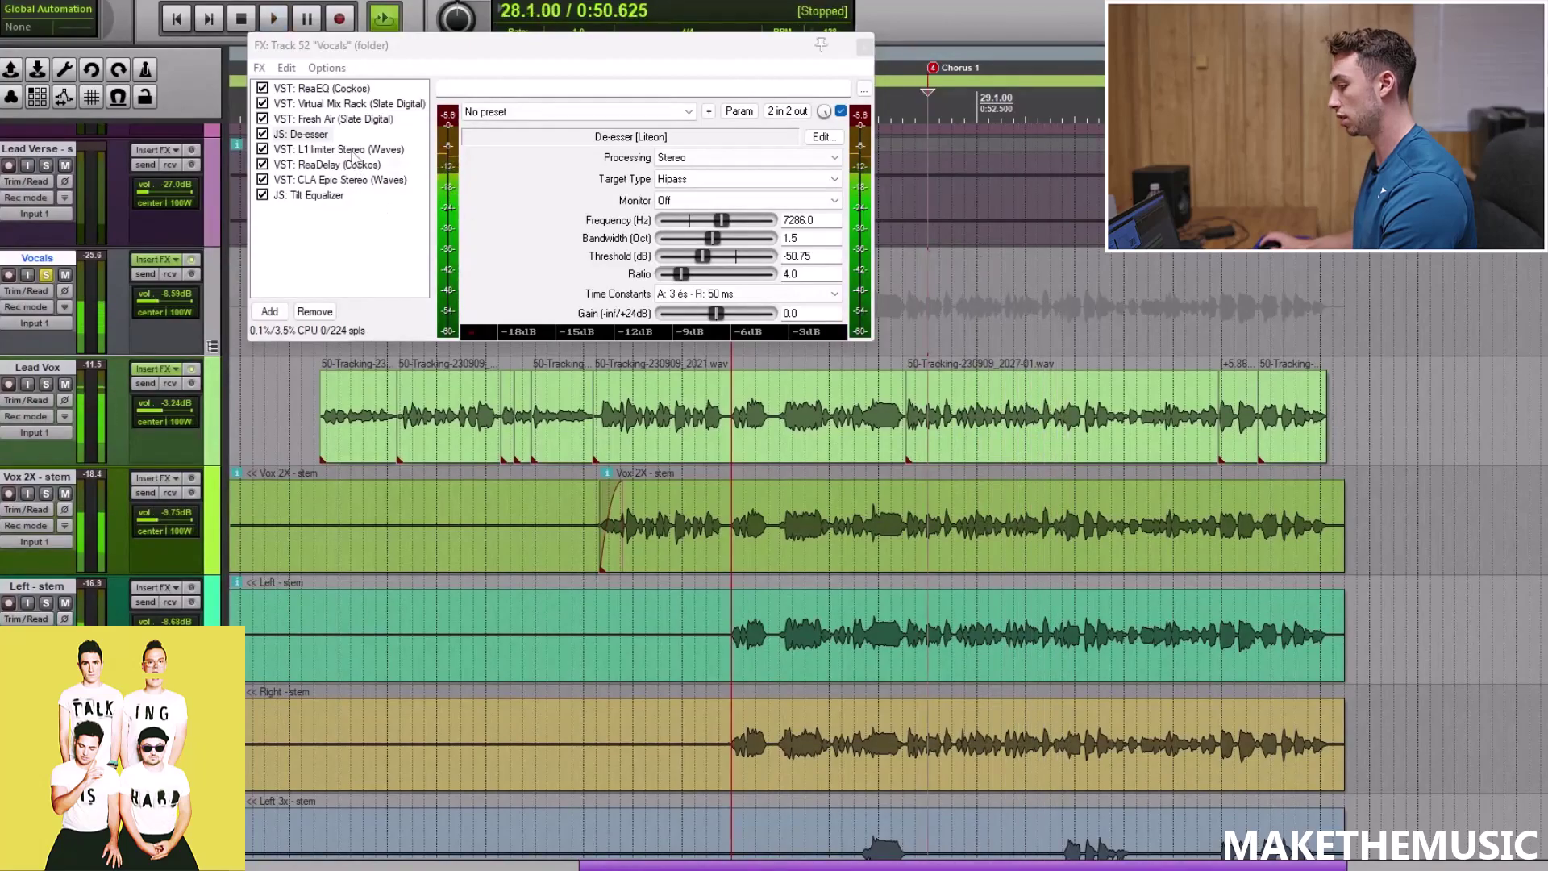
Inspect the L1 limiter on the Vocals folder and watch its gain reduction while playing the chorus vocals
click(353, 150)
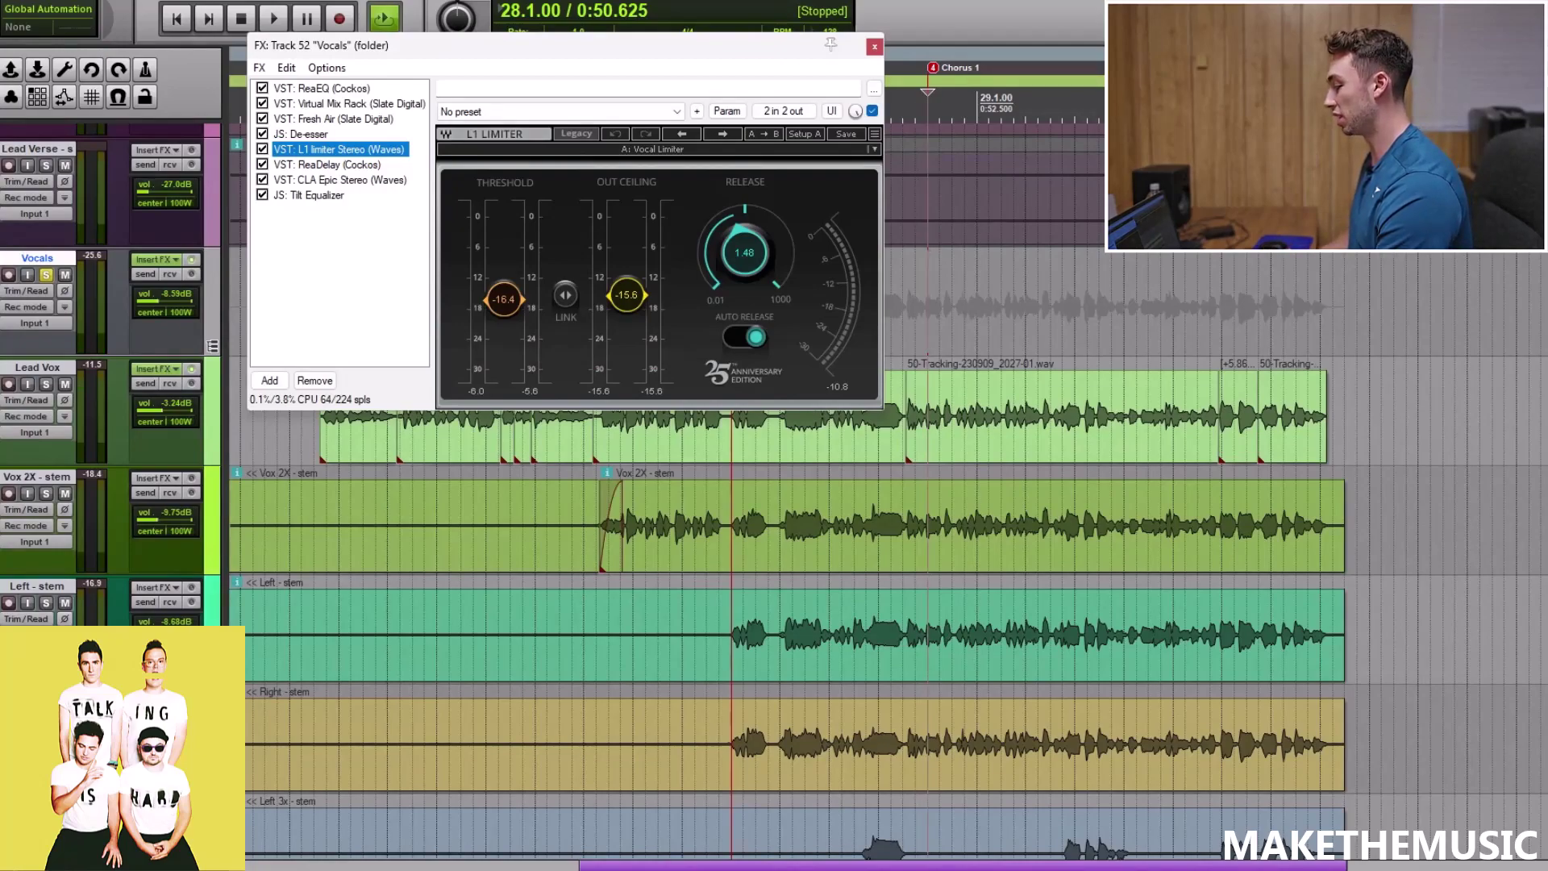
key(space)
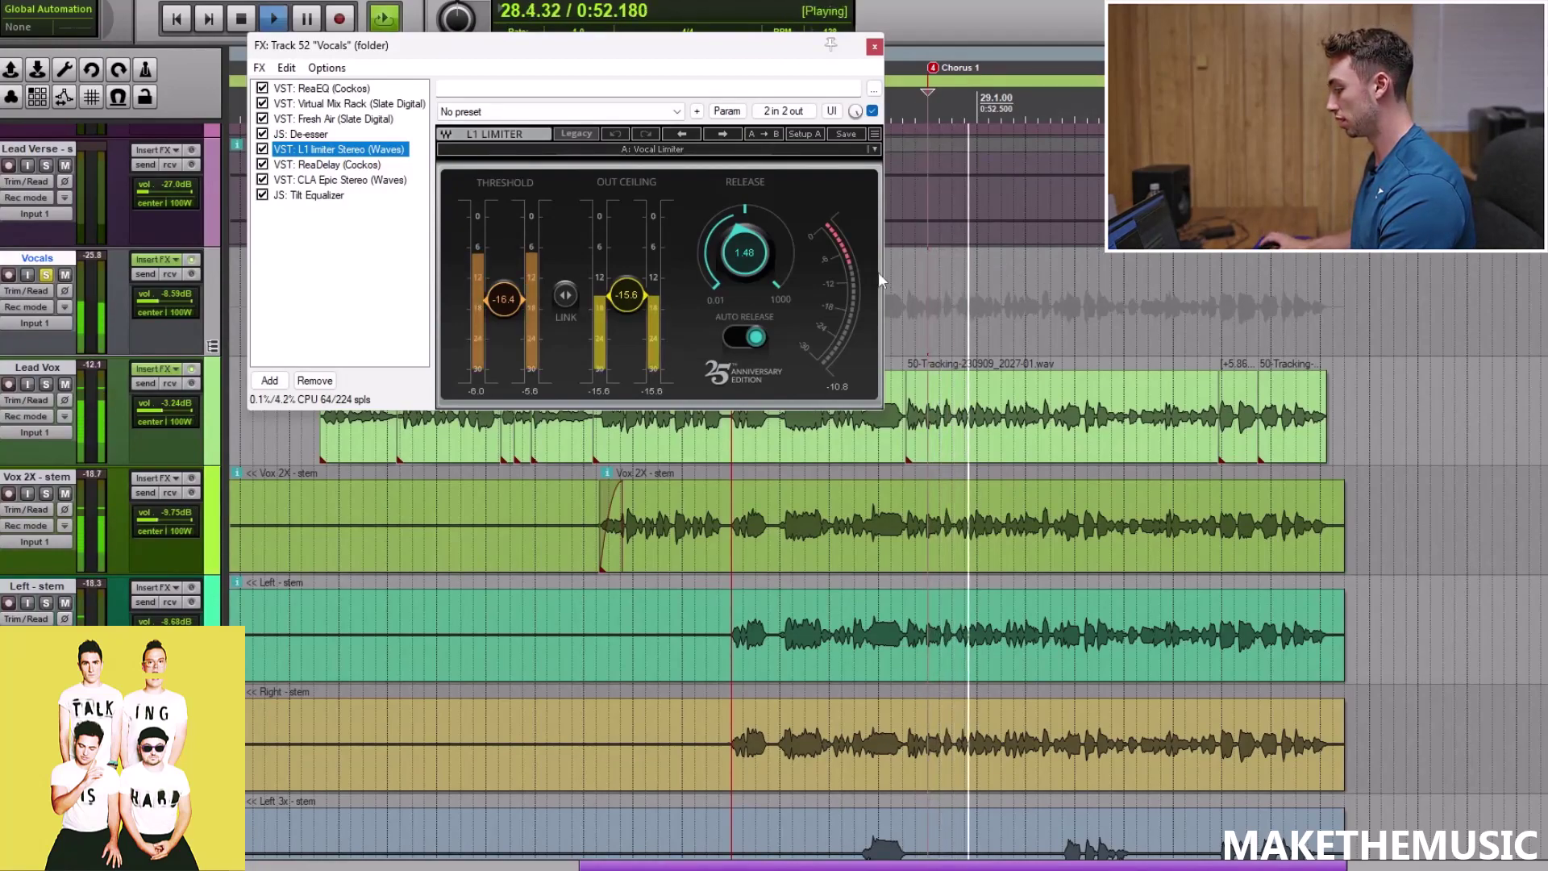
key(space)
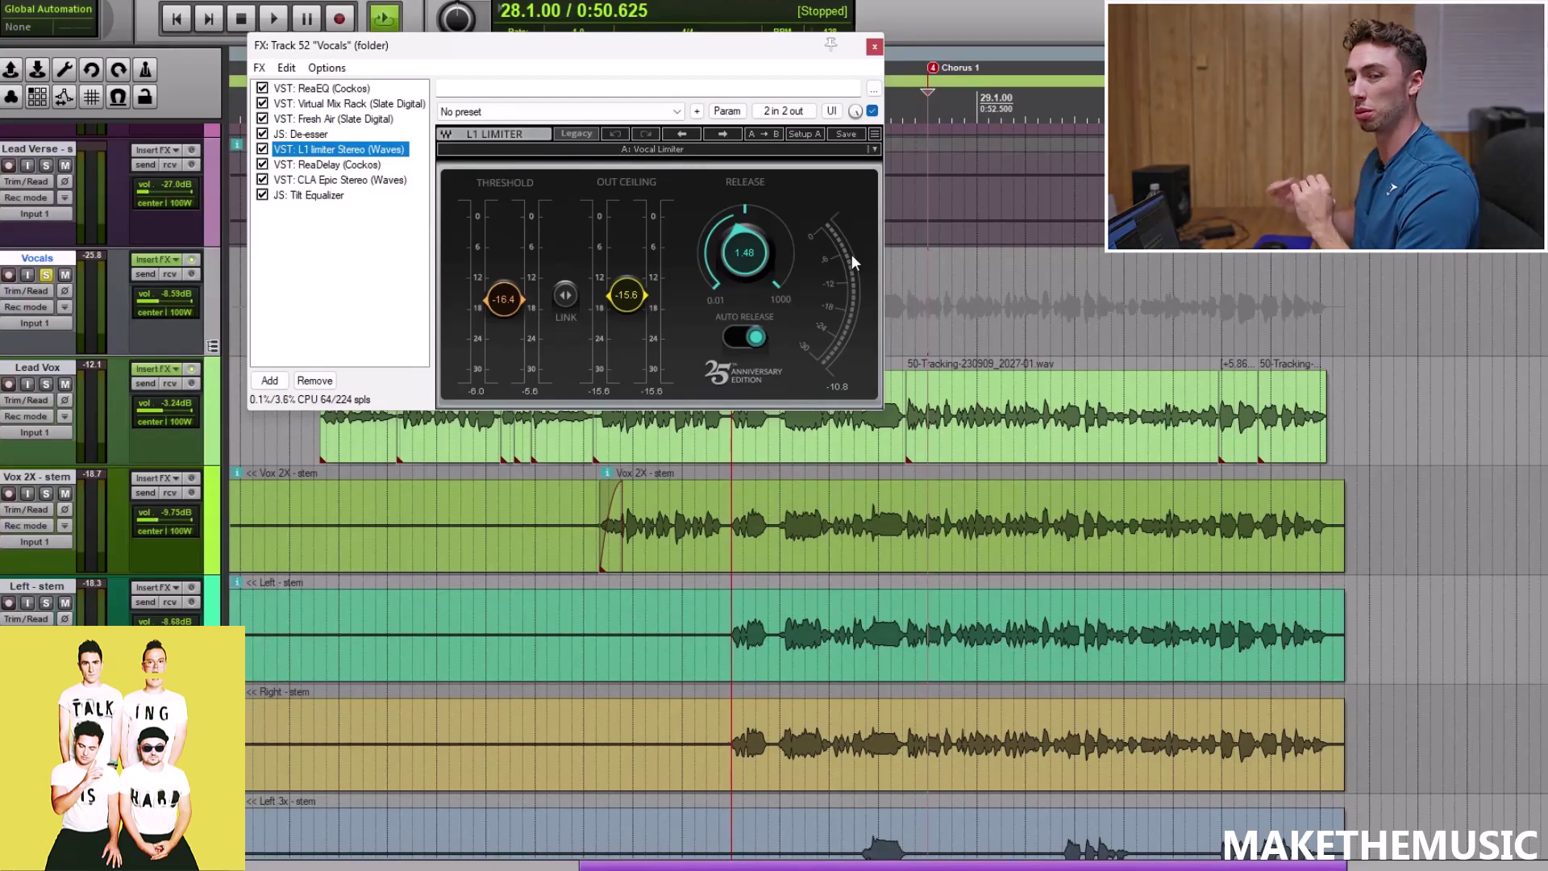
Show ReaDelay, bypass it and CLA Epic to play the chorus vocals dry, and replay them with only ReaDelay re-enabled
click(374, 165)
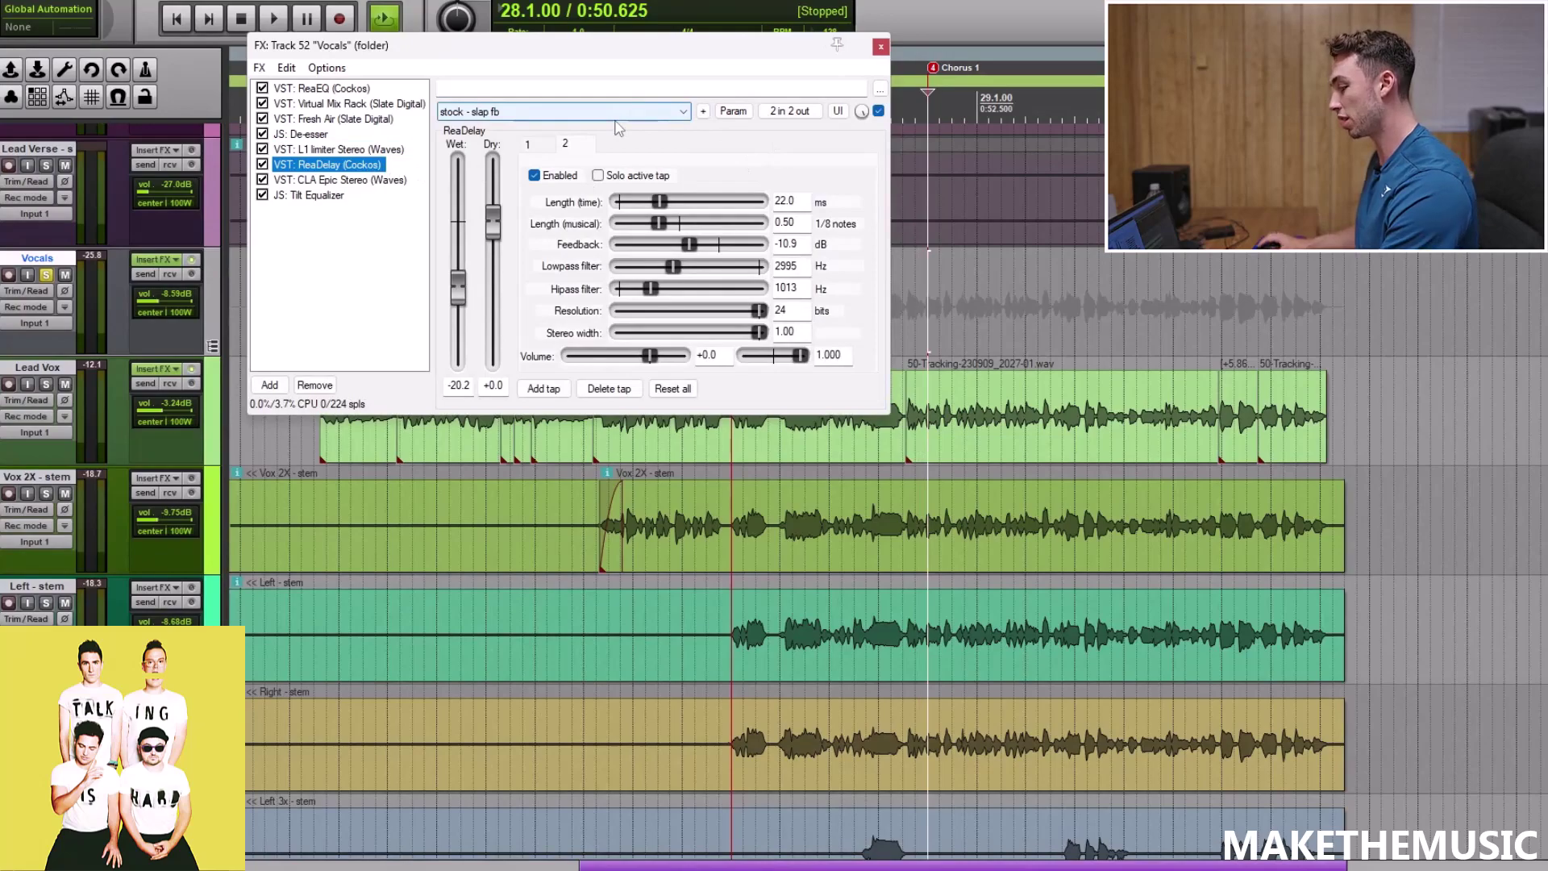
key(space)
click(262, 165)
click(262, 180)
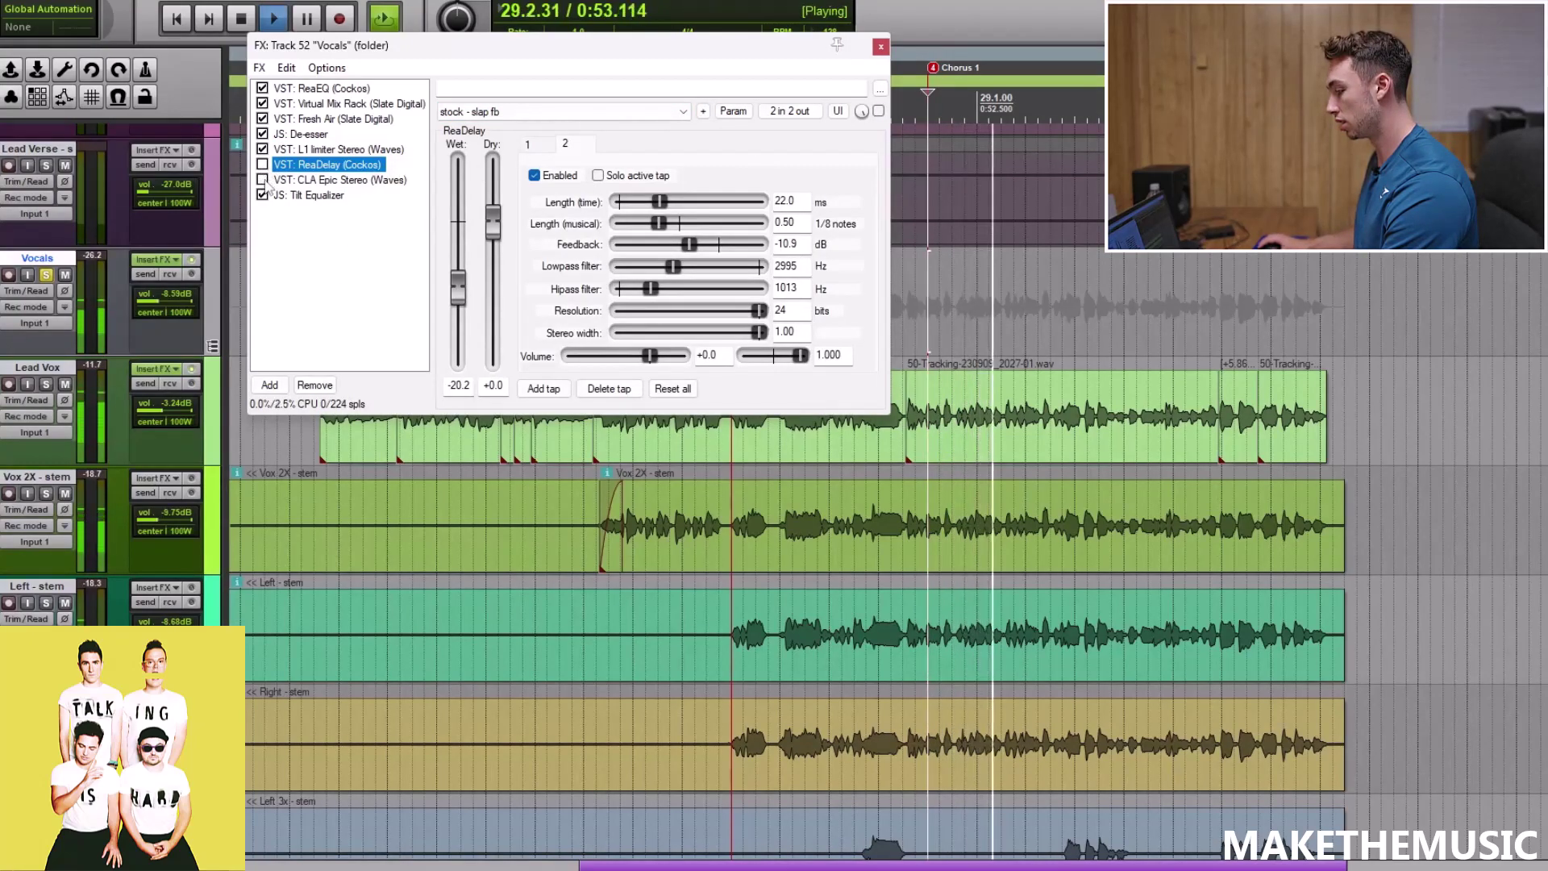
key(space)
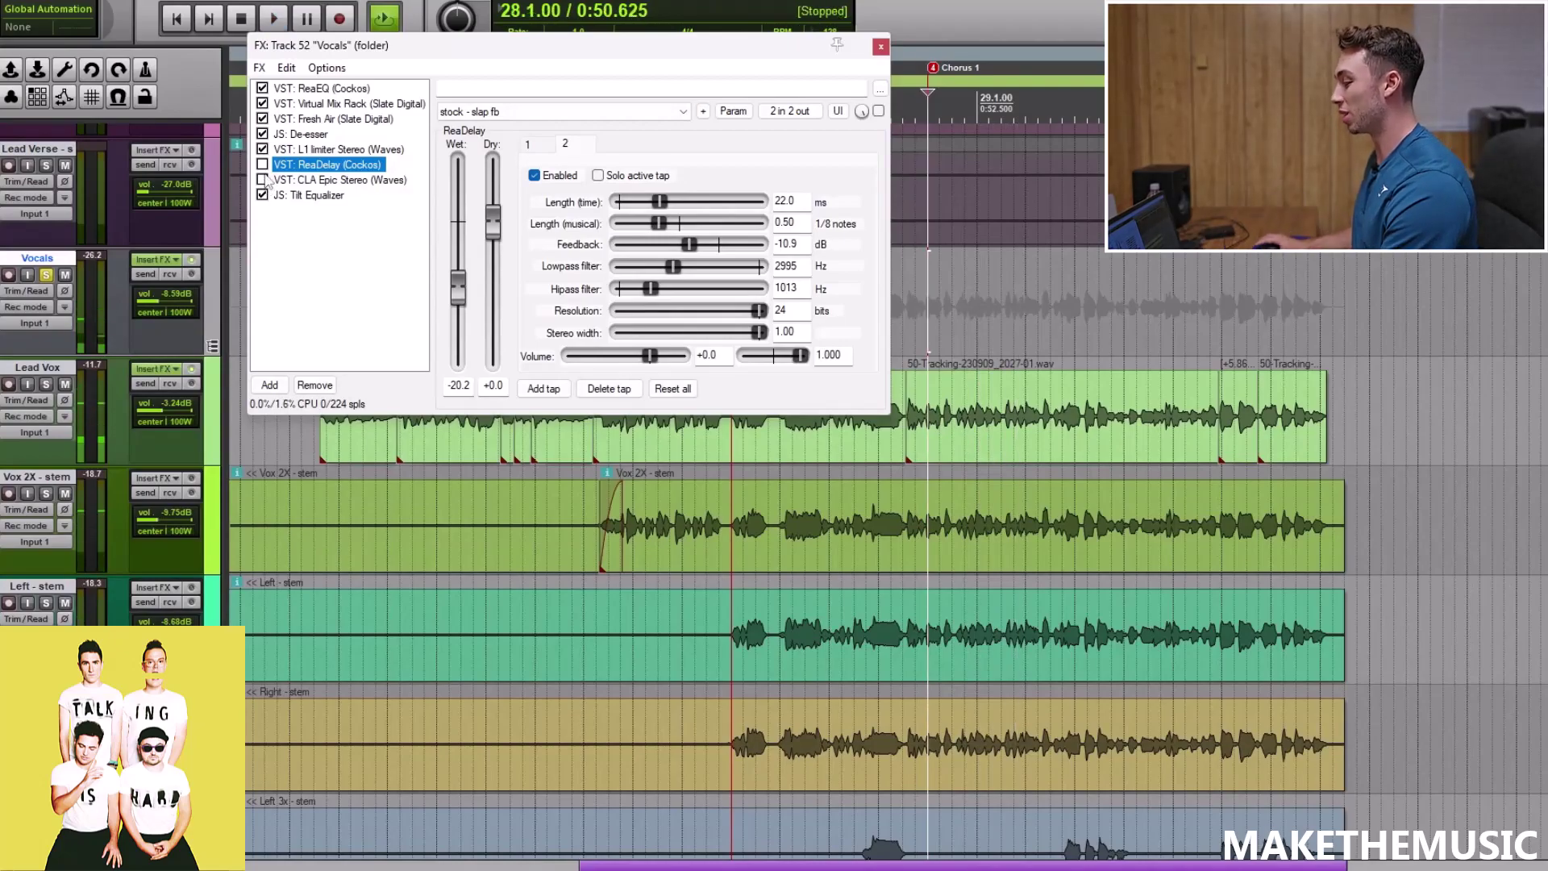
click(262, 164)
key(space)
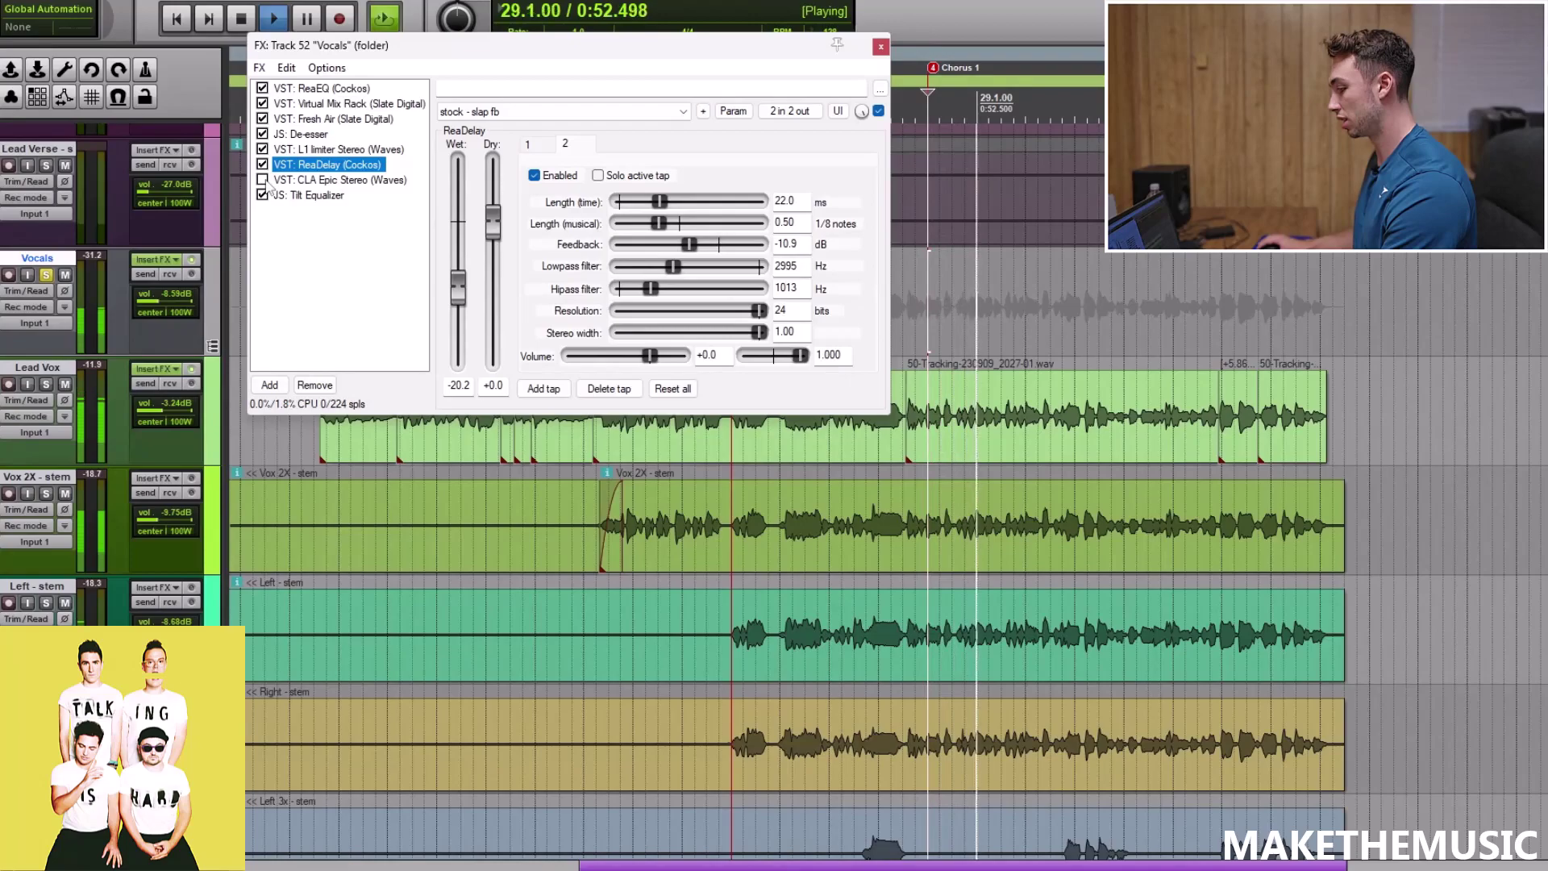
key(space)
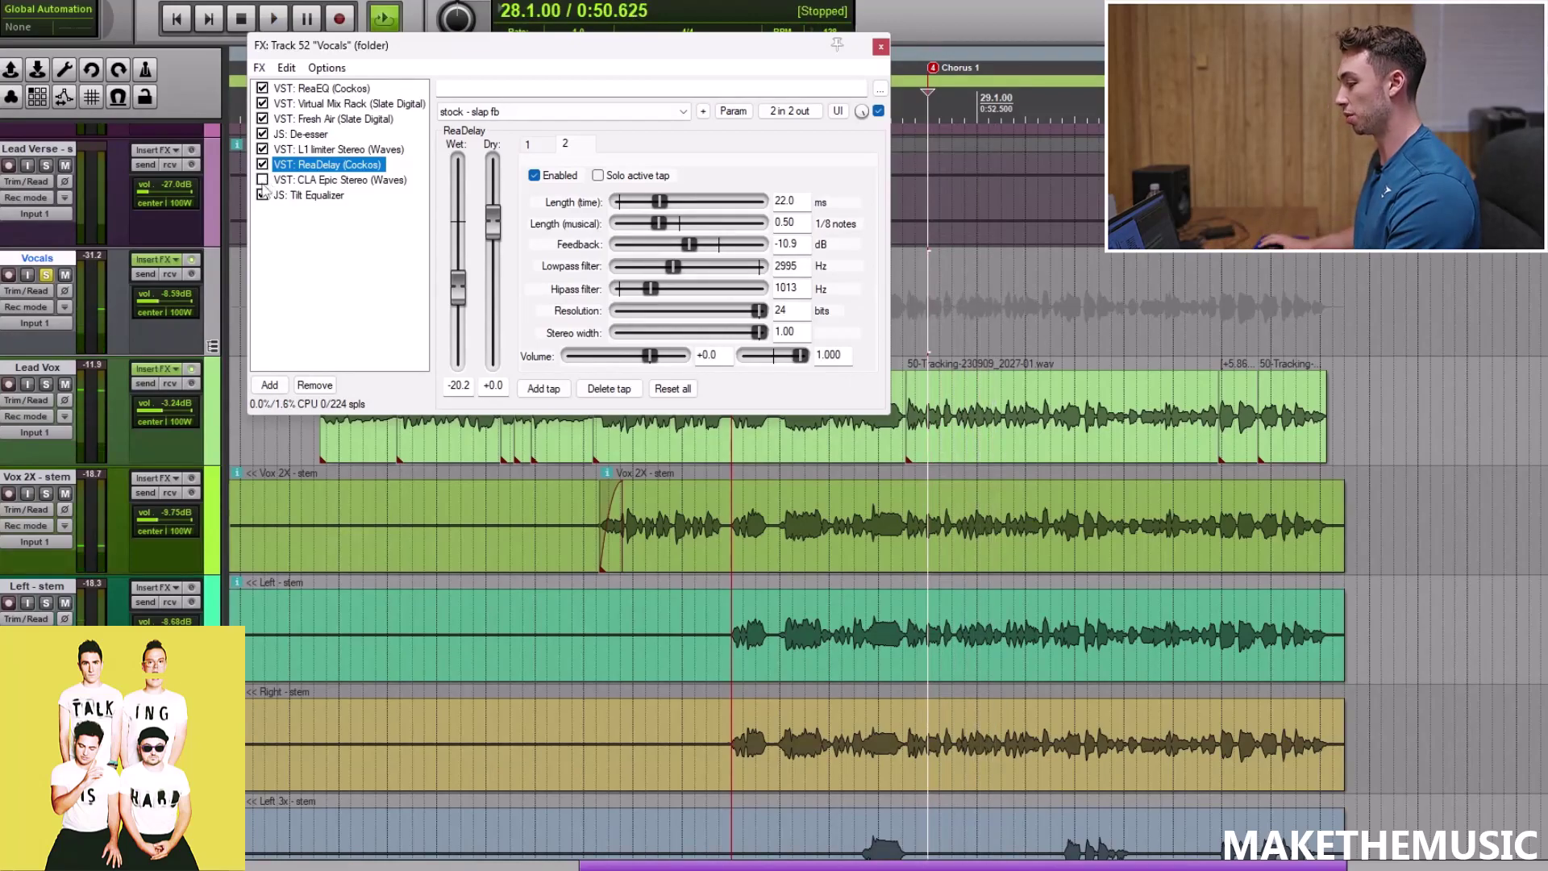
Inspect the CLA Epic delay and reverb while playing the chorus vocals, and display the Tilt Equalizer settings
click(319, 180)
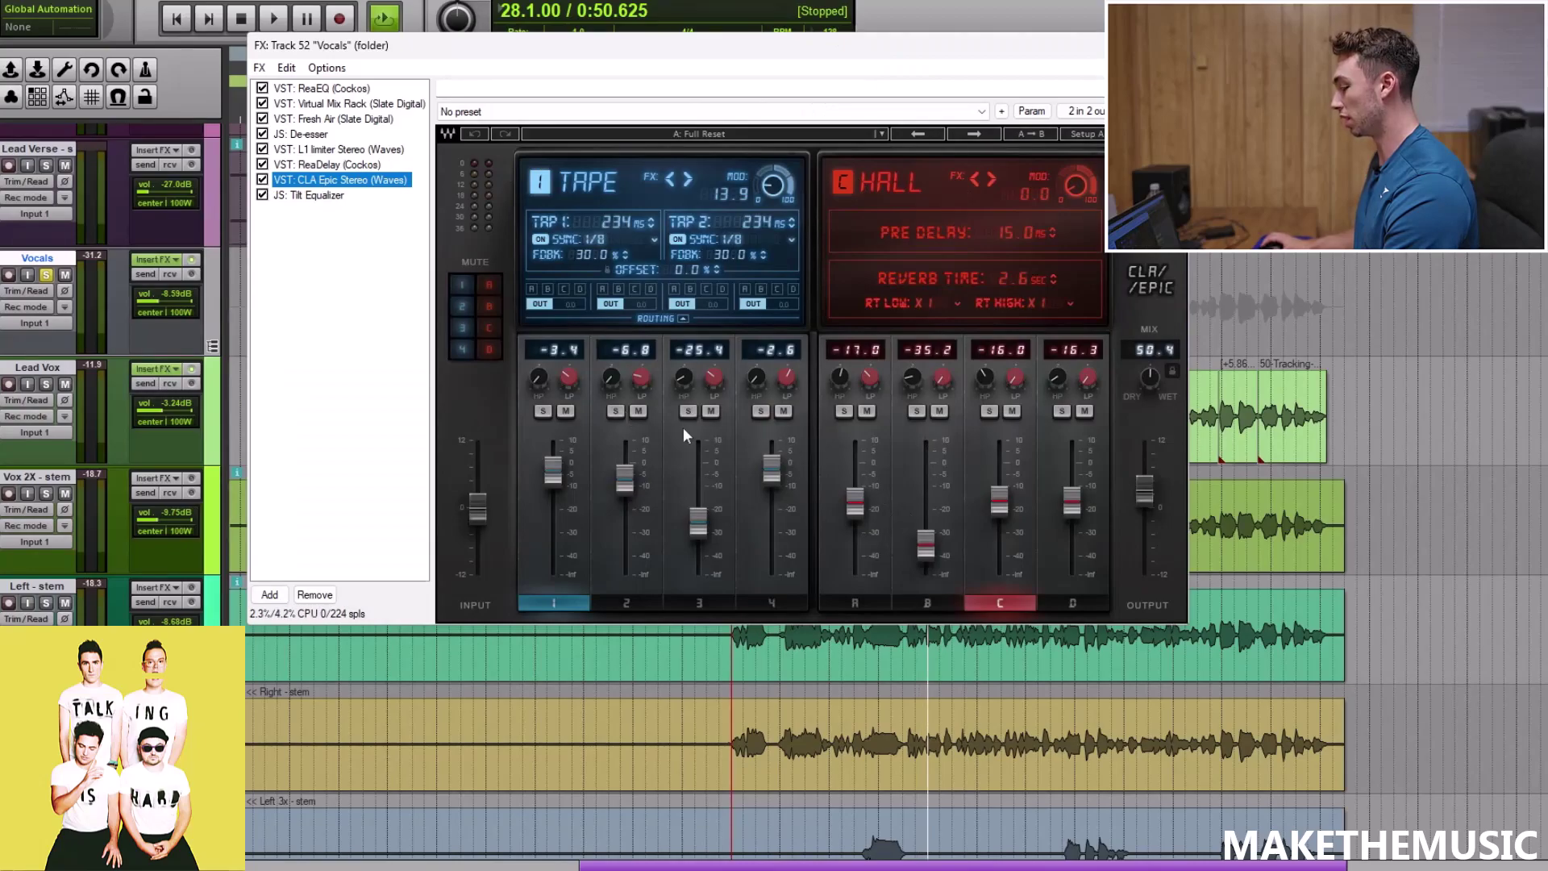
key(space)
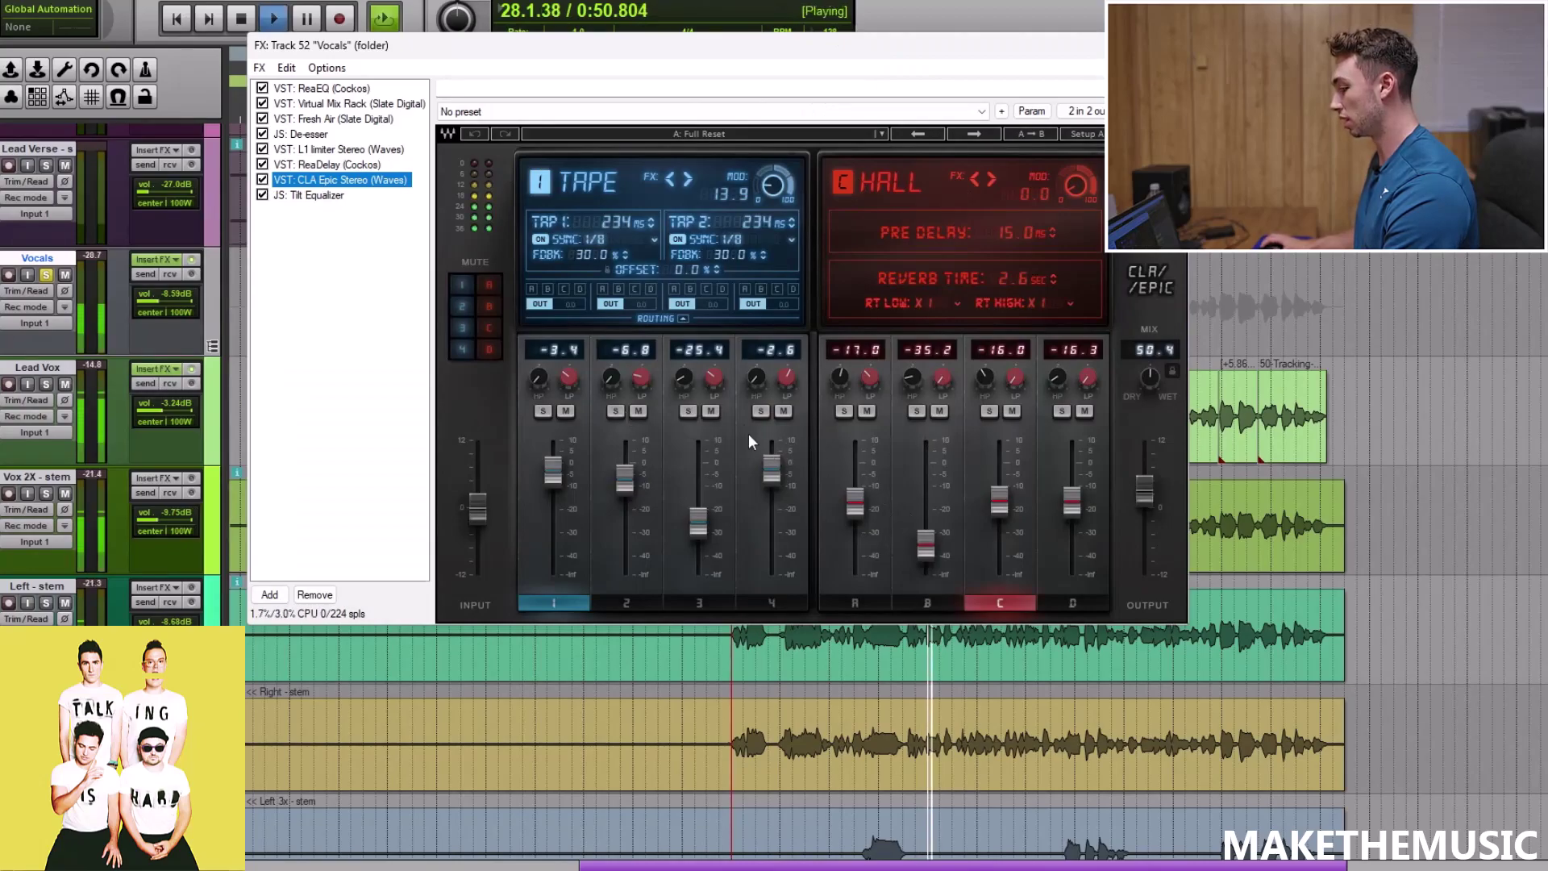
click(327, 199)
key(space)
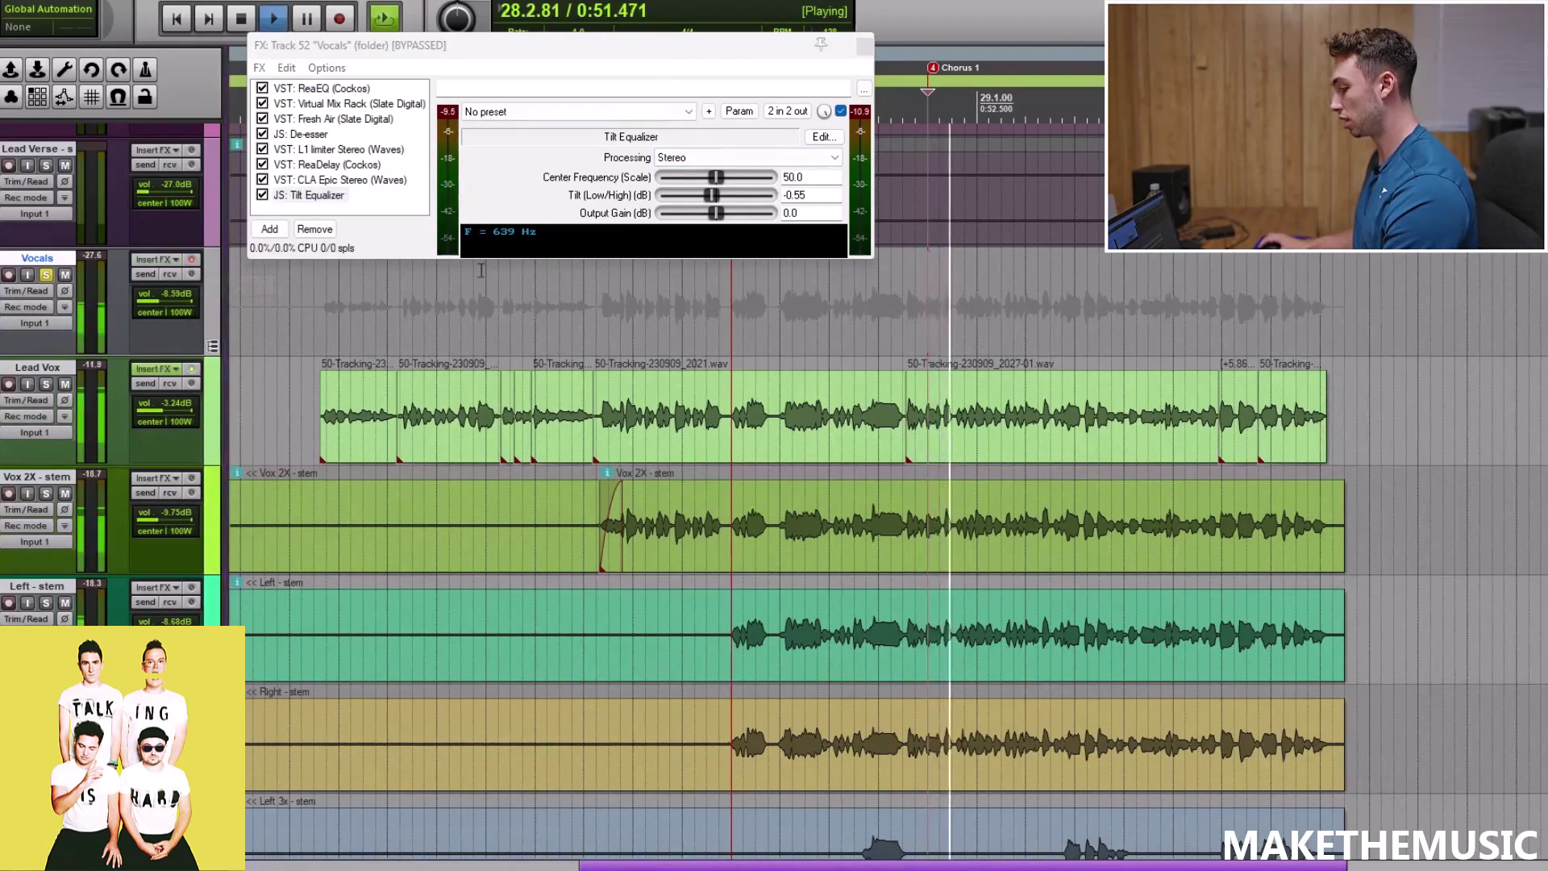
Re-enable the Vocals folder's effects chain during playback, close the effects window and stop playback
click(191, 259)
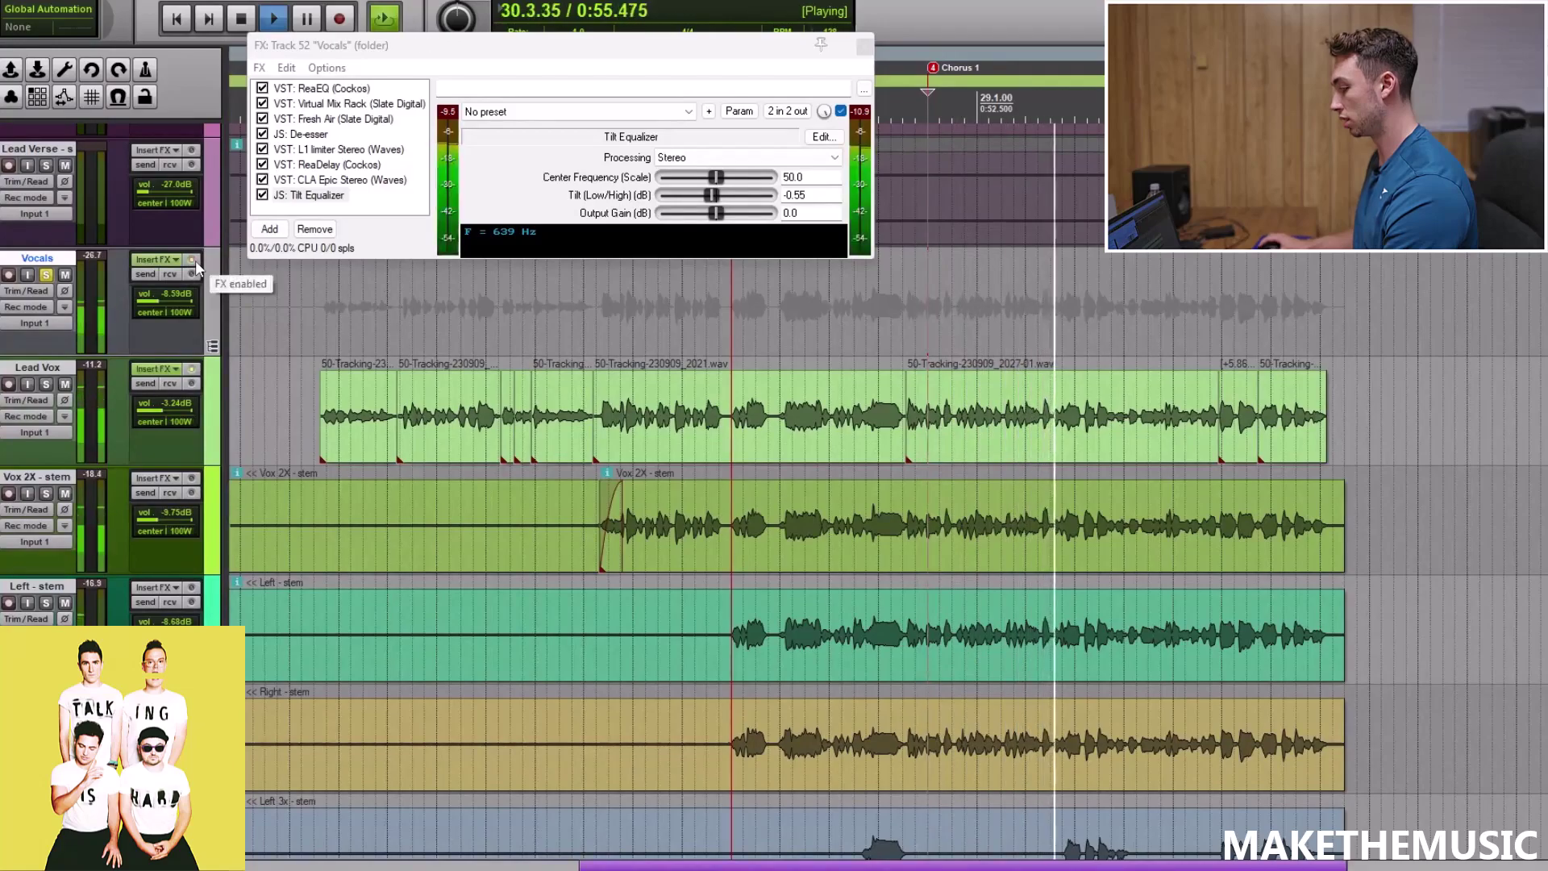
click(863, 47)
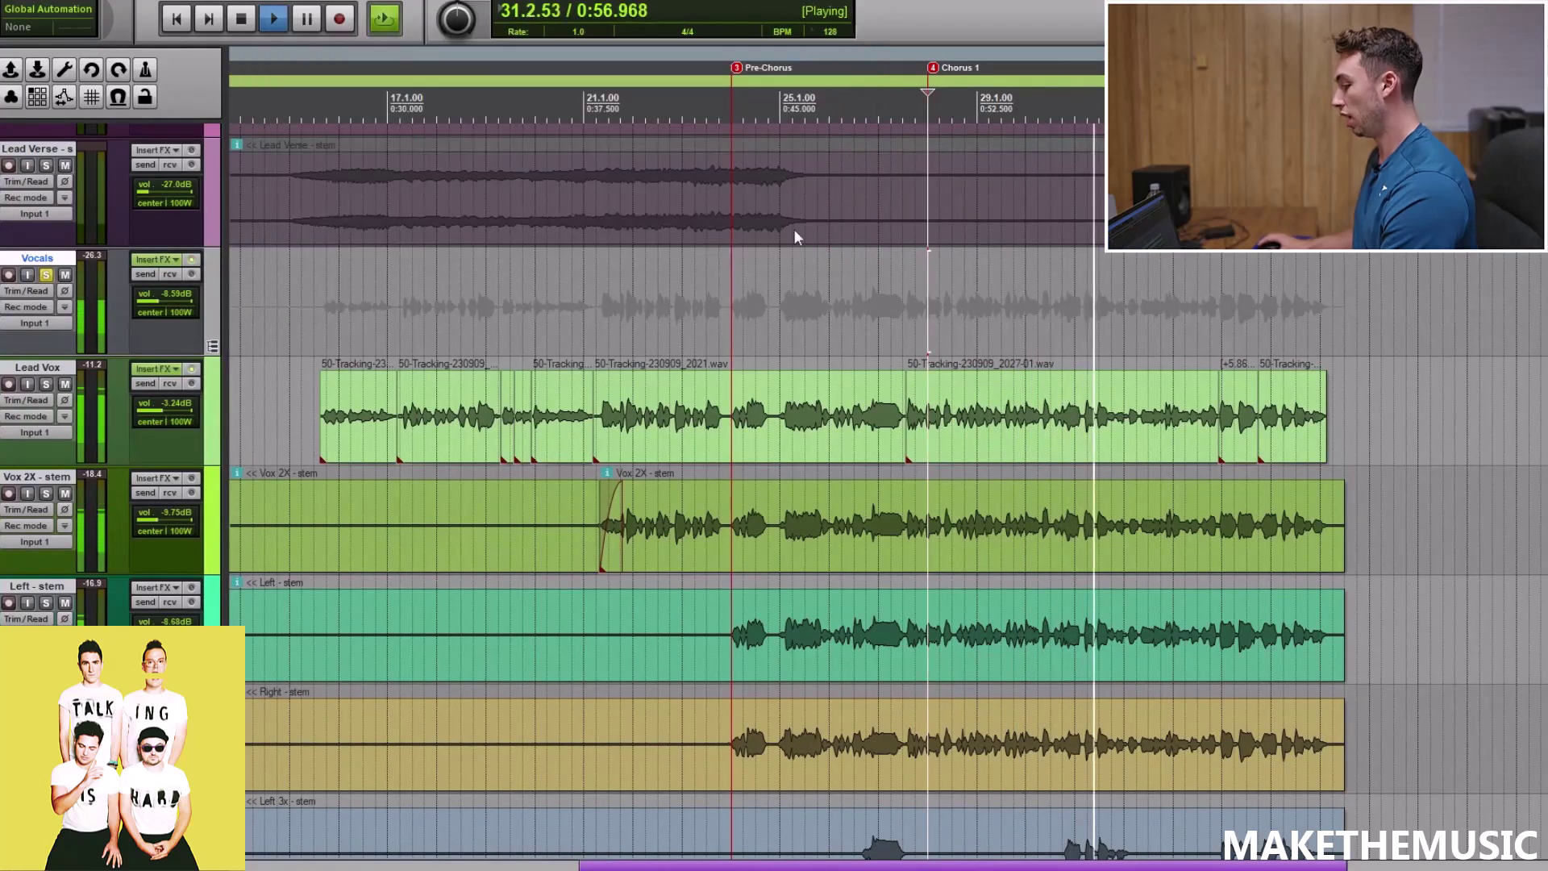
key(space)
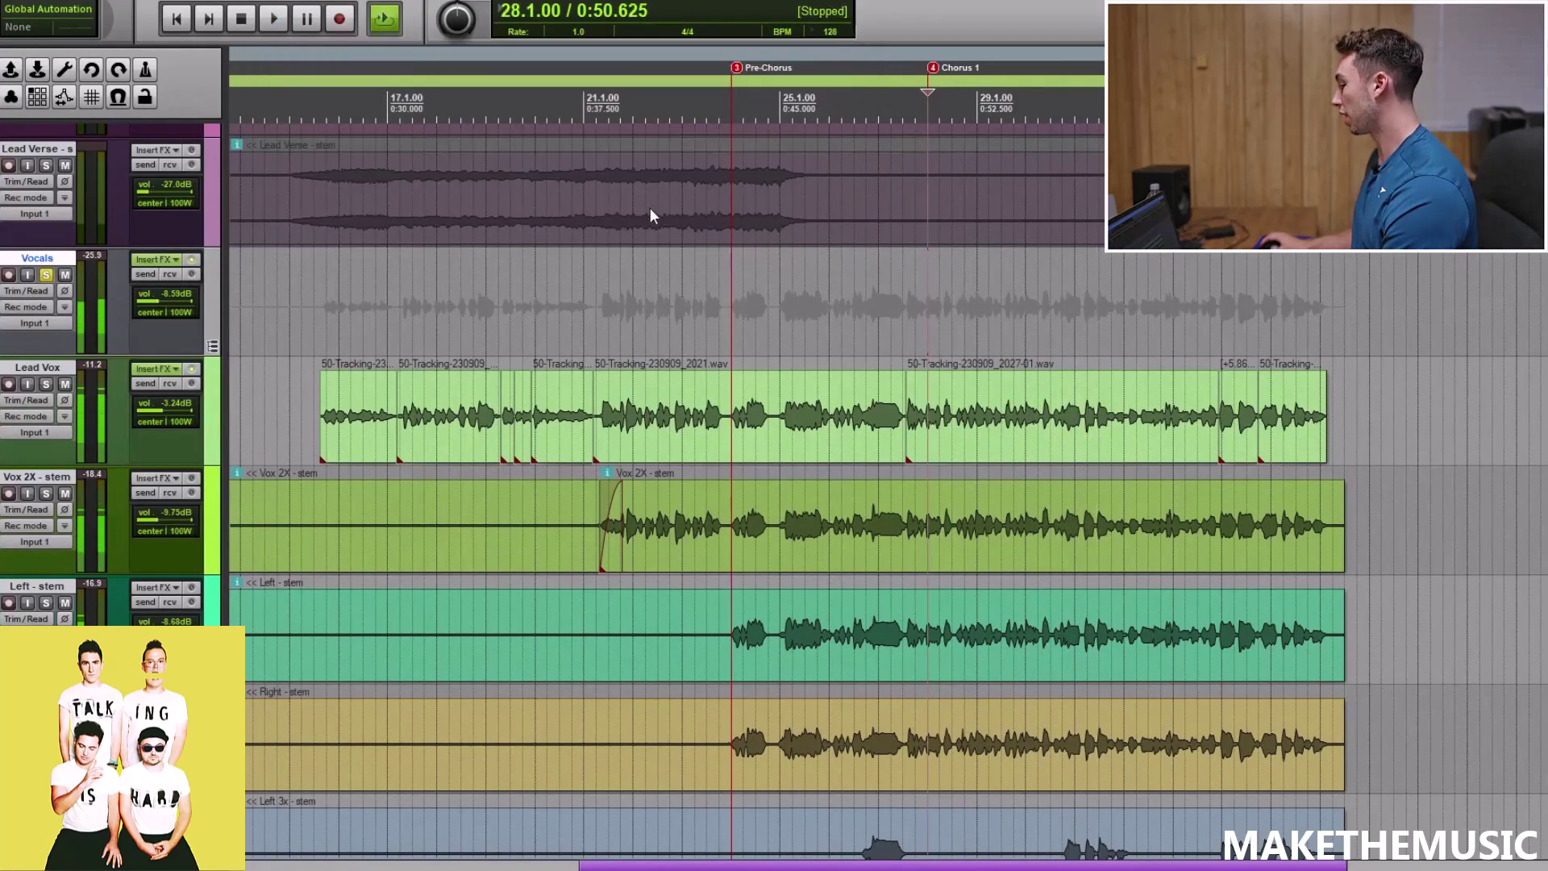
Solo the Left 3x and Right 3x stems and play them from bar 26.3 in the pre-chorus
scroll(774, 484, down, 5)
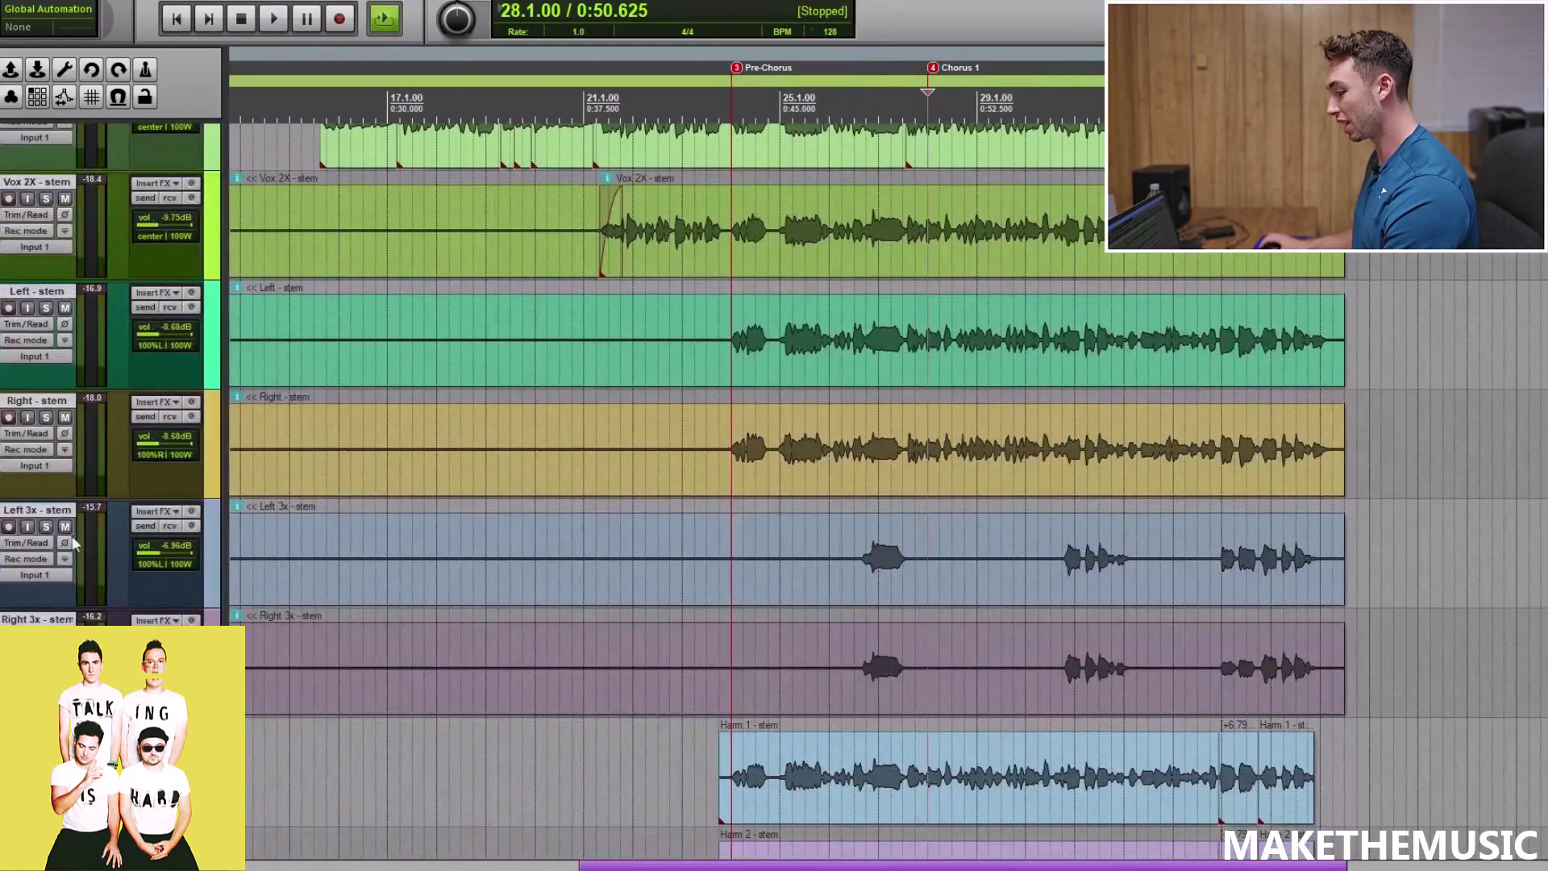
click(46, 527)
click(46, 636)
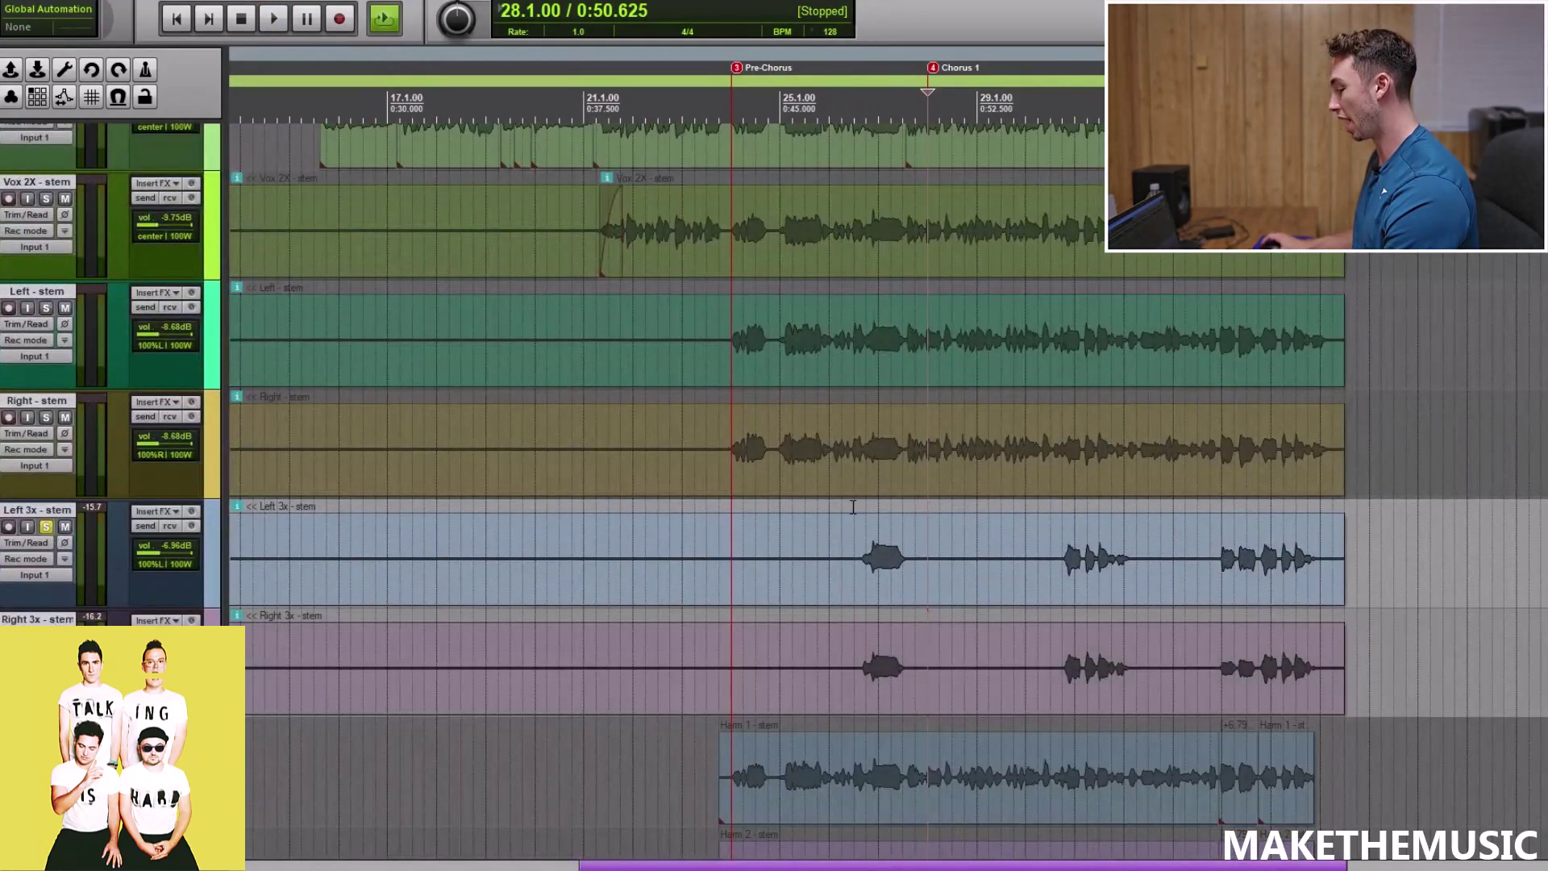
click(852, 507)
key(ctrl+bracketright)
key(ctrl+bracketleft)
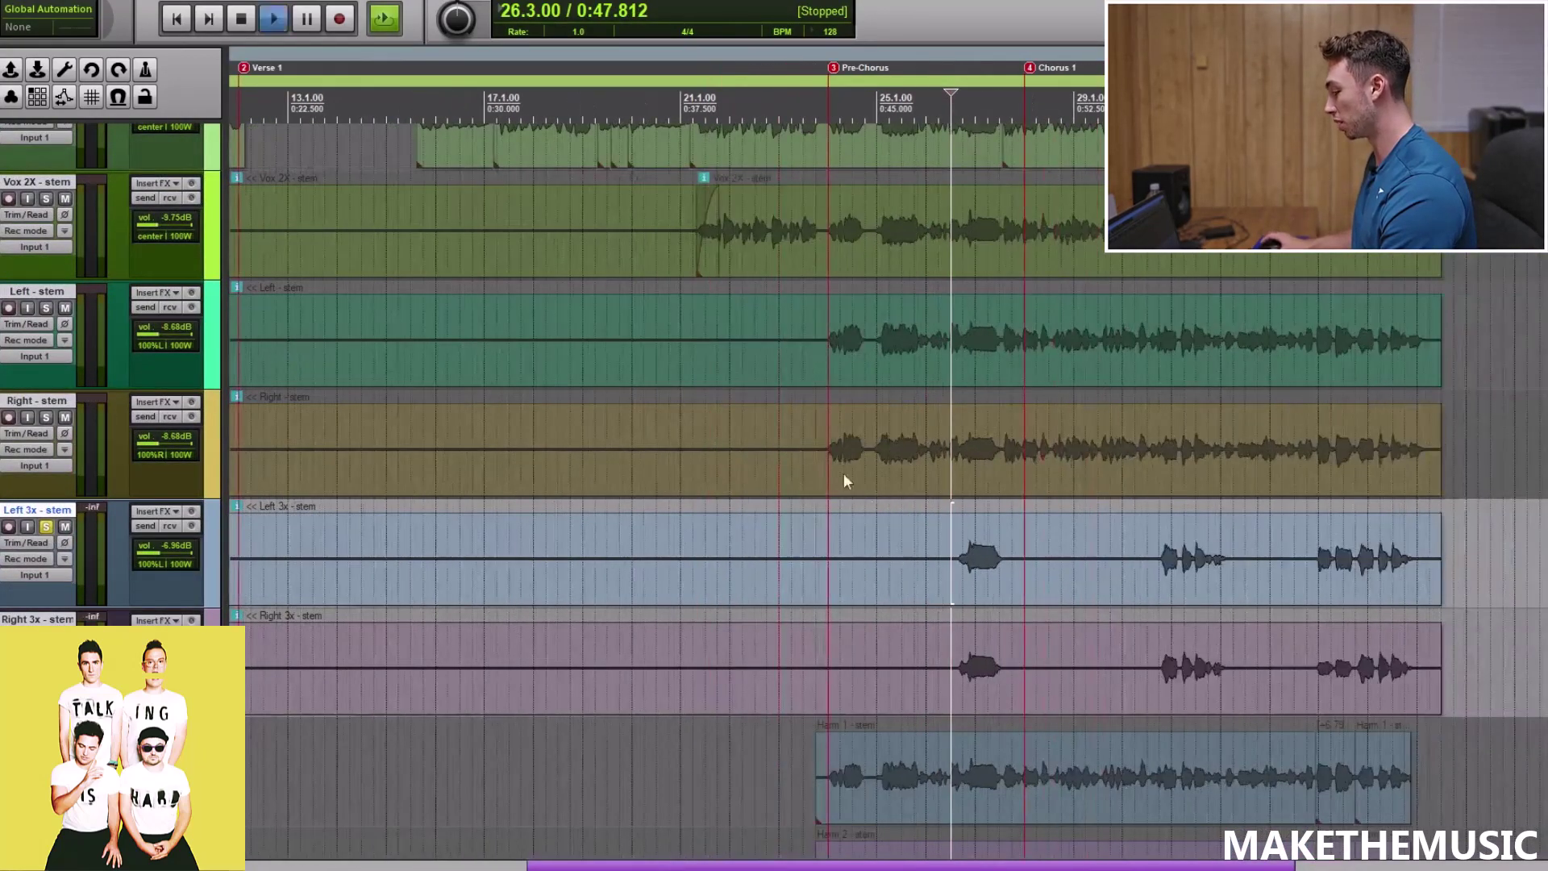
scroll(1021, 502, up, 1)
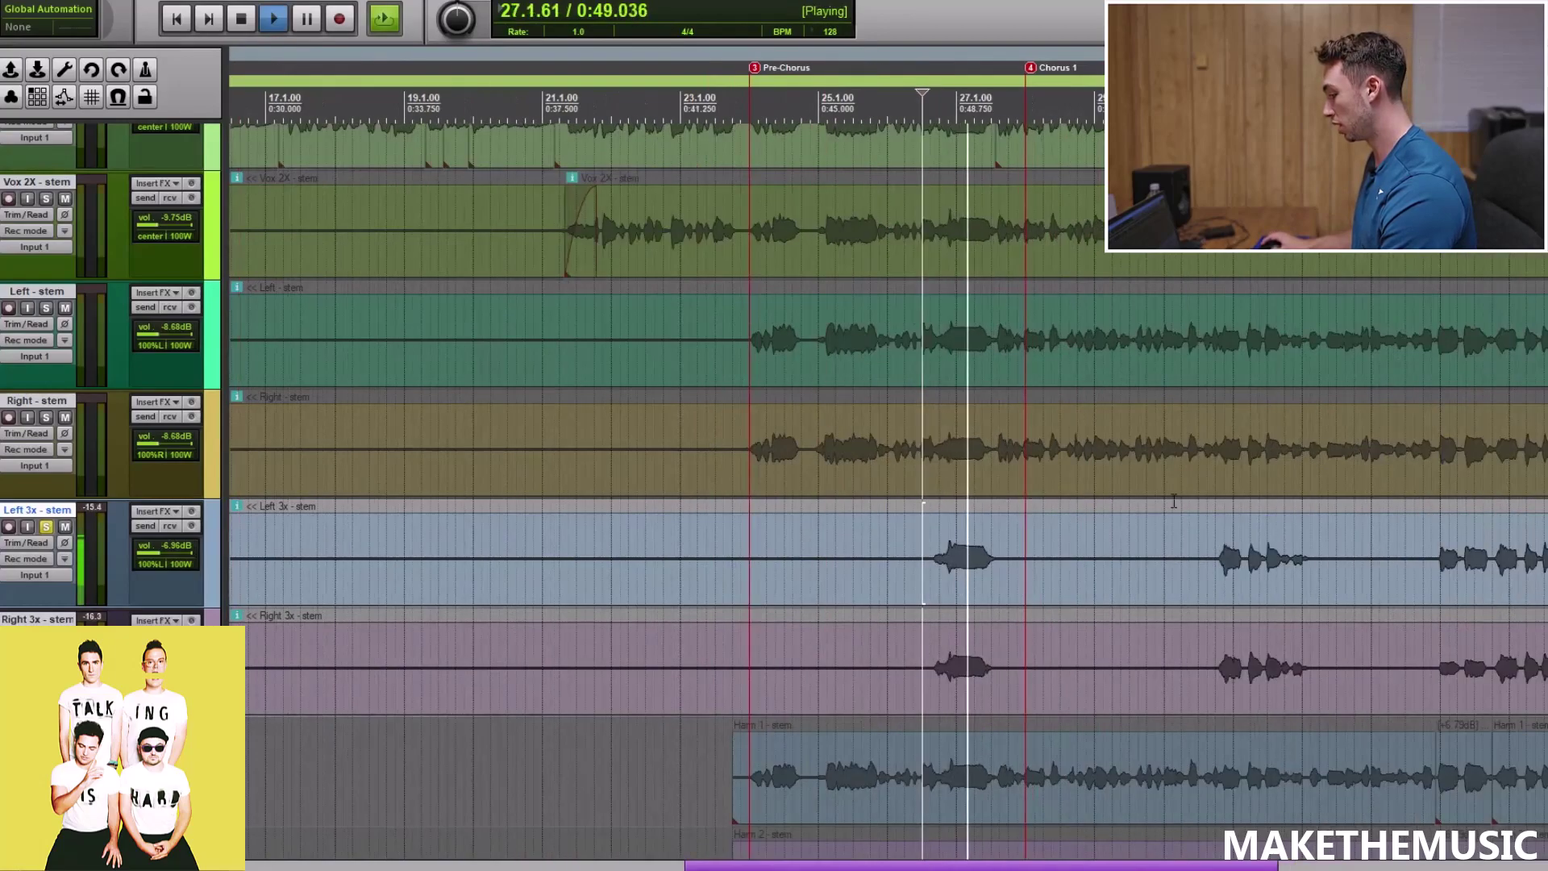
Play the soloed Left 3x and Right 3x stems from bar 30.4 in the chorus and stop playback
click(1218, 507)
scroll(1200, 504, down, 2)
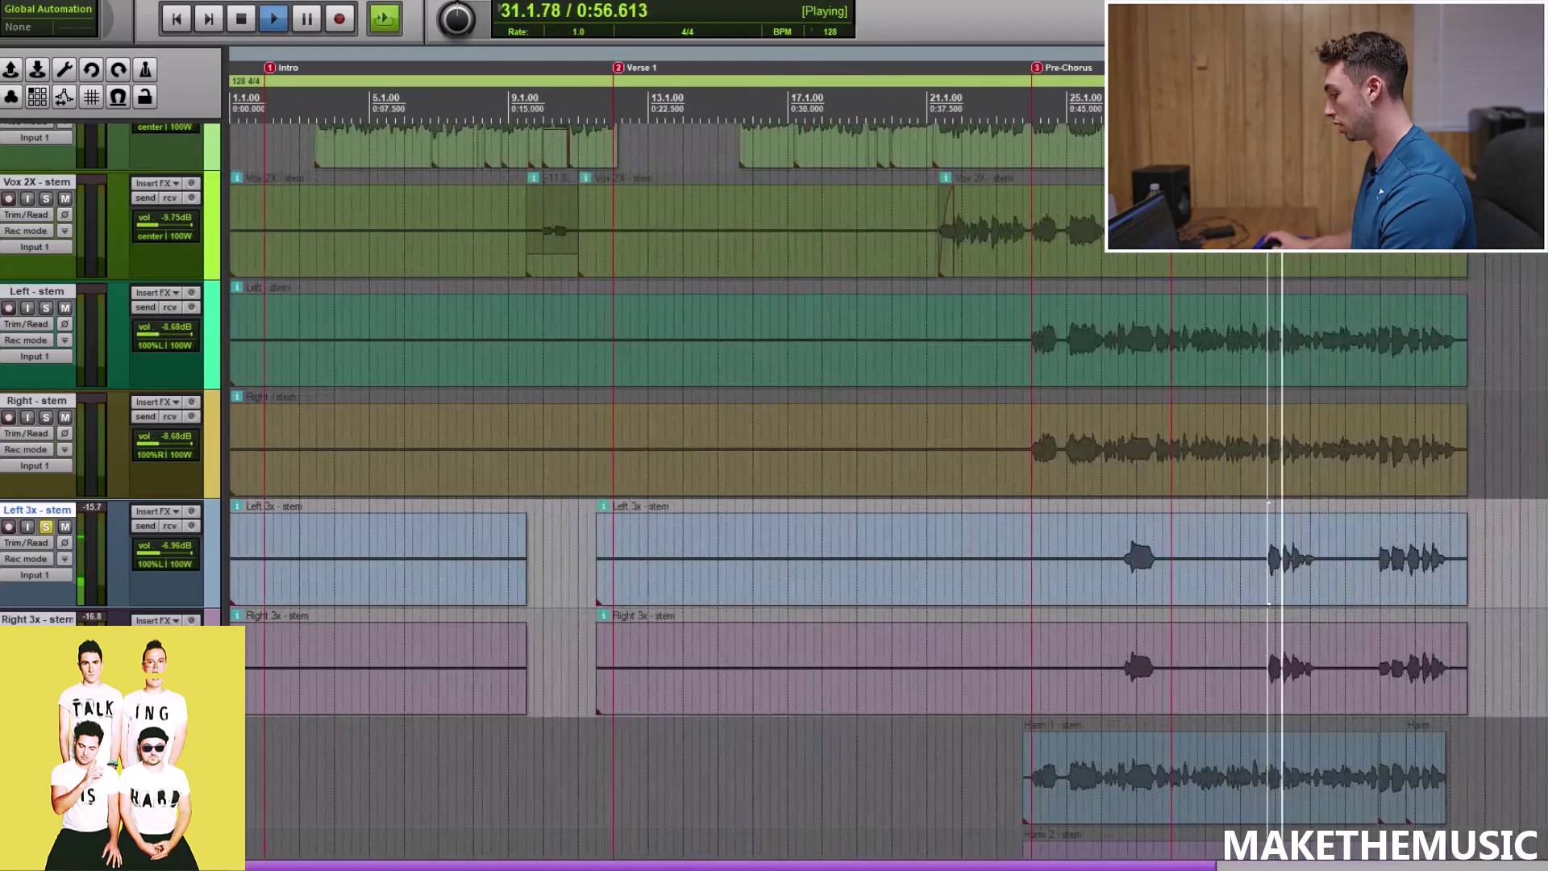
scroll(57, 501, down, 3)
key(space)
Unsolo the Left 3x and Right 3x stems, audition the soloed harmony stems from bar 30.4, and unsolo Harm 1
click(46, 483)
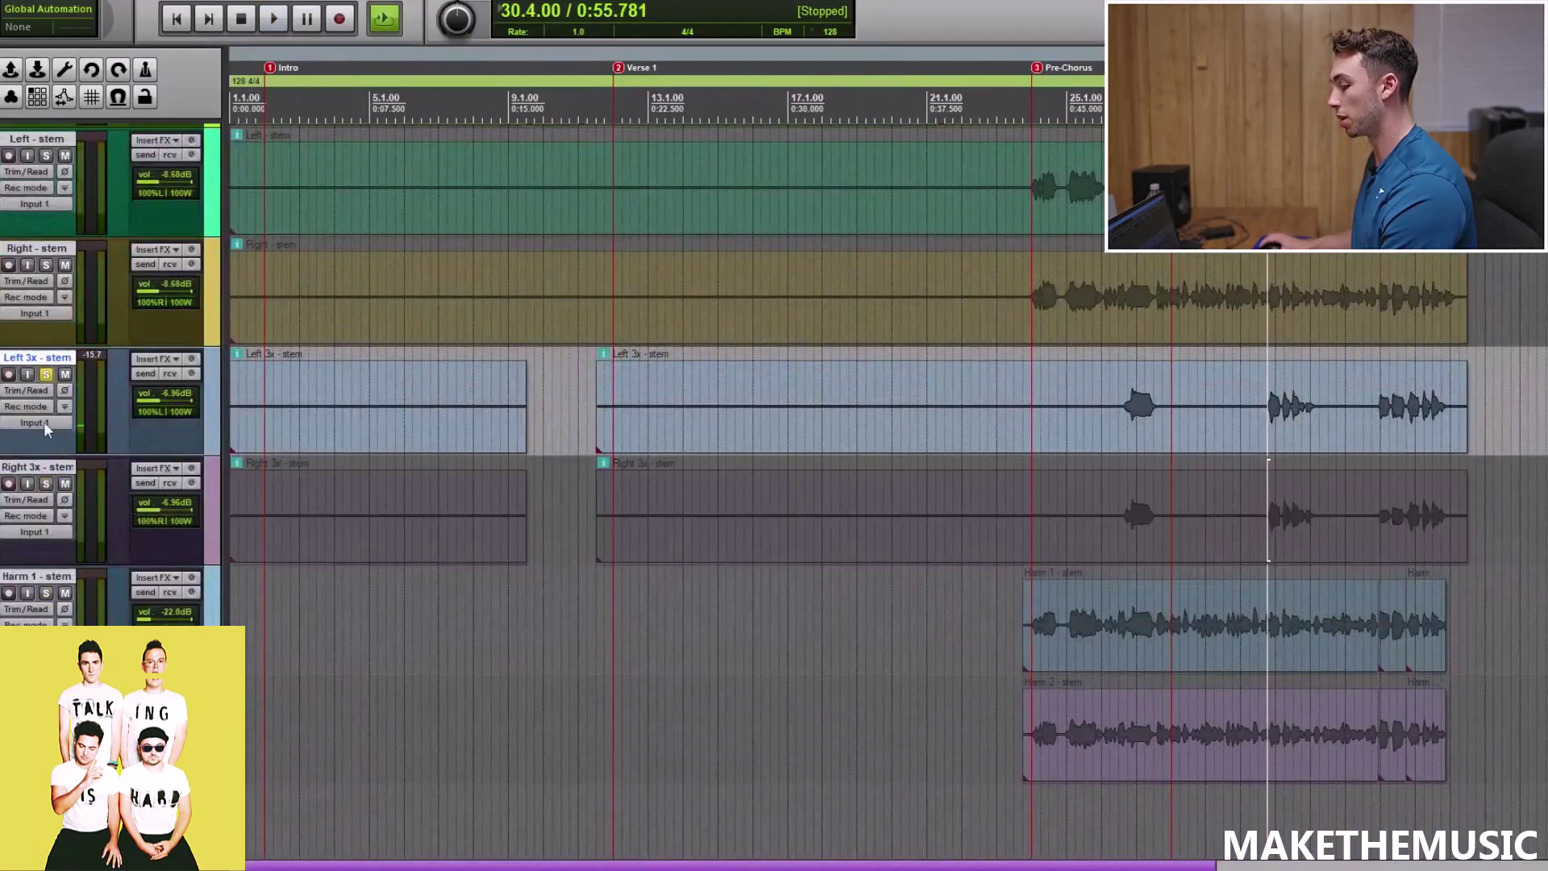
click(46, 374)
click(45, 593)
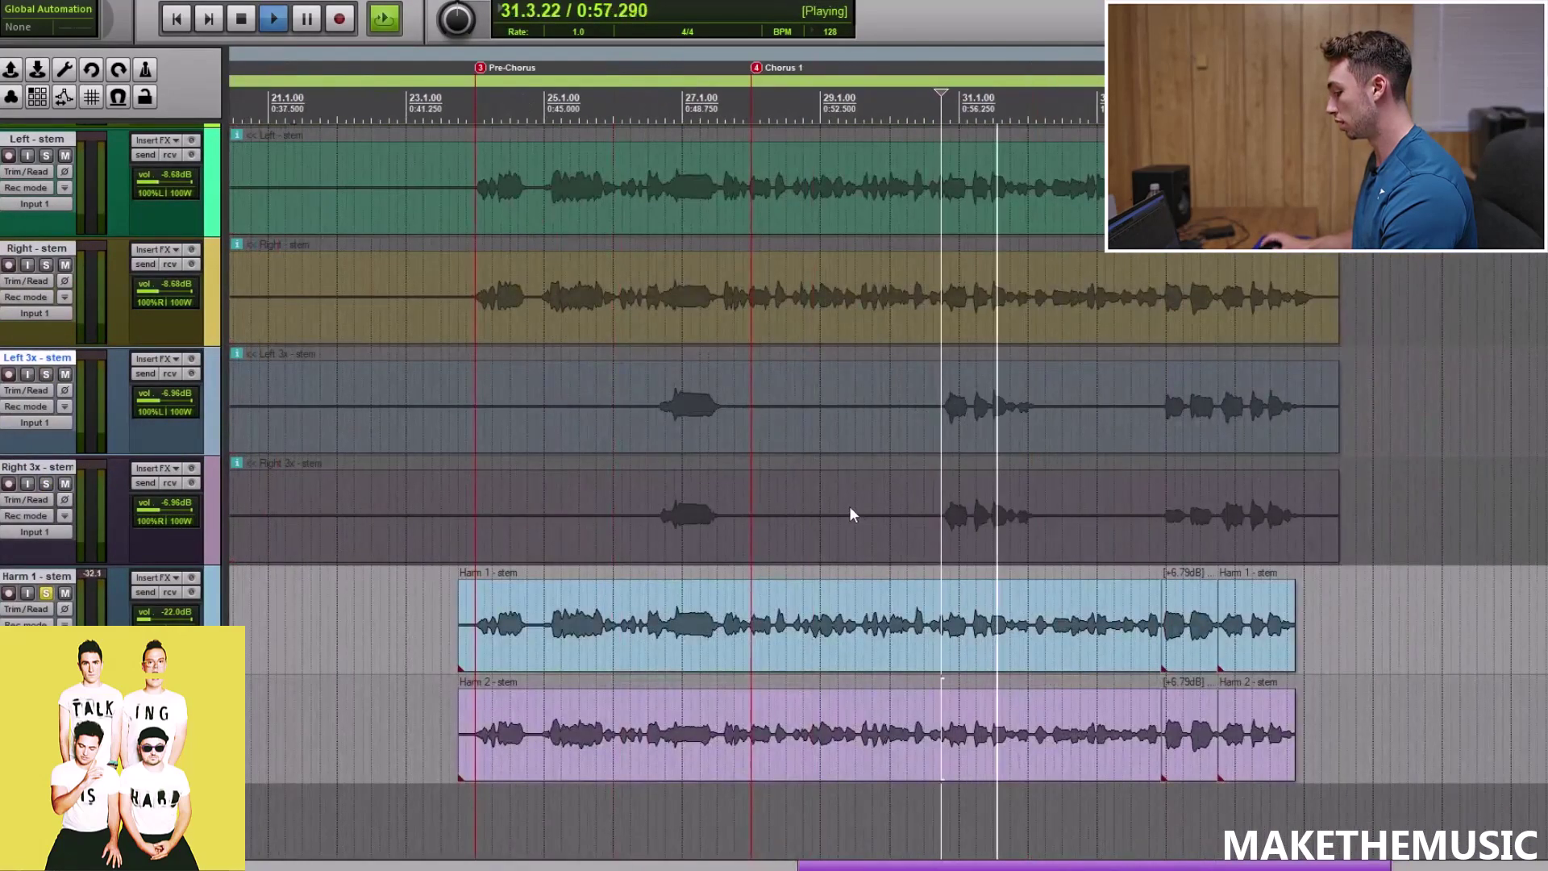
key(space)
click(46, 593)
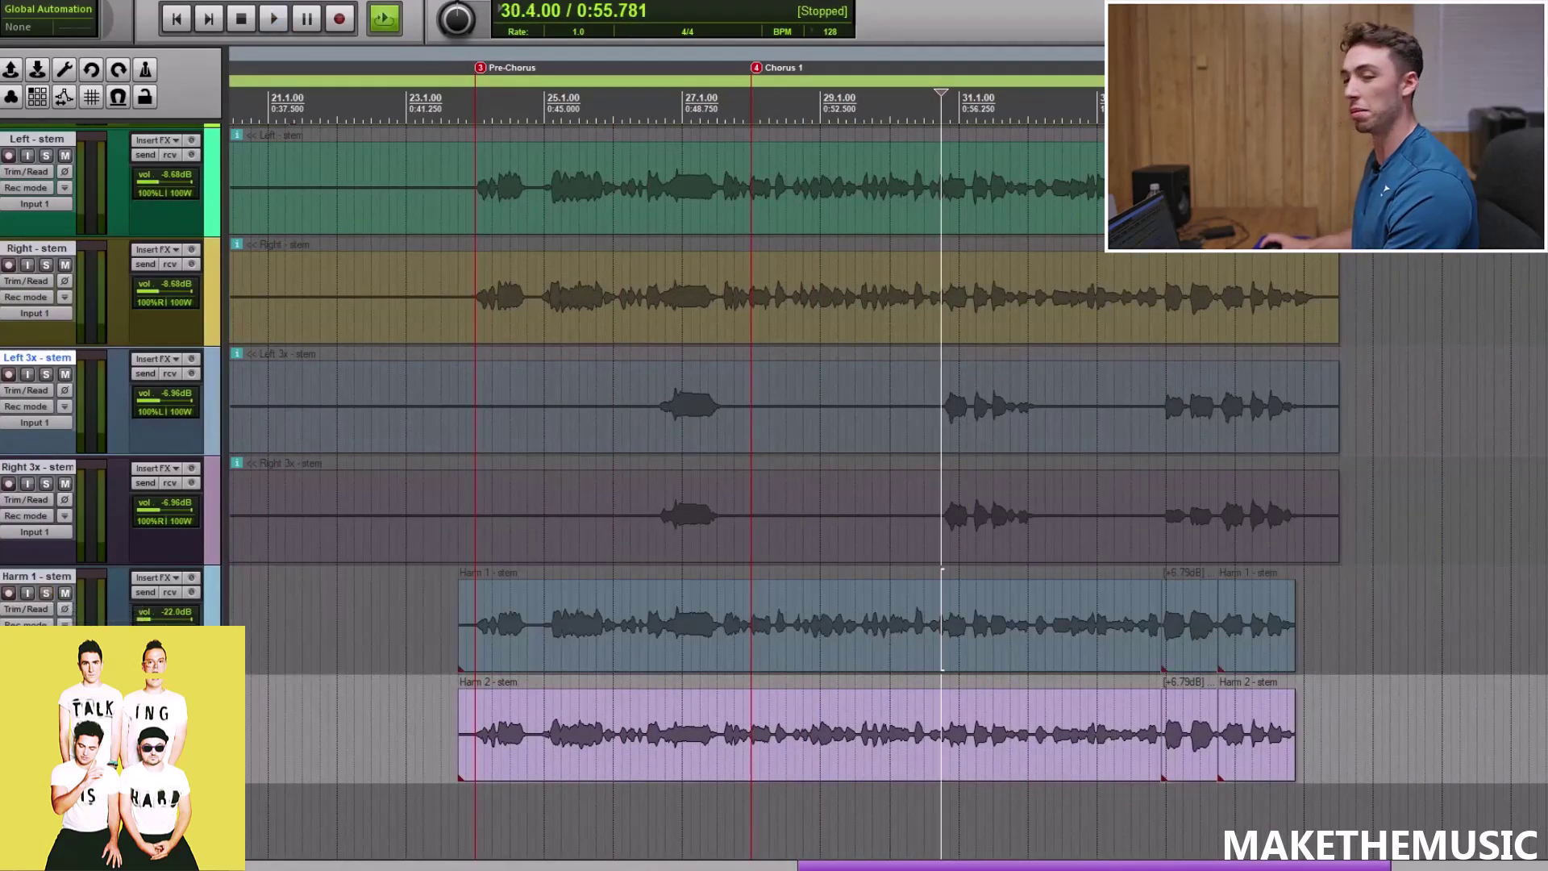
Play the complete vocal stack from bar 30.4 and unsolo the Vocals folder to hear it in the full mix
scroll(81, 645, up, 5)
key(space)
scroll(997, 308, down, 4)
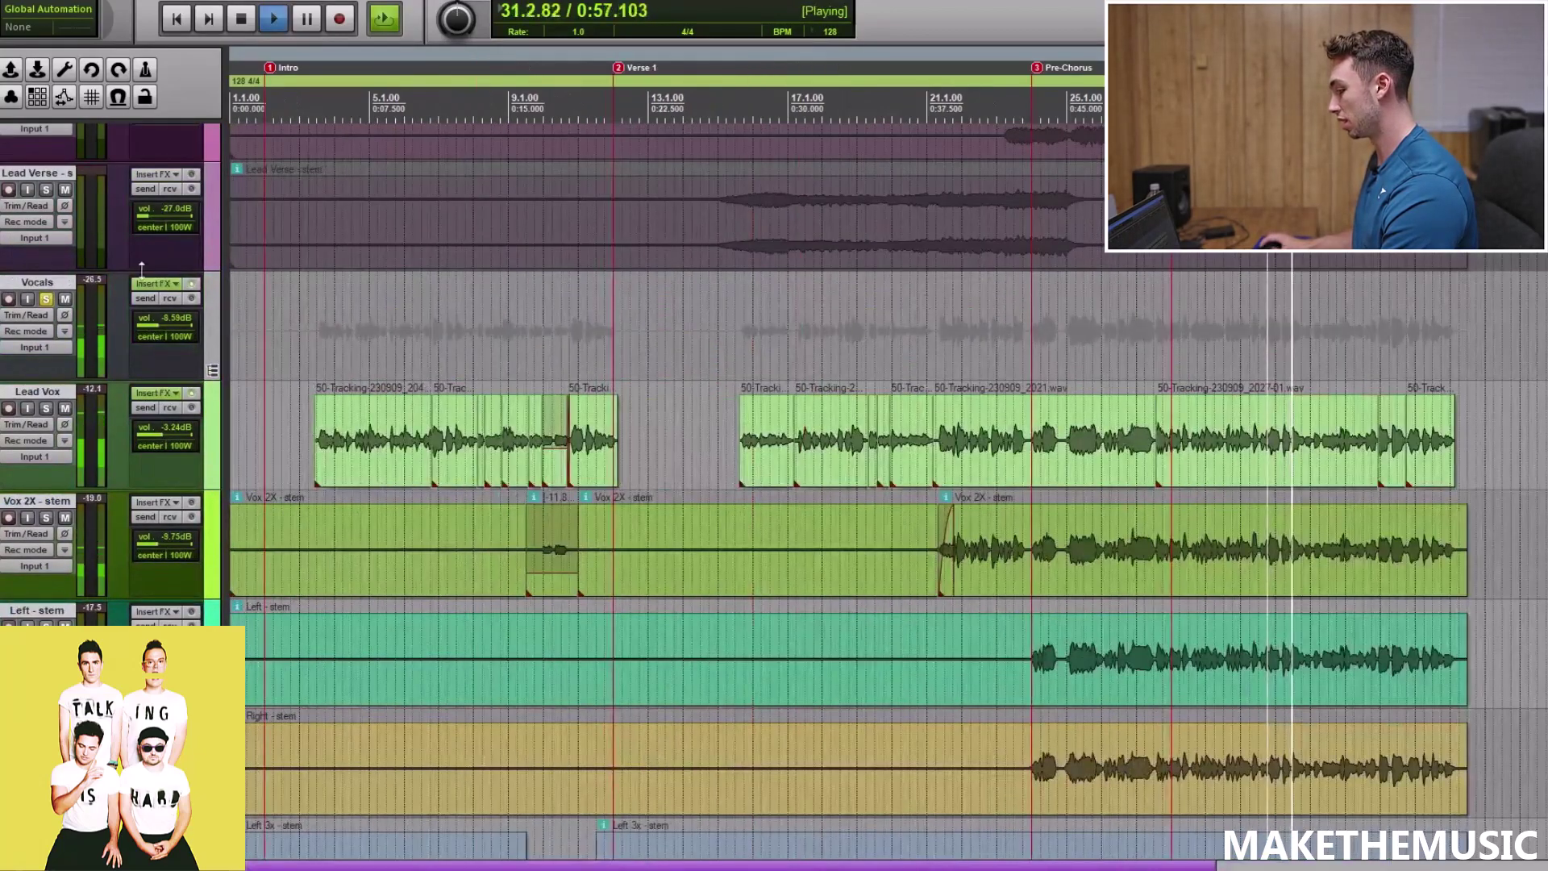
key(r)
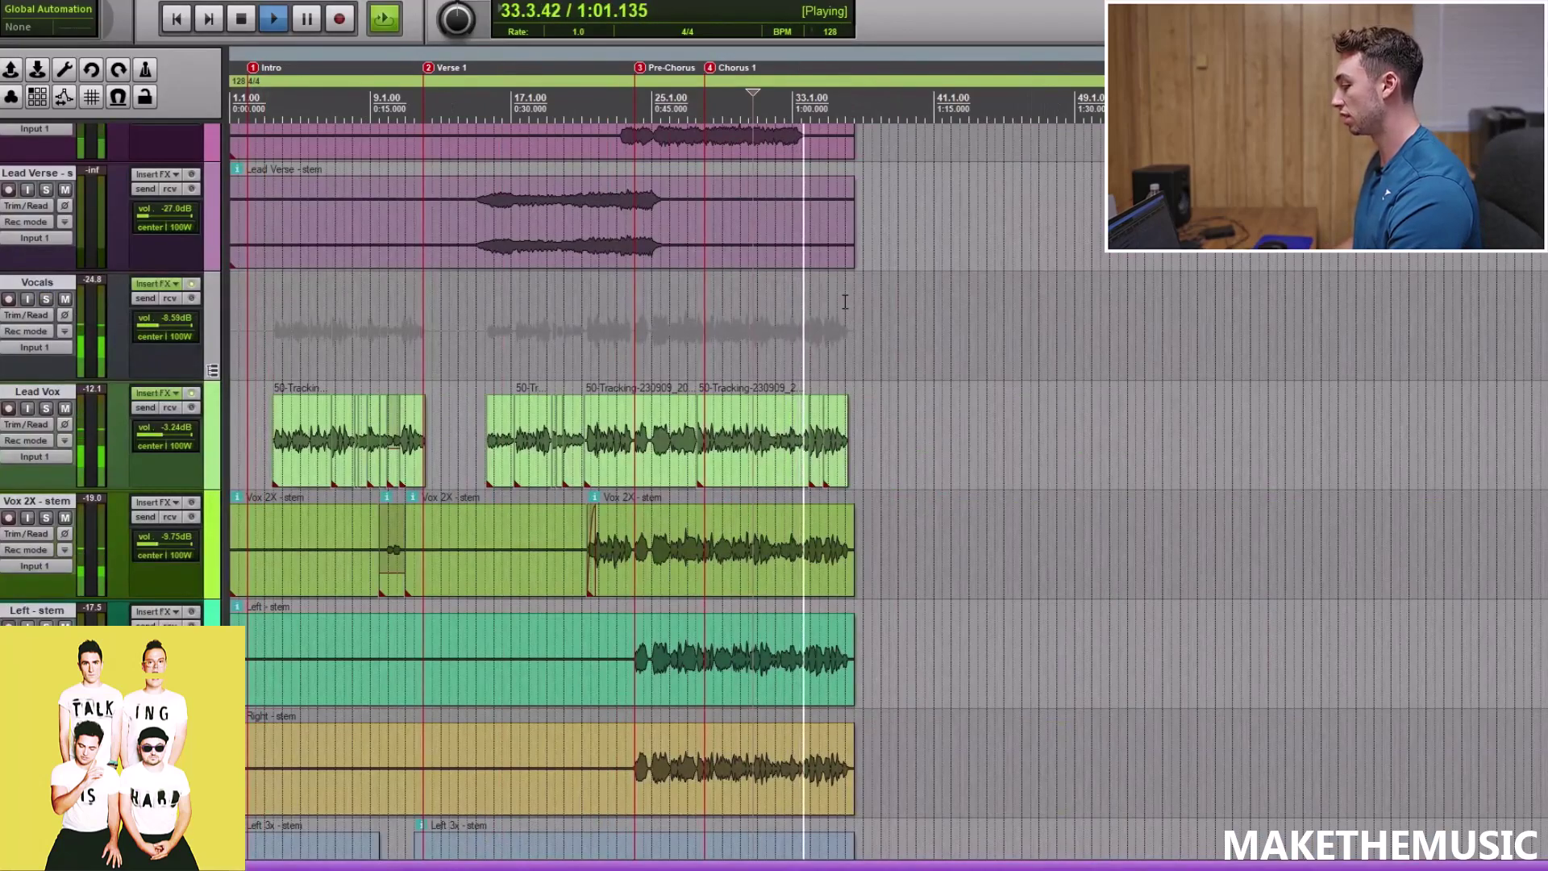
key(t)
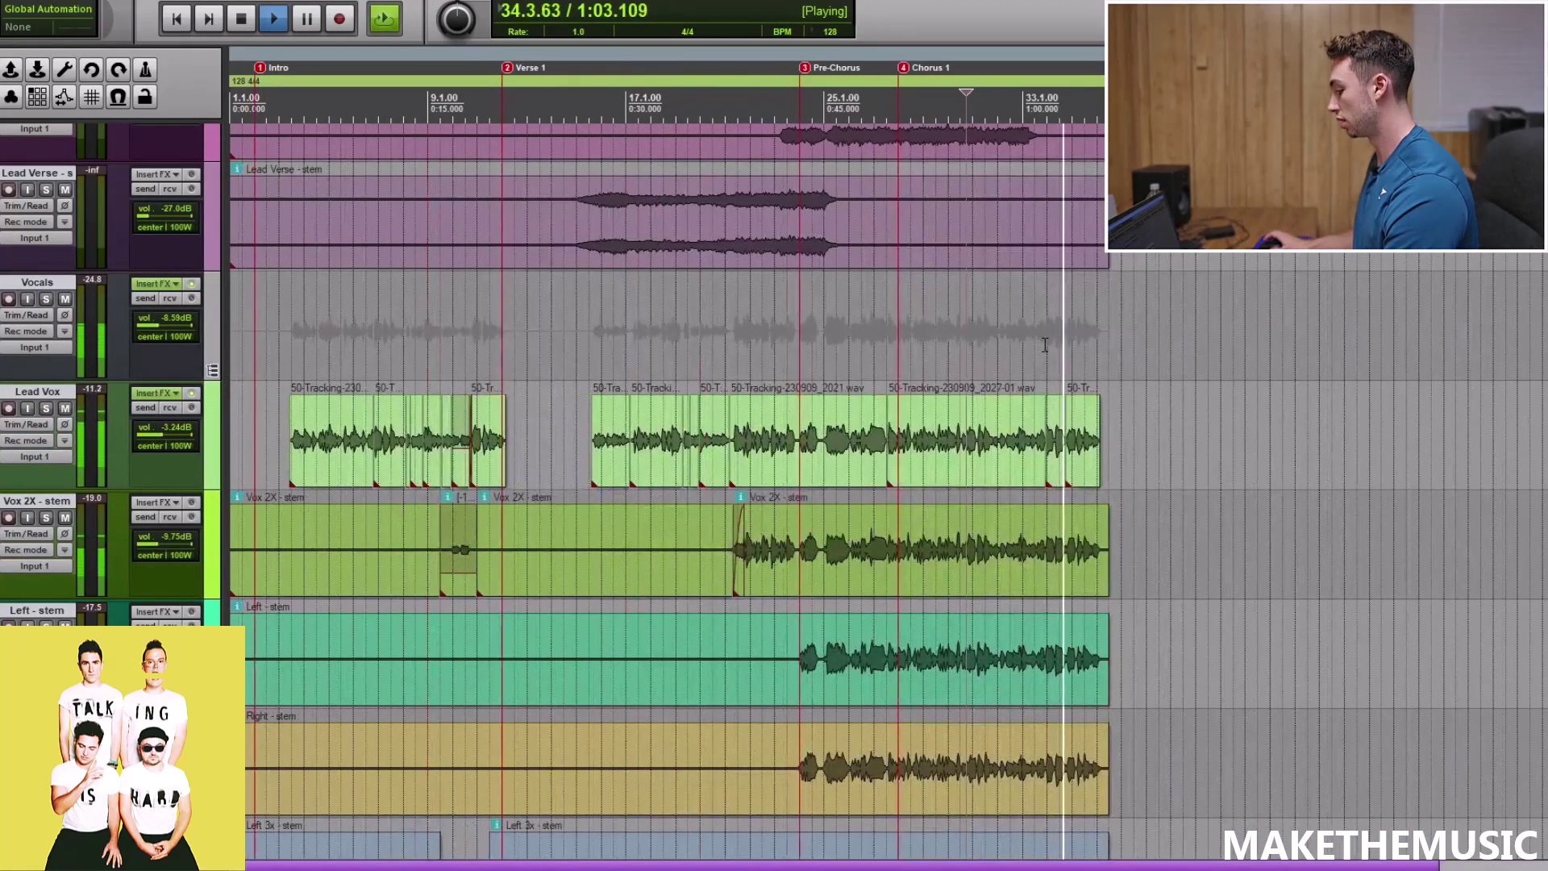